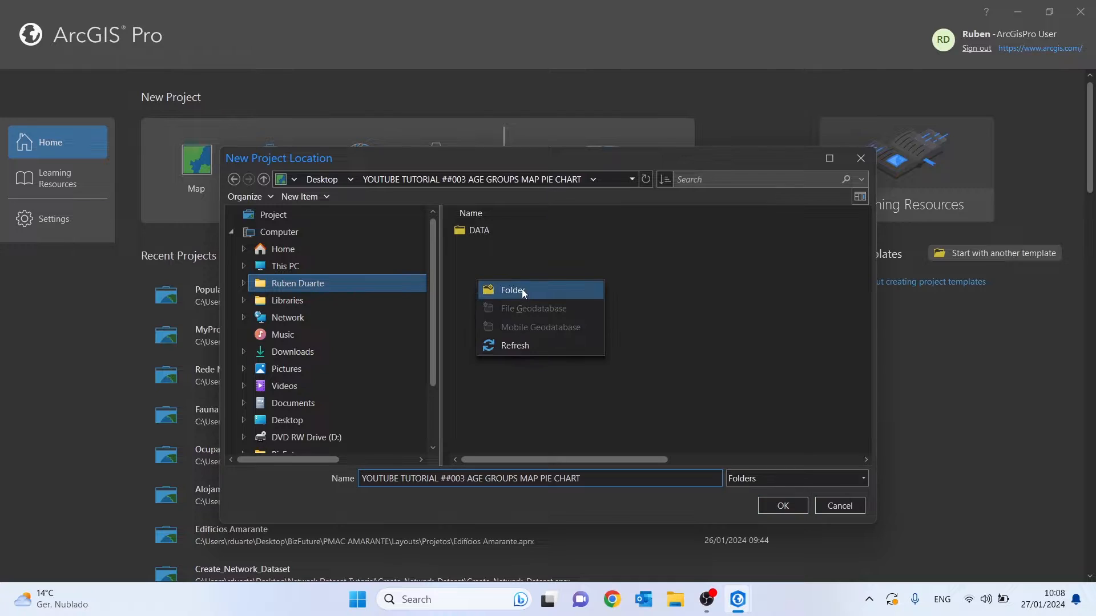
- Create a folder named PROJECT inside YOUTUBE TUTORIAL ##003 AGE GROUPS MAP PIE CHART and set it as the new project's location
left_click(522, 288)
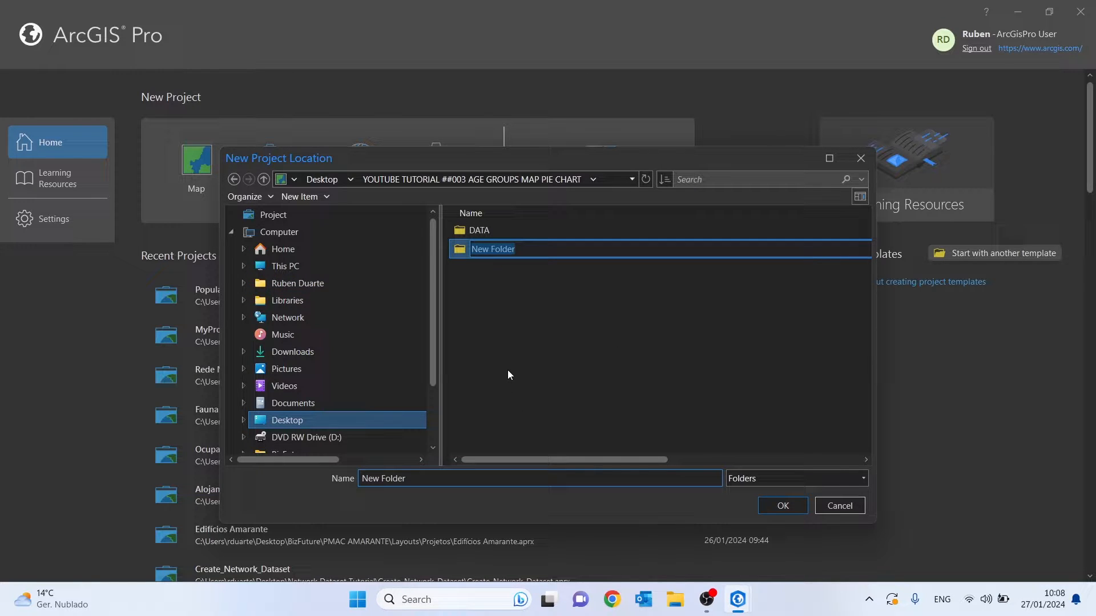
type("PROJECT")
key("Return")
left_click(792, 507)
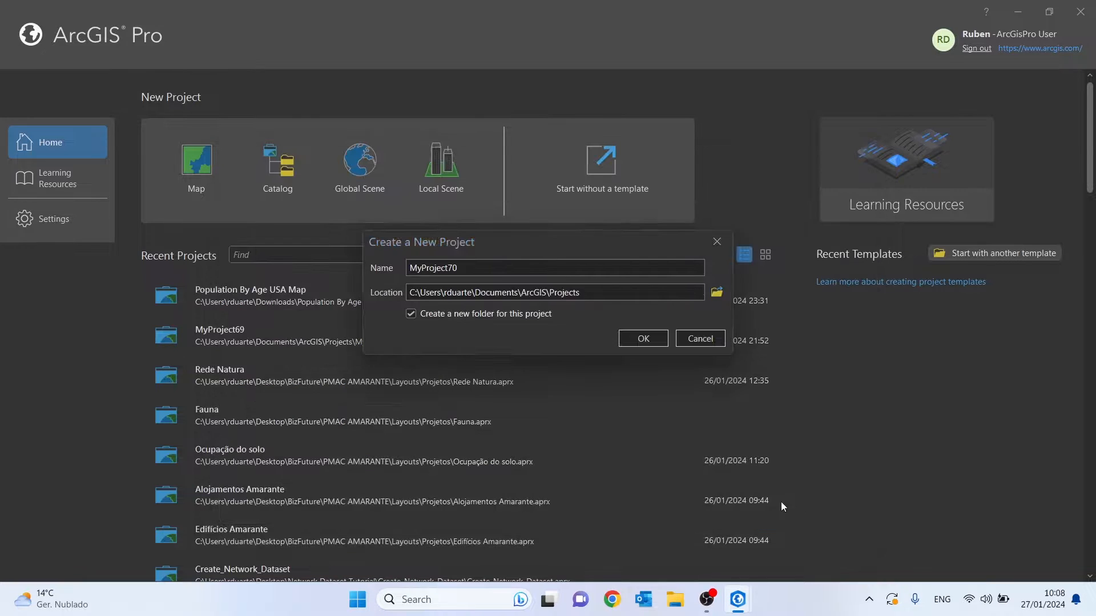
- Name the new project PIE_CHART_AGE_MAP_USA and create it
double_click(440, 272)
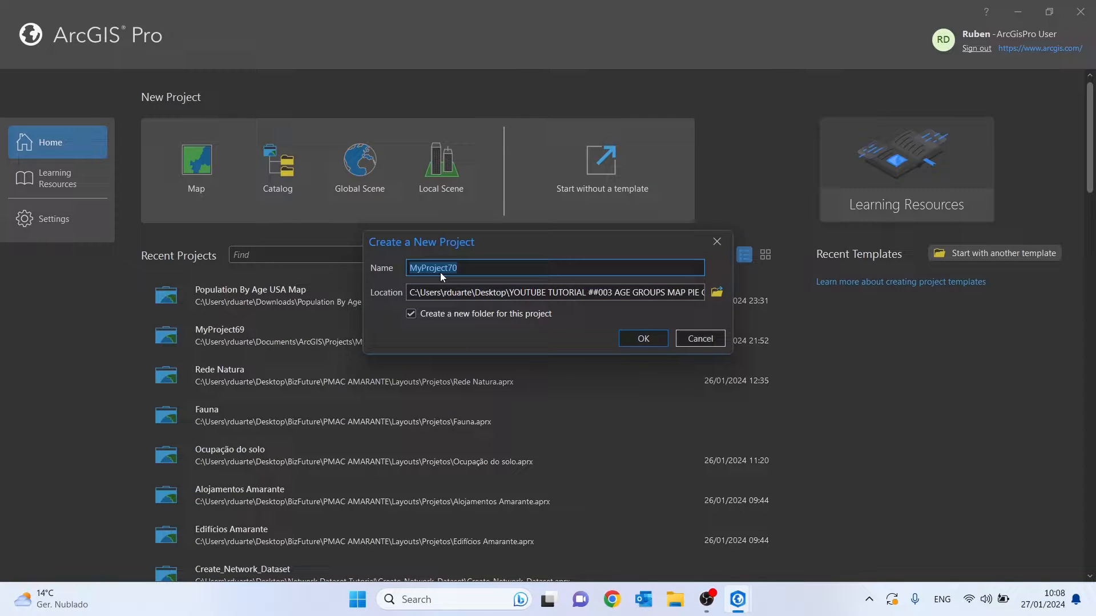
type("PIE_CHART_AGE_MAP_USA")
left_click(651, 344)
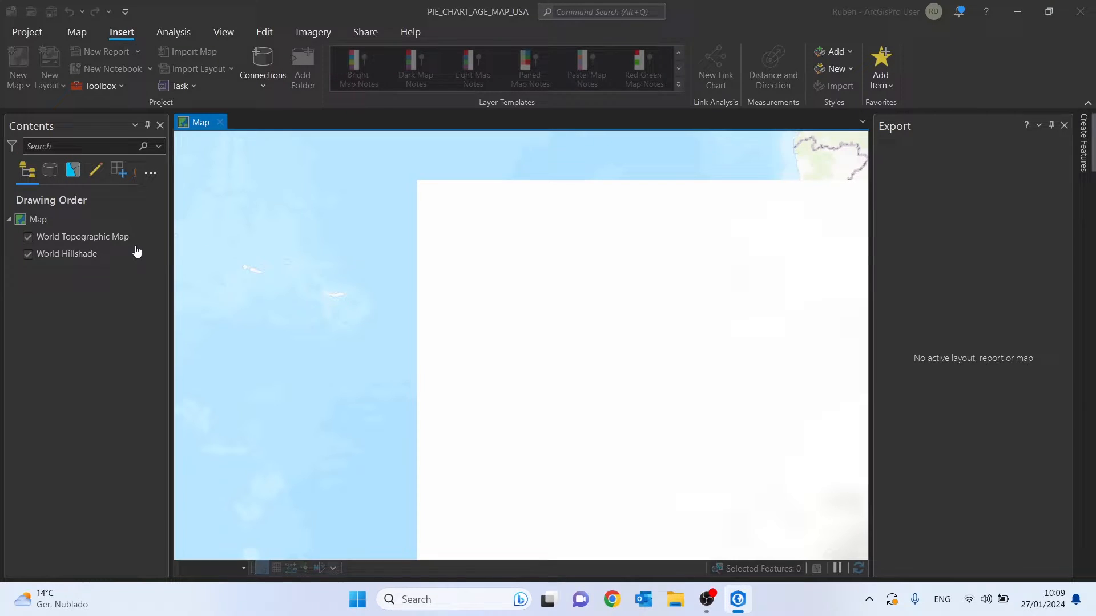
- Remove the World Topographic Map and World Hillshade basemap layers from the map
left_click(71, 255)
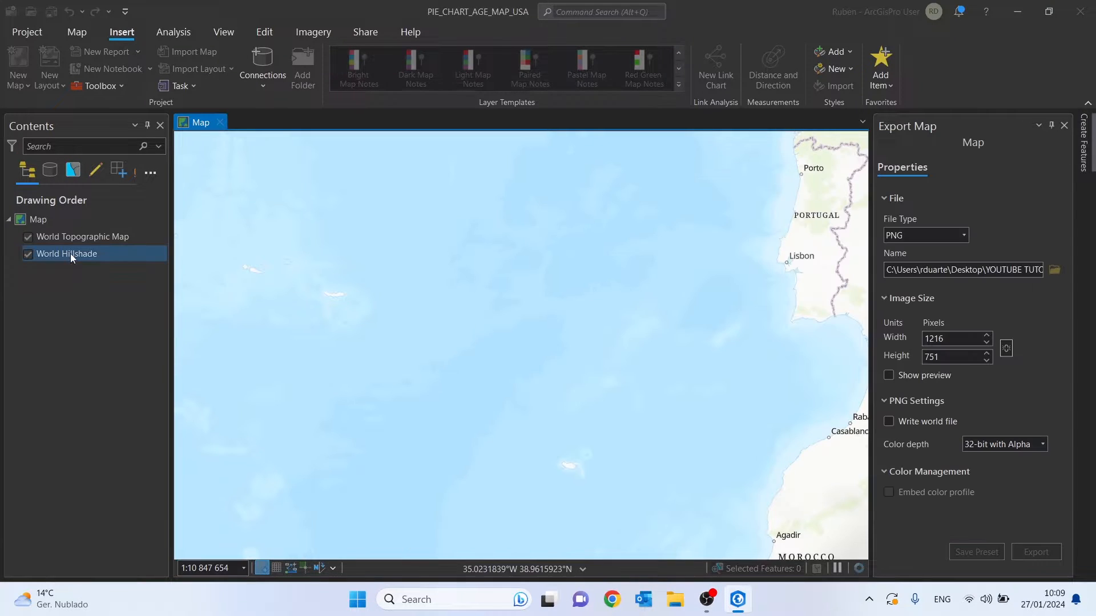
left_click(80, 239)
left_click(77, 255, "shift")
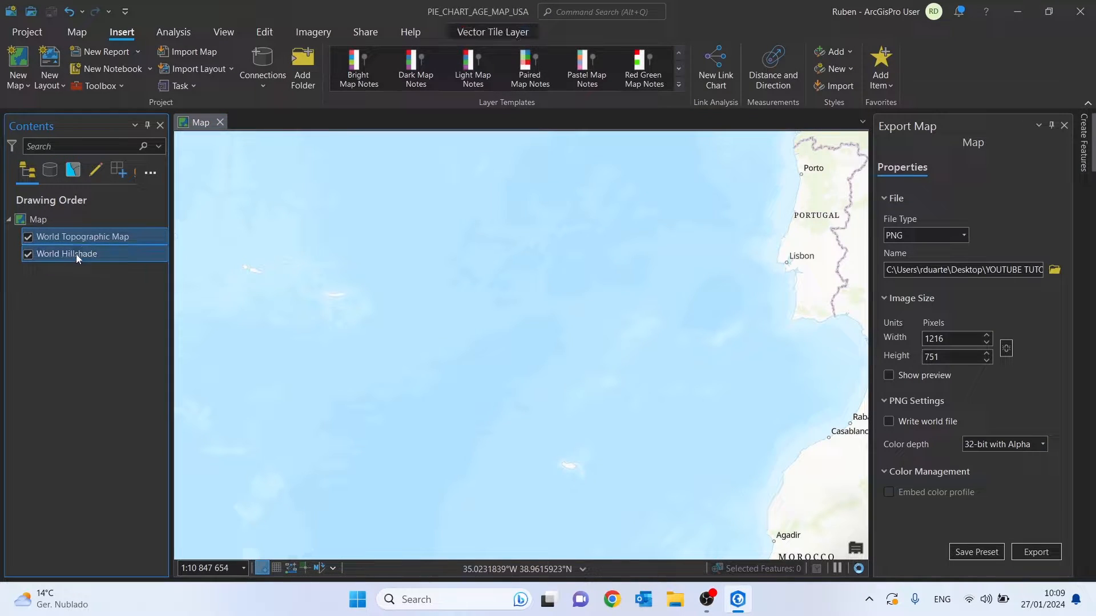
right_click(78, 237)
left_click(121, 264)
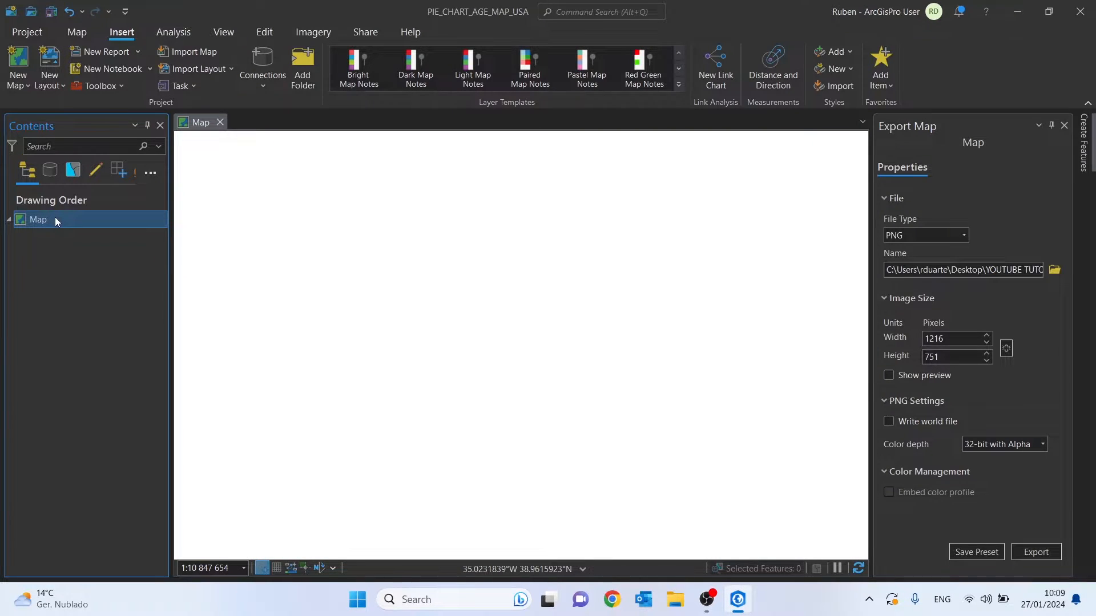
- Set the map's coordinate system to the projected state system NAD 1983 (2011) Kansas LCC and save the project
right_click(38, 219)
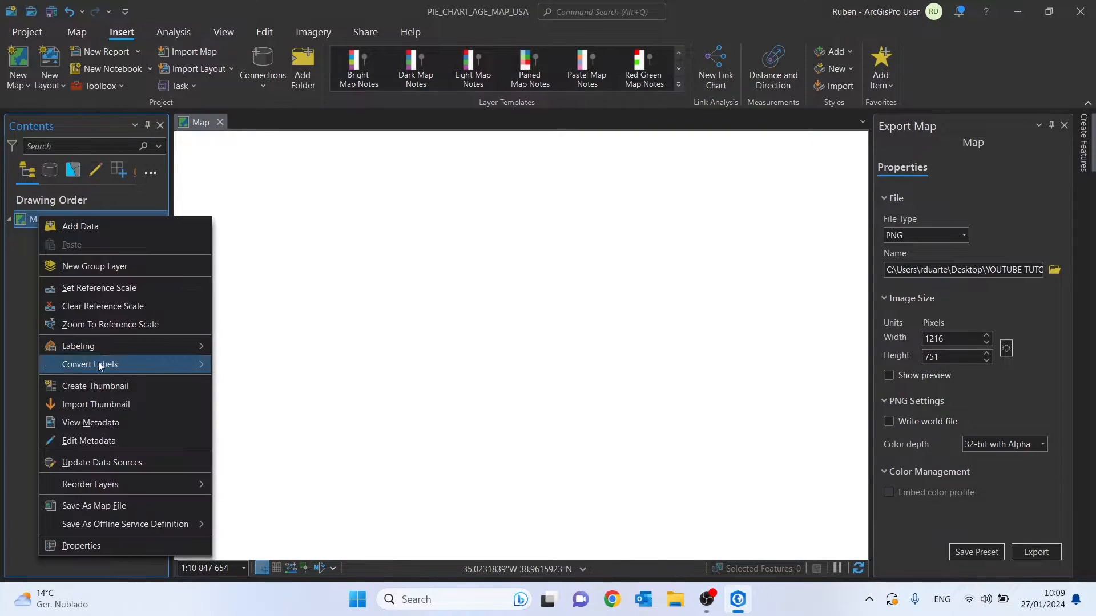
left_click(97, 545)
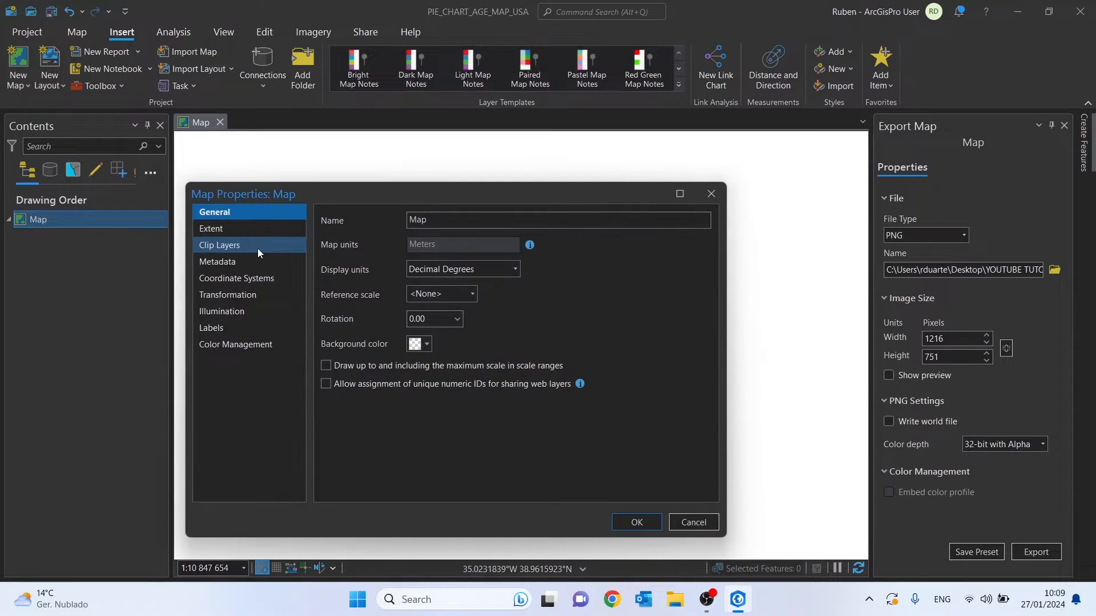
left_click(239, 277)
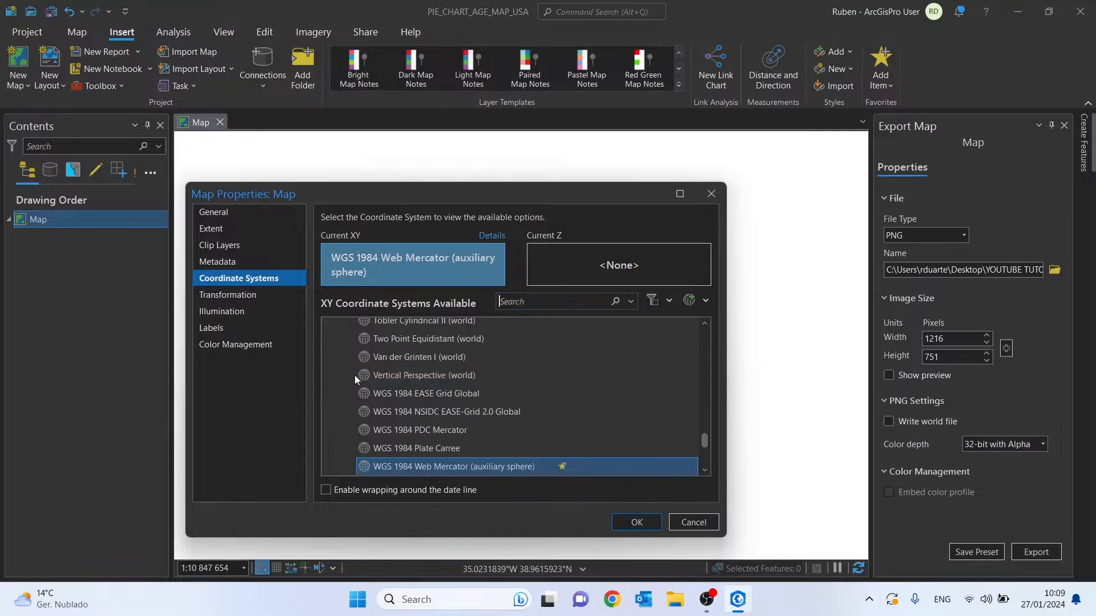
left_click(518, 301)
type("KANSAS")
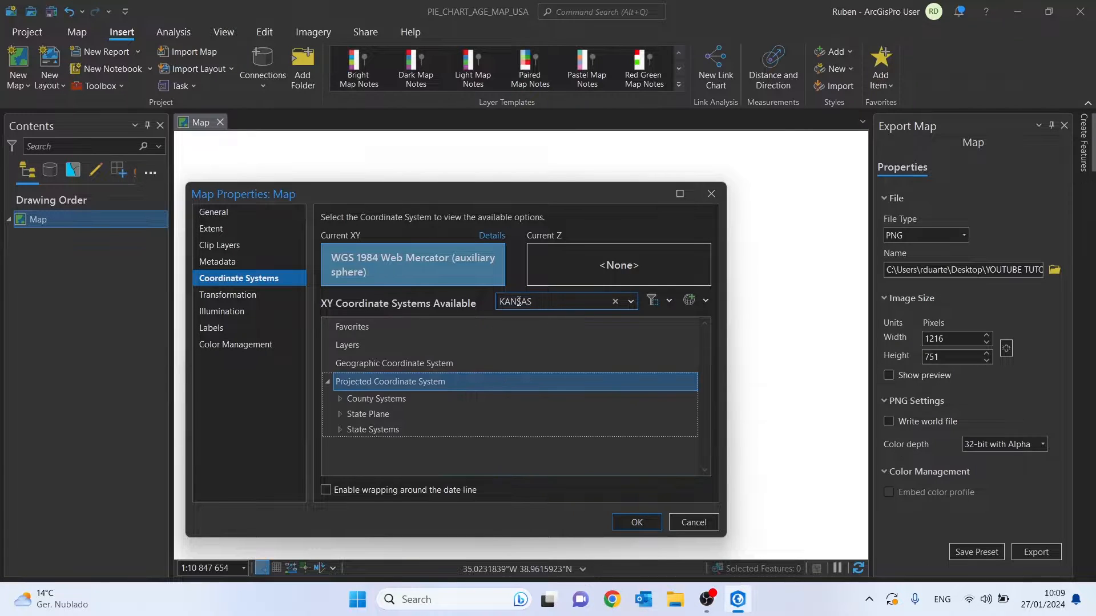
left_click(341, 430)
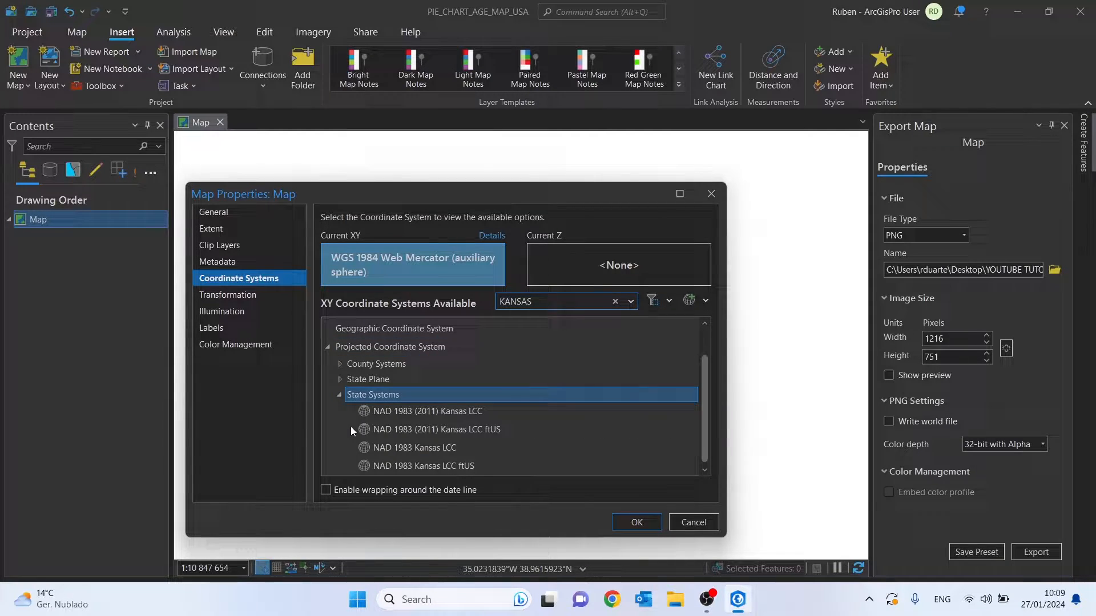
left_click(436, 412)
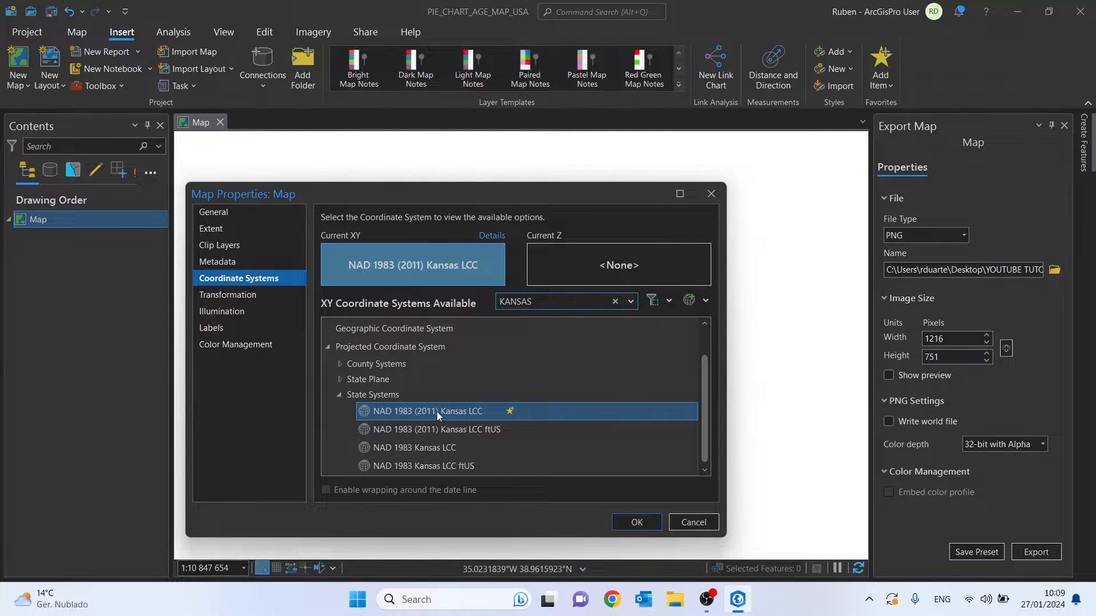
left_click(636, 522)
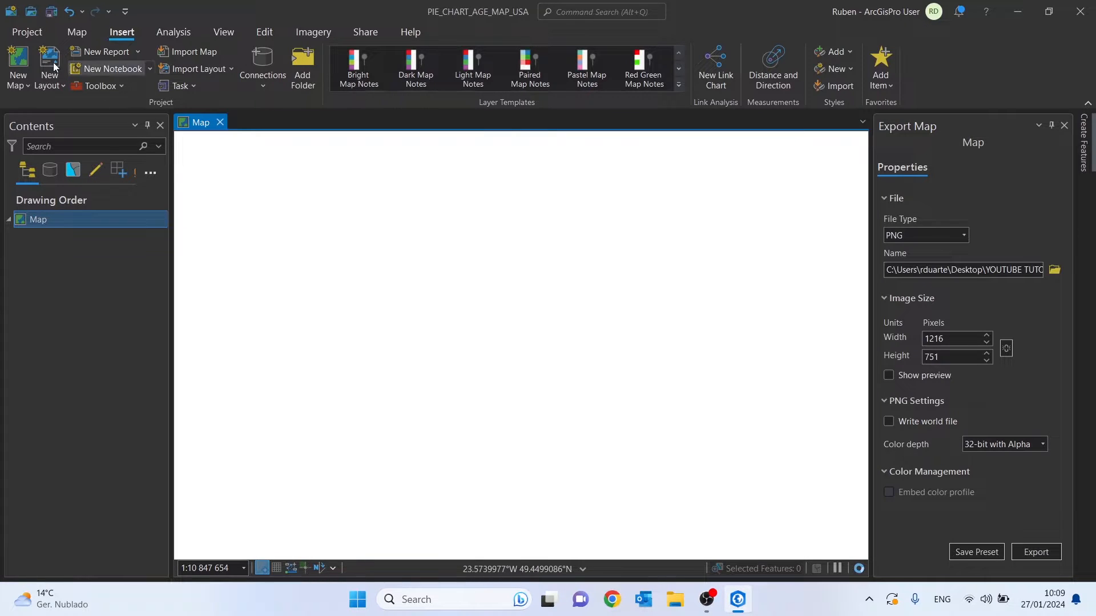
left_click(51, 12)
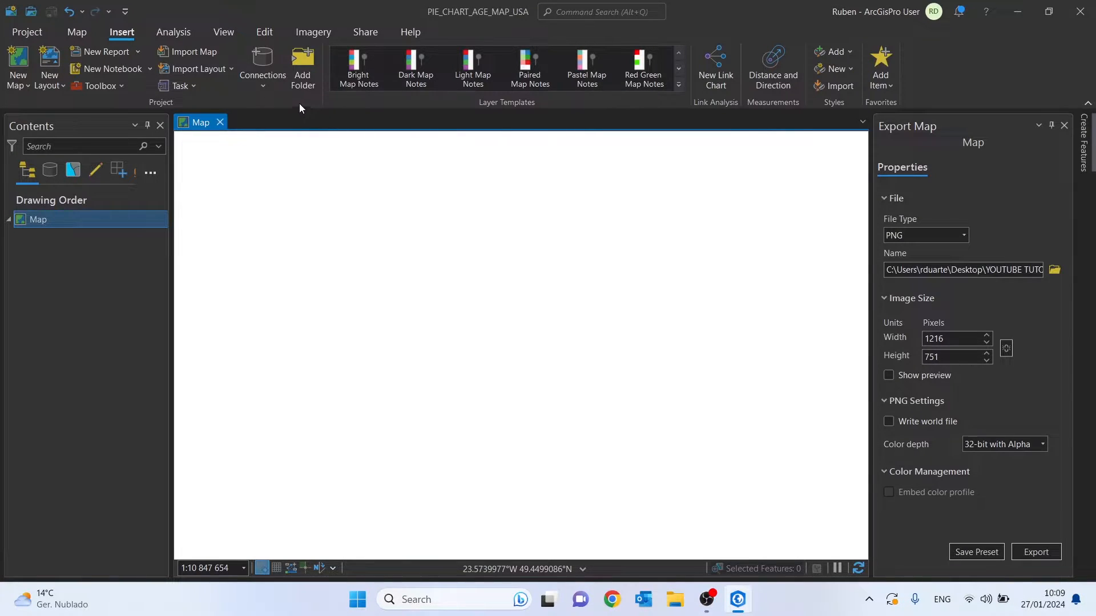
- Add usa_states.shp to the map from the DATA folder of the desktop tutorial folder
left_click(77, 32)
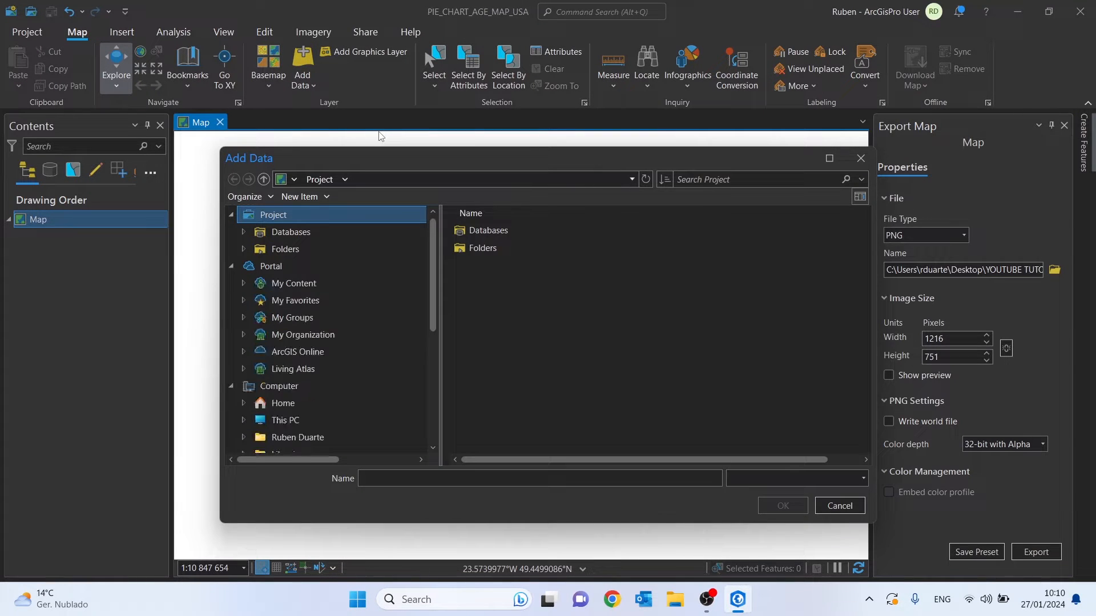
left_click(302, 438)
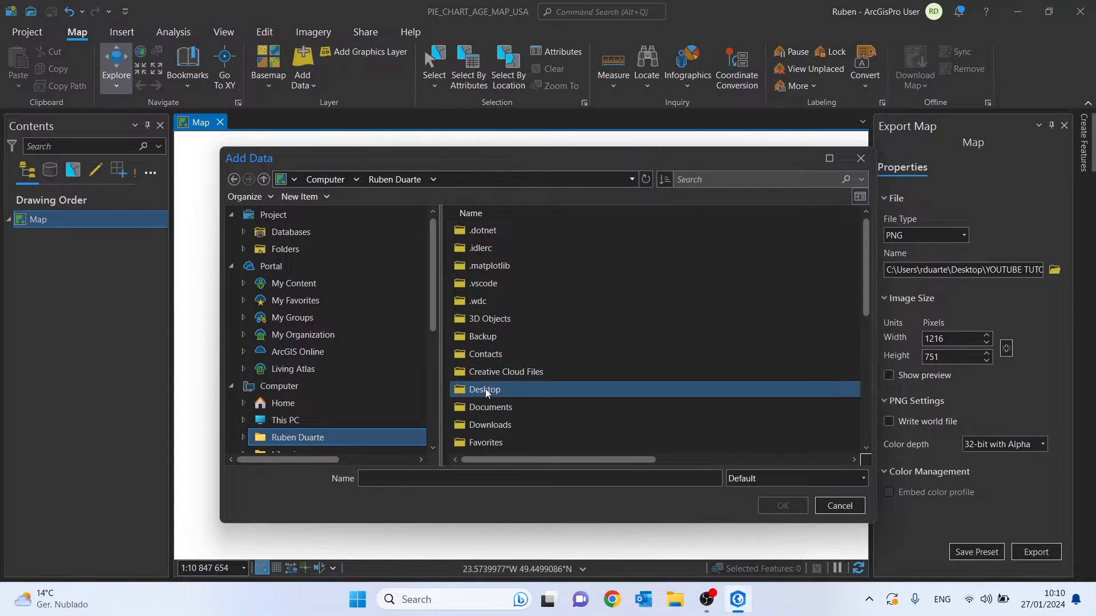
double_click(485, 390)
double_click(512, 282)
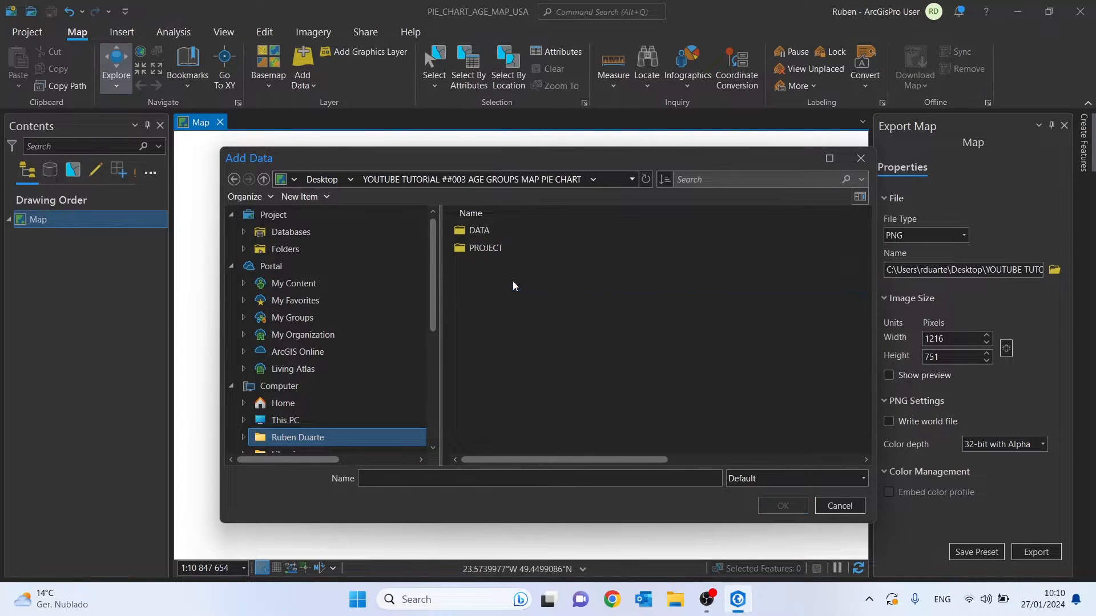
double_click(486, 230)
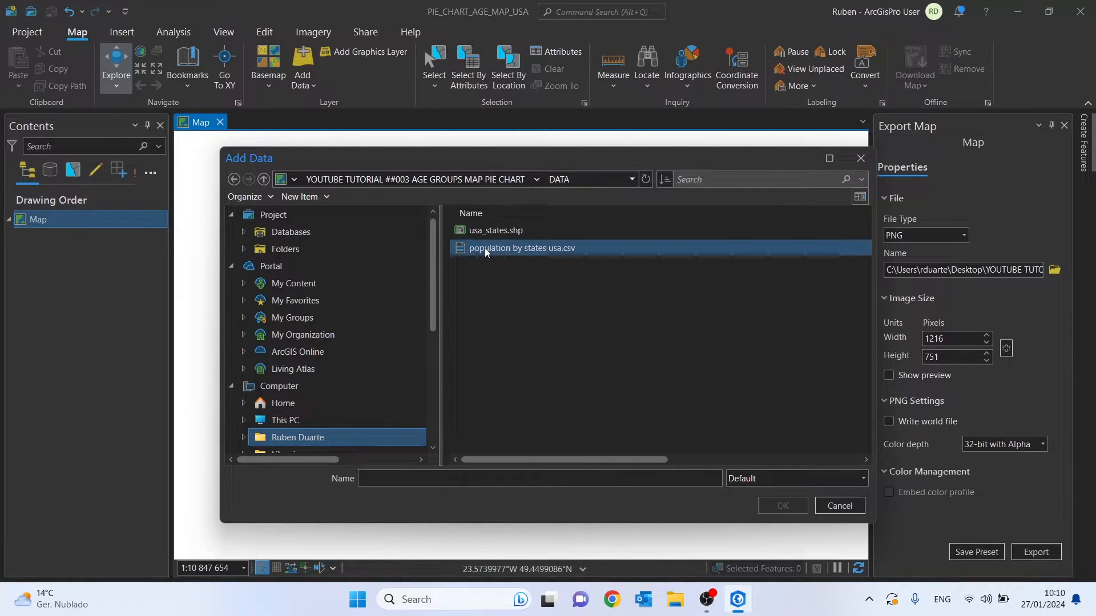
left_click(485, 247)
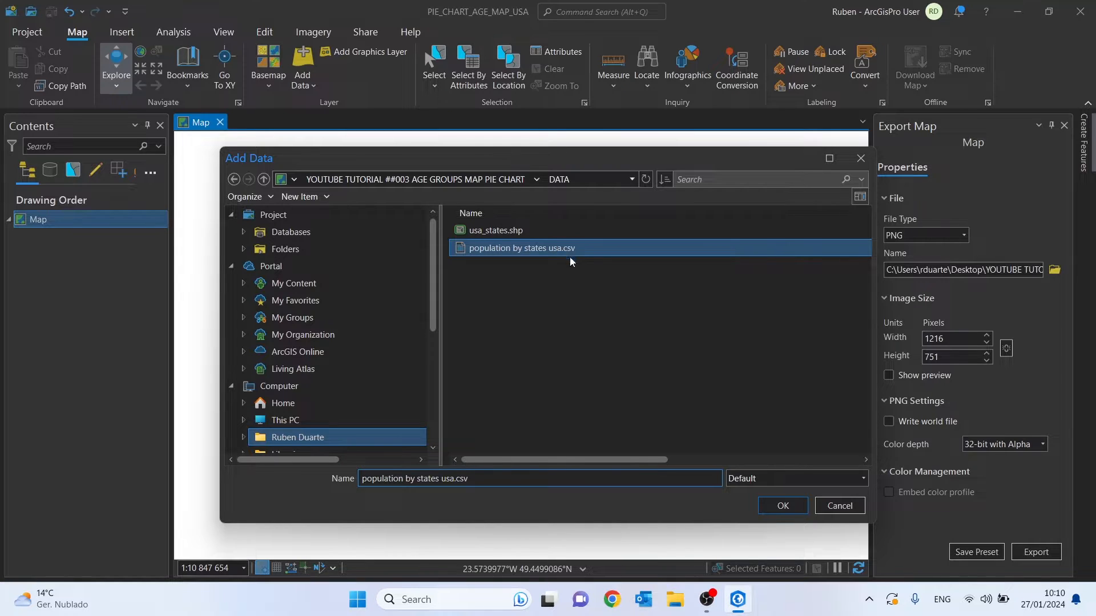
left_click(510, 230)
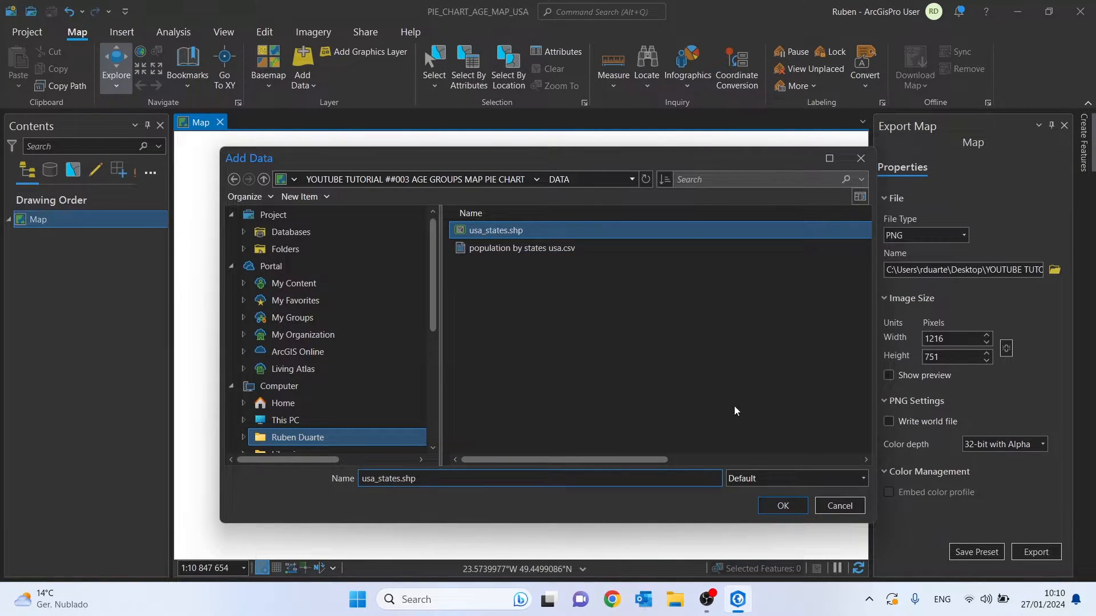
left_click(776, 505)
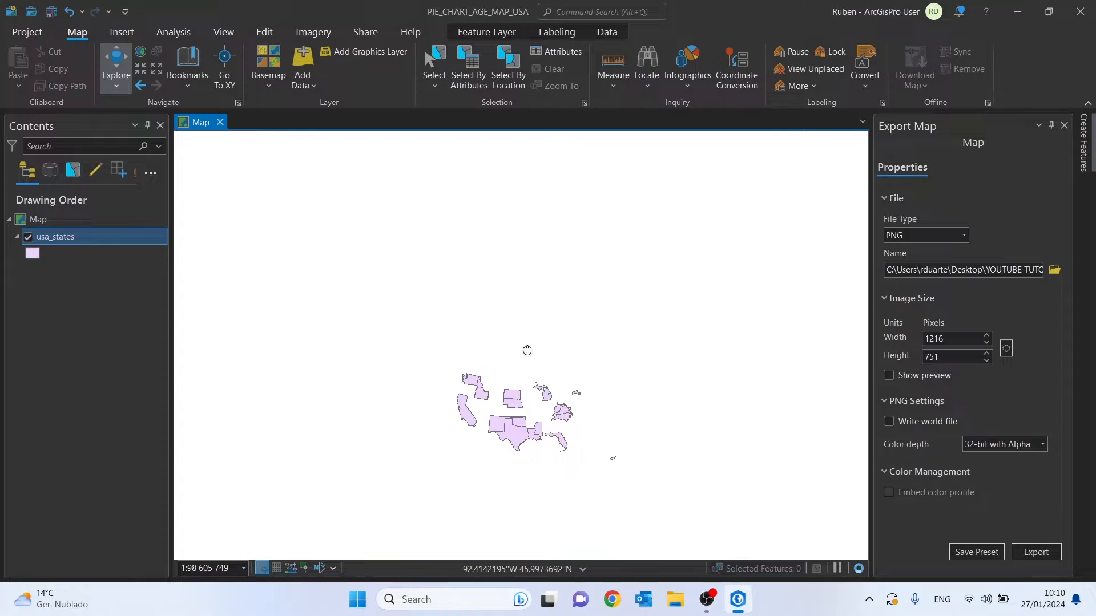
- Open the attribute table of the usa_states layer and sort its records by the NAME field in ascending order
scroll(526, 350, "up", 4)
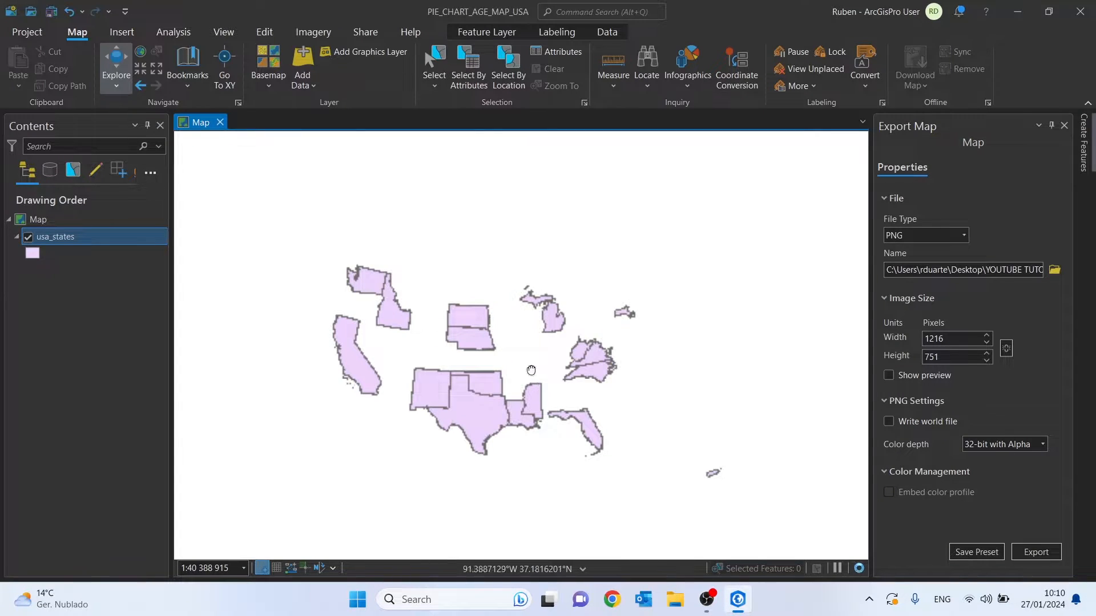
left_click_drag(532, 370, 527, 325)
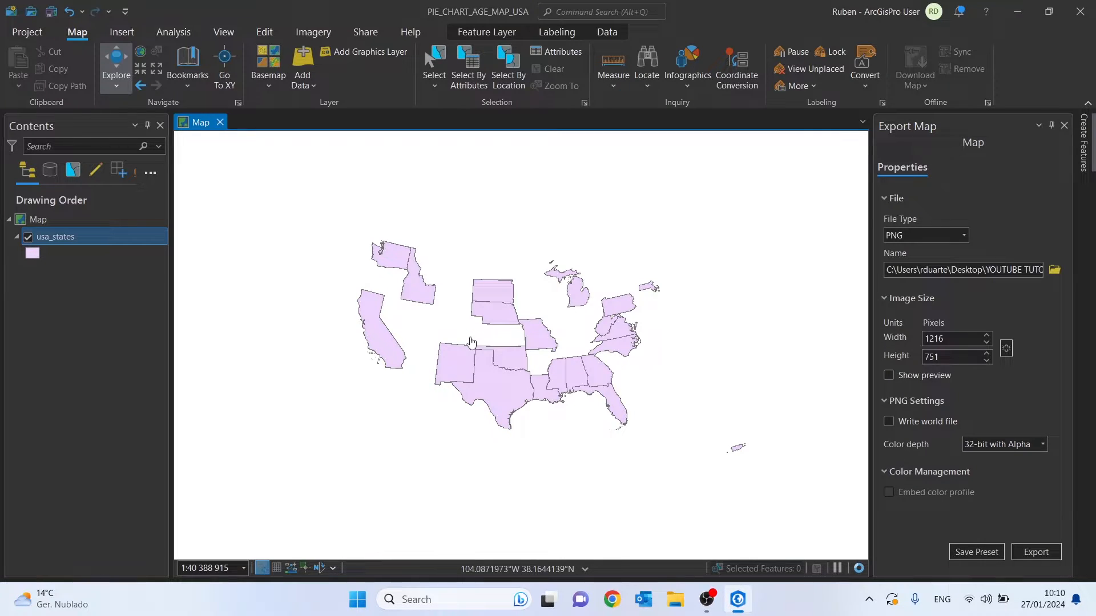
scroll(489, 308, "up", 4)
scroll(489, 308, "down", 2)
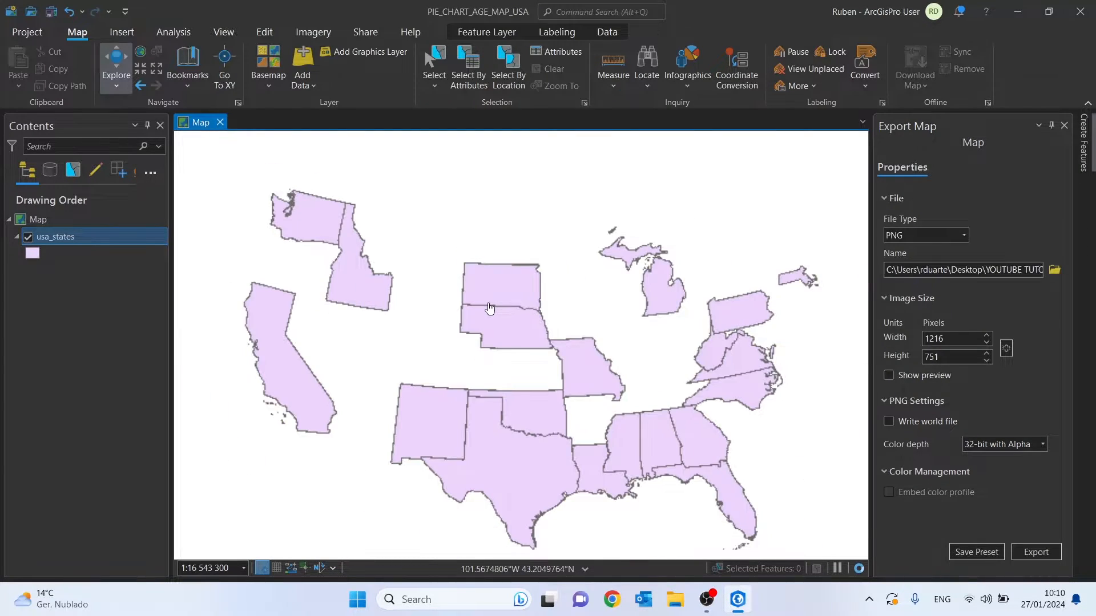
left_click_drag(501, 328, 502, 304)
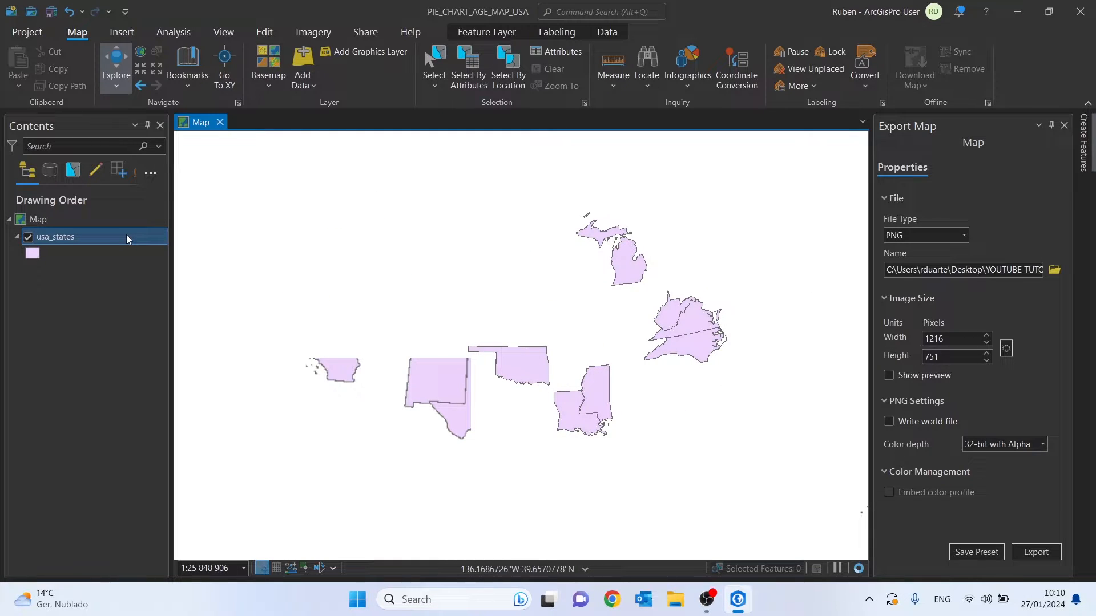
right_click(69, 237)
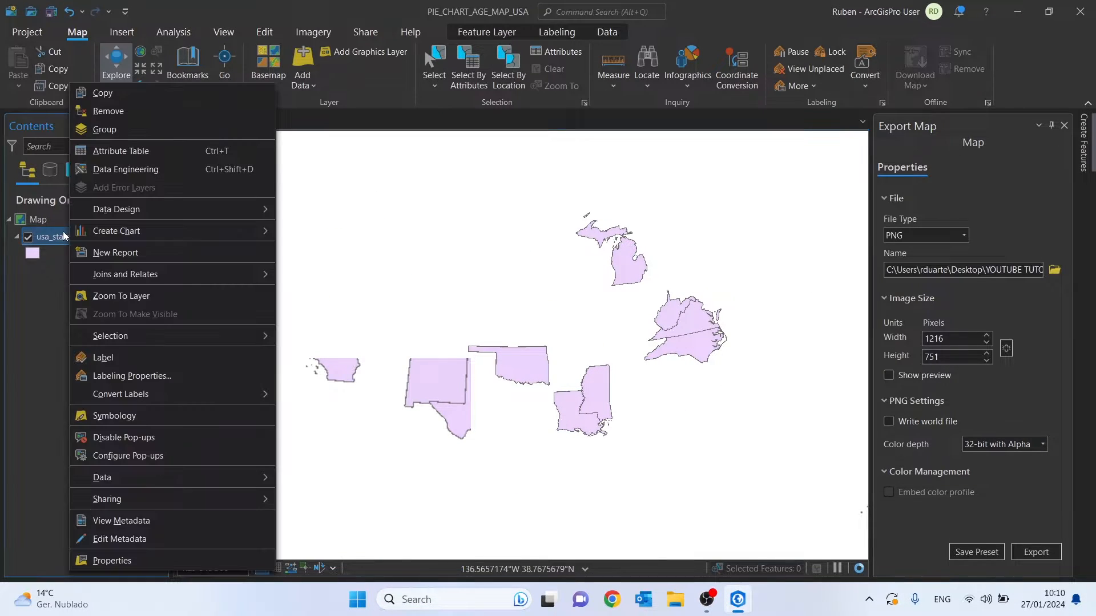
left_click(99, 158)
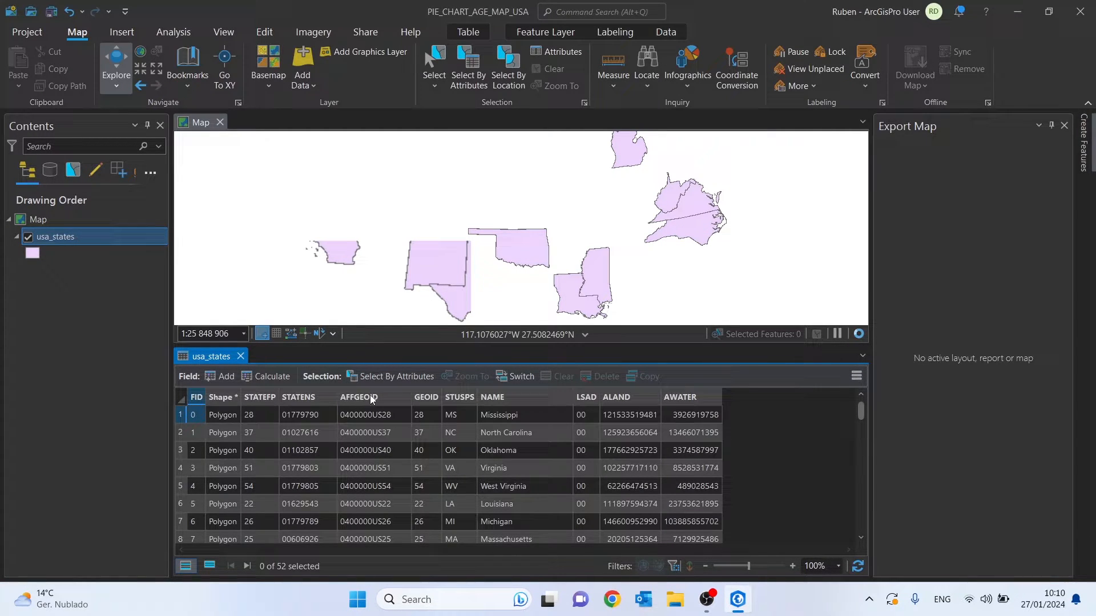
mouse_move(388, 394)
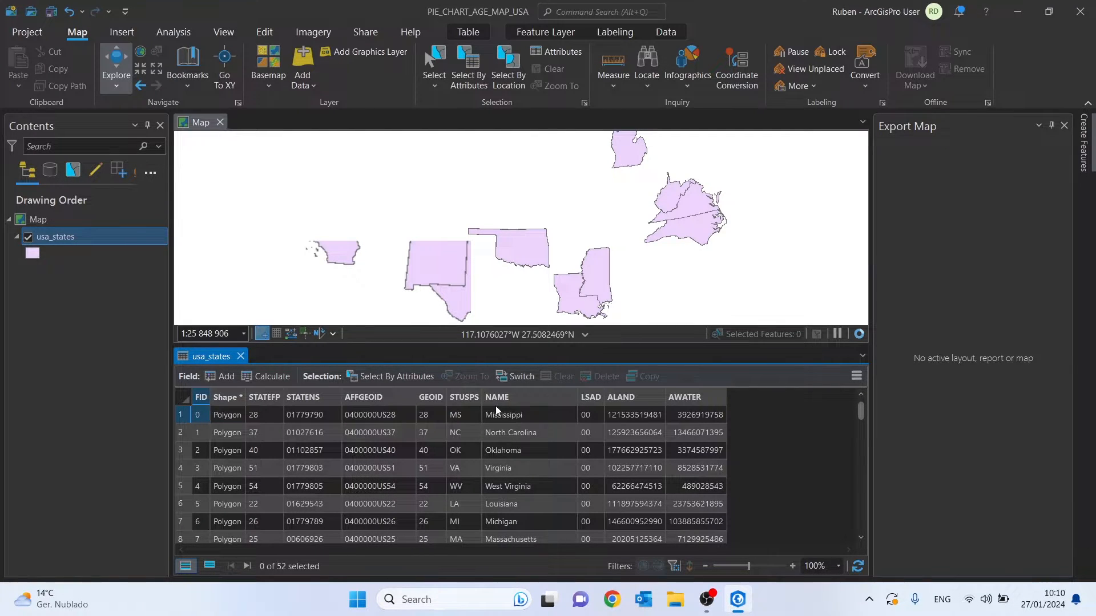
left_click(517, 397)
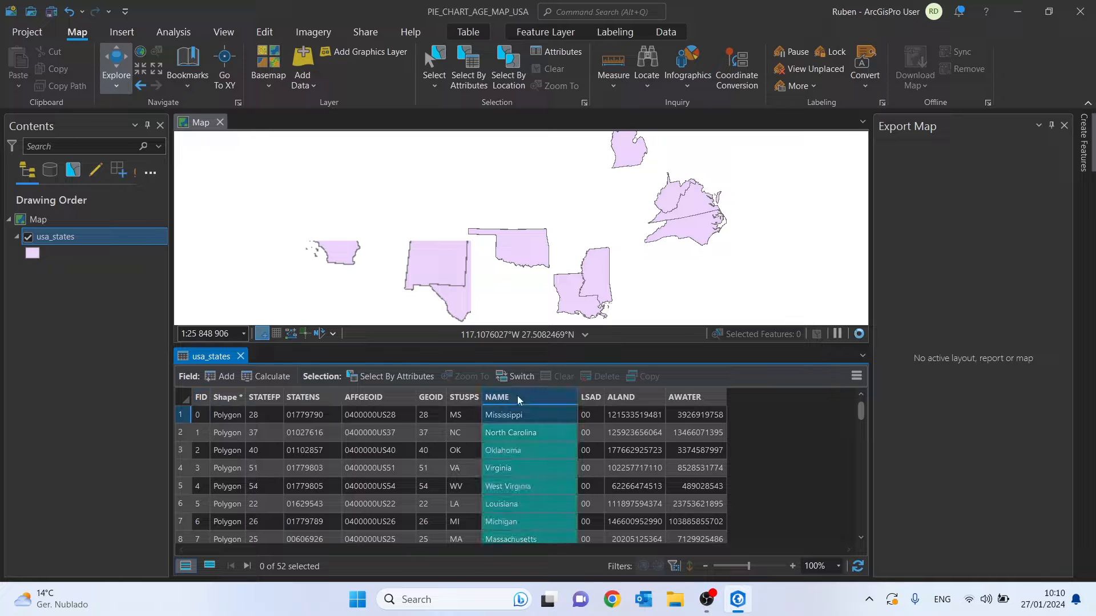
double_click(517, 396)
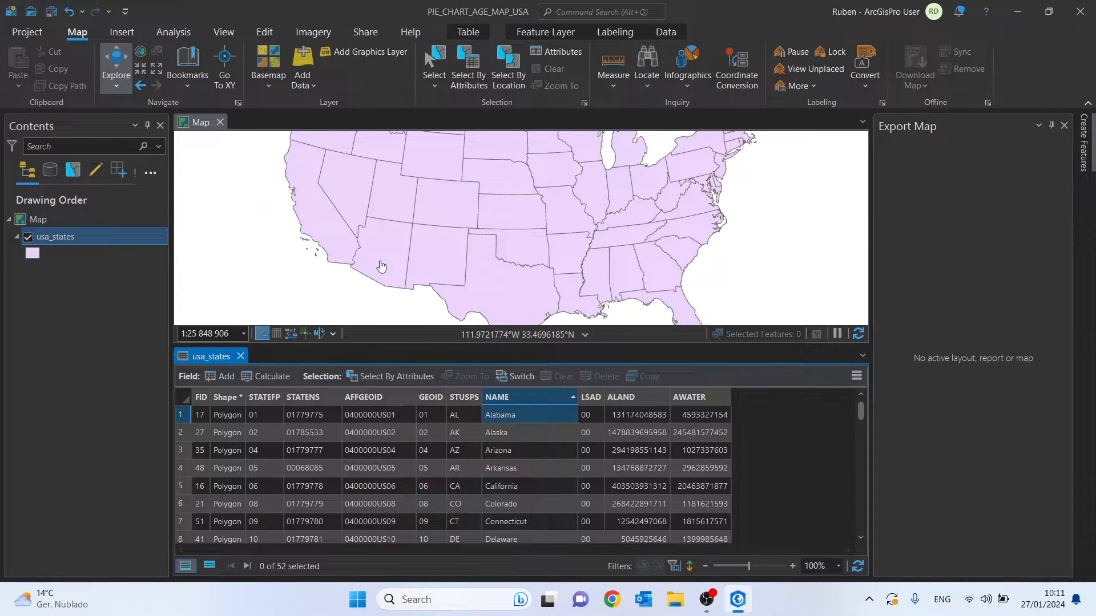
- Show the attribute pop-up for California on the map, close the Export Map pane, and examine the state's NAME and AFFGEOID values
left_click(325, 232)
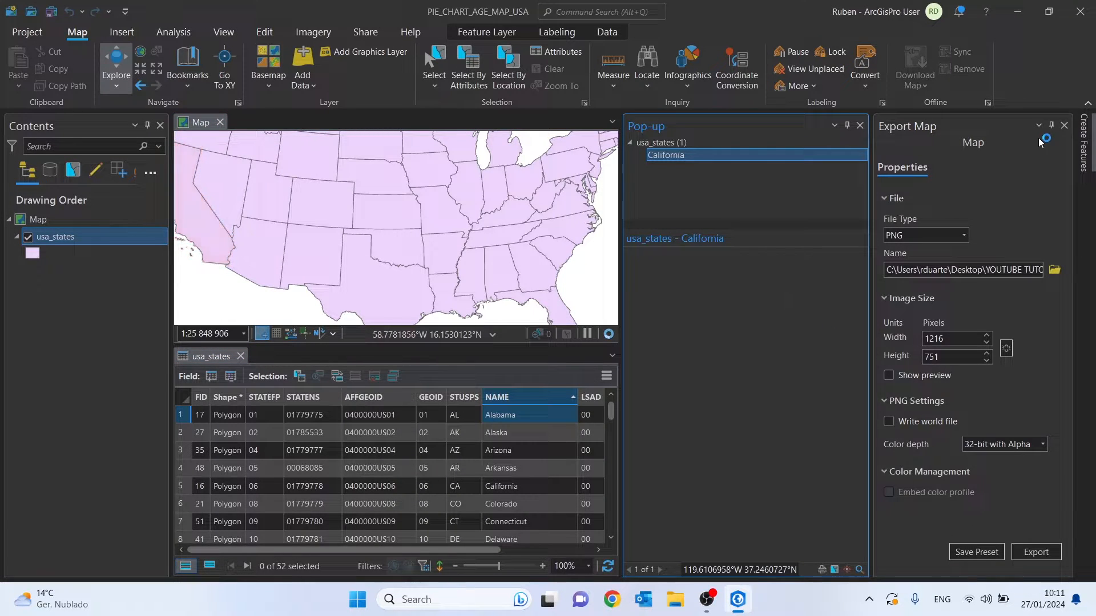
left_click(1063, 126)
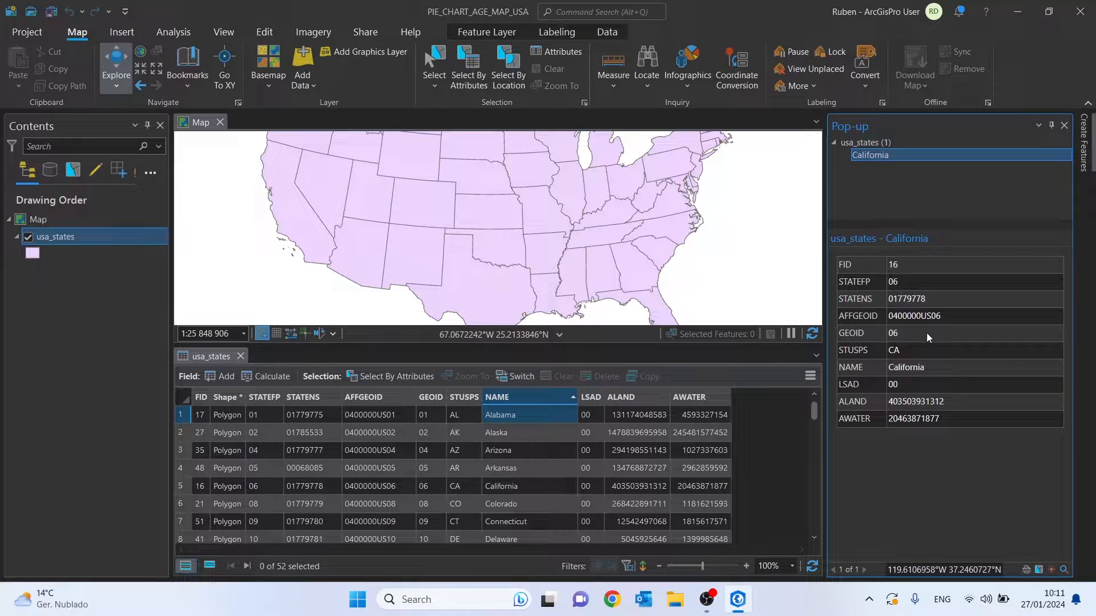
left_click_drag(907, 351, 889, 368)
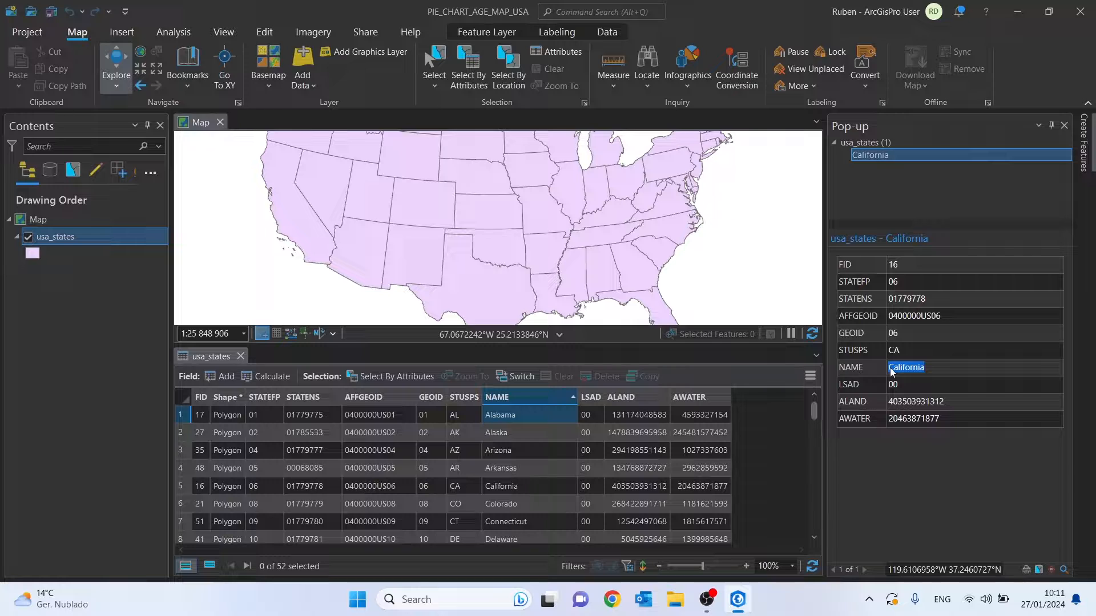
left_click_drag(943, 316, 889, 317)
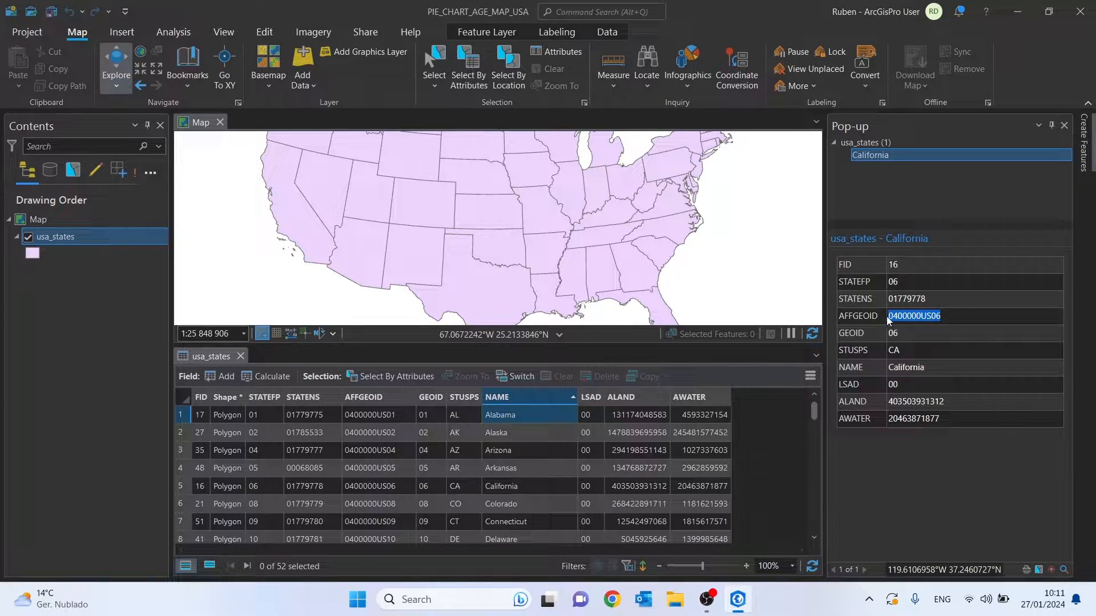
- Open the population by states usa file in Excel from the DATA folder of the desktop age groups pie chart tutorial folder
left_click(681, 602)
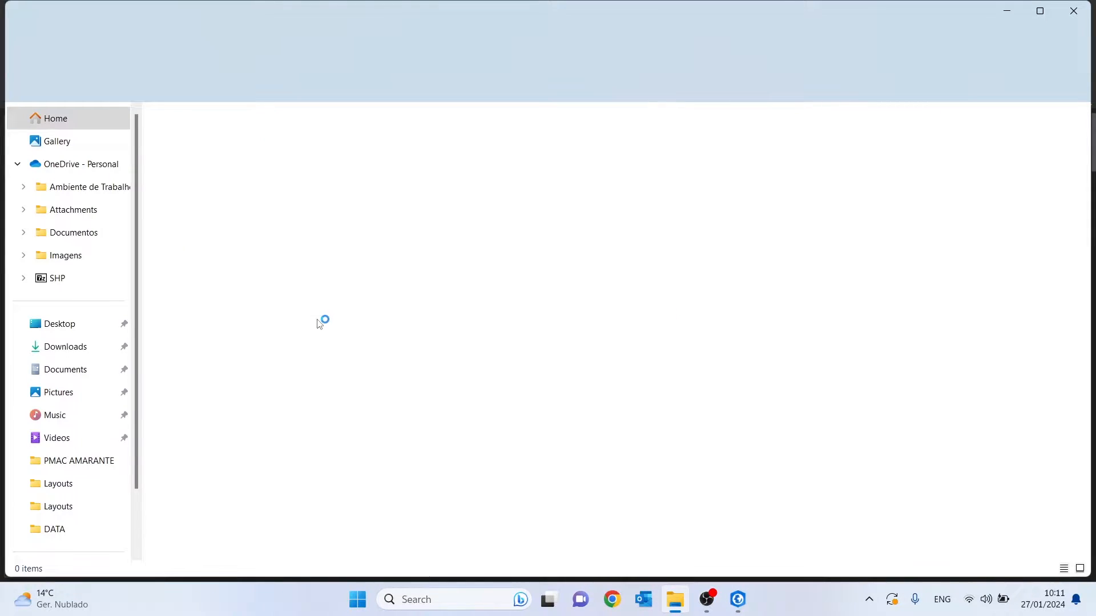
left_click(62, 323)
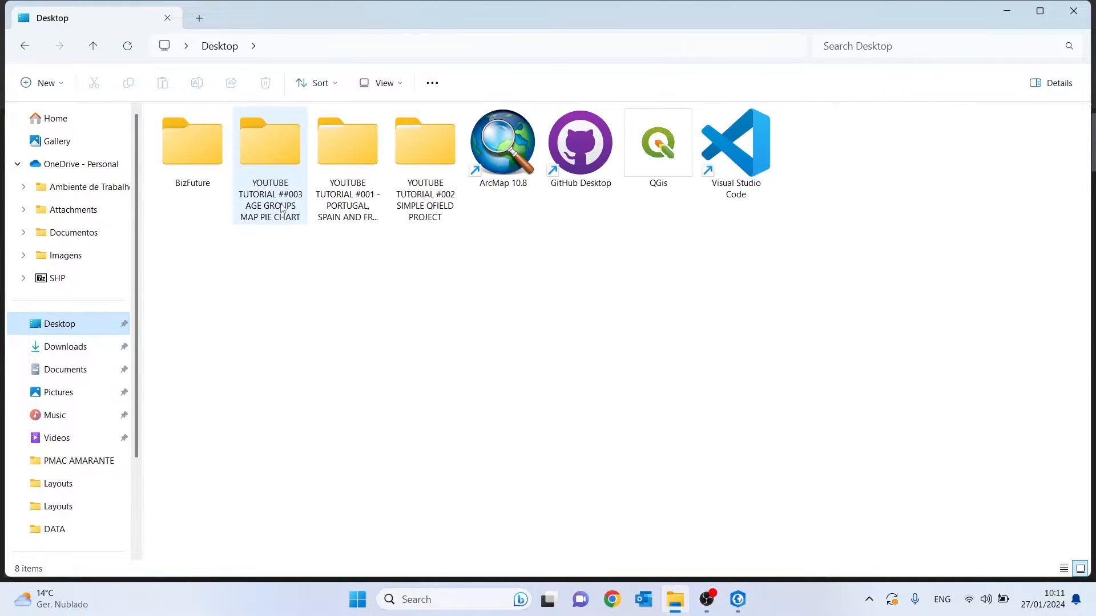
double_click(283, 182)
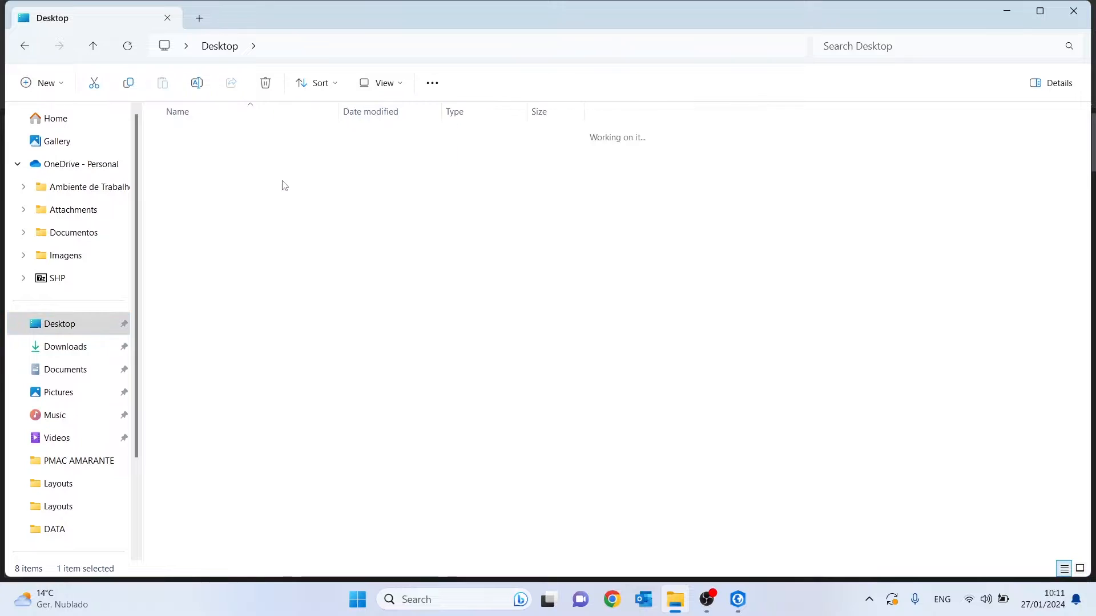
left_click(195, 143)
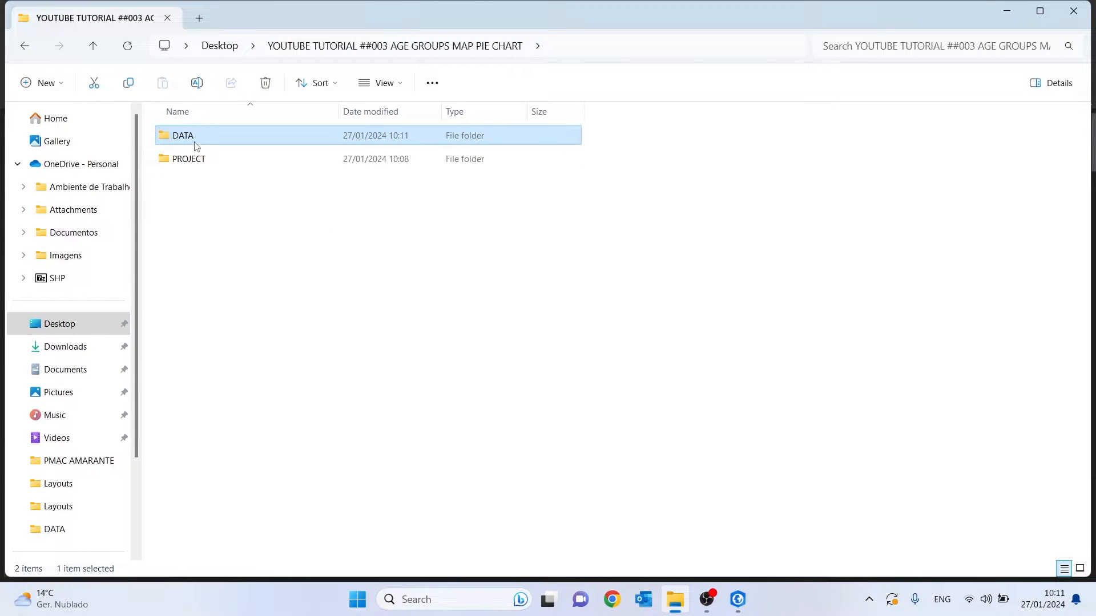
double_click(195, 143)
double_click(234, 138)
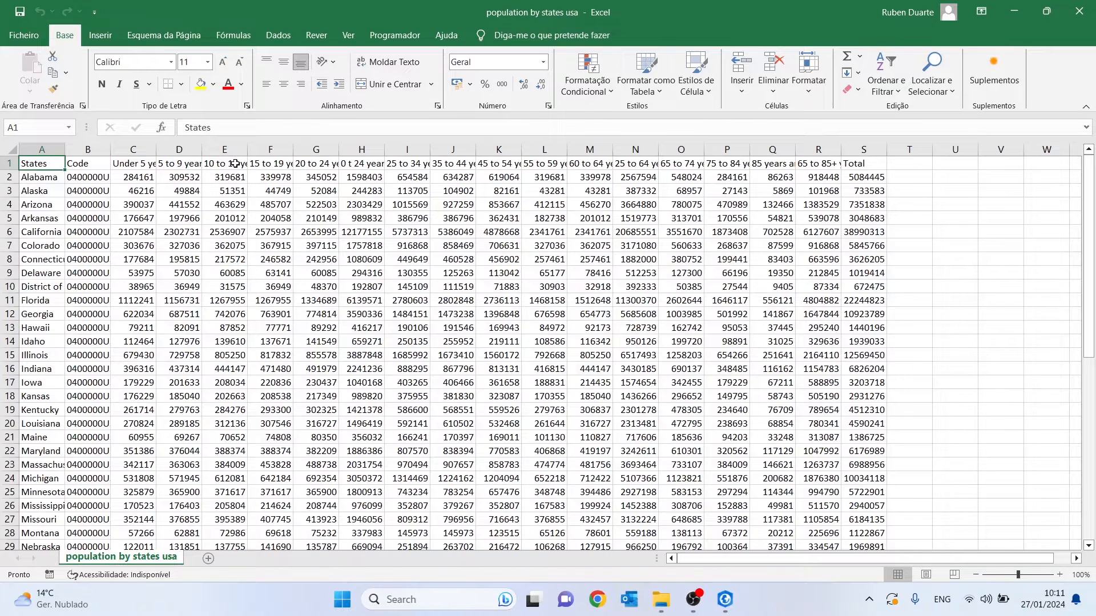
- Review the States column and widen the Code column to fit its contents
left_click(41, 147)
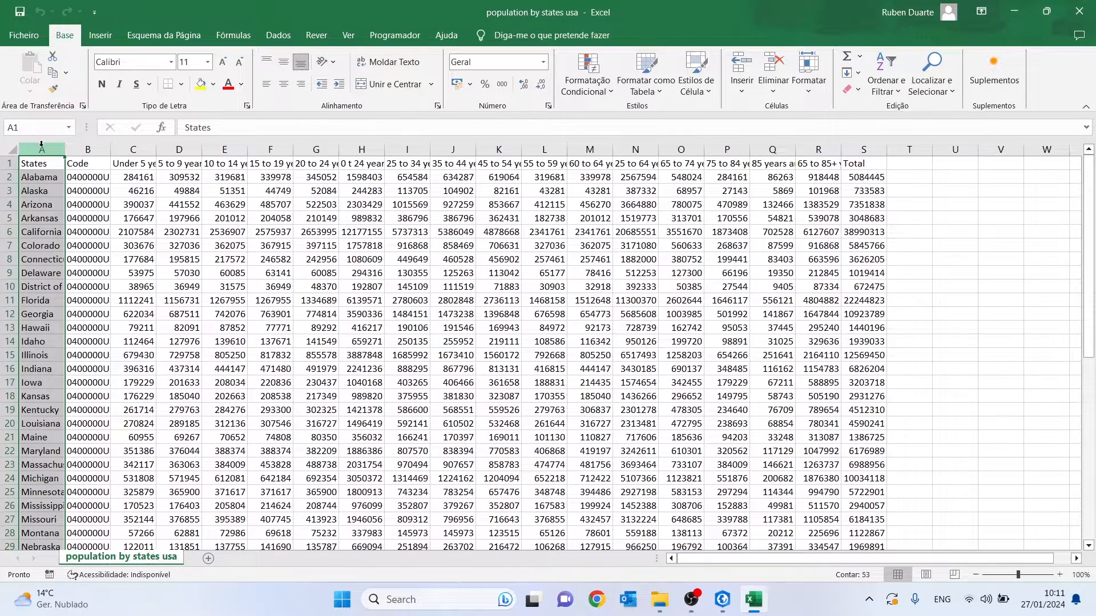
scroll(83, 297, "down", 10)
scroll(84, 297, "up", 10)
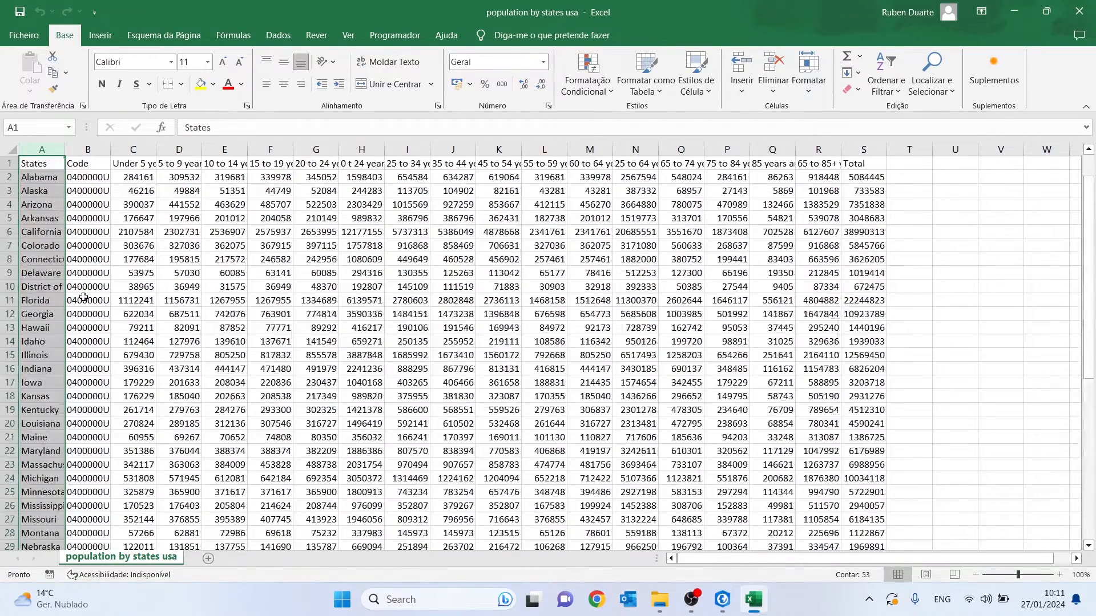
left_click(107, 150)
double_click(112, 150)
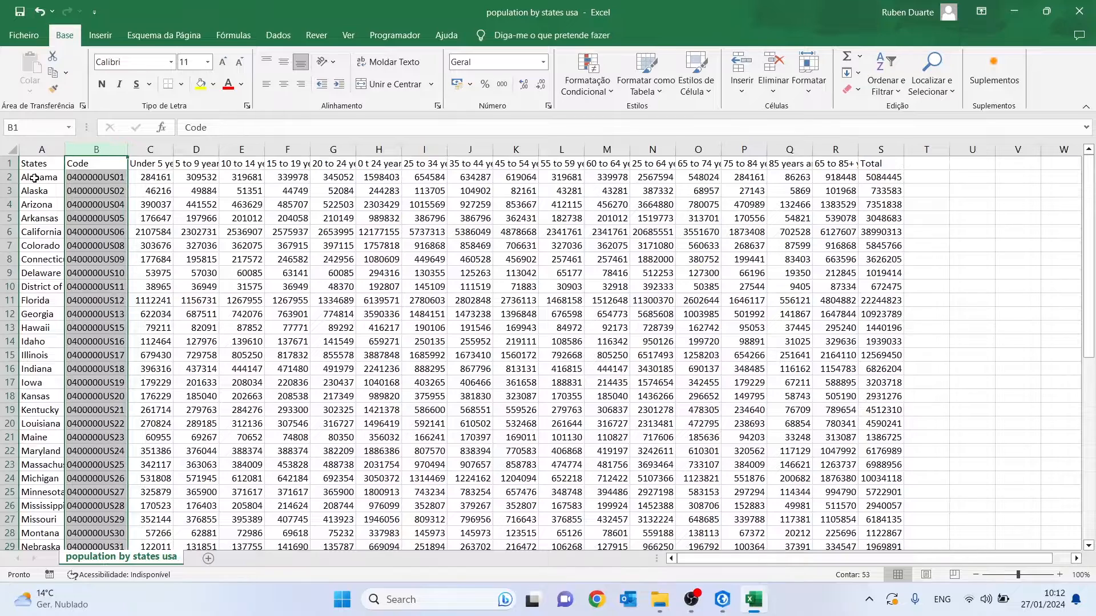
- Compare Alabama's Code in the spreadsheet with its AFFGEOID in the usa_states attribute table in ArcGIS Pro, and return to Excel
left_click_drag(34, 178, 89, 179)
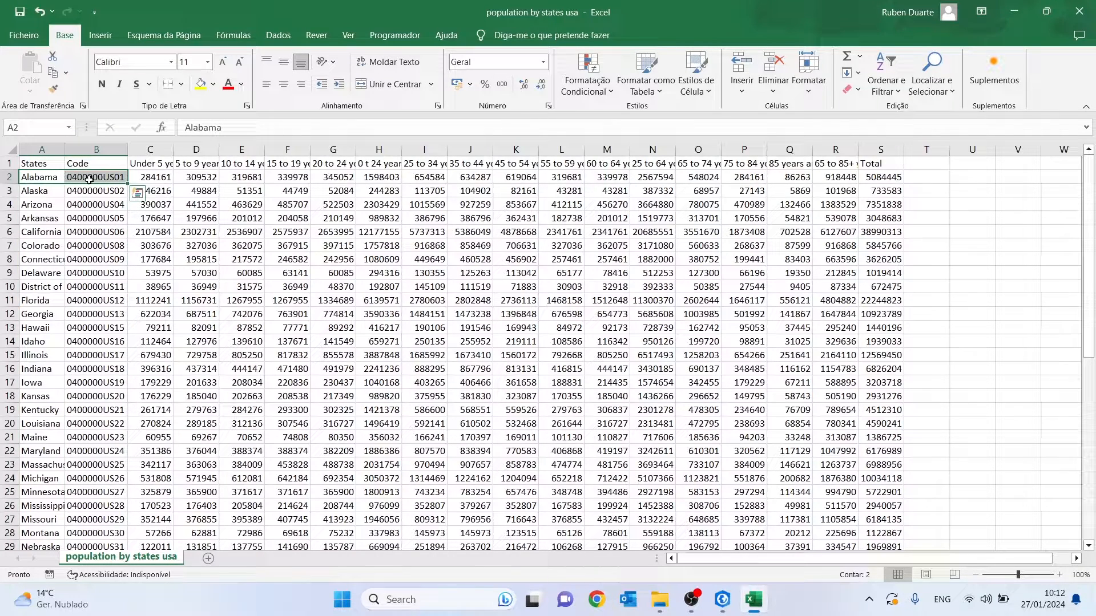
left_click(722, 599)
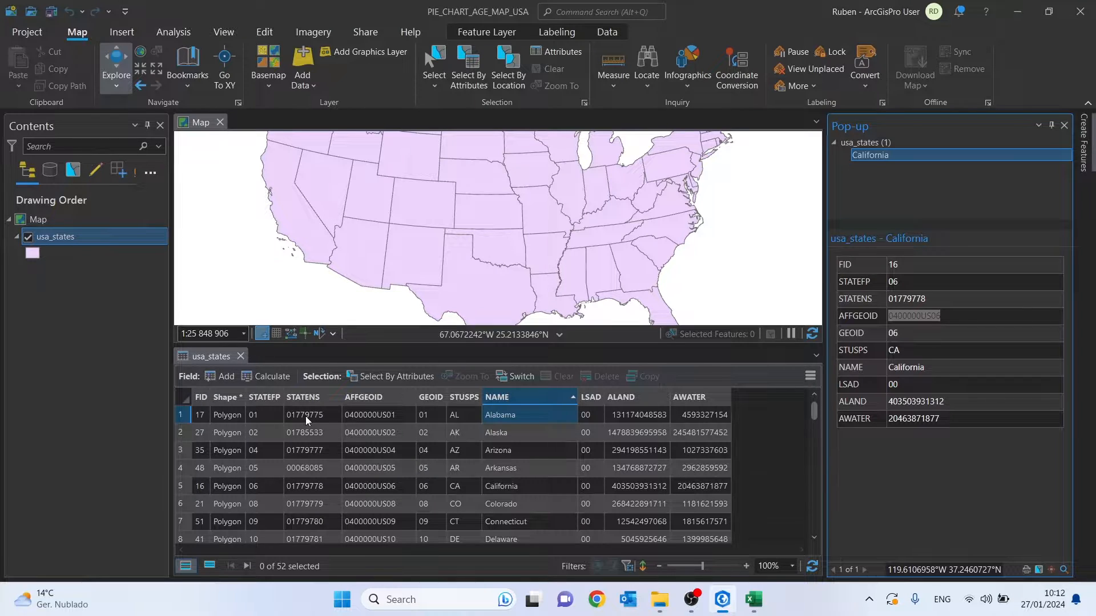
left_click(374, 415)
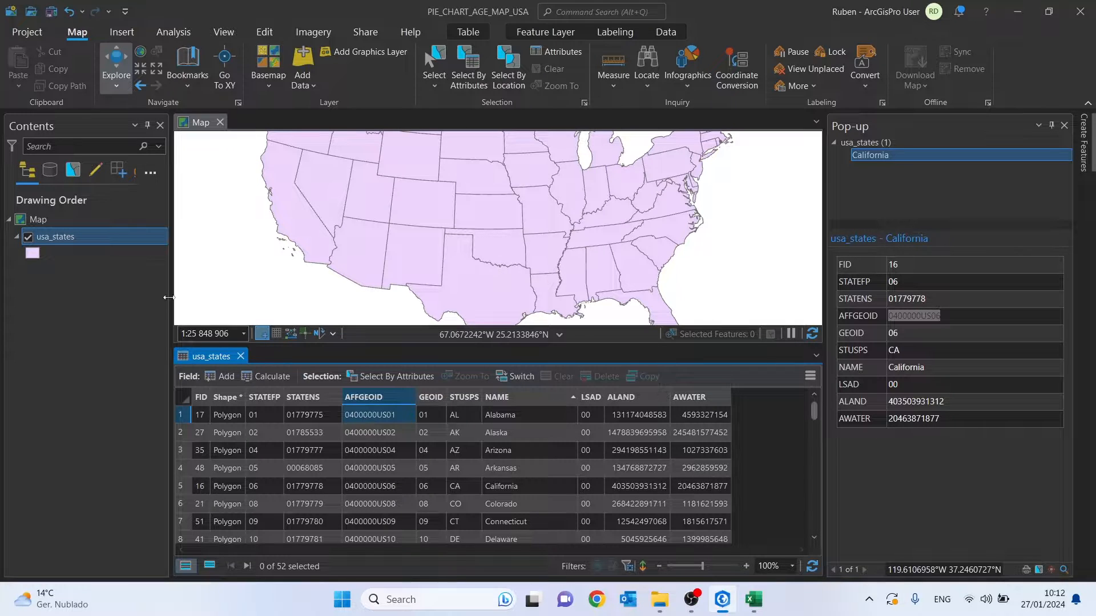
left_click(1020, 6)
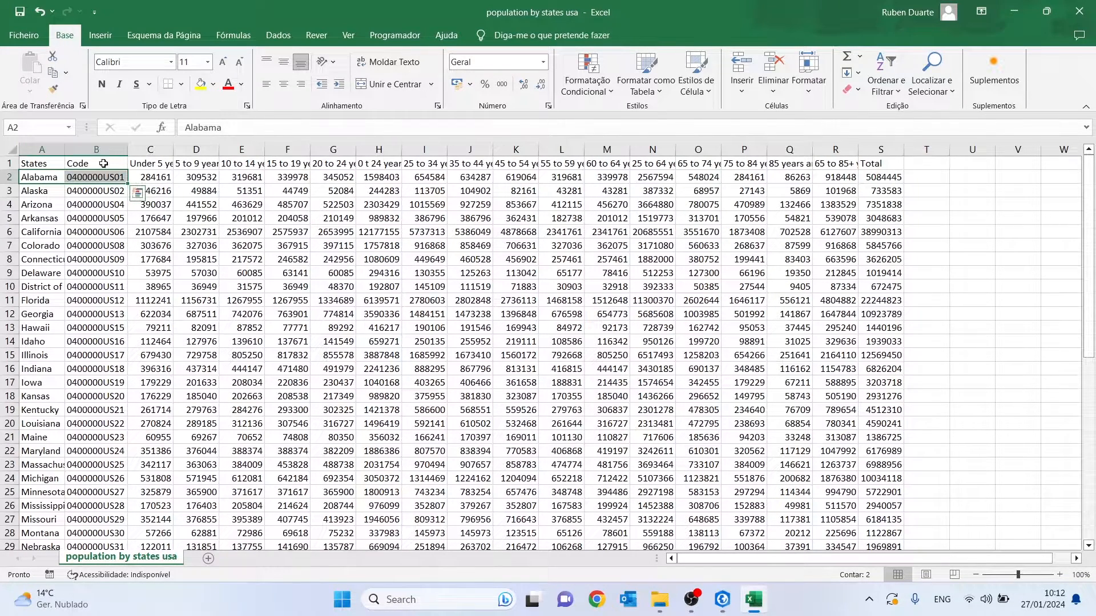
- Widen the columns from Under 5 years through Total to fit their contents, and review the age groups up to 20 to 24 years
left_click_drag(165, 150, 885, 148)
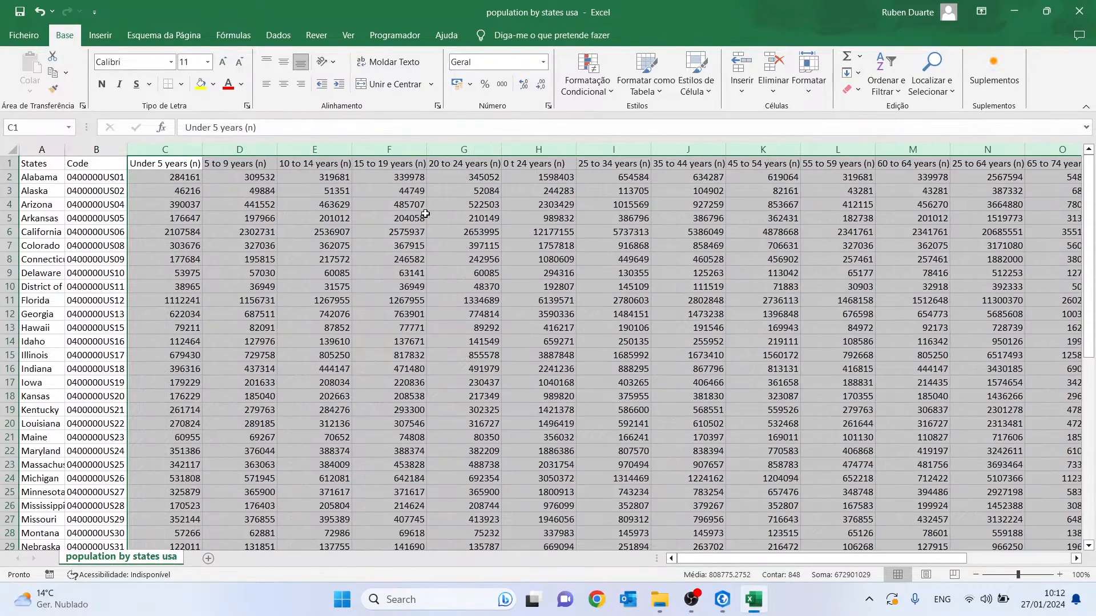
left_click(194, 149)
left_click(209, 150)
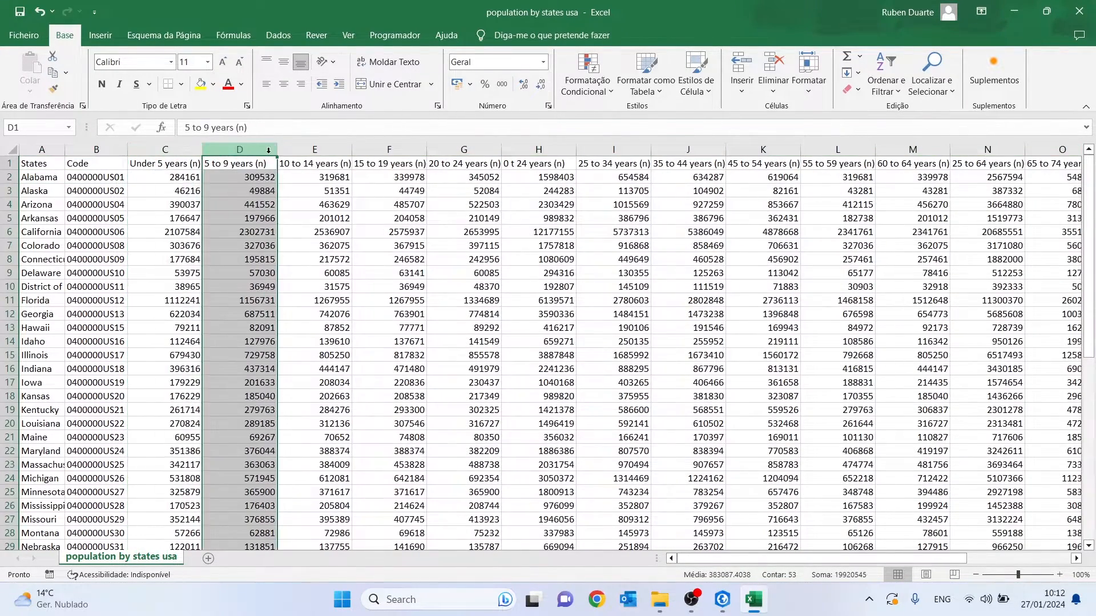
left_click(314, 150)
left_click(388, 150)
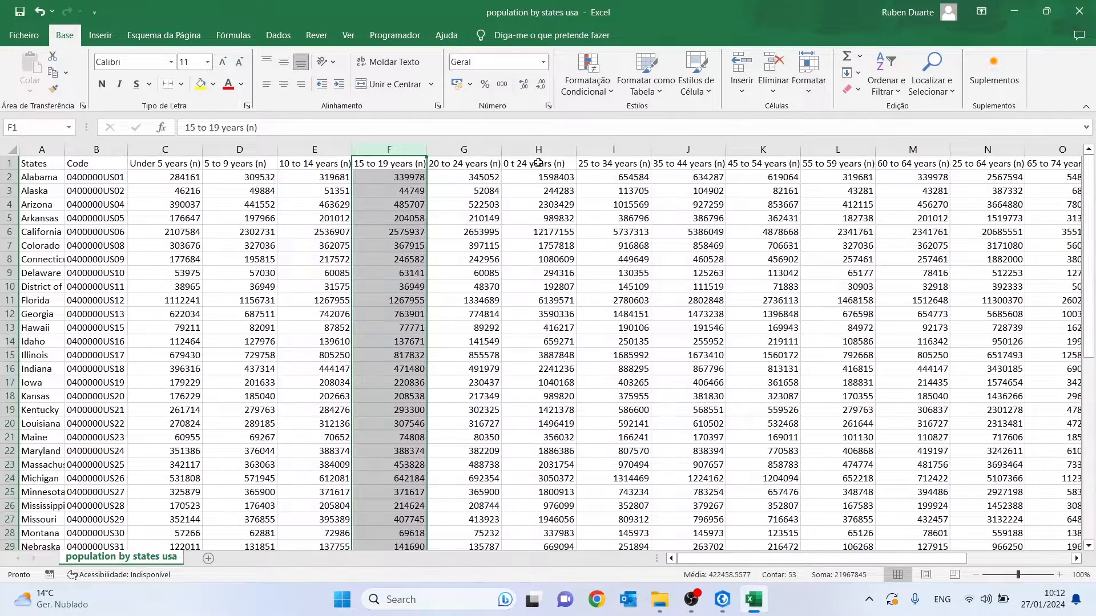
left_click(464, 150)
- Make the 0 t 24 years column bold and check Alabama's sum of the five youngest age groups against it
left_click(538, 149)
left_click(102, 83)
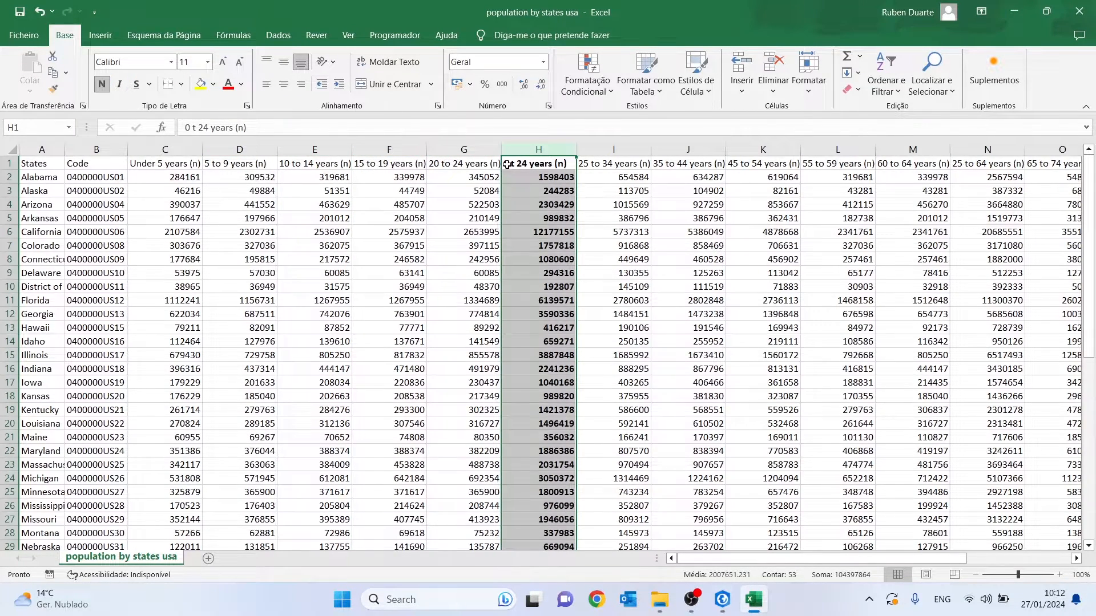
left_click(507, 164)
left_click(522, 179)
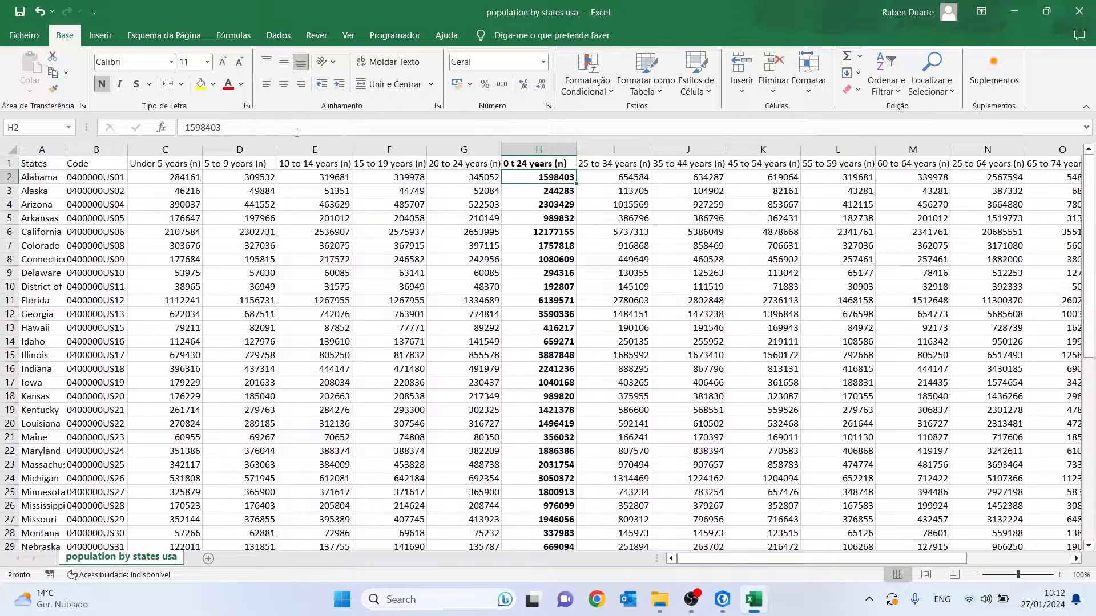
left_click_drag(166, 177, 476, 177)
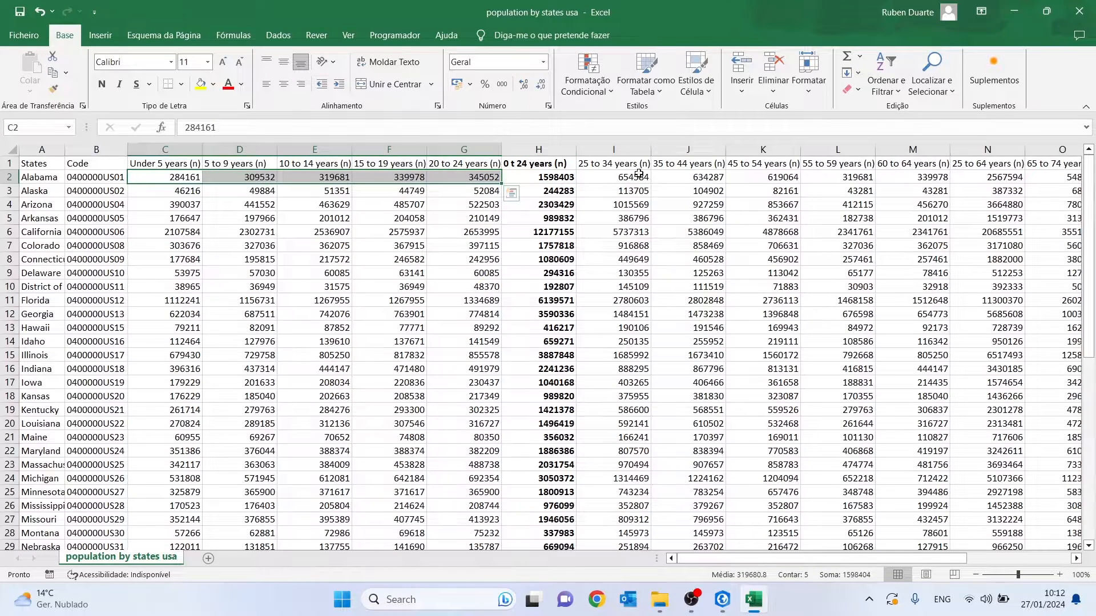
- Make the 25 to 64 years column bold
left_click_drag(925, 559, 1007, 565)
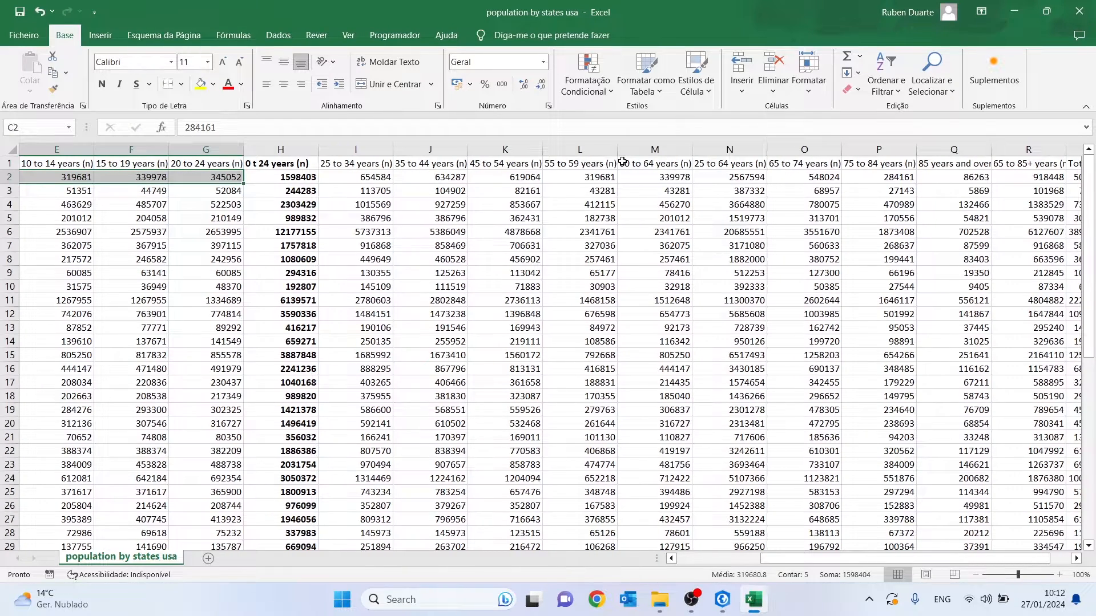
left_click(730, 149)
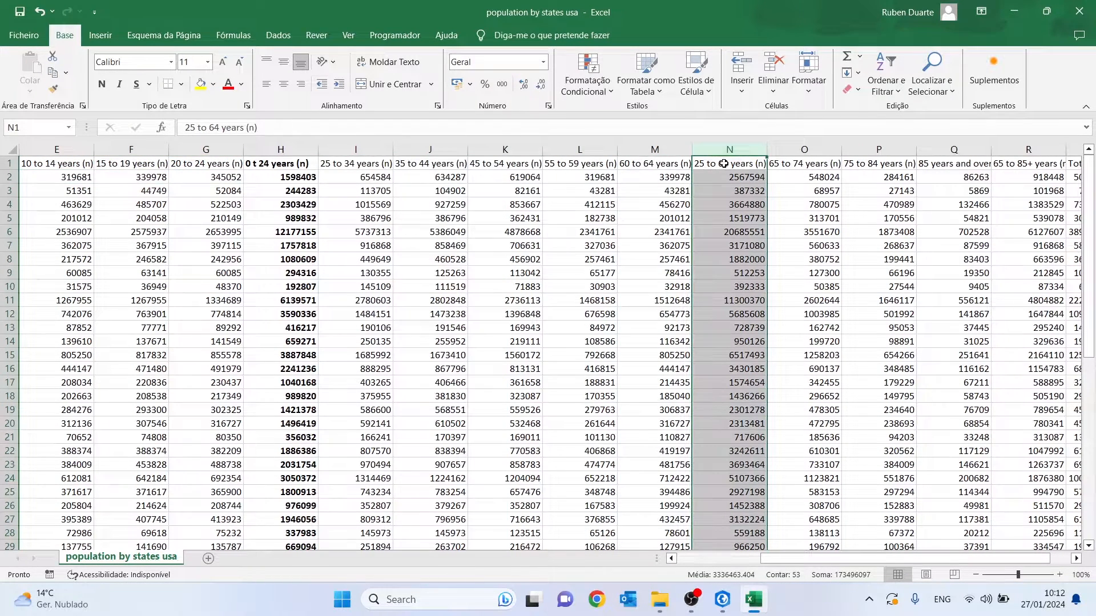
left_click(102, 83)
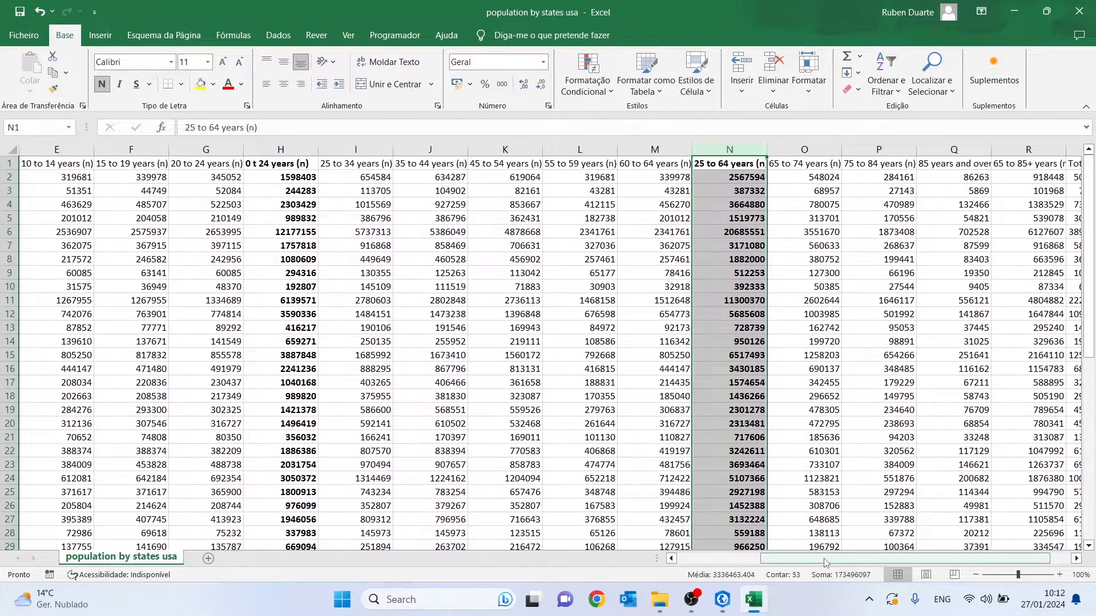
- Make the 65 to 85+ years column and the Total column bold
left_click_drag(824, 565, 845, 565)
left_click(953, 149)
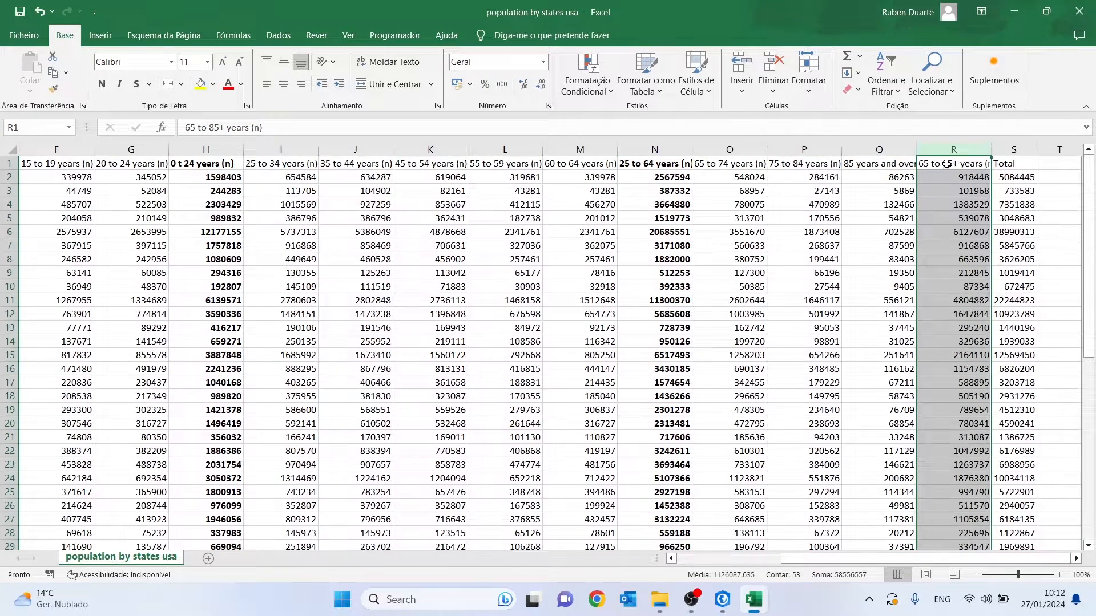
key("ctrl+n")
left_click(1012, 150)
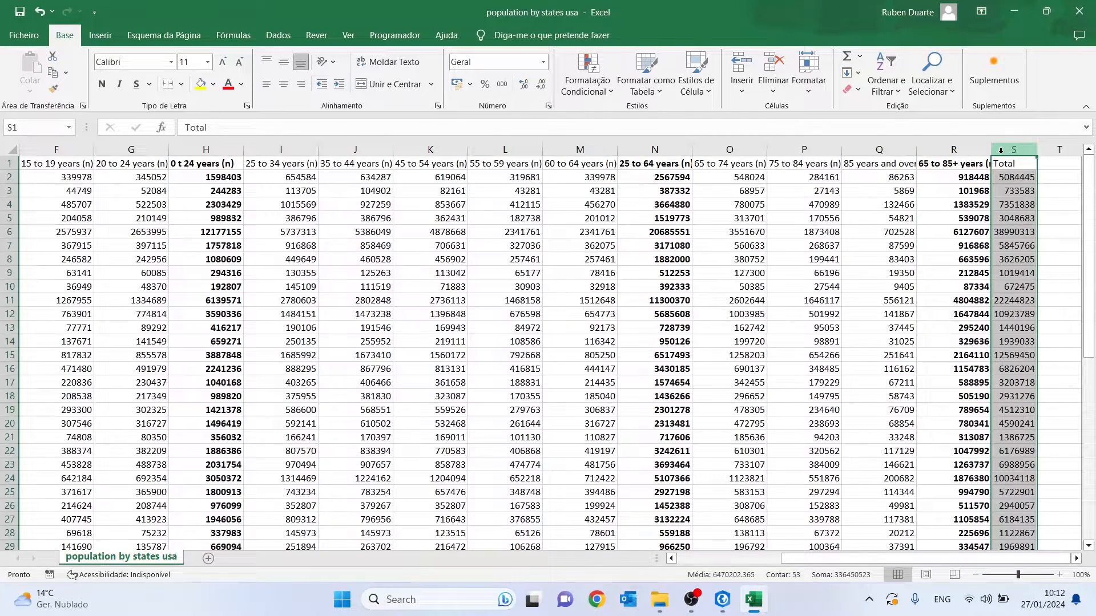
key("ctrl+n")
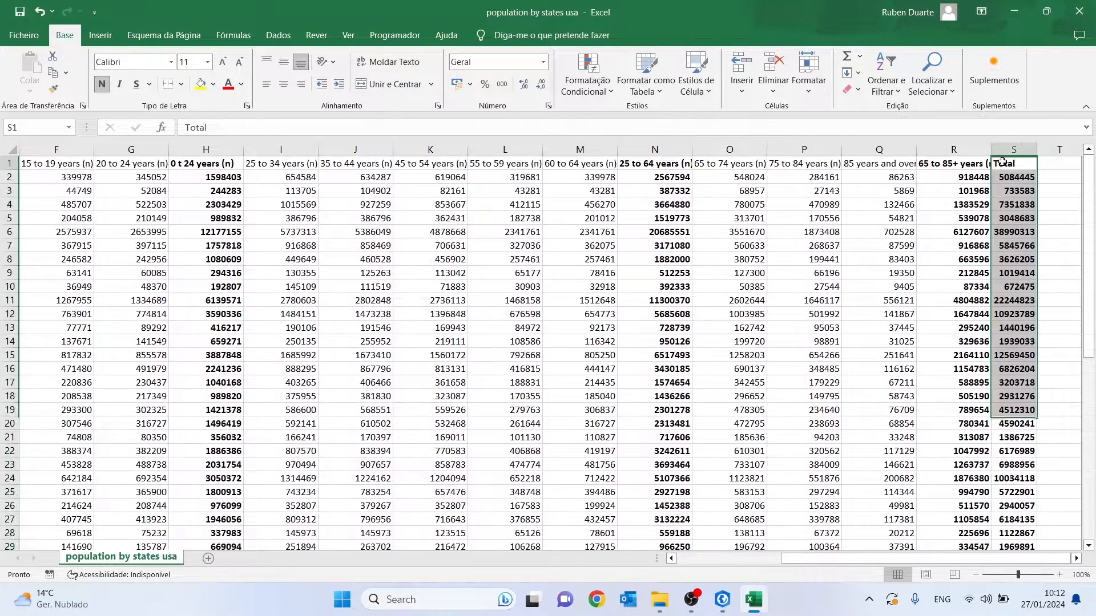
- Save the population workbook, keeping the comma-separated CSV format, and close Excel
left_click_drag(830, 559, 678, 561)
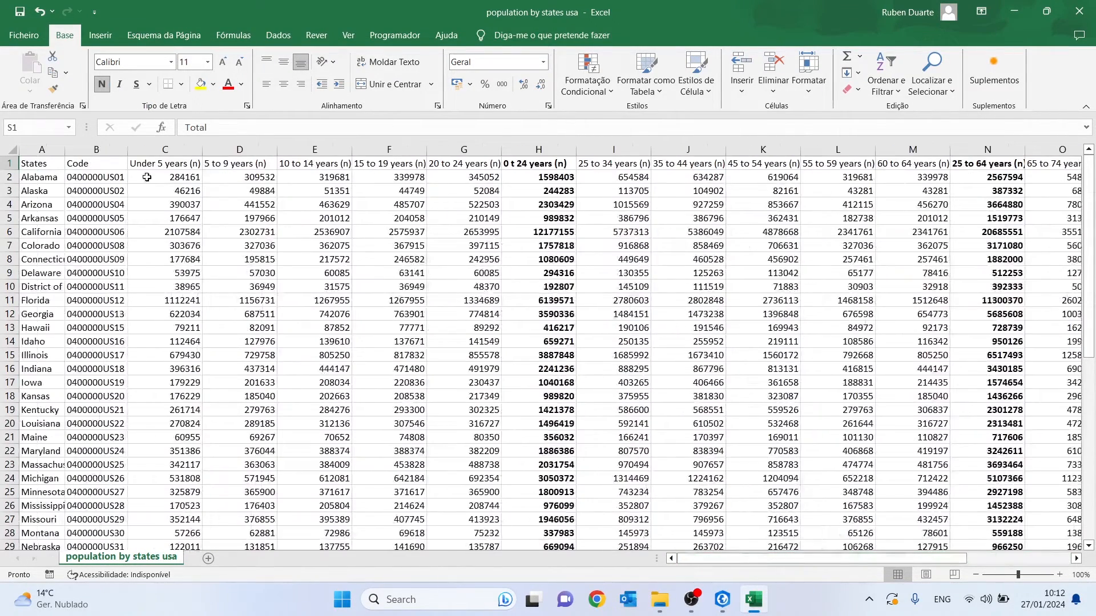
left_click(20, 12)
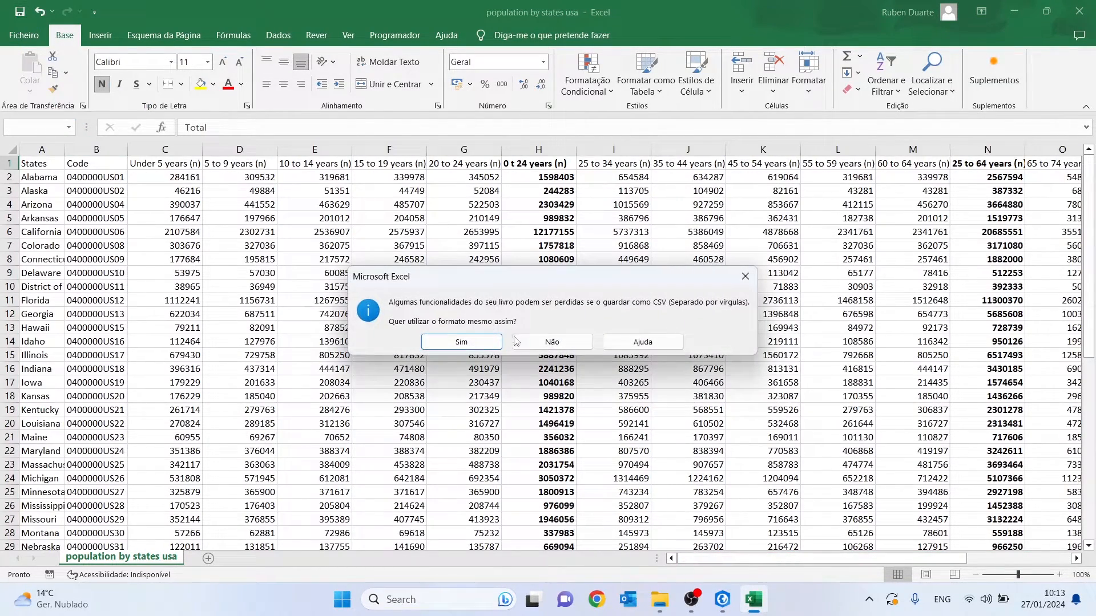
left_click(480, 348)
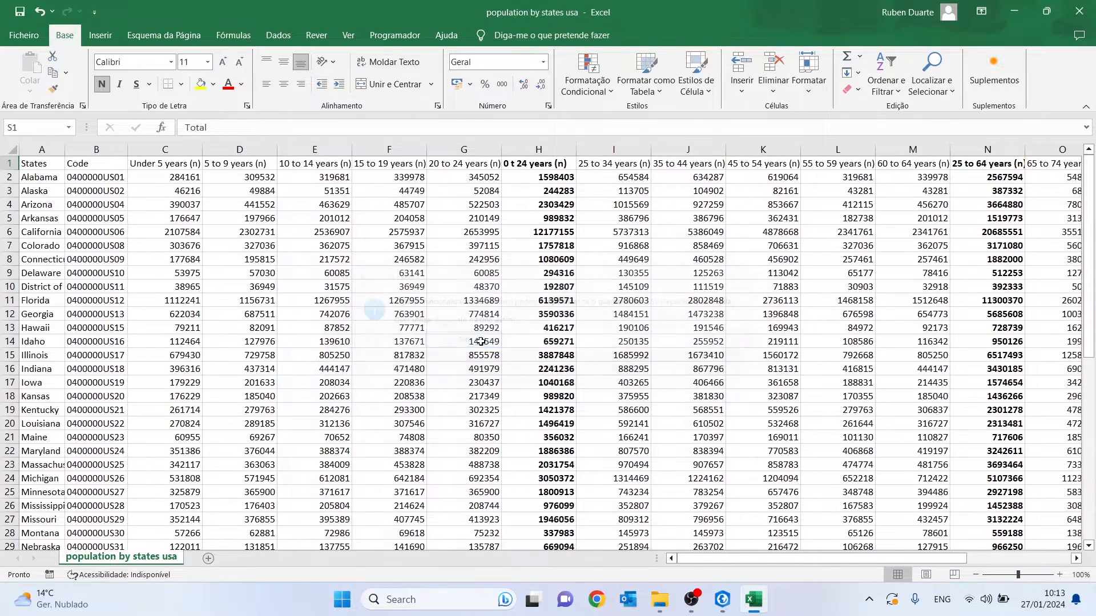
left_click(1078, 11)
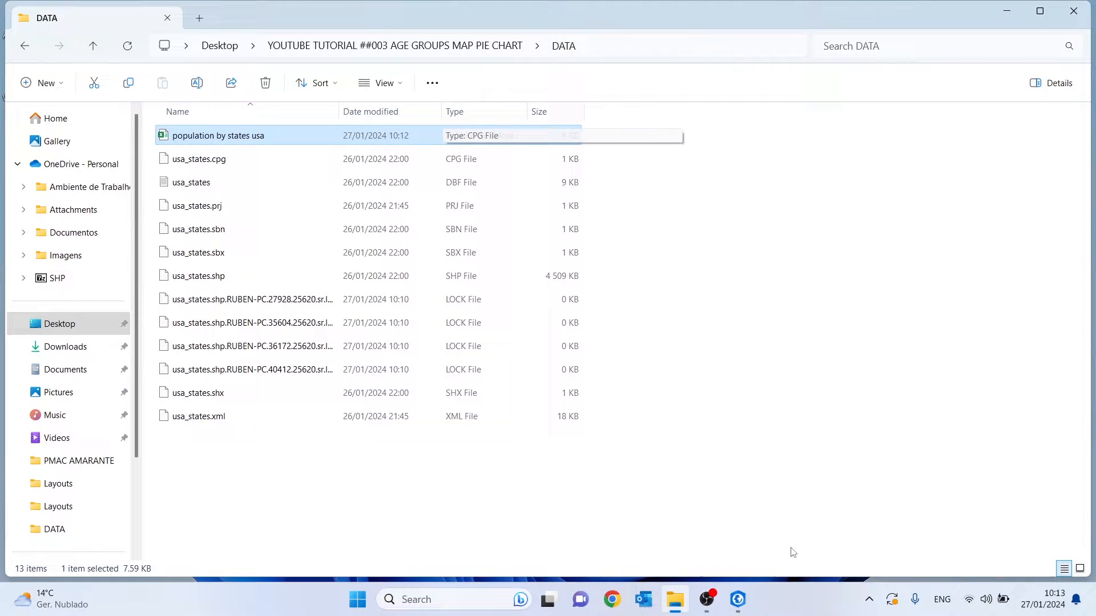
- Switch to ArcGIS Pro and add population by states usa.csv from the DATA folder to the map
left_click(744, 591)
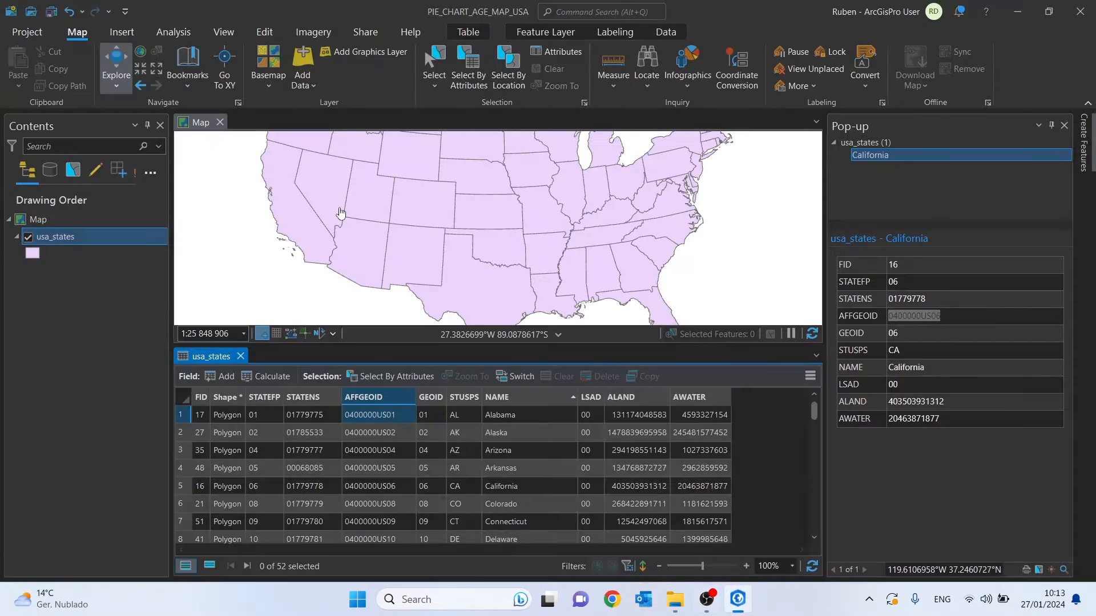
left_click(303, 65)
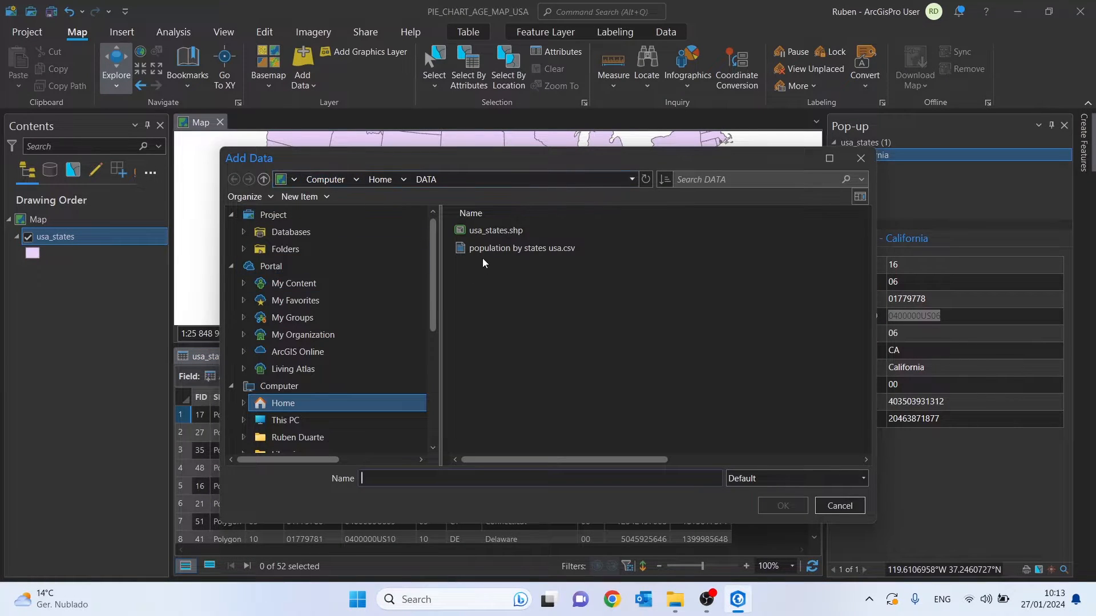
left_click(485, 250)
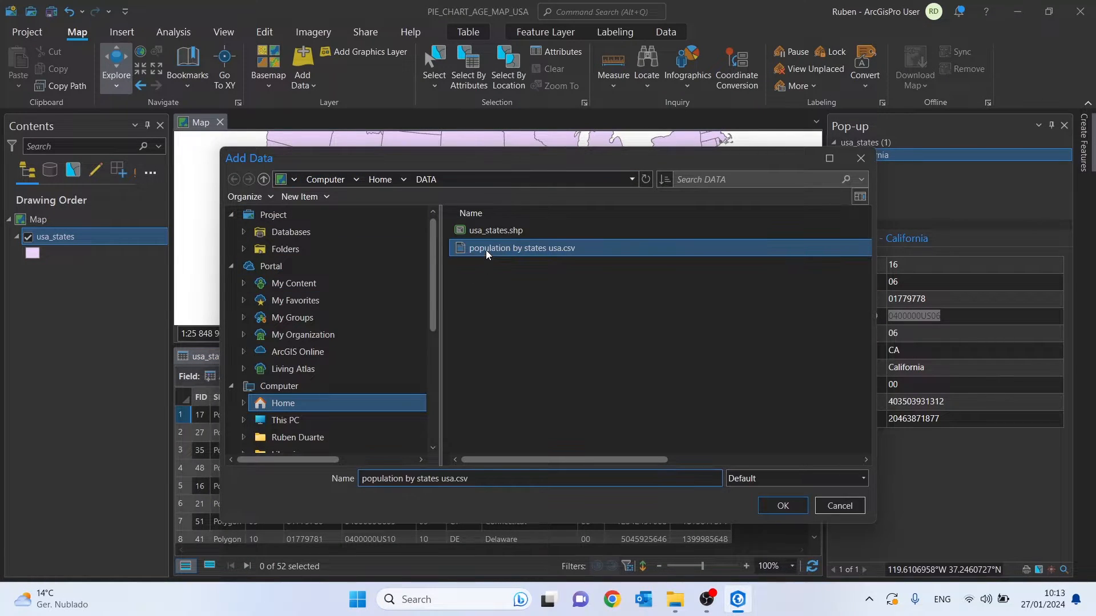
left_click(782, 509)
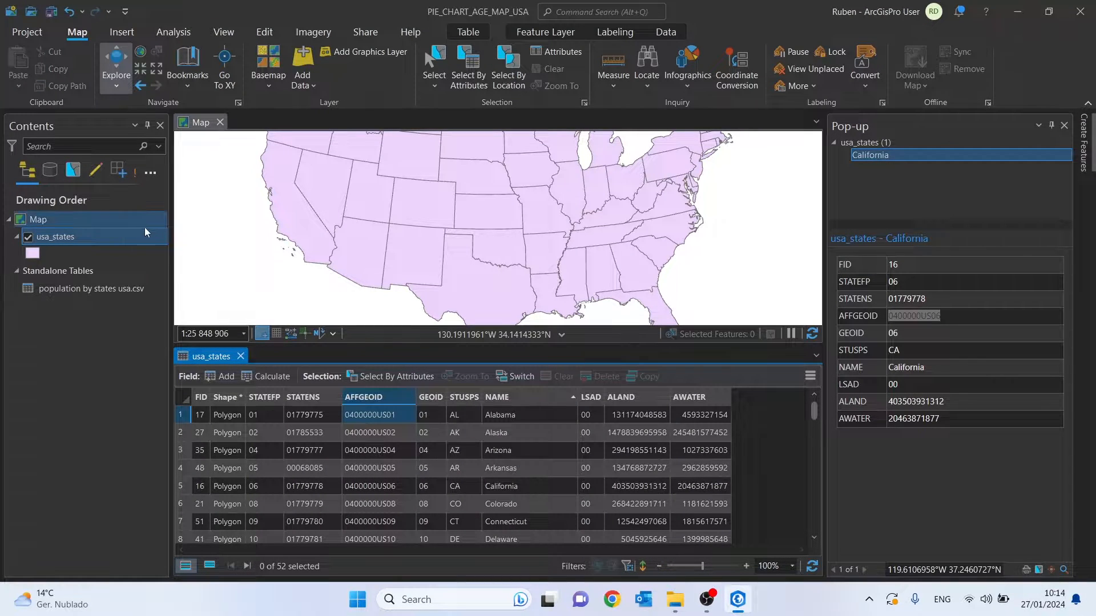
- Open the population by states usa.csv standalone table and examine its age-group columns
left_click(34, 288)
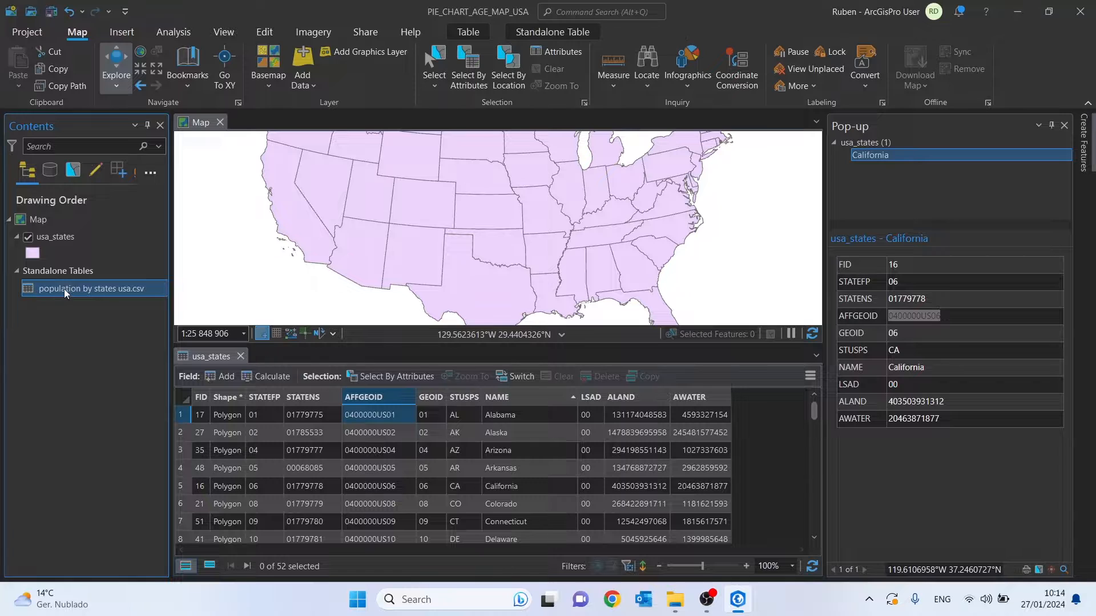
right_click(64, 288)
left_click(109, 203)
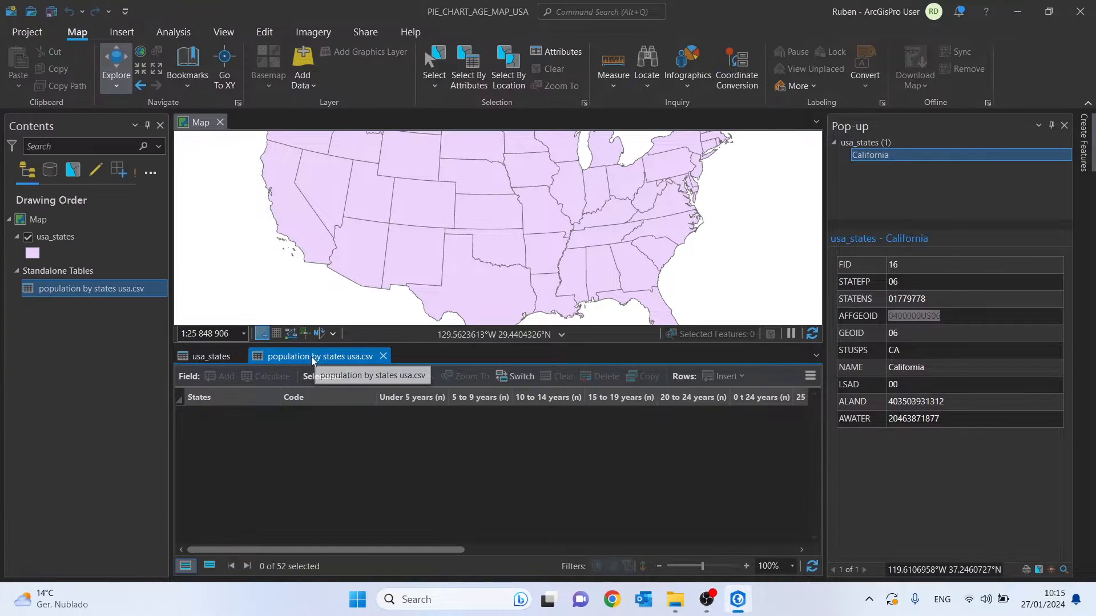
left_click_drag(237, 549, 333, 527)
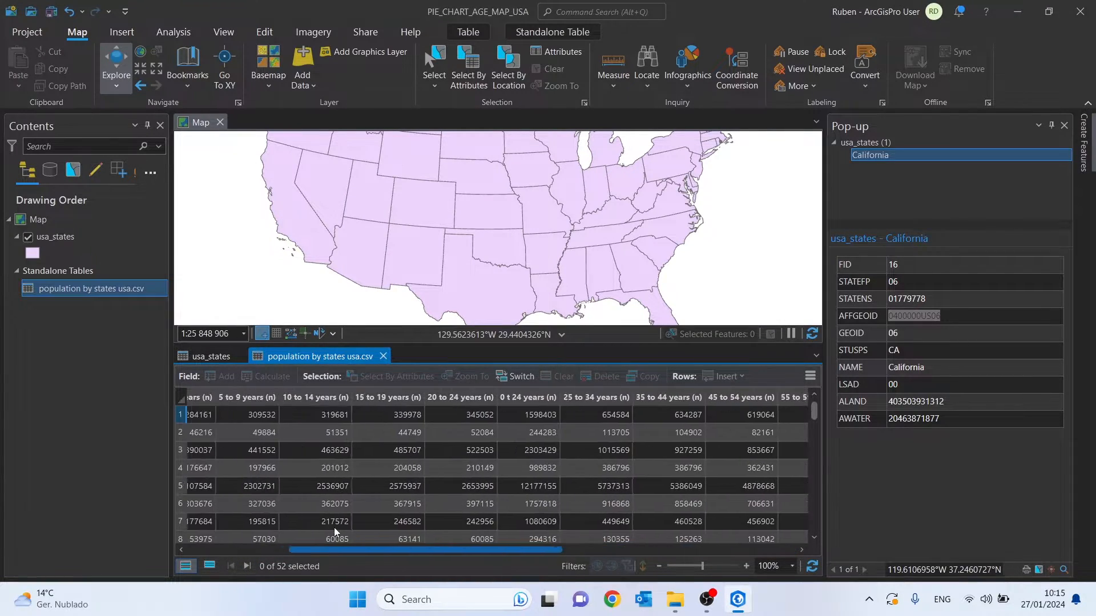
- Close the two open attribute tables and start adding a join to the usa_states layer
left_click(383, 356)
left_click(241, 356)
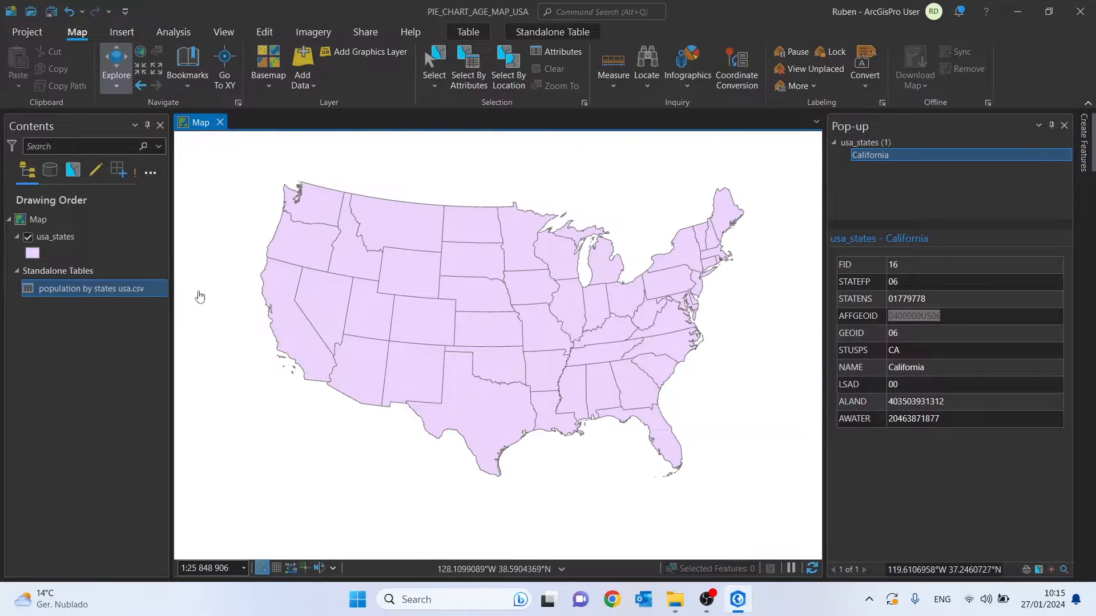
left_click(54, 237)
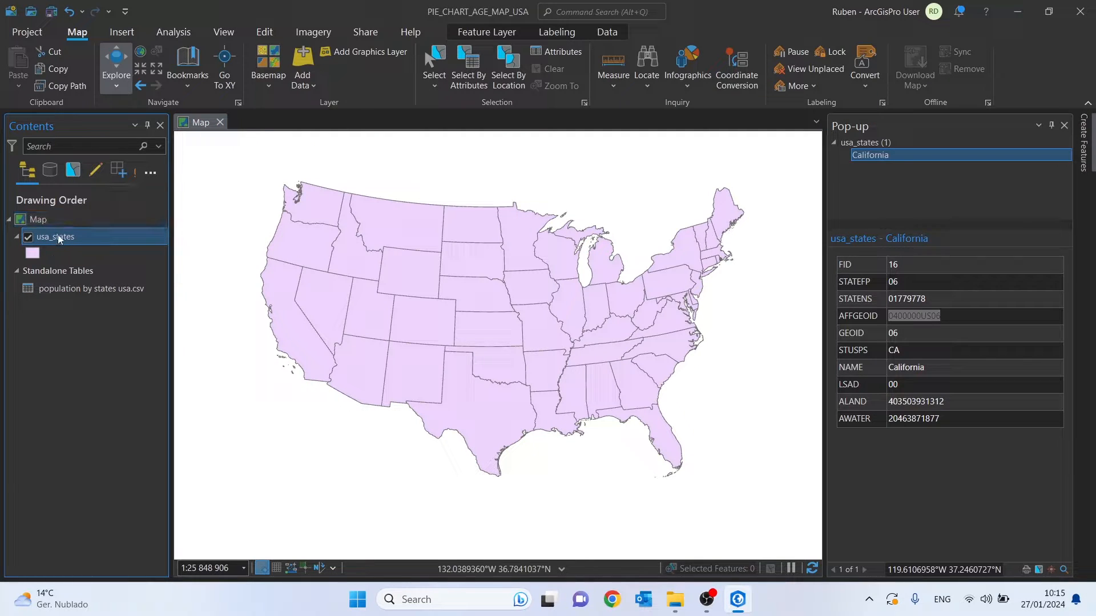
right_click(57, 234)
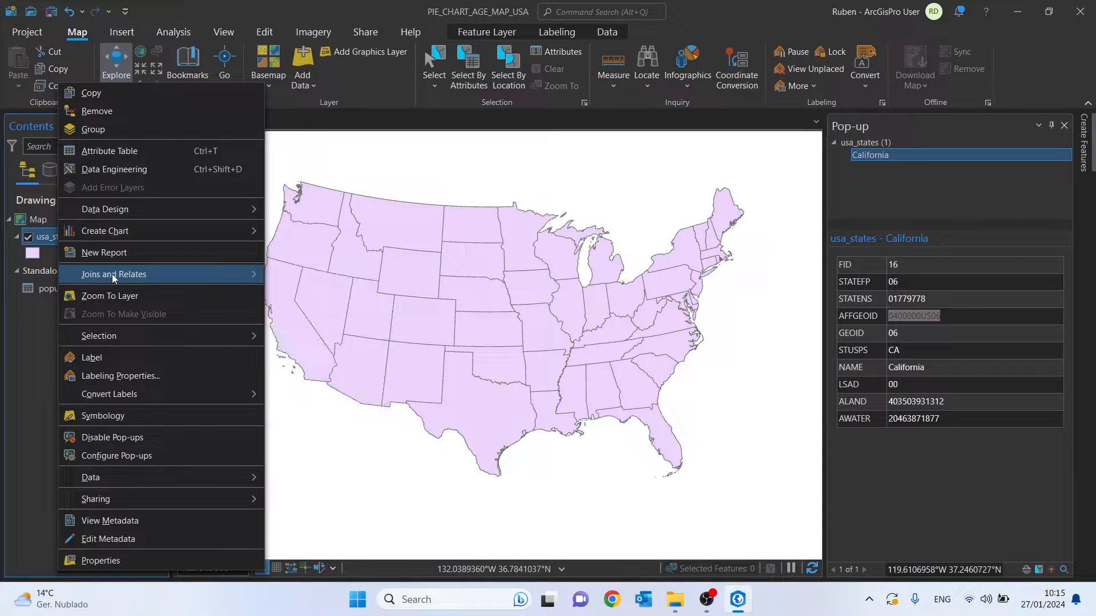
mouse_move(111, 274)
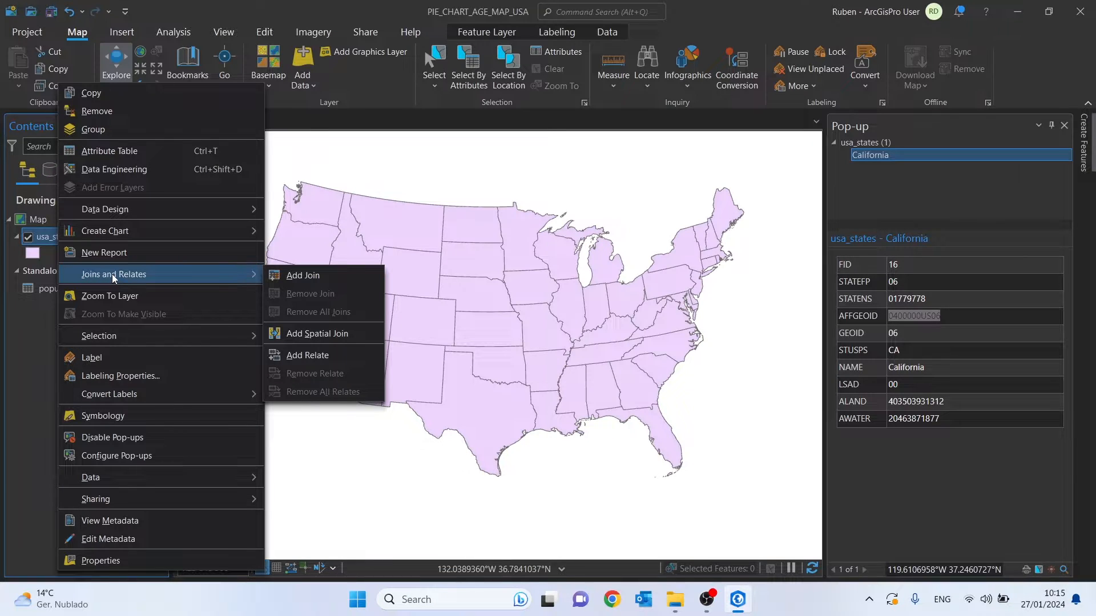
left_click(293, 277)
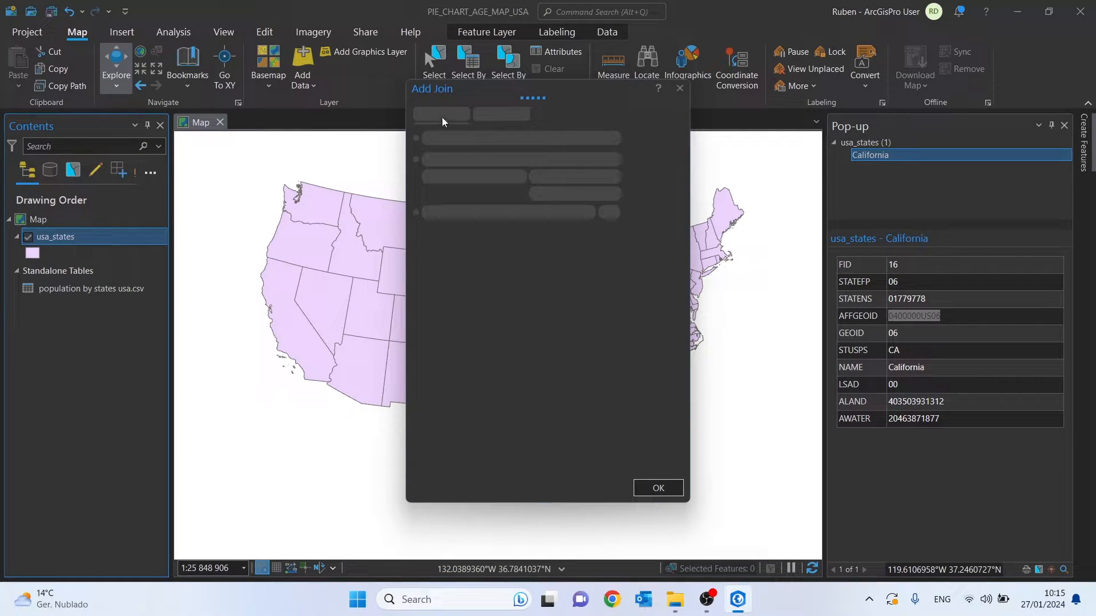
left_click_drag(458, 87, 414, 142)
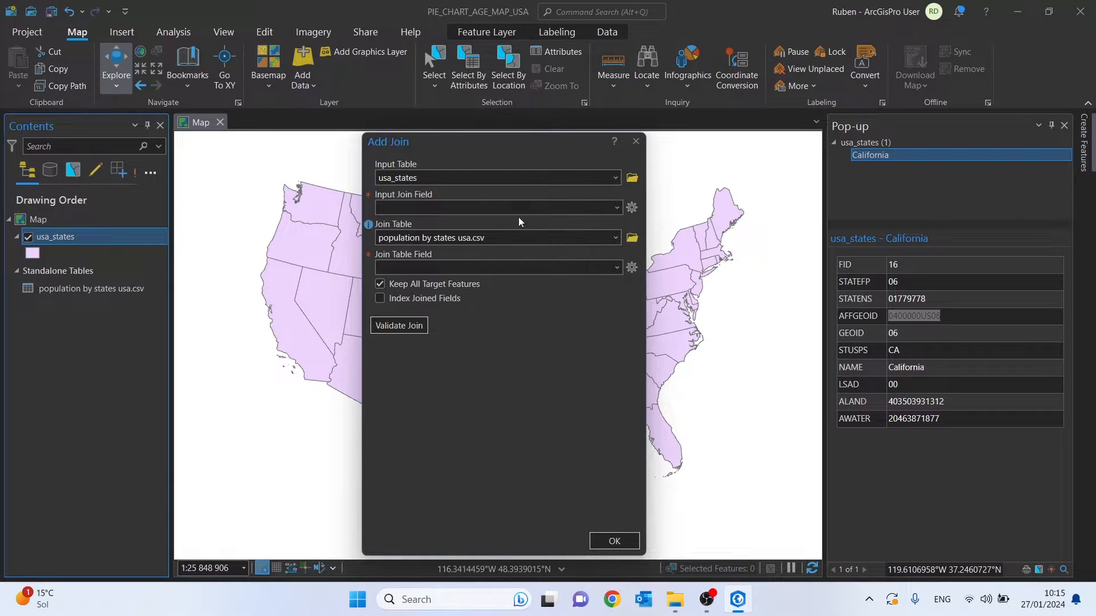
- Set AFFGEOID as the input join field for usa_states, with population by states usa.csv as the join table
left_click(73, 290)
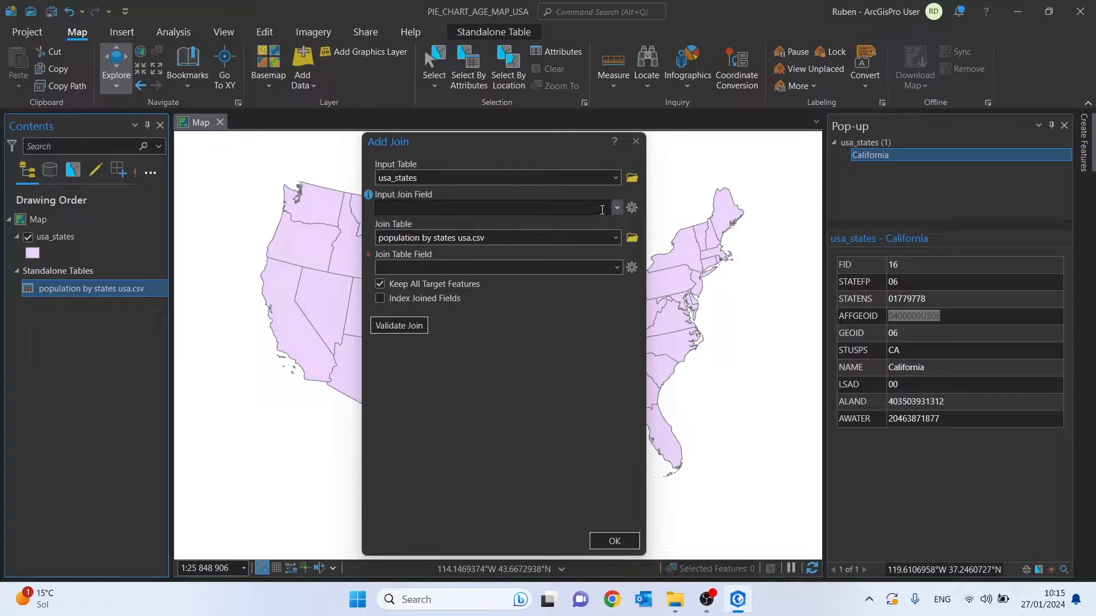
left_click(617, 209)
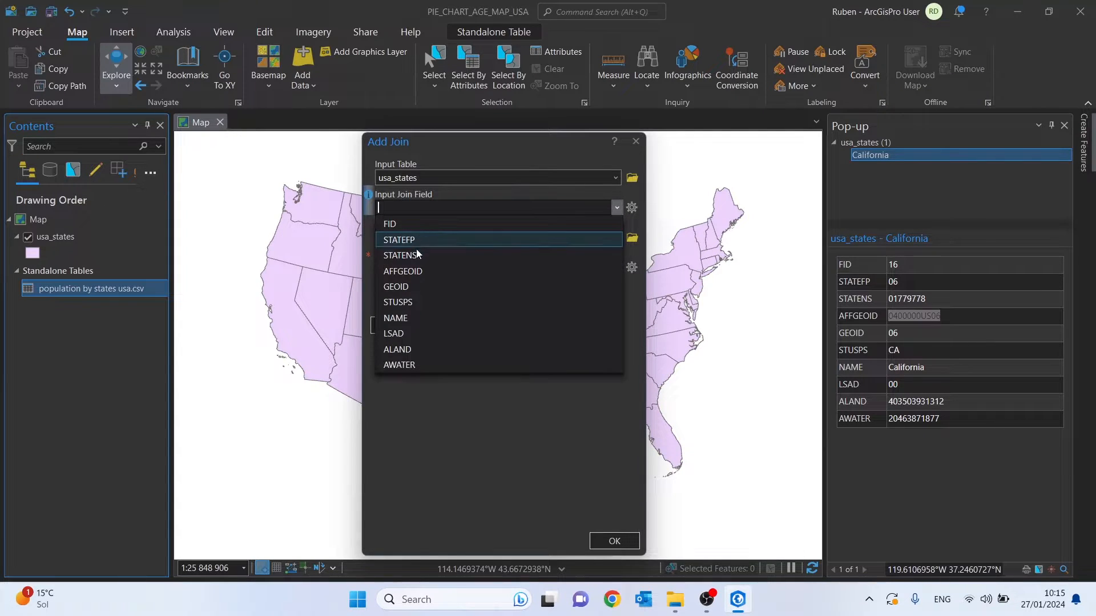
left_click(407, 273)
- Open the usa_states and population by states usa.csv tables to compare the AFFGEOID and Code fields
left_click(94, 241)
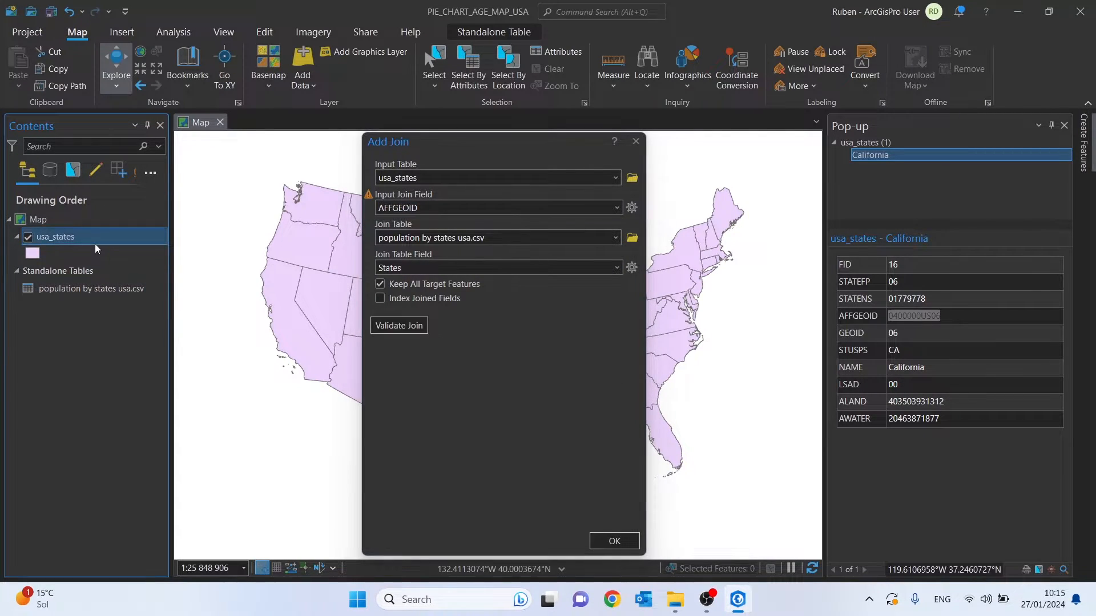
right_click(95, 244)
left_click(140, 148)
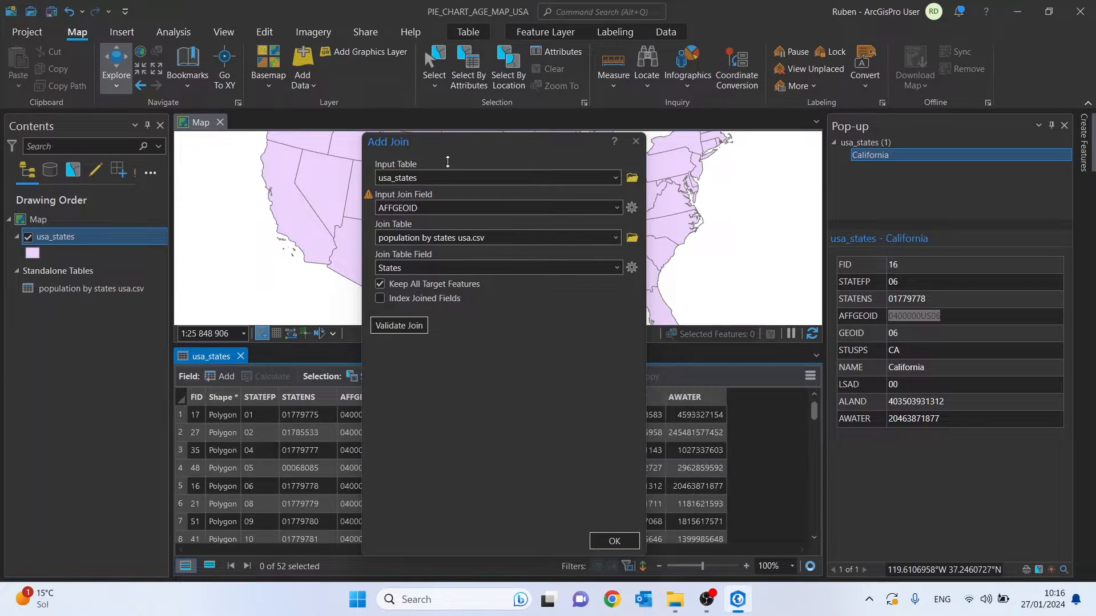
left_click_drag(448, 142, 636, 132)
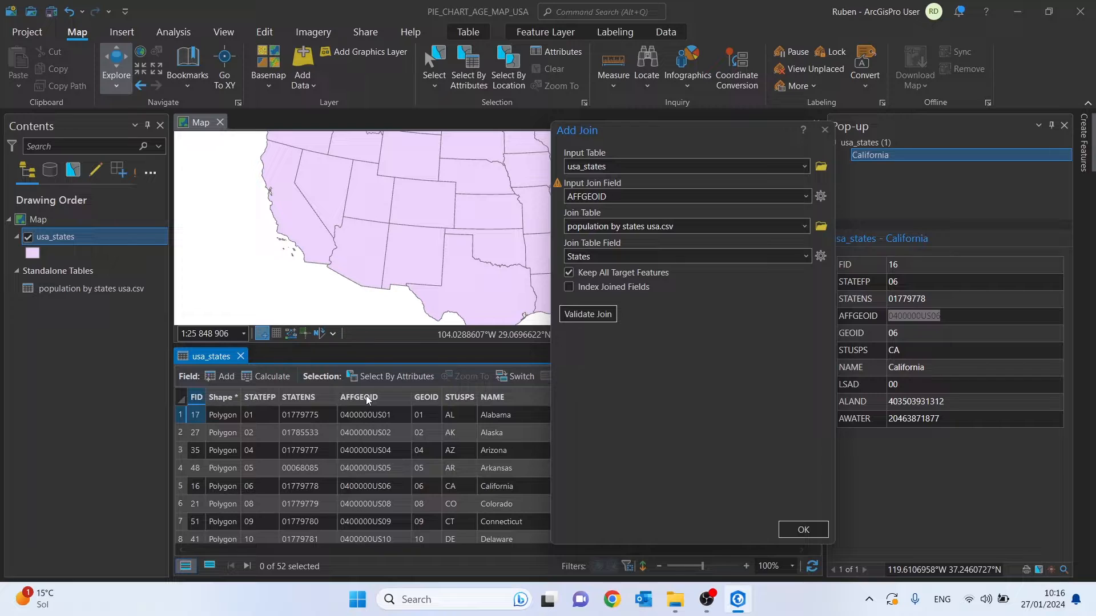
right_click(83, 285)
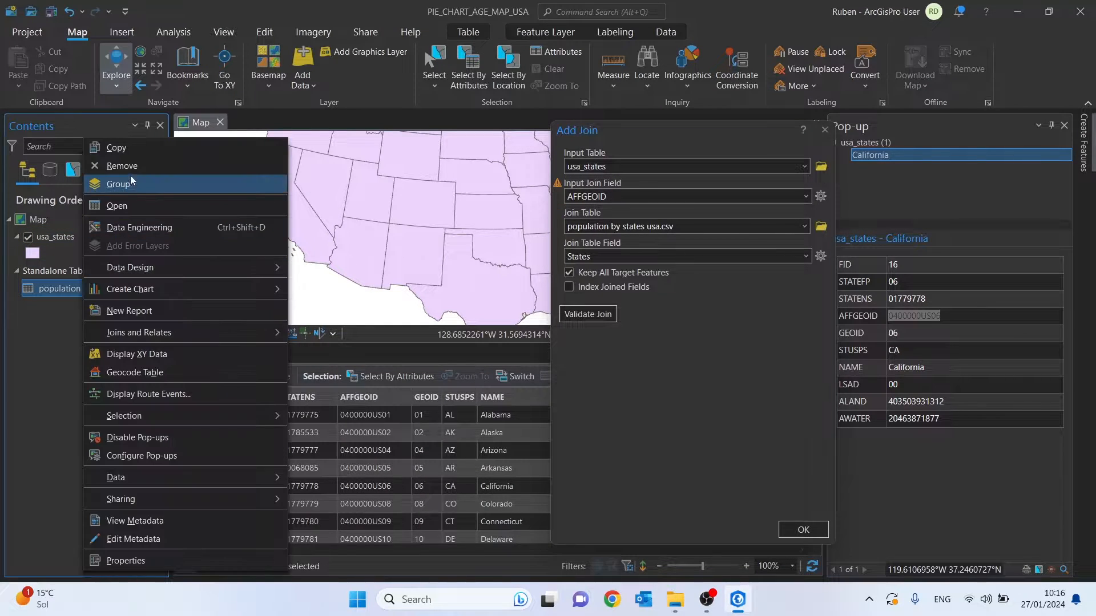
left_click(131, 210)
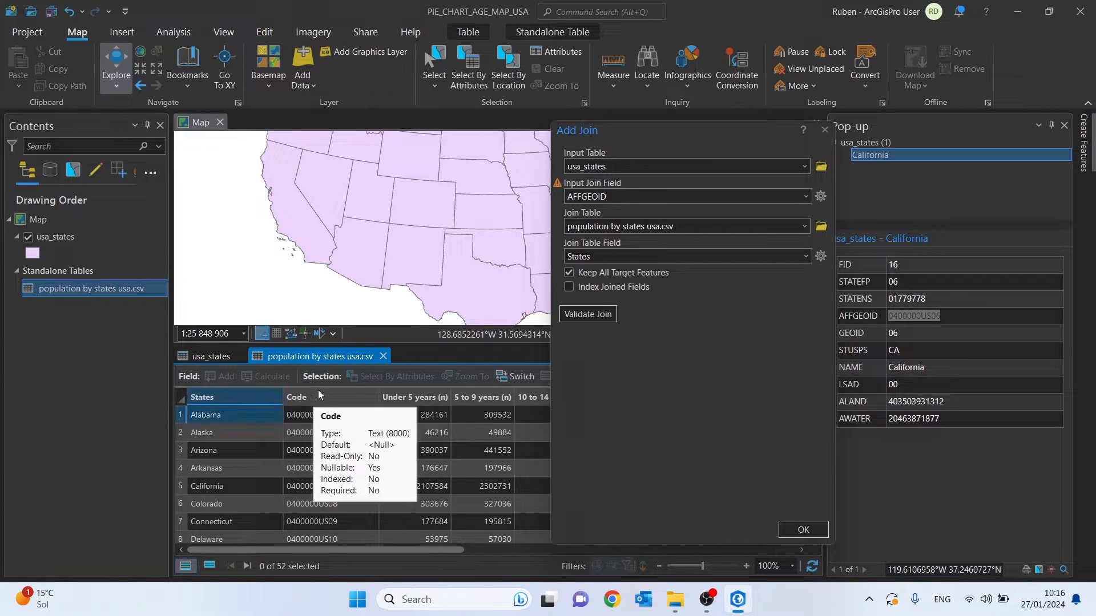
- Set the join table field to Code and run the join
left_click(809, 258)
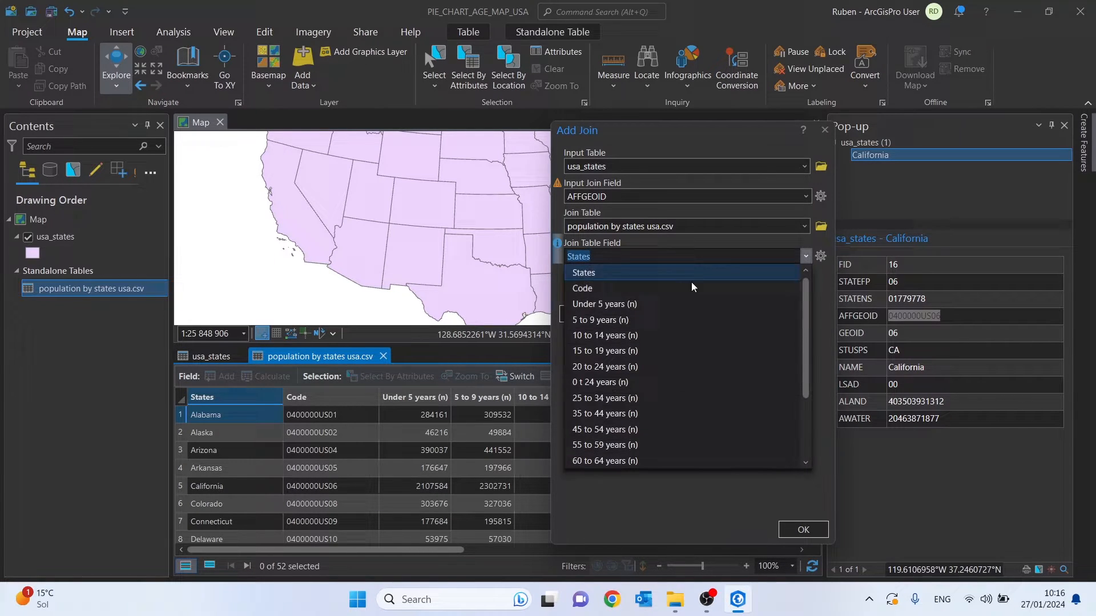
left_click(591, 287)
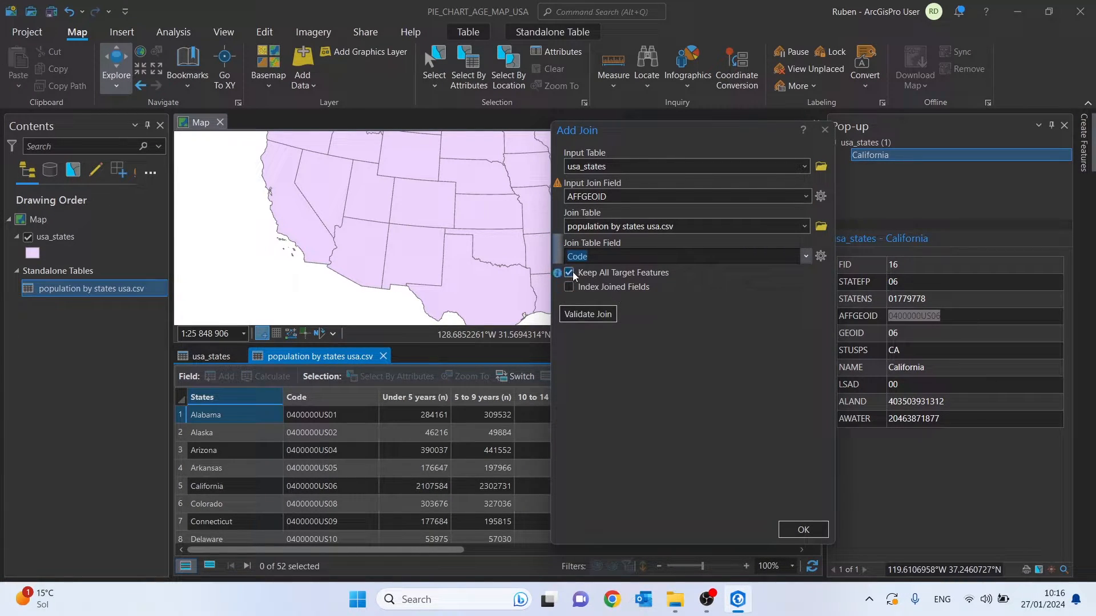
left_click(801, 531)
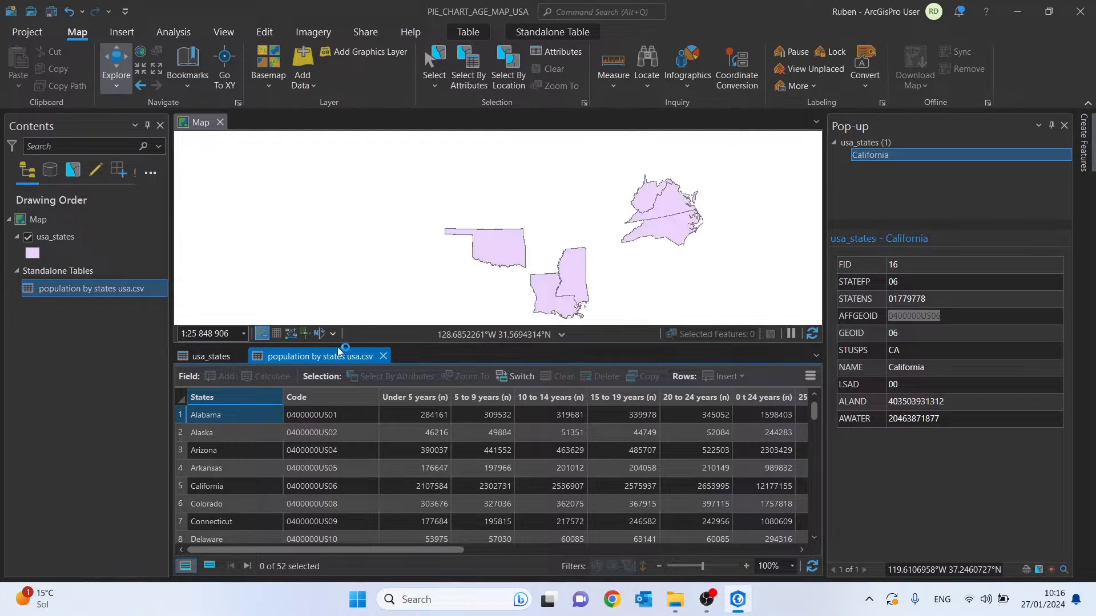
- Close the population table and examine the joined age-group columns in the usa_states attribute table
left_click(232, 353)
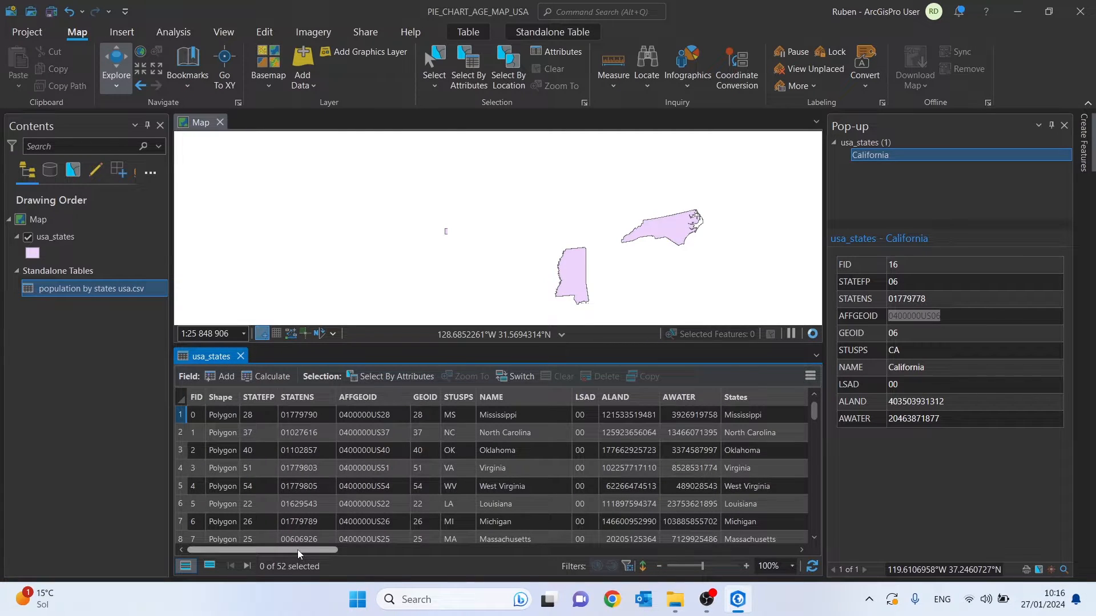
left_click_drag(297, 549, 765, 552)
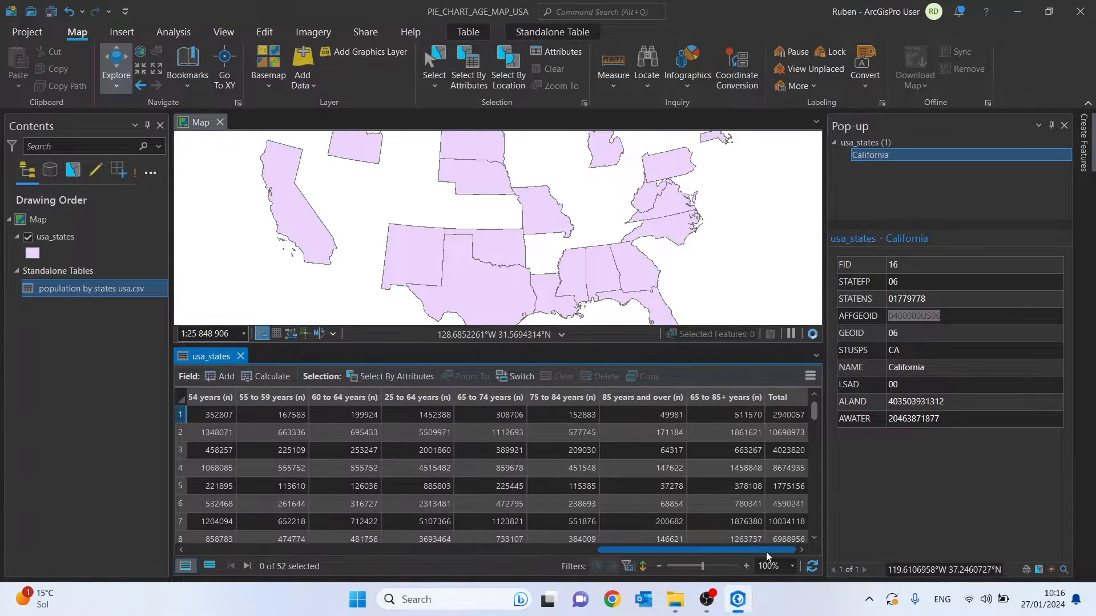
left_click(318, 549)
left_click(318, 549)
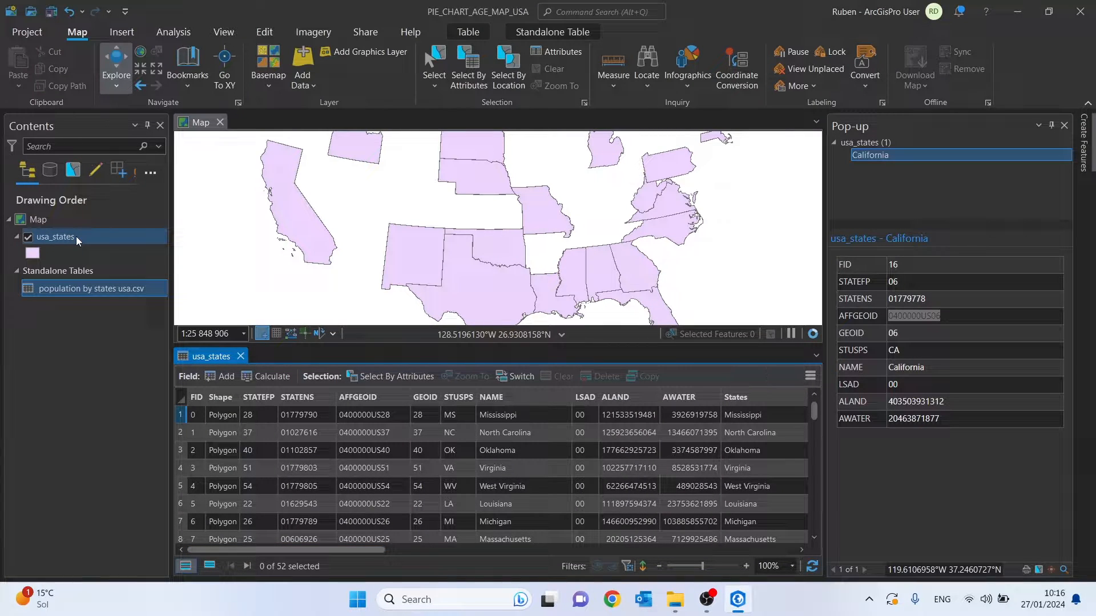
left_click(58, 237)
right_click(59, 236)
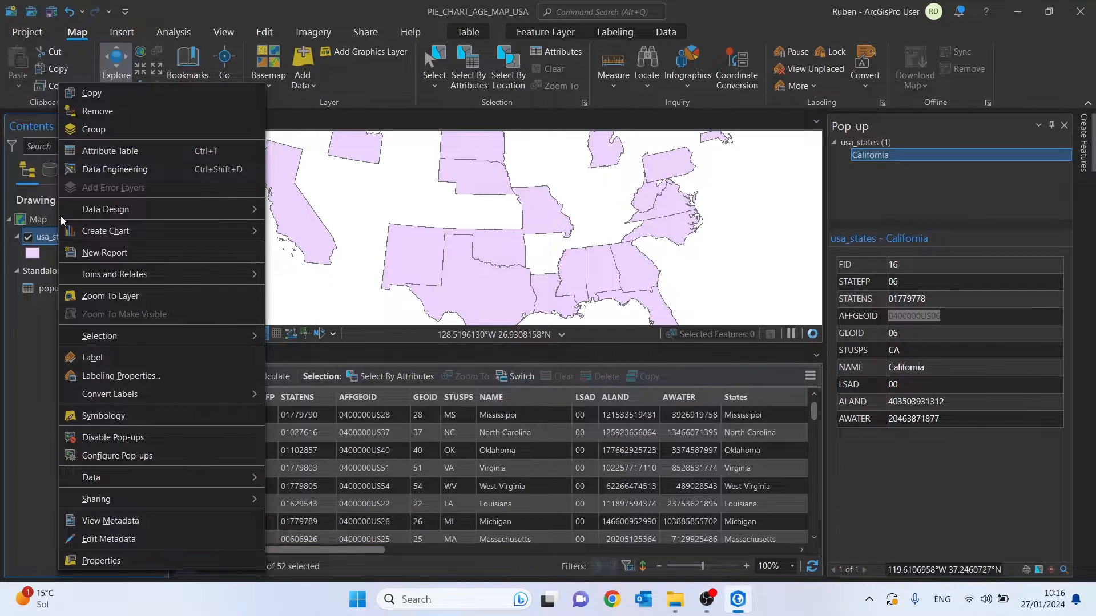
mouse_move(85, 239)
mouse_move(101, 274)
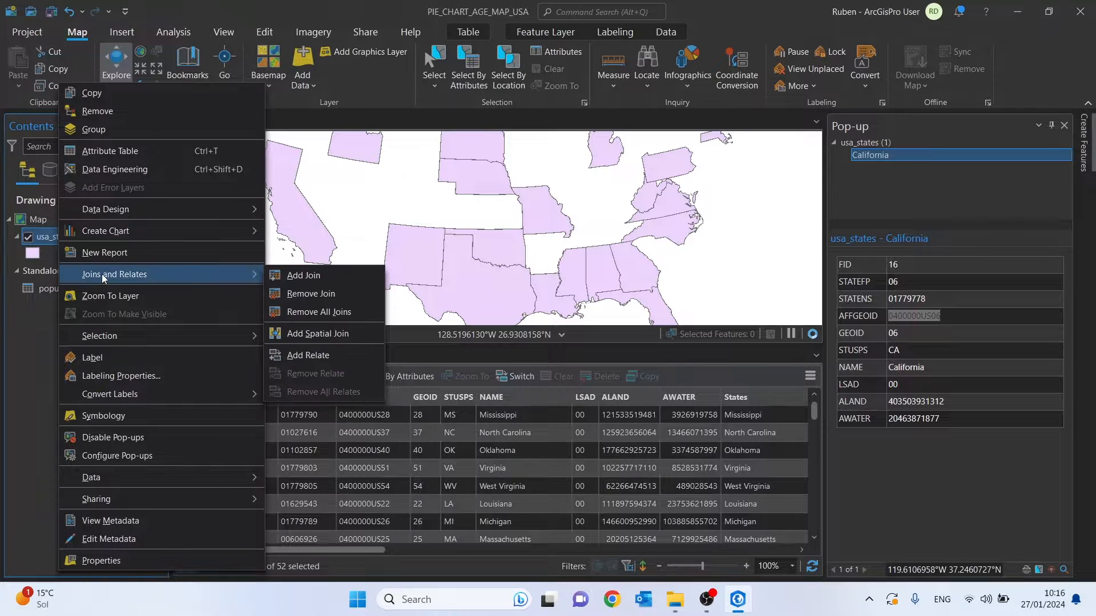
left_click(287, 313)
- Start exporting the usa_states features and choose the DATA folder of YOUTUBE TUTORIAL ##003 AGE GROUPS MAP PIE CHART as the output location
right_click(54, 236)
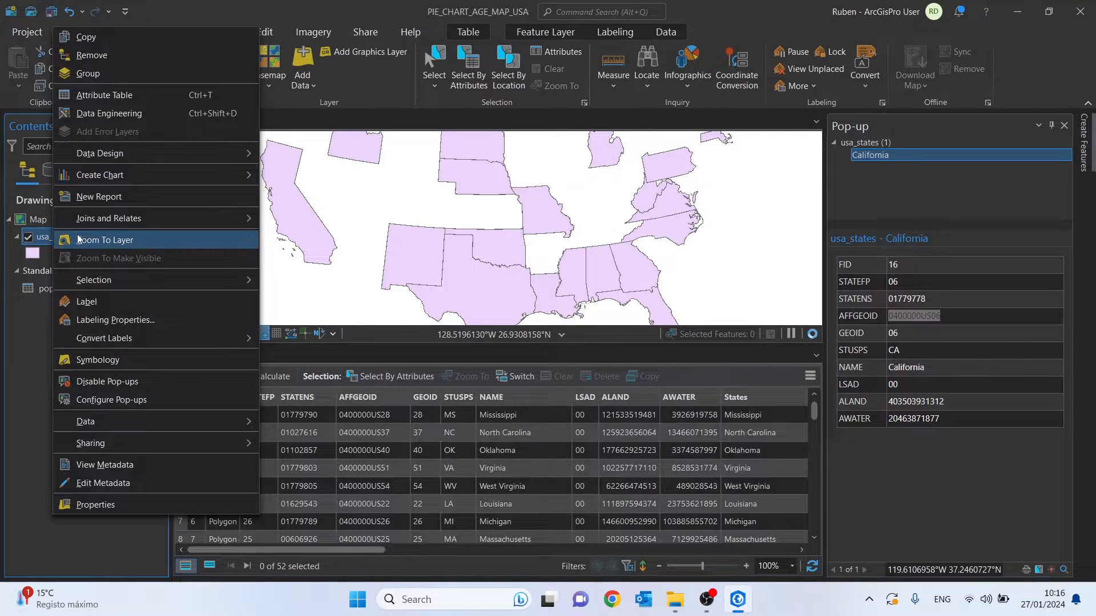
mouse_move(122, 423)
left_click(272, 426)
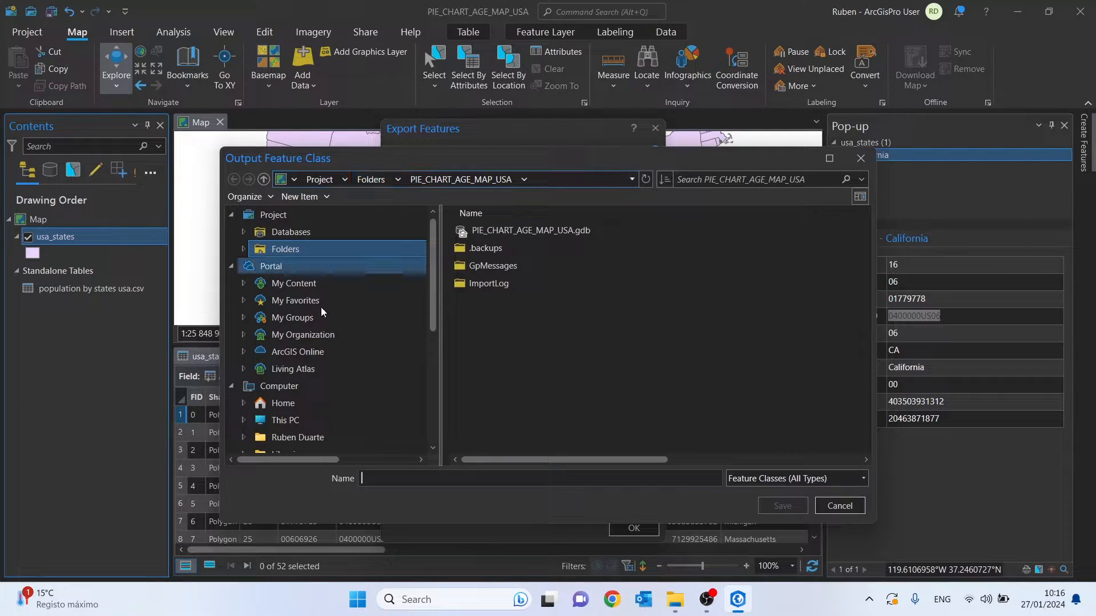
scroll(297, 416, "down", 1)
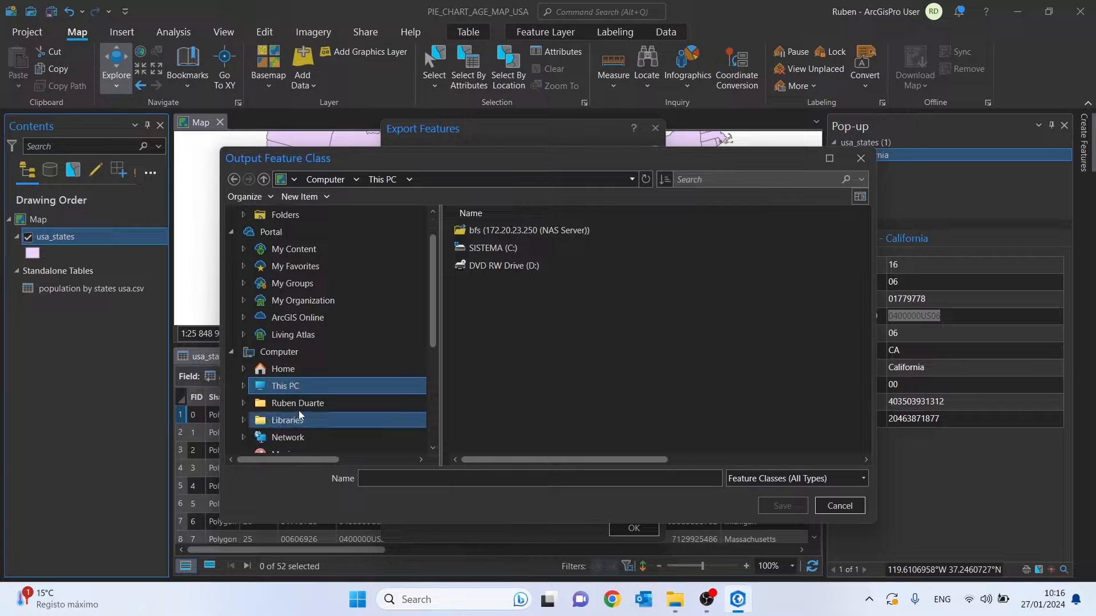
left_click(299, 409)
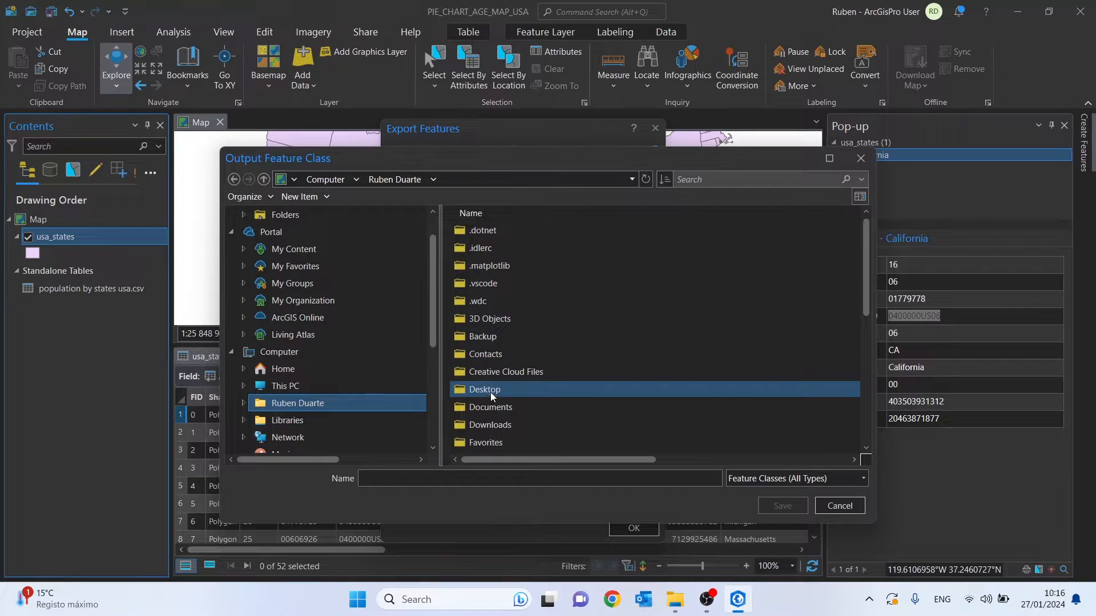
double_click(490, 392)
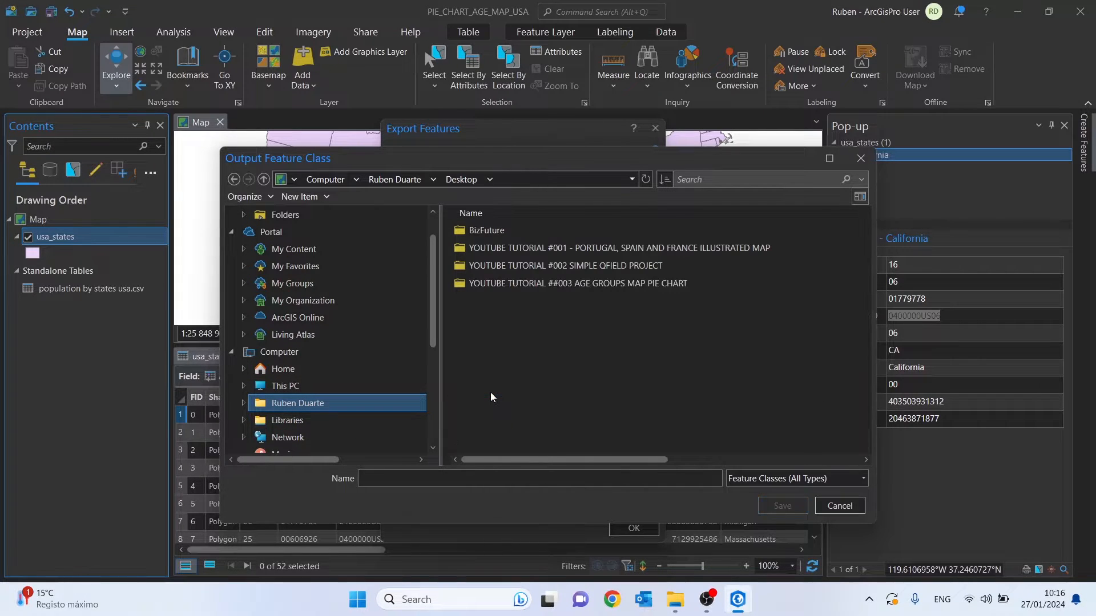
double_click(504, 287)
left_click(483, 229)
double_click(482, 229)
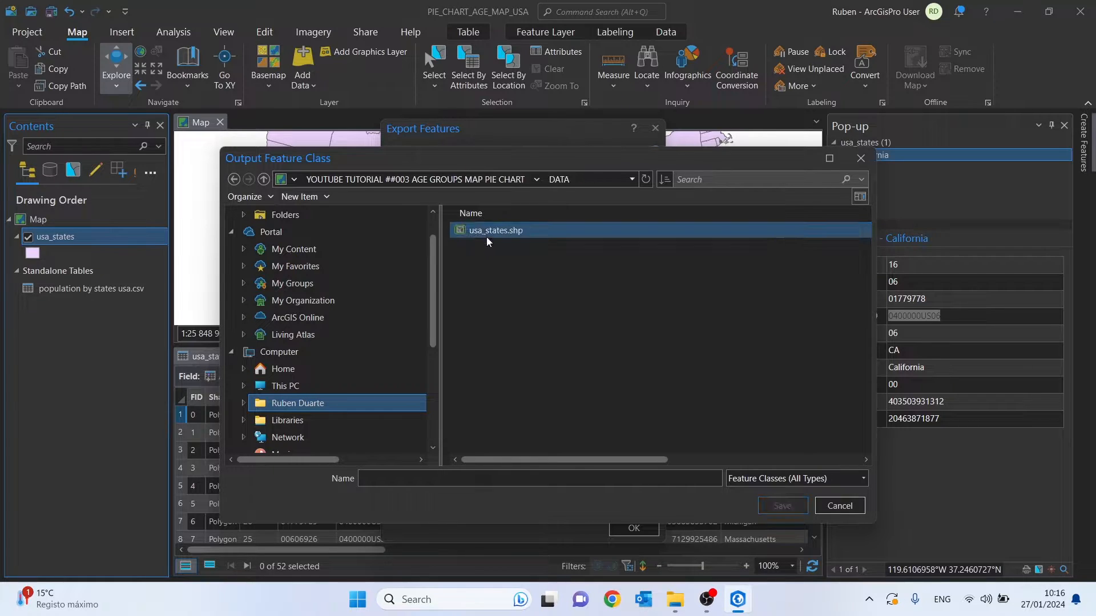
- Name the output feature class usa_states_age.shp and save that output path
left_click(486, 235)
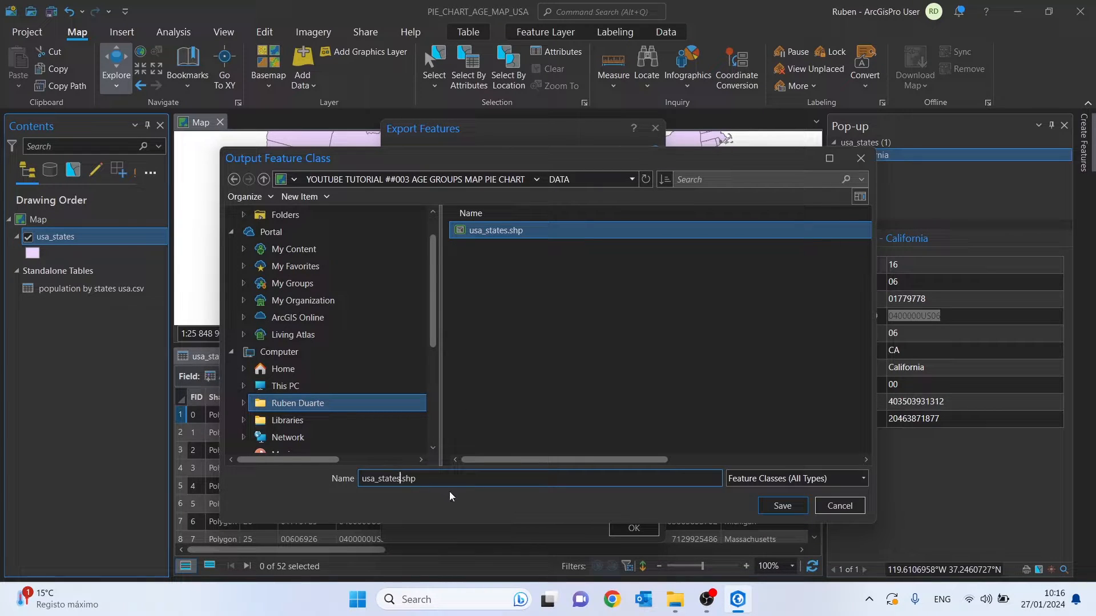
type("_c")
key("BackSpace")
key("BackSpace")
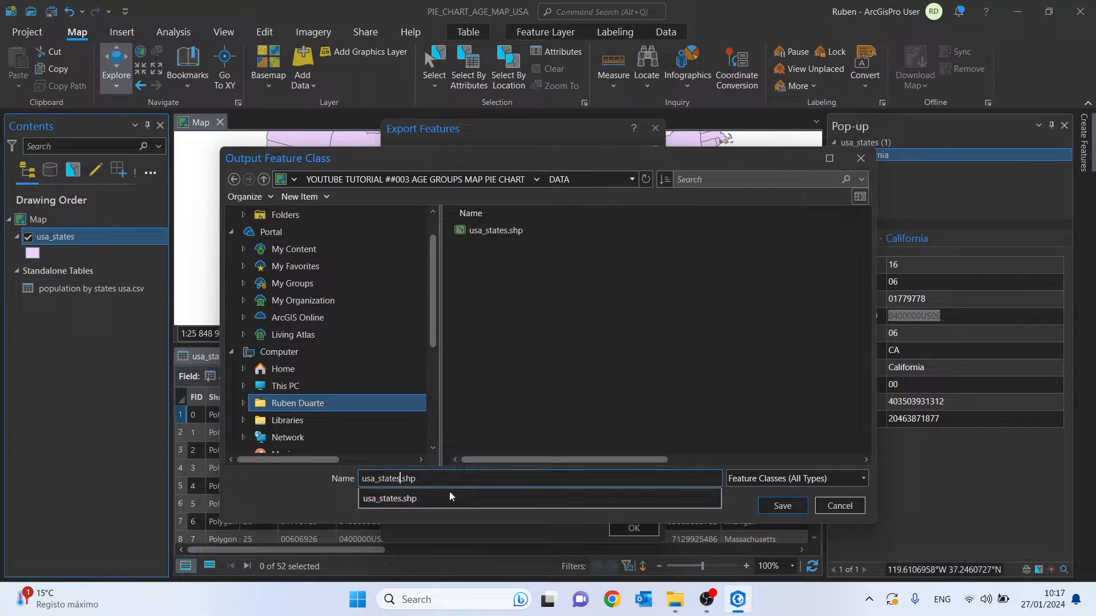
type("age")
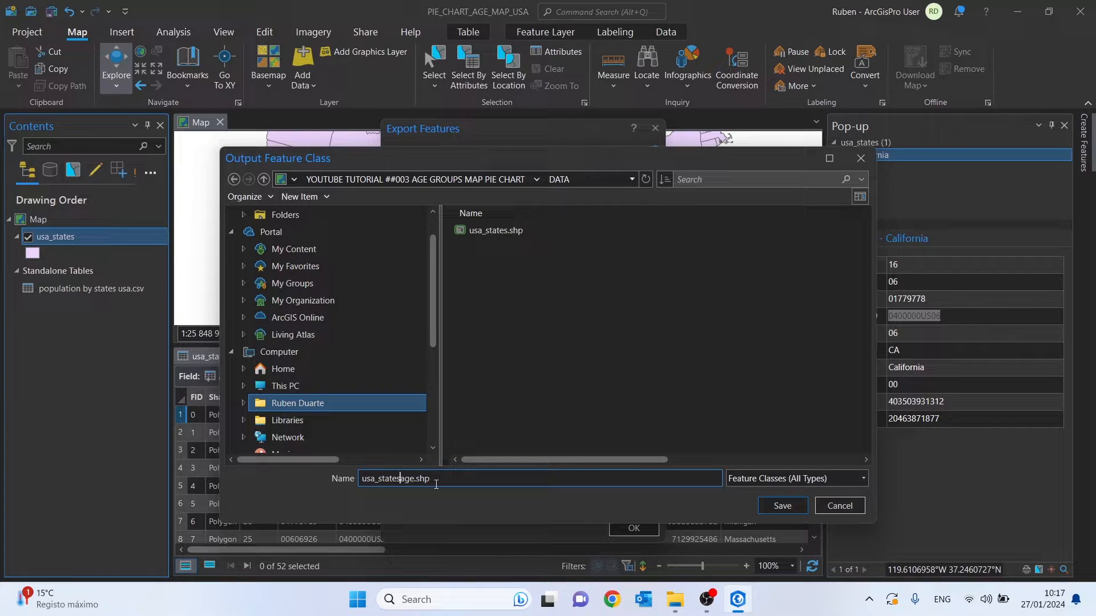
type("_")
left_click(777, 506)
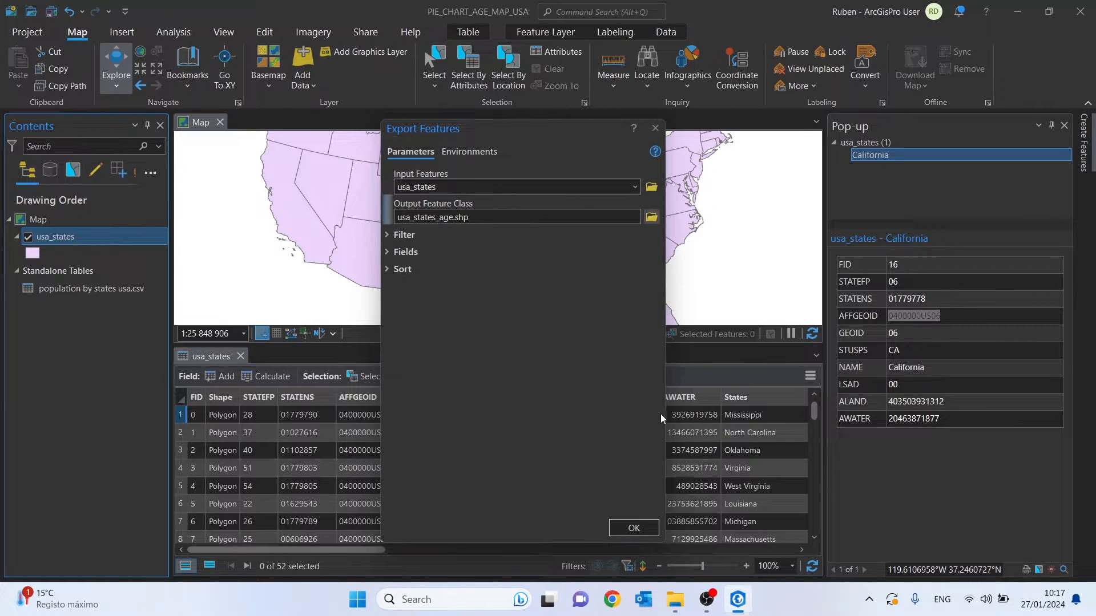
- Set the output coordinate system to NAD_1983_2011_Kansas_LCC, run the export and close the usa_states table
left_click(472, 153)
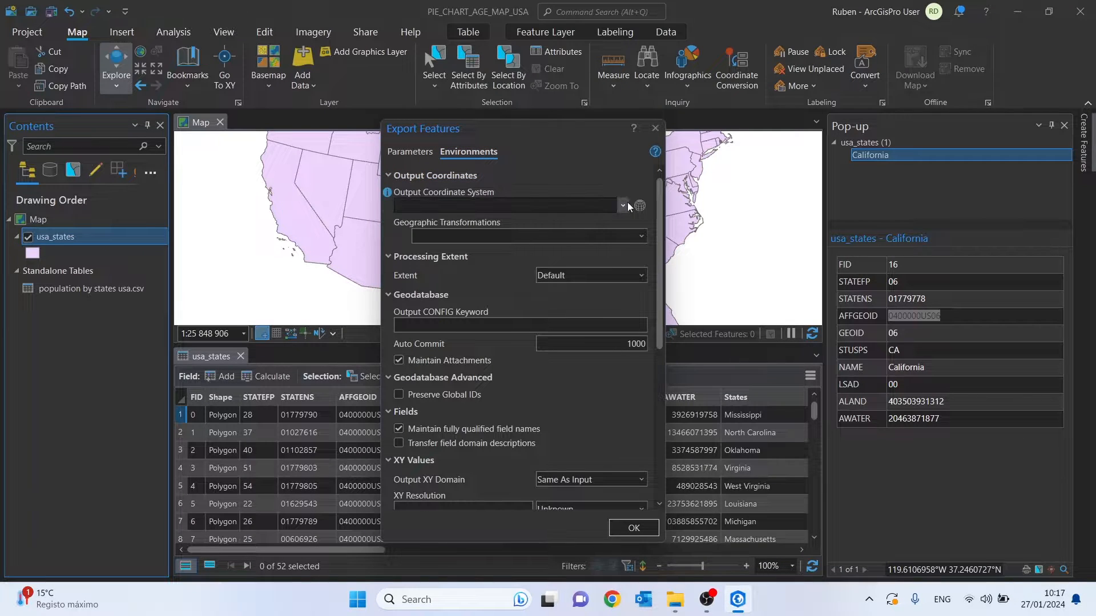
left_click(623, 206)
left_click(464, 222)
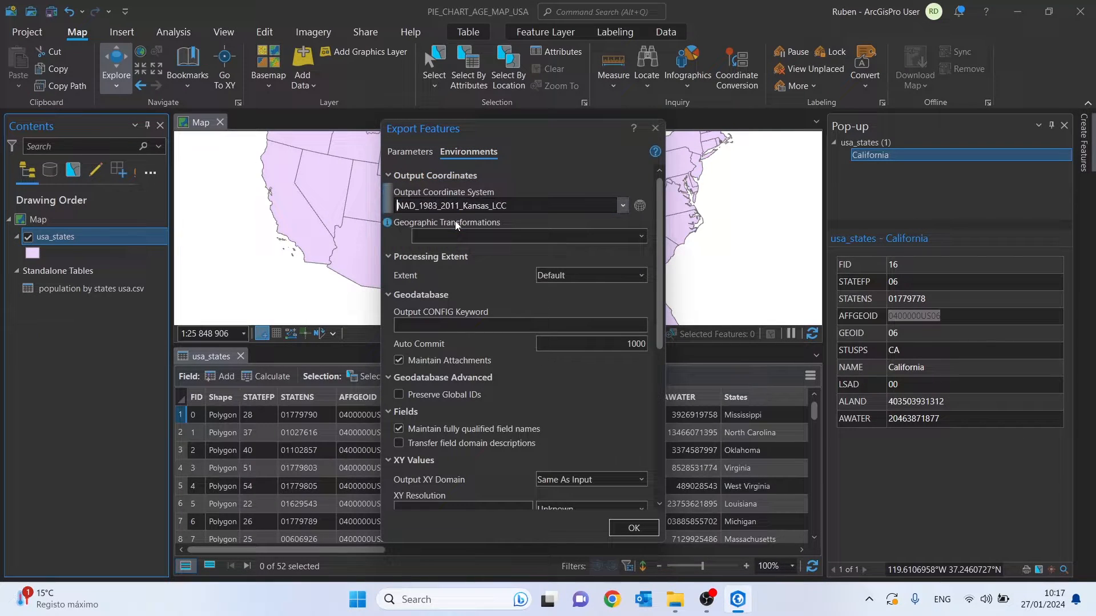
left_click(409, 175)
left_click(410, 152)
left_click(625, 522)
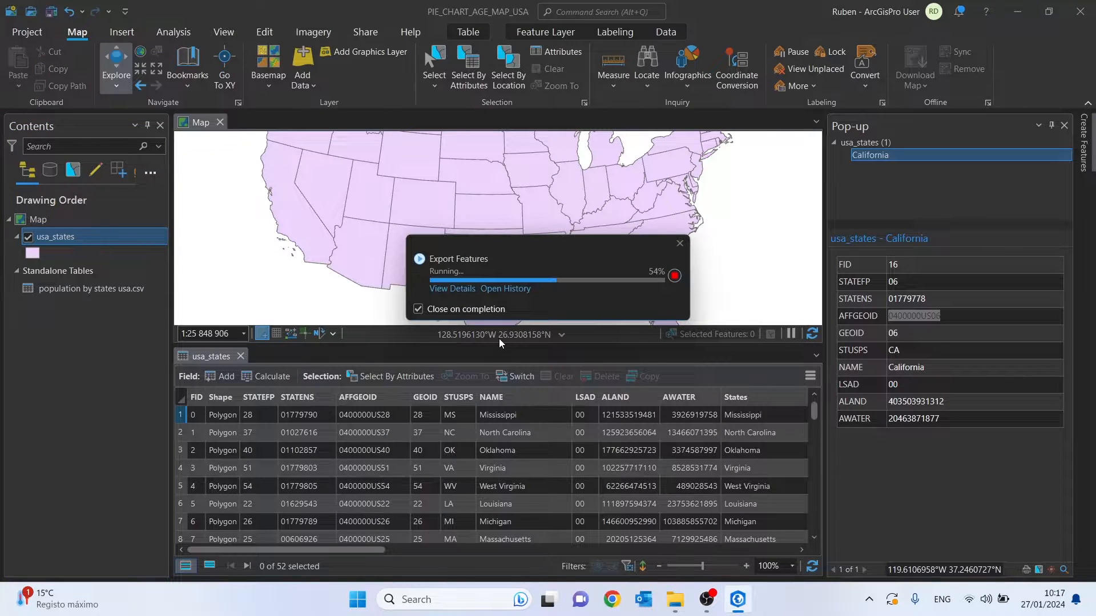
left_click(241, 357)
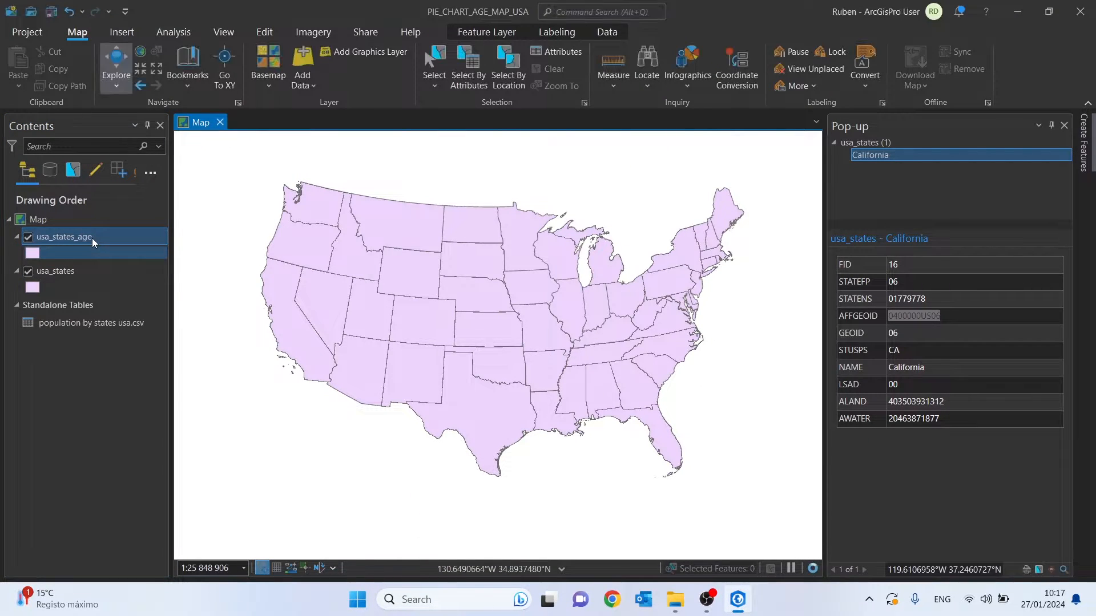
right_click(77, 235)
key("Escape")
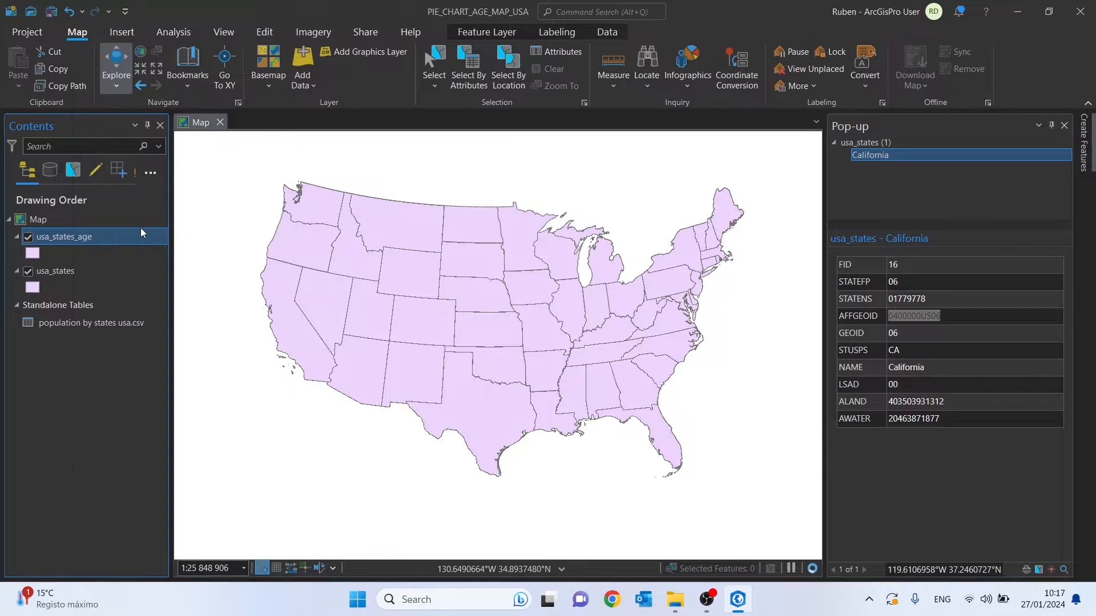
right_click(84, 238)
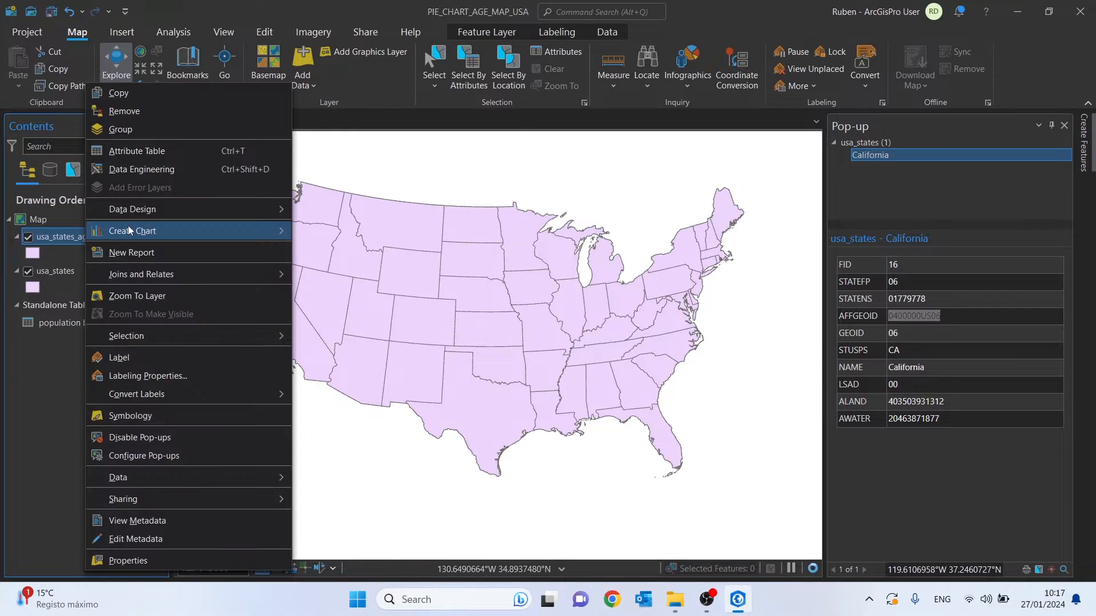
mouse_move(240, 275)
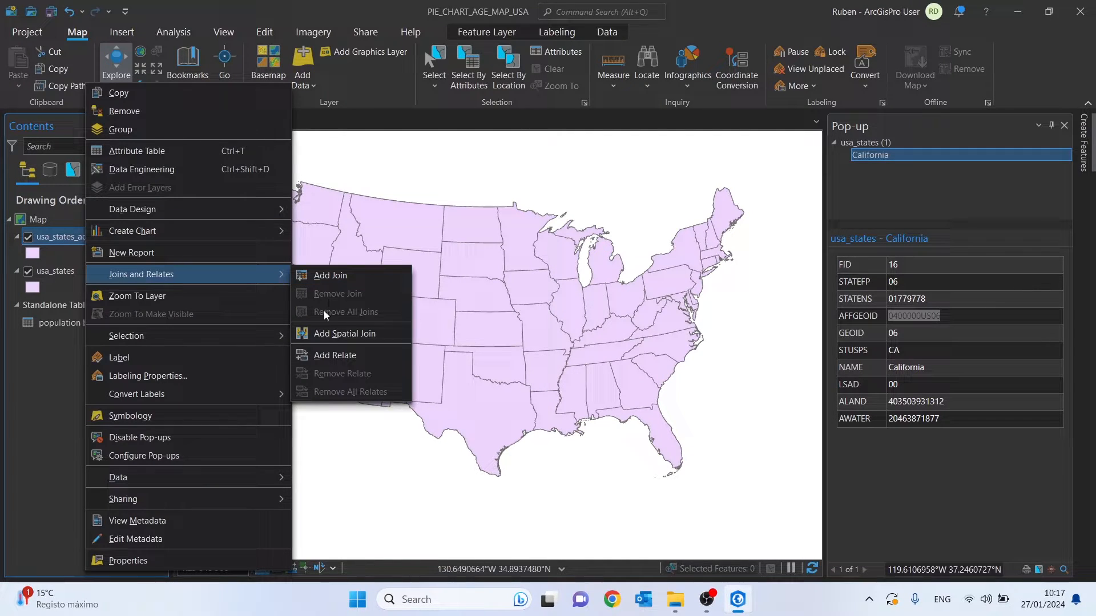
- Remove the original usa_states layer and the standalone table population by states usa.csv from the map
right_click(65, 279)
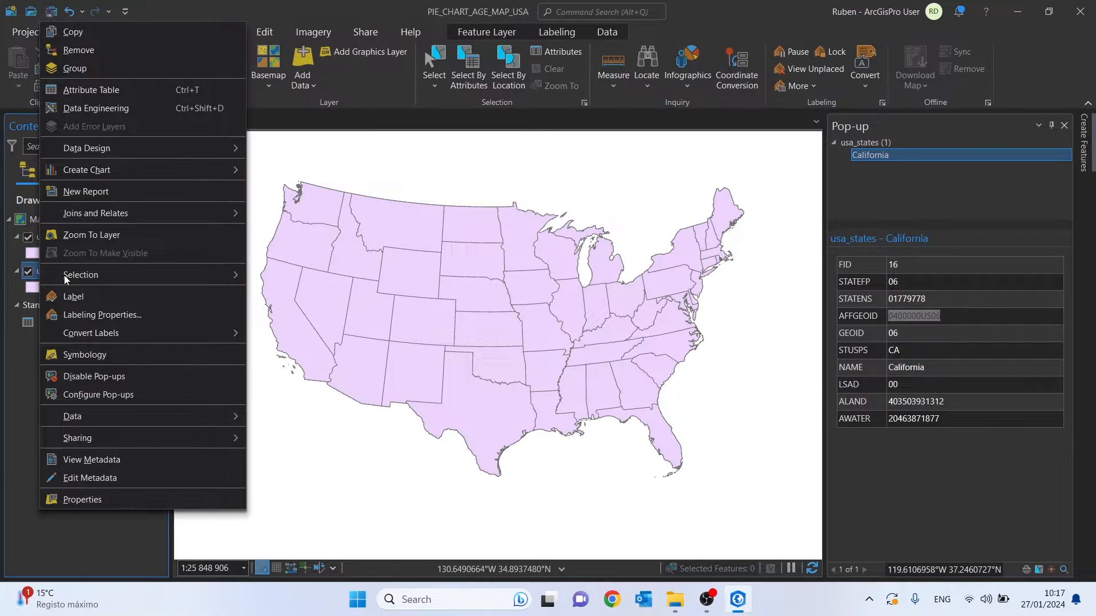
key("Escape")
key("Delete")
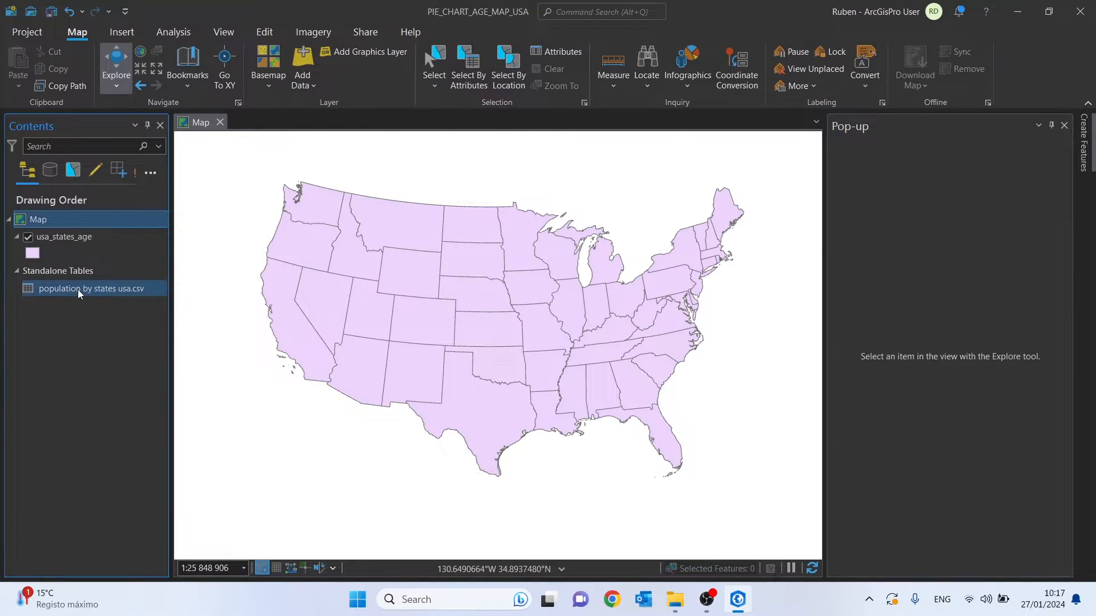
left_click(77, 289)
right_click(74, 283)
left_click(129, 166)
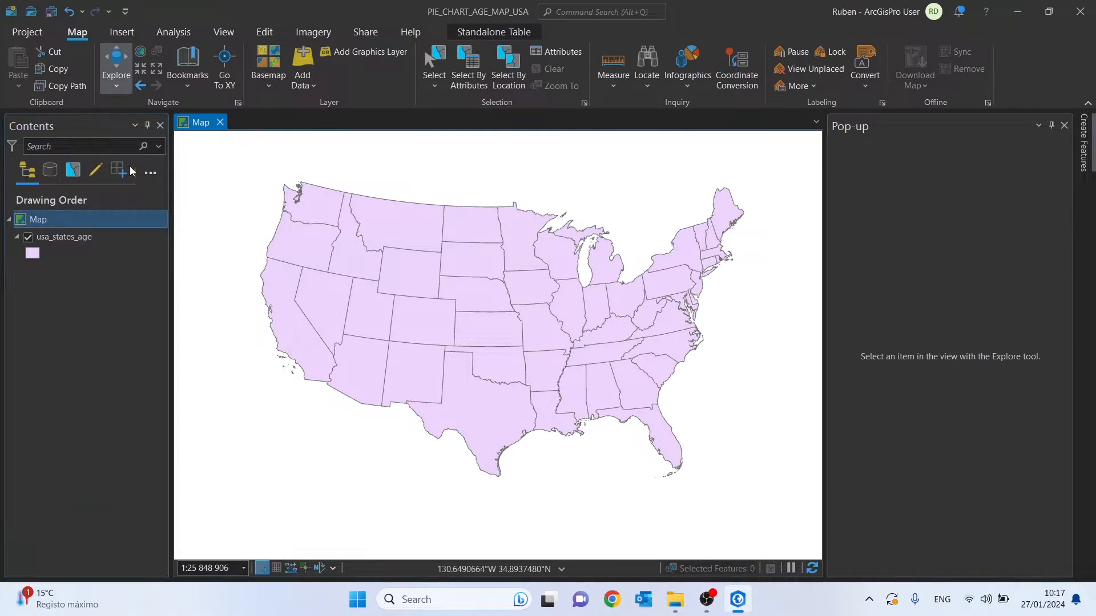
- Set the primary symbology of the usa_states_age layer to Charts with the Pie Chart type
left_click(49, 239)
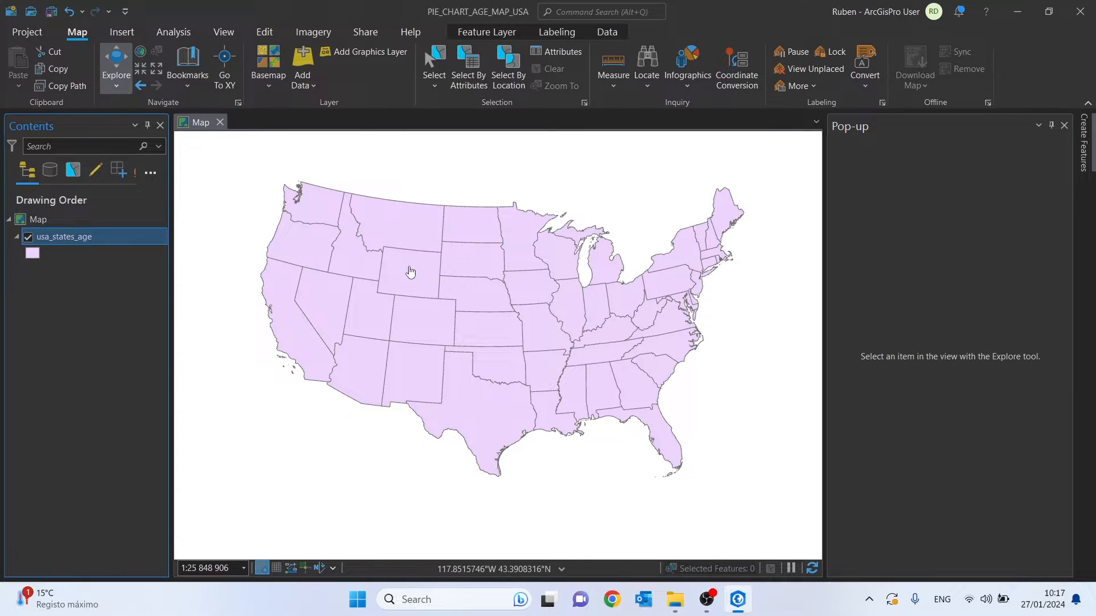
right_click(57, 237)
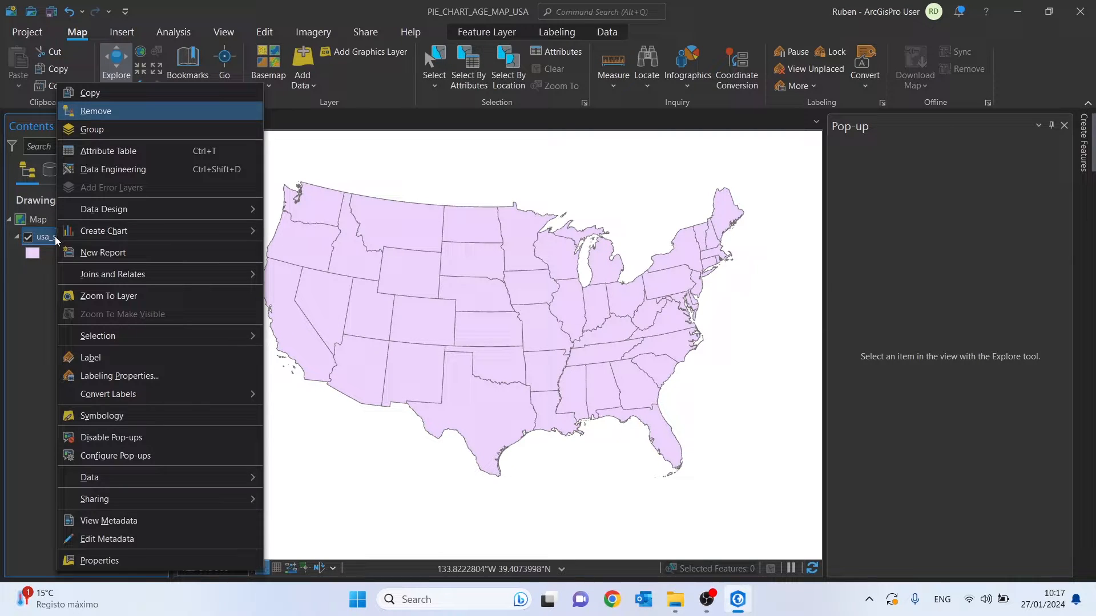
left_click(137, 411)
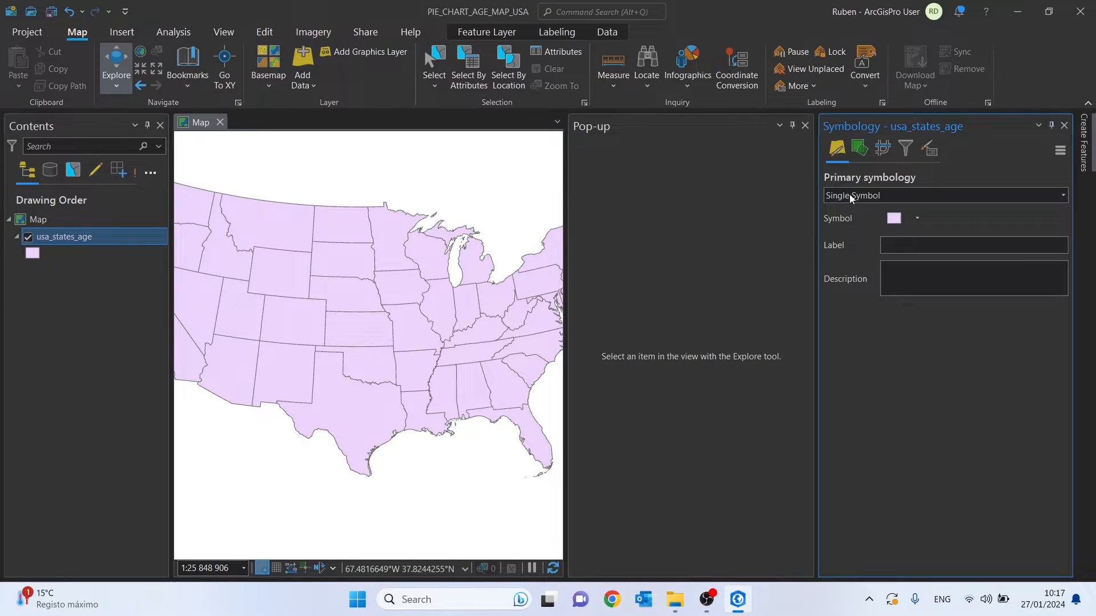
left_click(1063, 195)
scroll(935, 274, "down", 5)
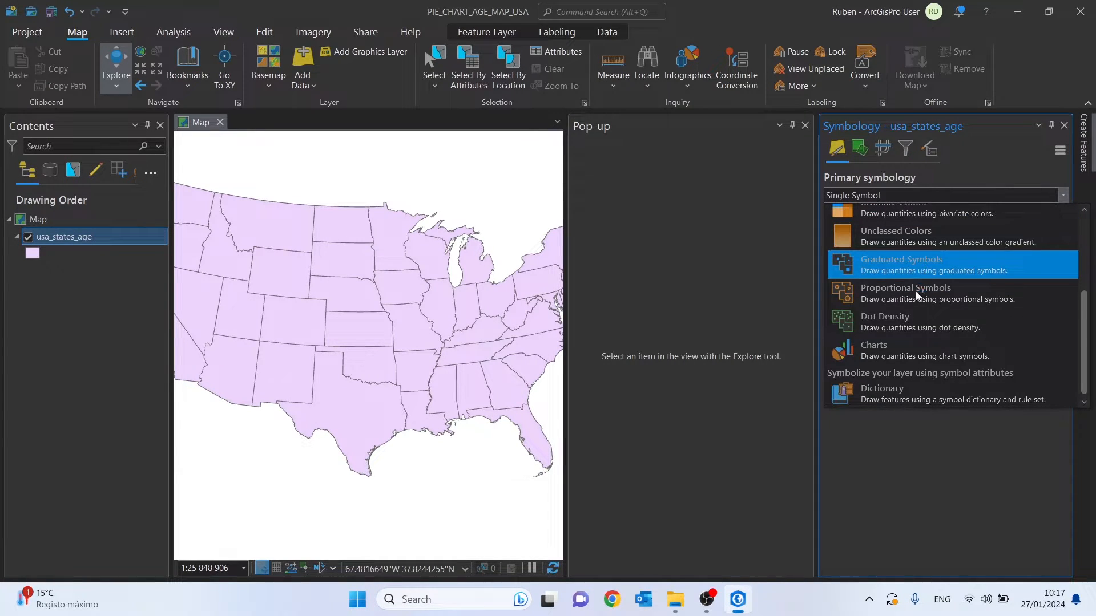
left_click(875, 348)
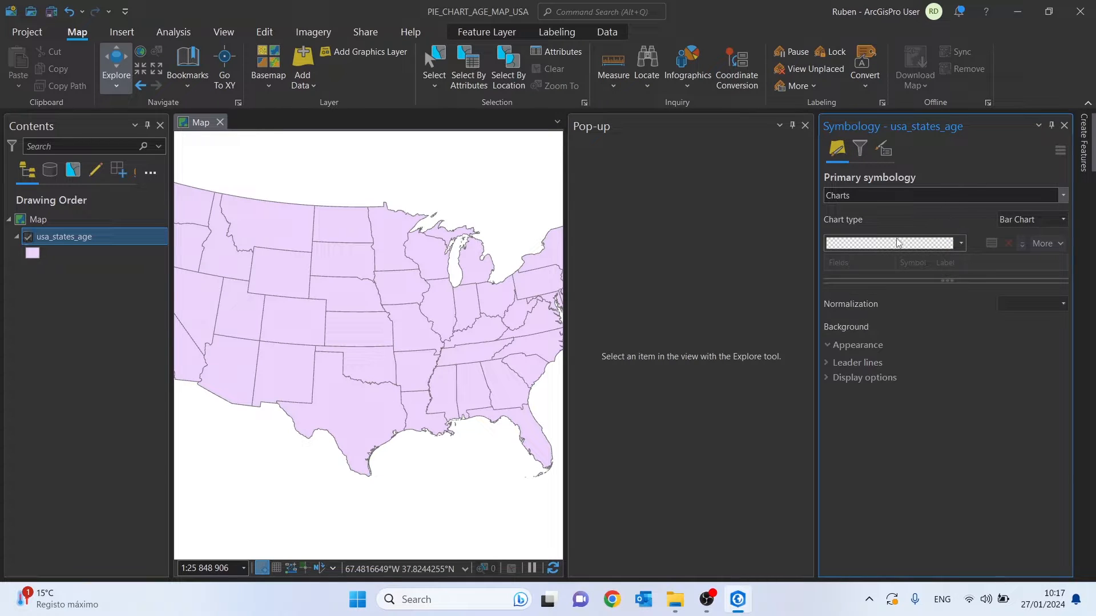
left_click(1062, 220)
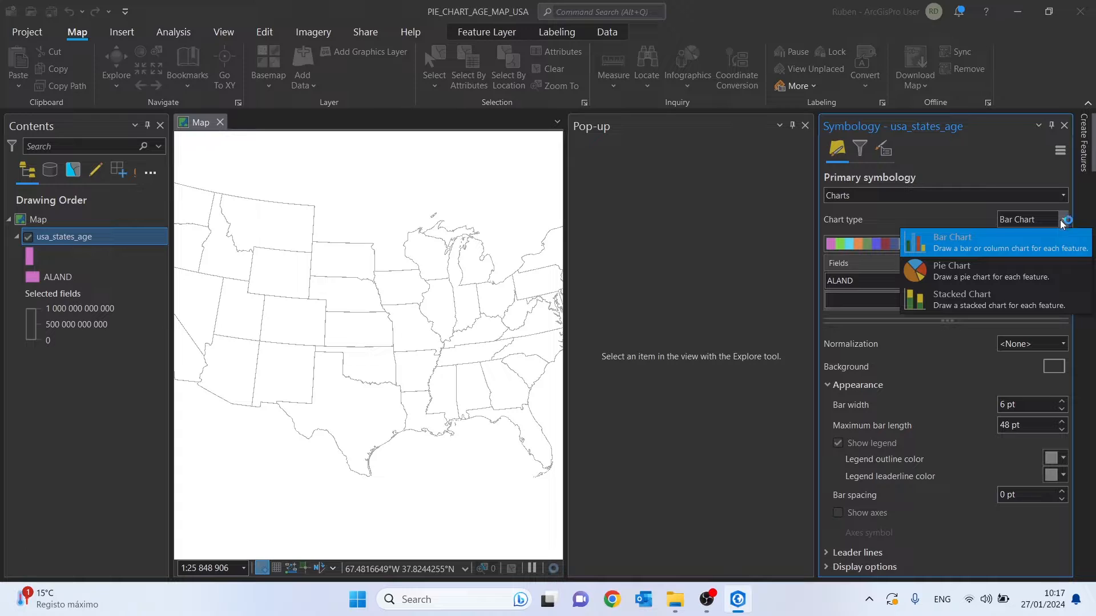
left_click(950, 273)
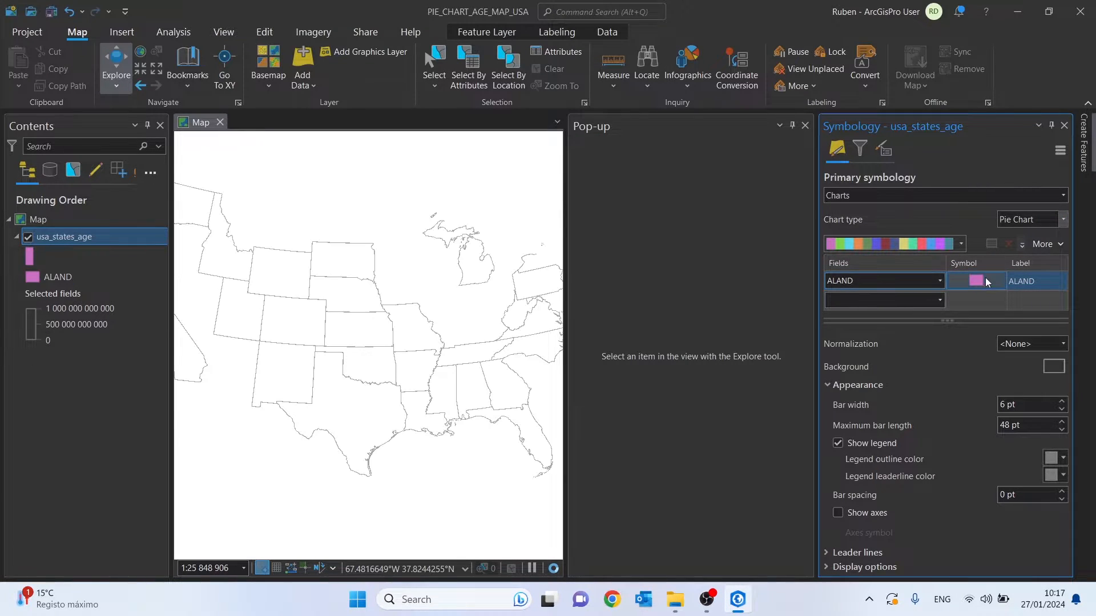
- Assign the fields 0_t_24_yea, 25_to_64_y and 65_to_85__ to the chart symbology, replacing ALAND
left_click(941, 280)
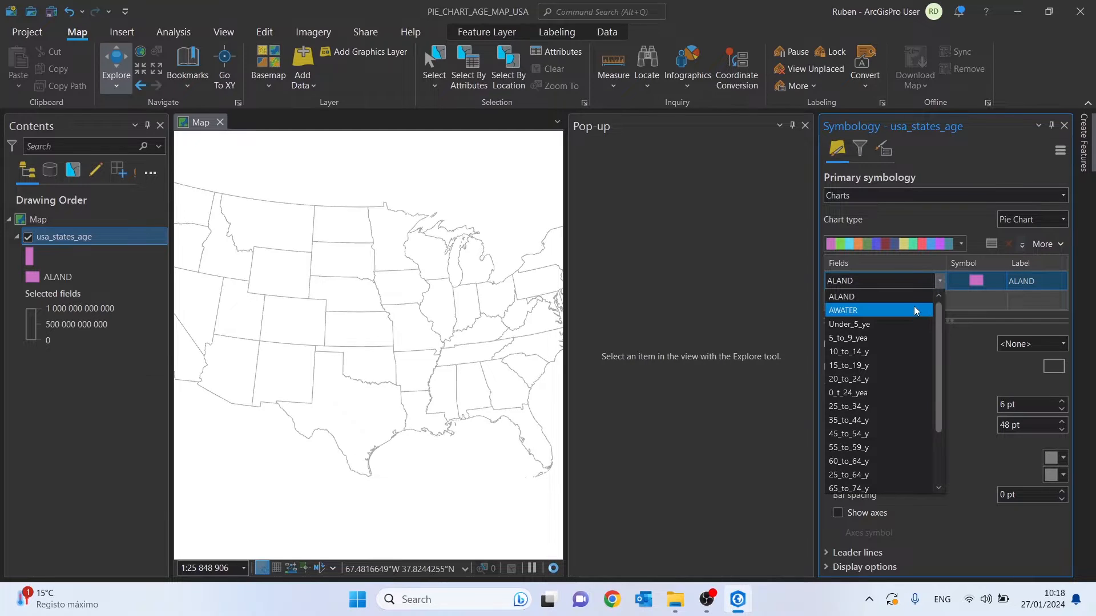
left_click(839, 394)
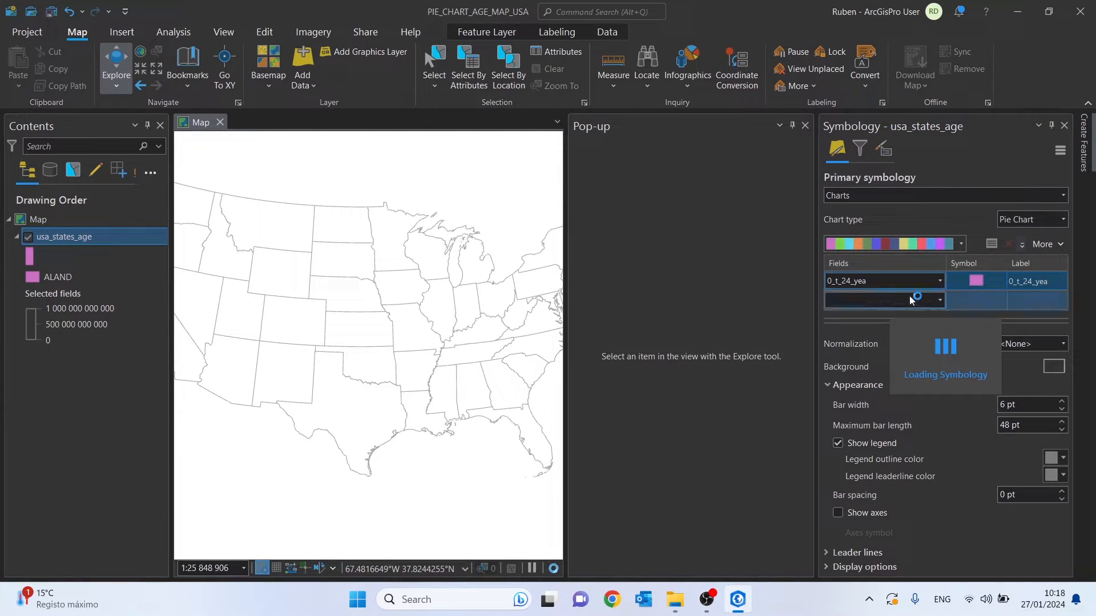
left_click(943, 301)
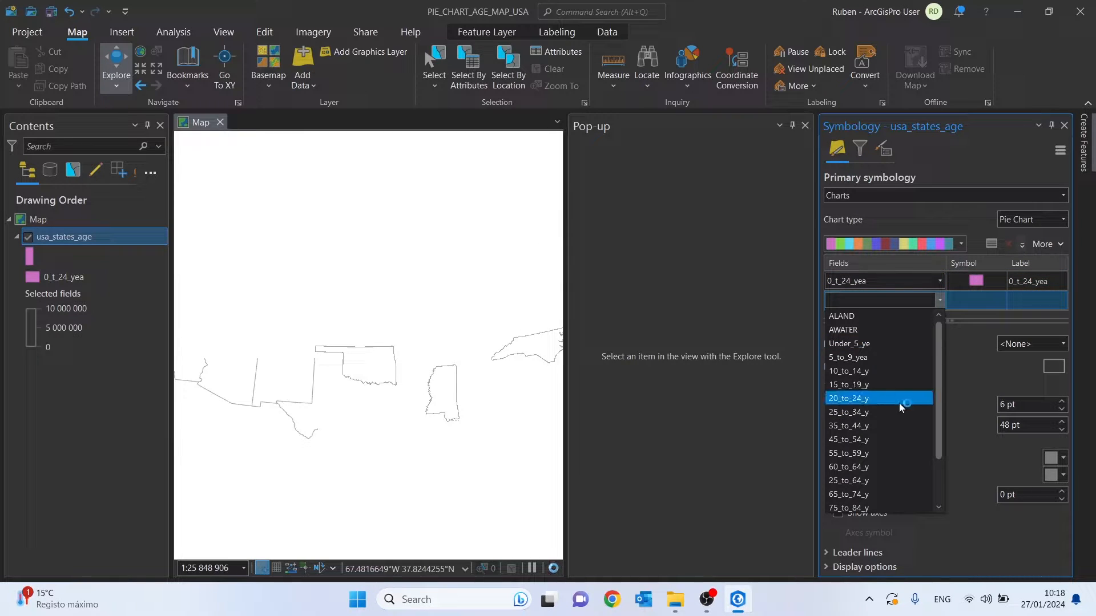
left_click(860, 481)
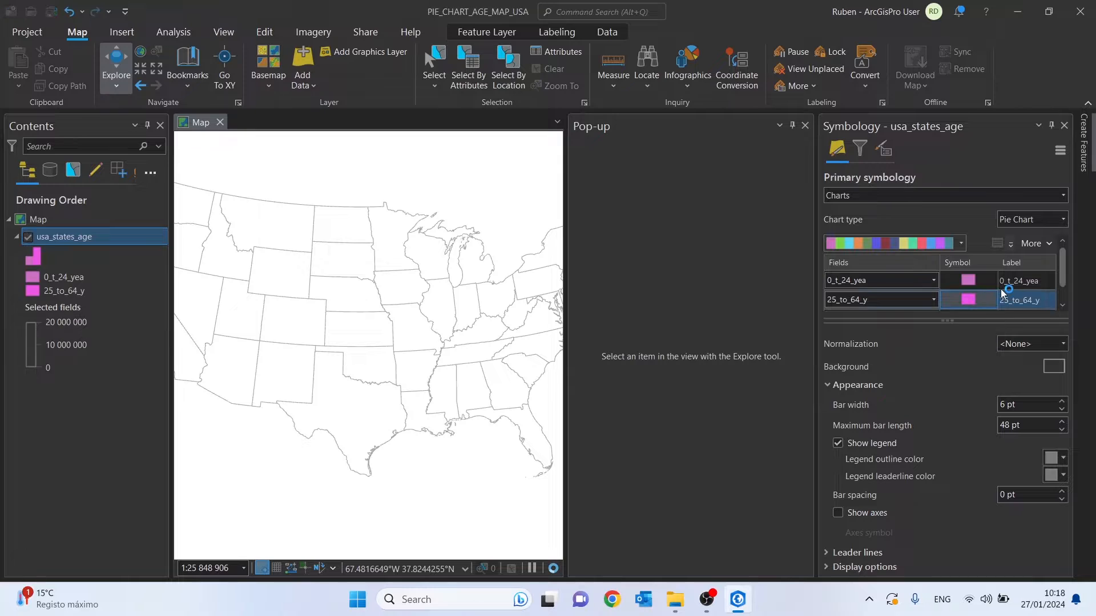
left_click_drag(947, 321, 949, 365)
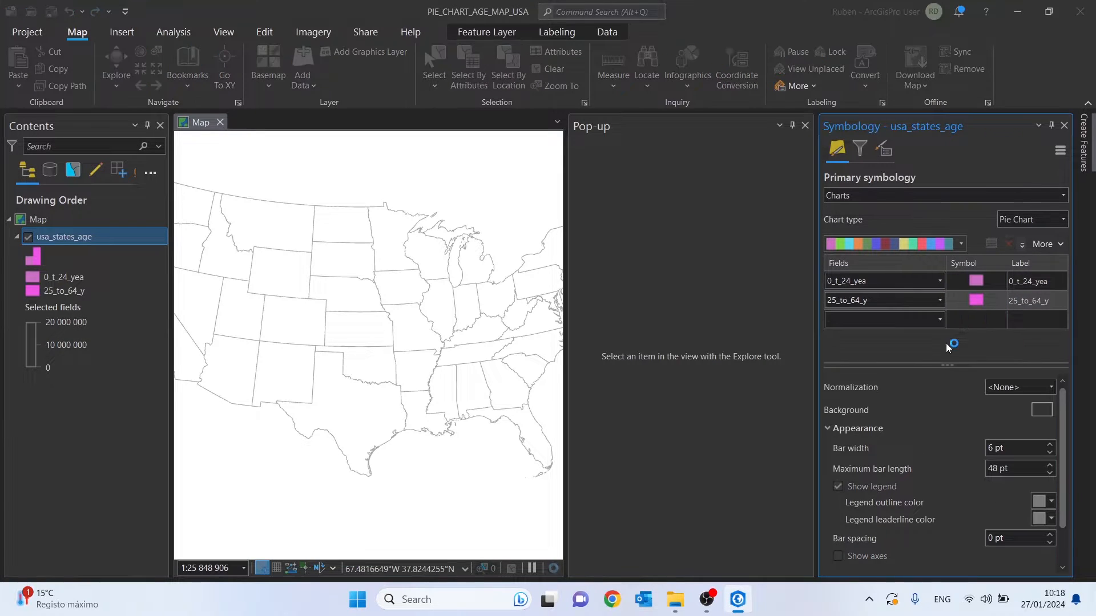
left_click(940, 319)
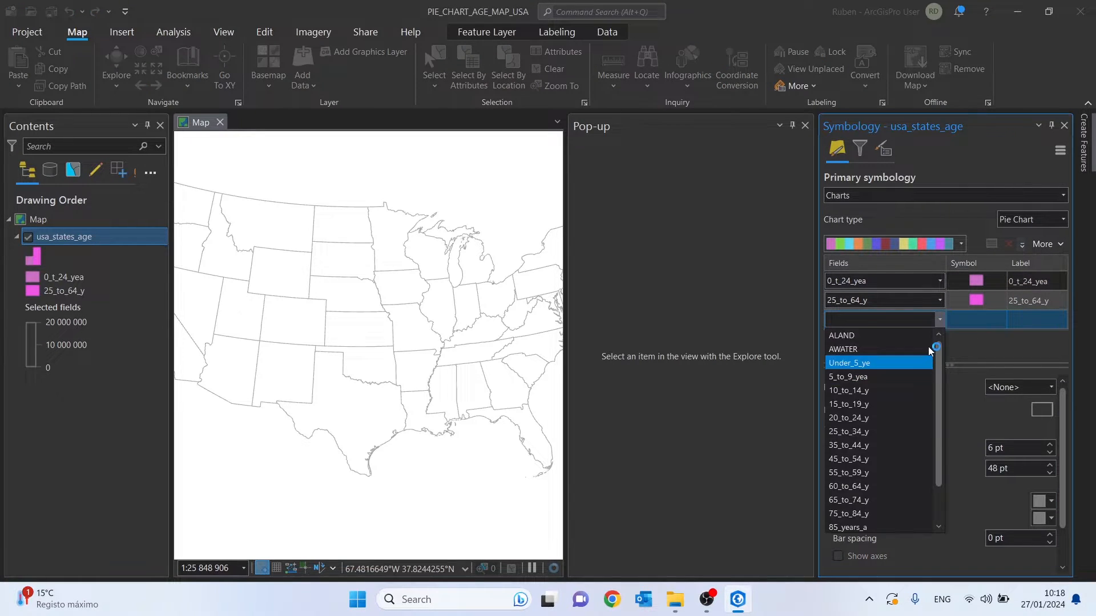
left_click(852, 500)
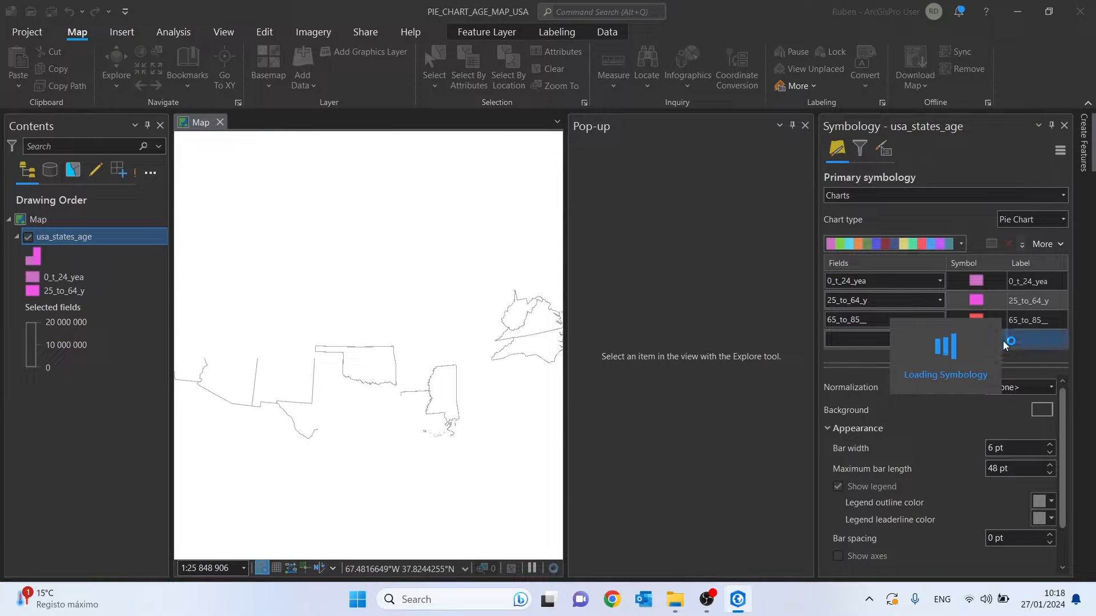
- Relabel the three chart fields as 0 - 24 years, 25 - 64 years and 65 - 85+ years
left_click(1042, 283)
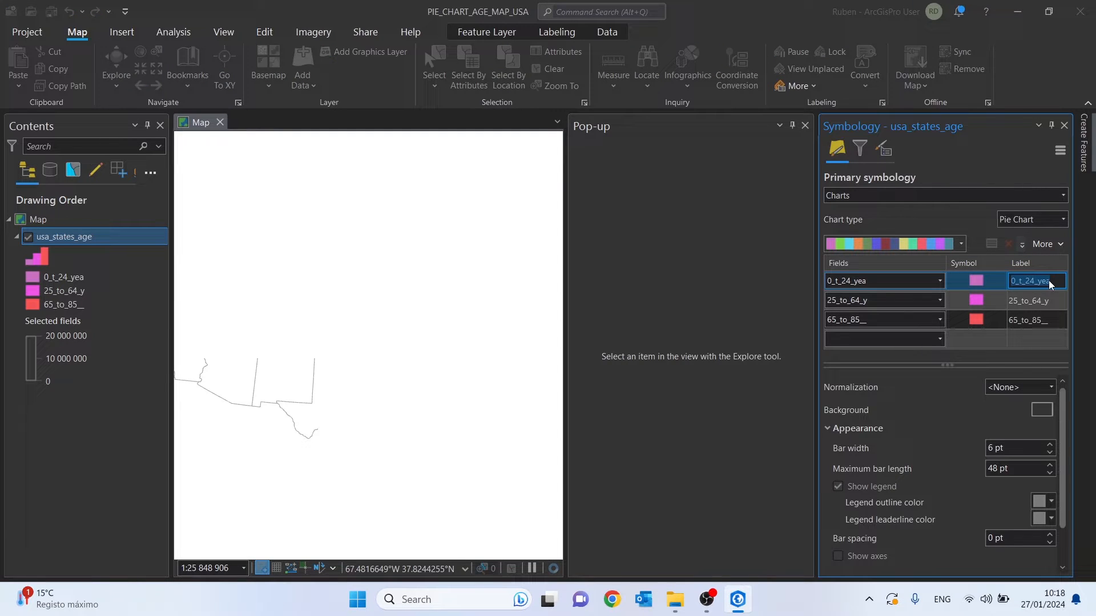
type("0")
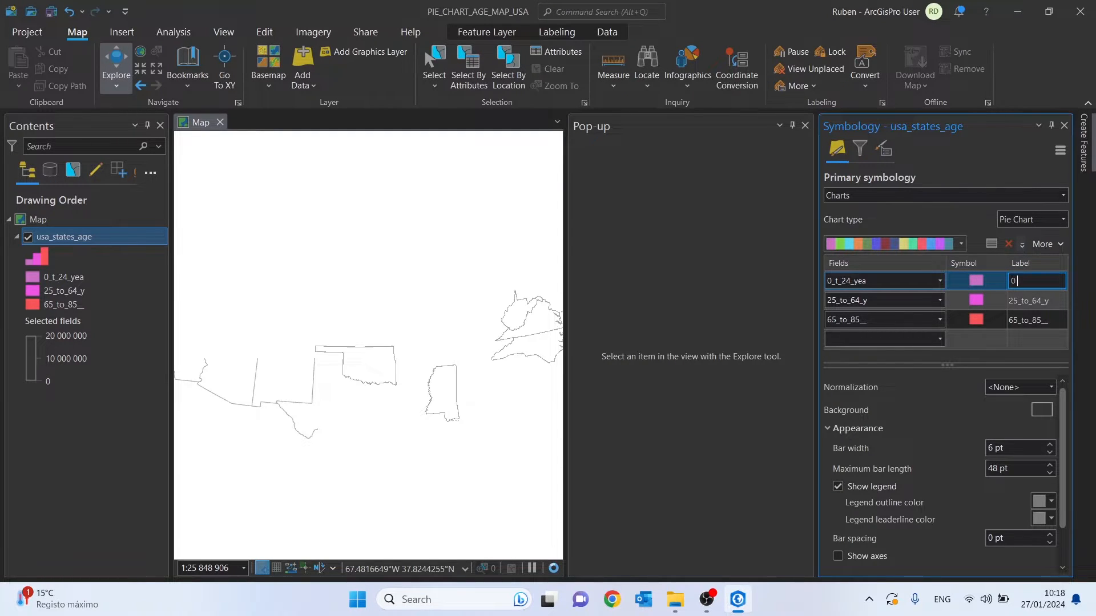
type(" - 24 years")
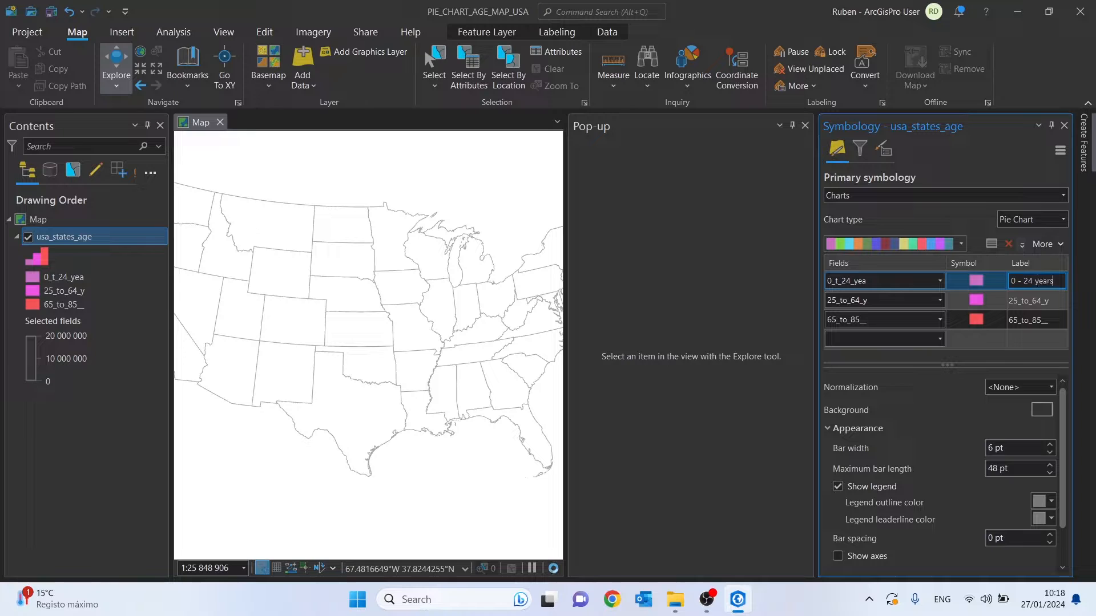
left_click(1042, 300)
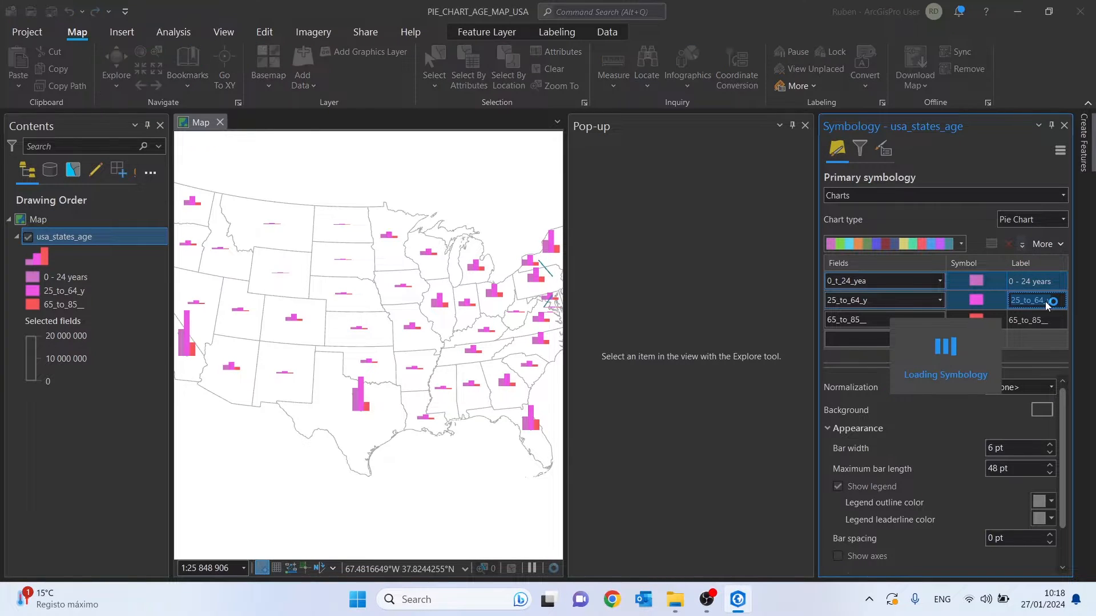
type("25 -")
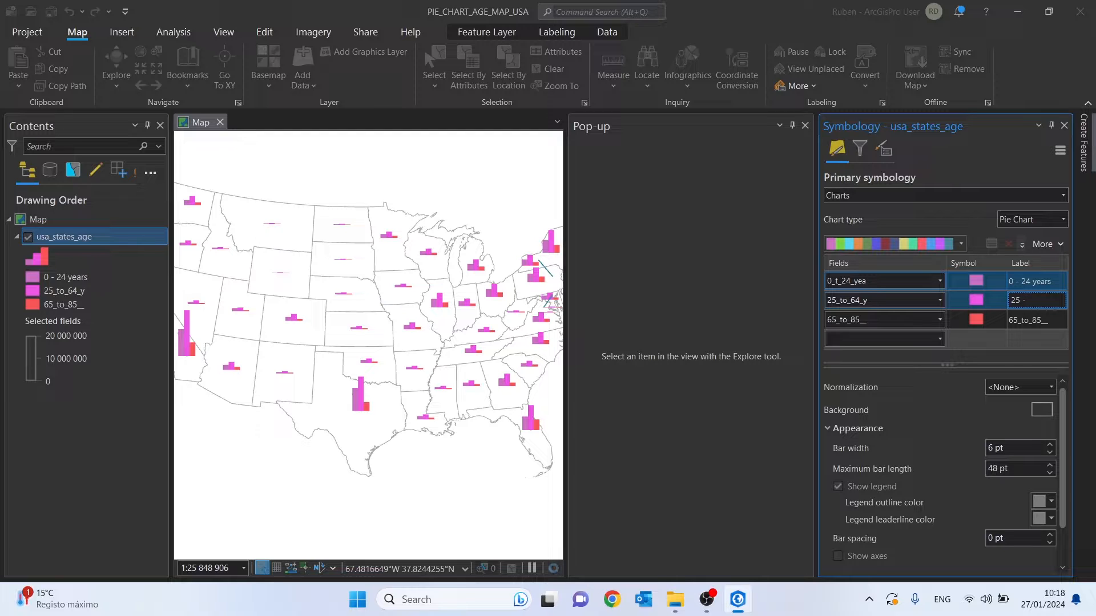
type(" 64 years")
left_click(1038, 321)
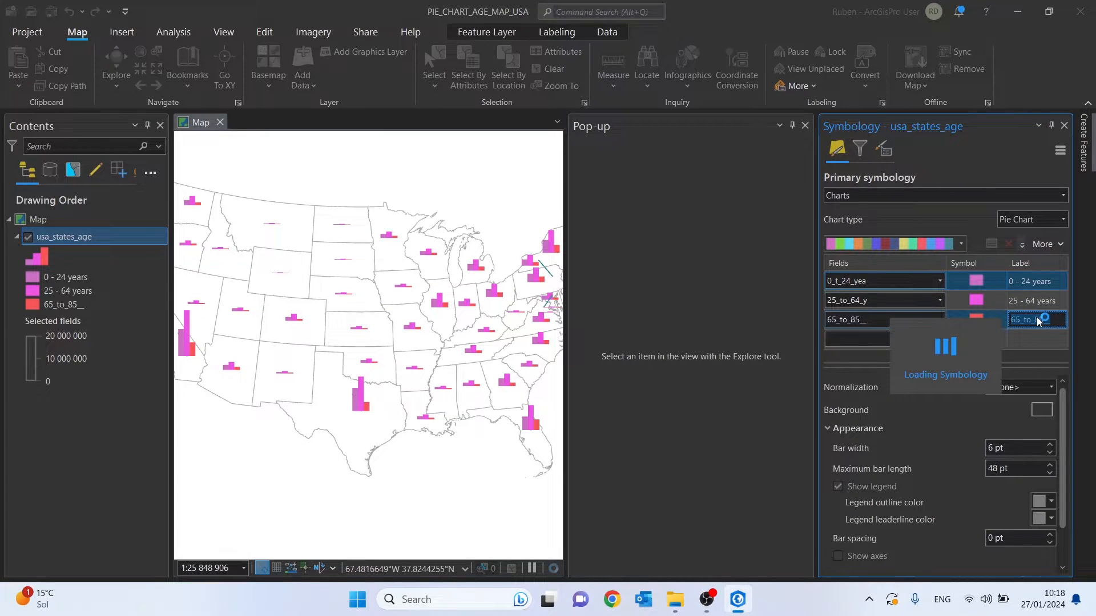
type("64")
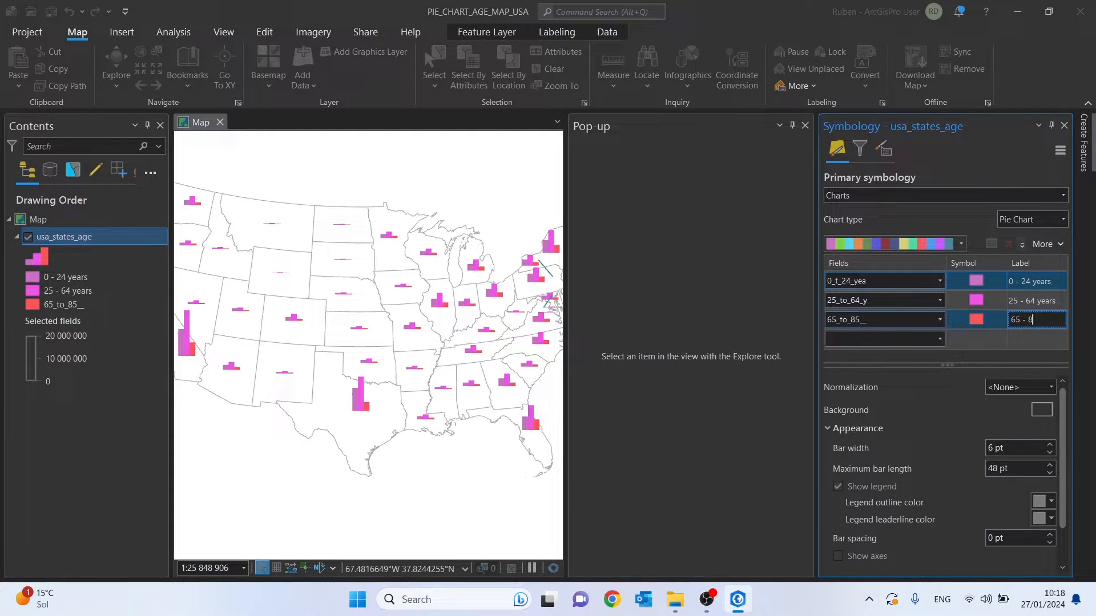
type("- 85+ years")
key("Return")
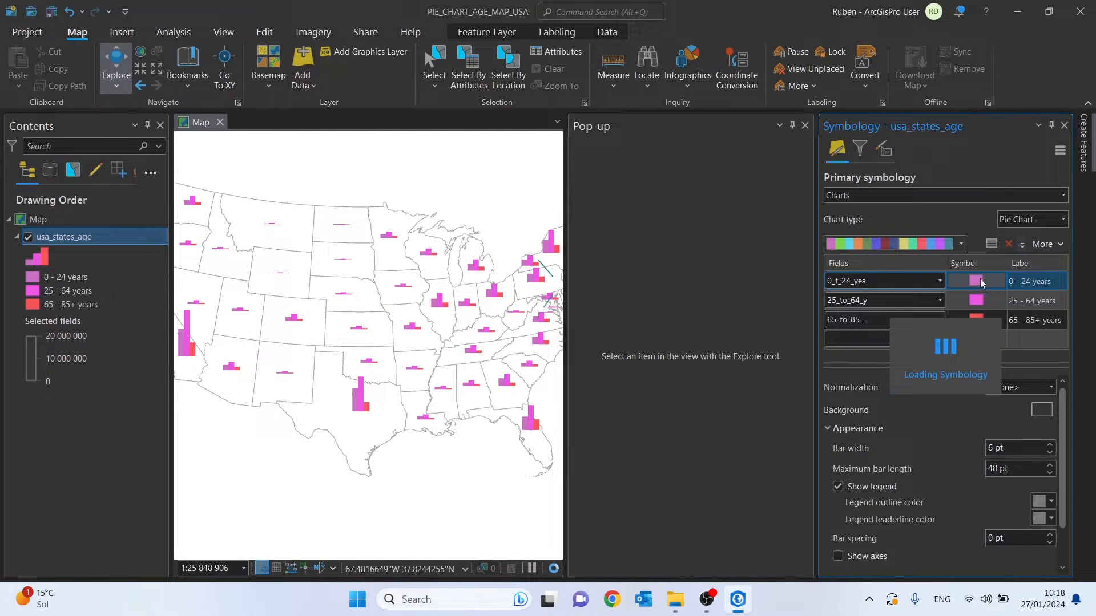
- Open the 0 - 24 years symbol's properties and set its outline color to No color
left_click(981, 282)
left_click(894, 162)
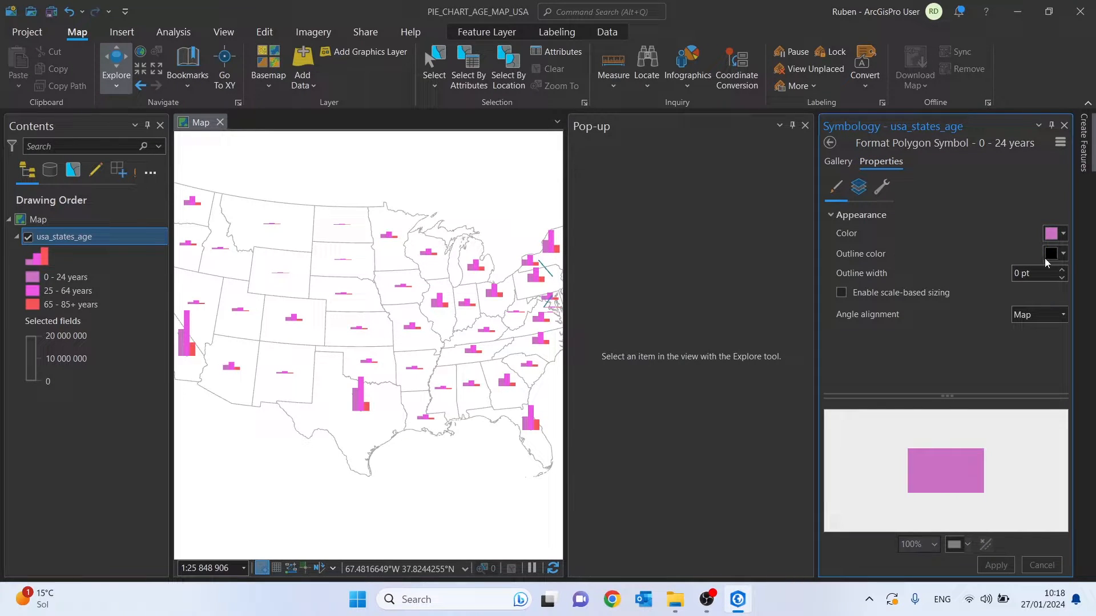
left_click(1052, 254)
left_click(926, 268)
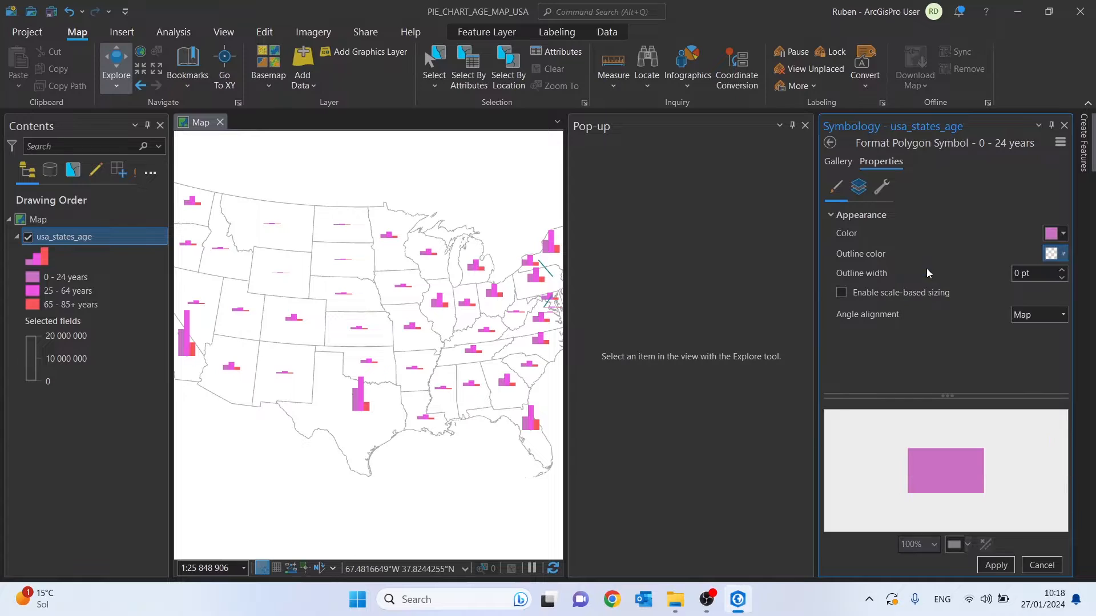
- Give the 0 - 24 years symbol a light turquoise fill using a HEX code, apply it and return to the chart field list
left_click(1055, 233)
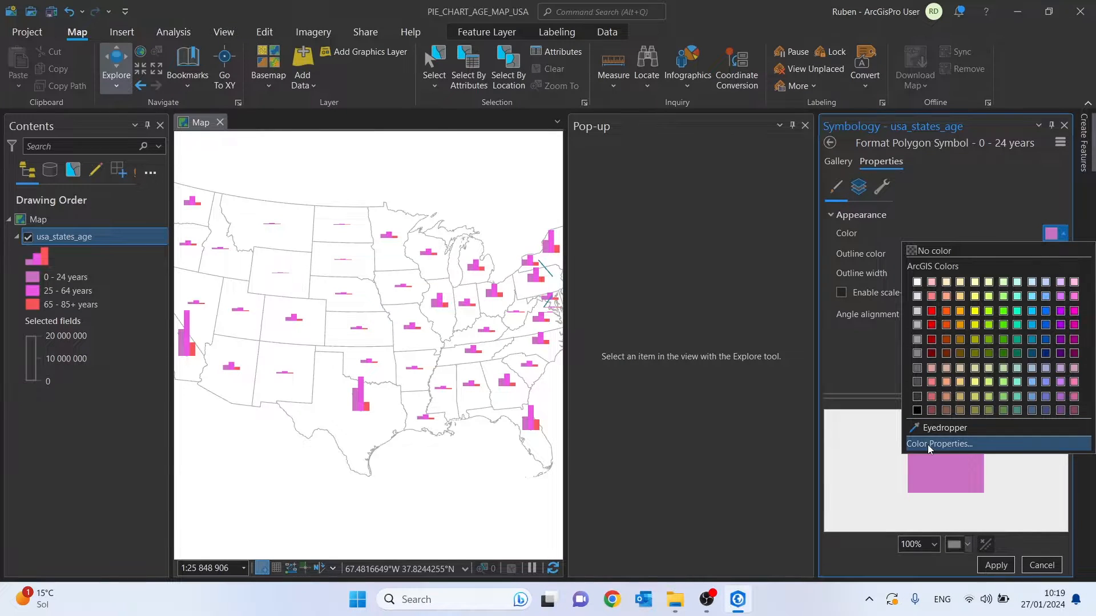
left_click(927, 444)
double_click(600, 395)
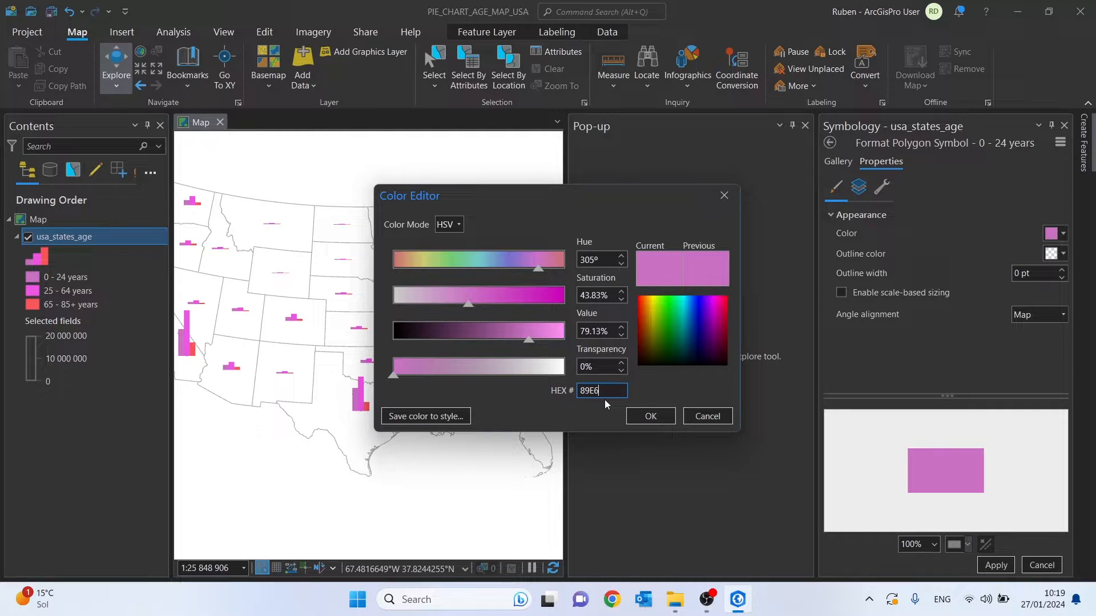
double_click(614, 392)
left_click(652, 418)
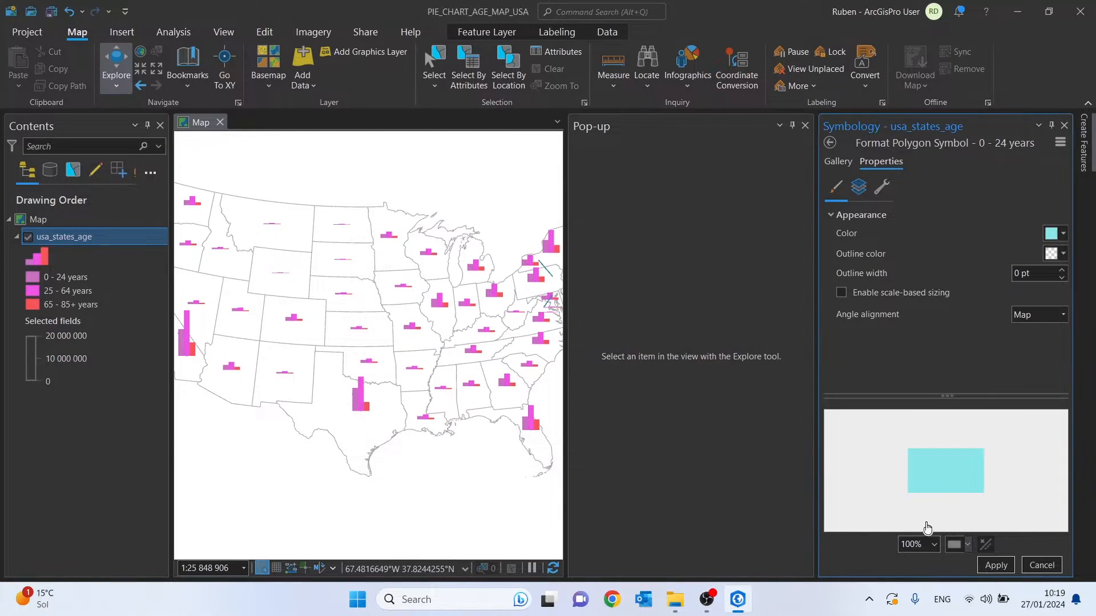
left_click(1003, 565)
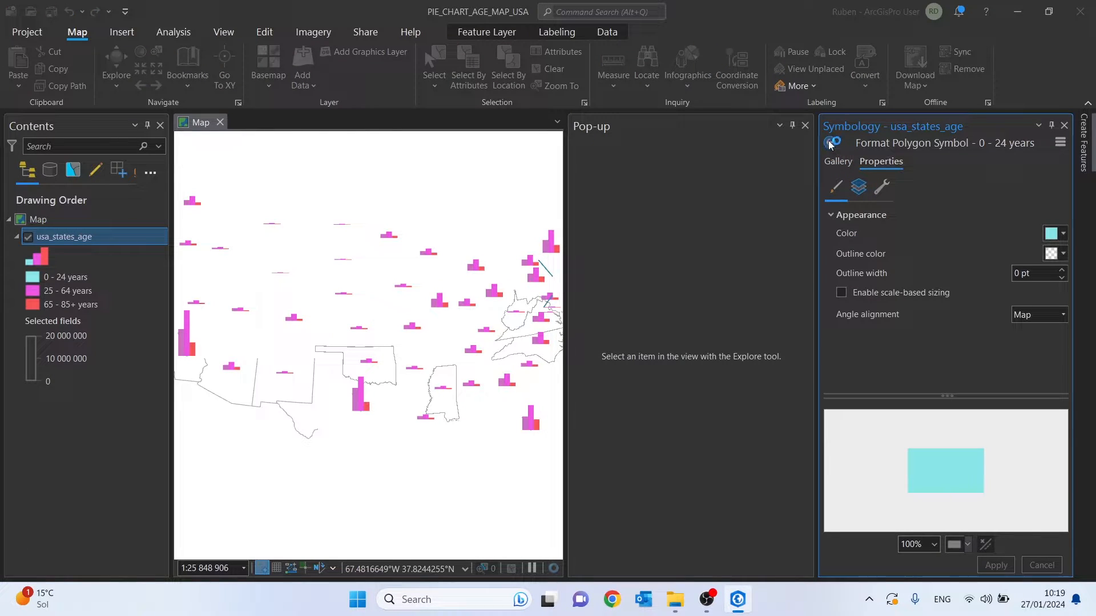
left_click(830, 144)
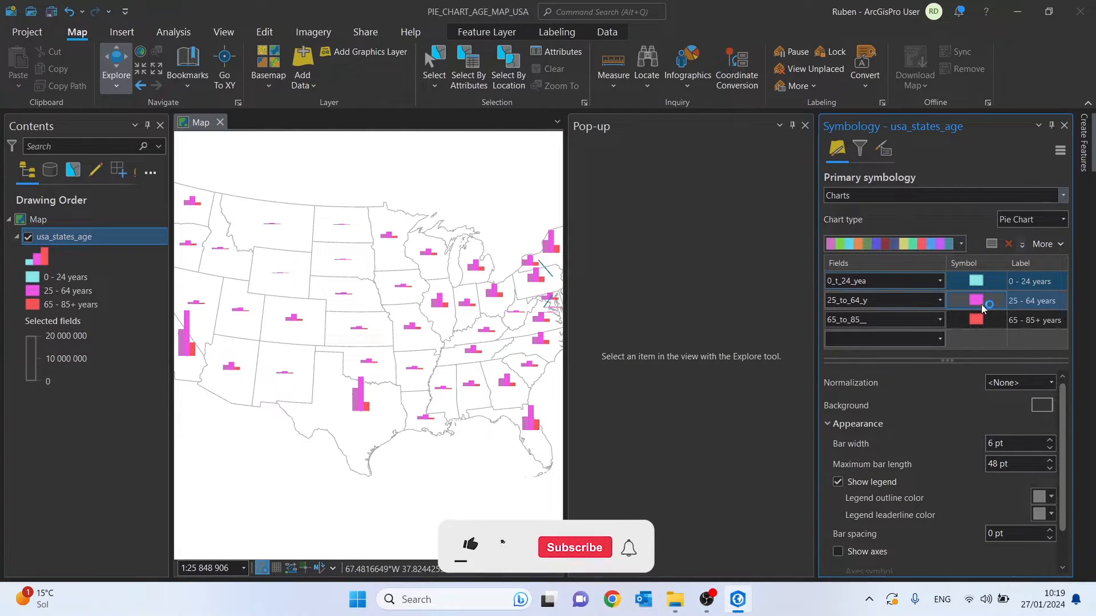
- Open the 25 - 64 years symbol's properties and set its outline color to No color
left_click(978, 301)
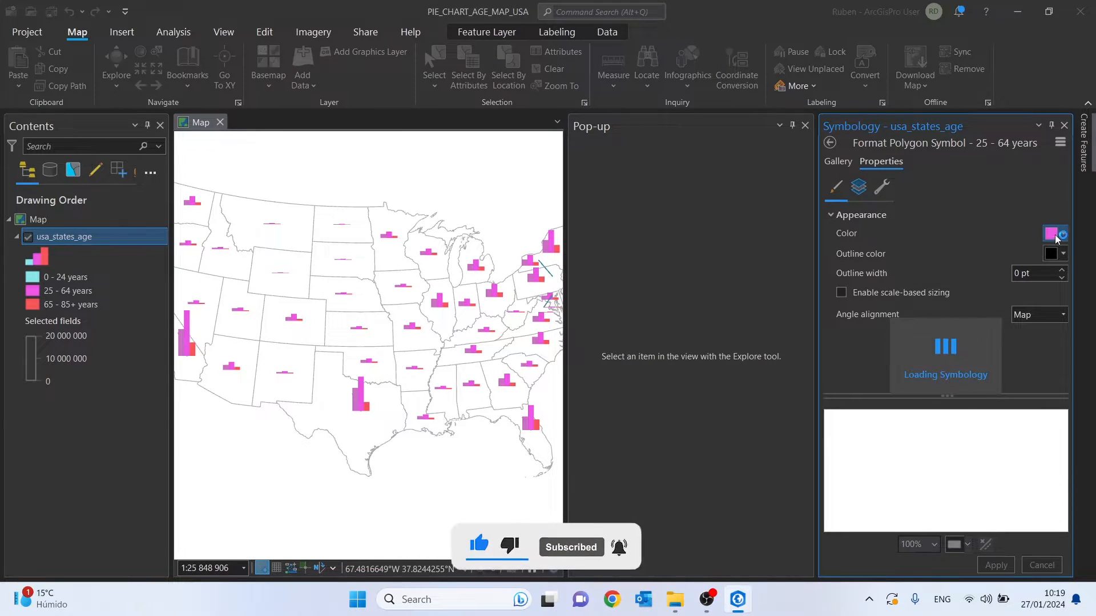
left_click(1062, 253)
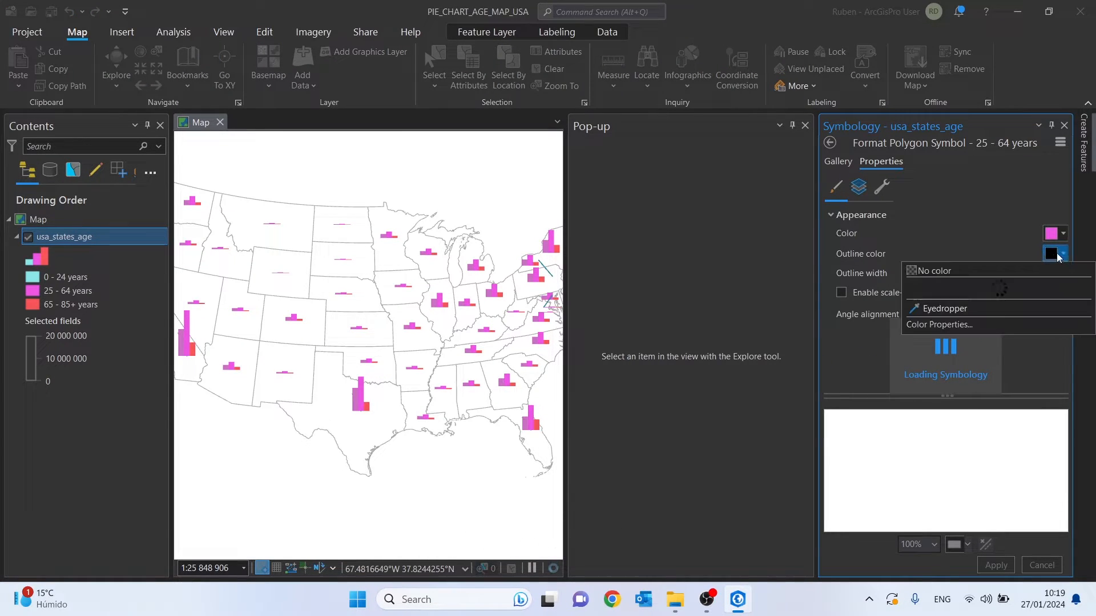
left_click(928, 269)
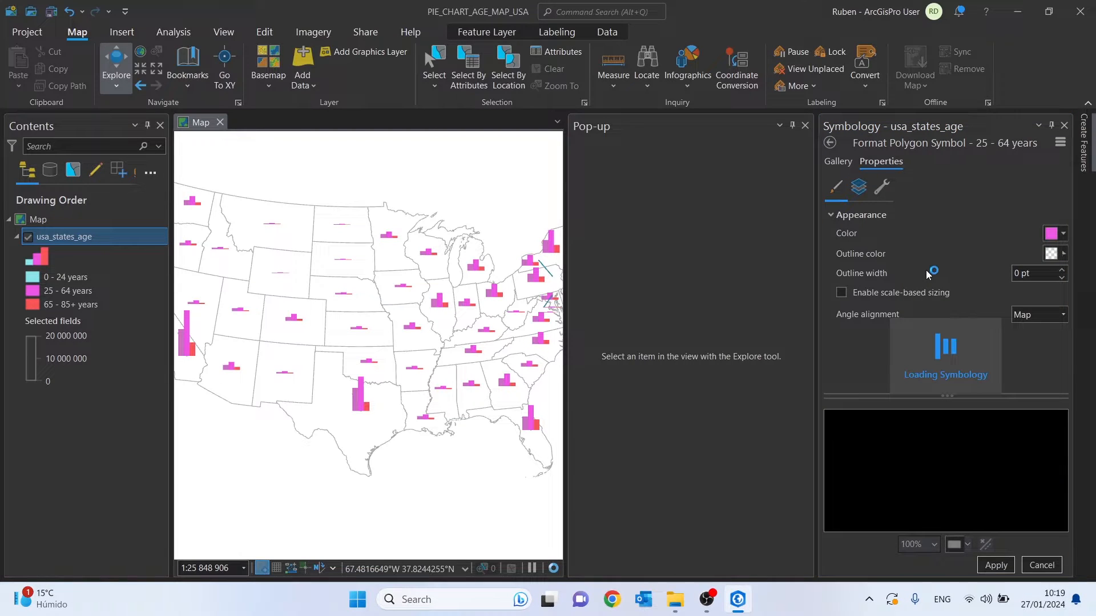
- Try to give the 25 - 64 years symbol a new fill by HEX code and apply the symbol changes
left_click(1061, 236)
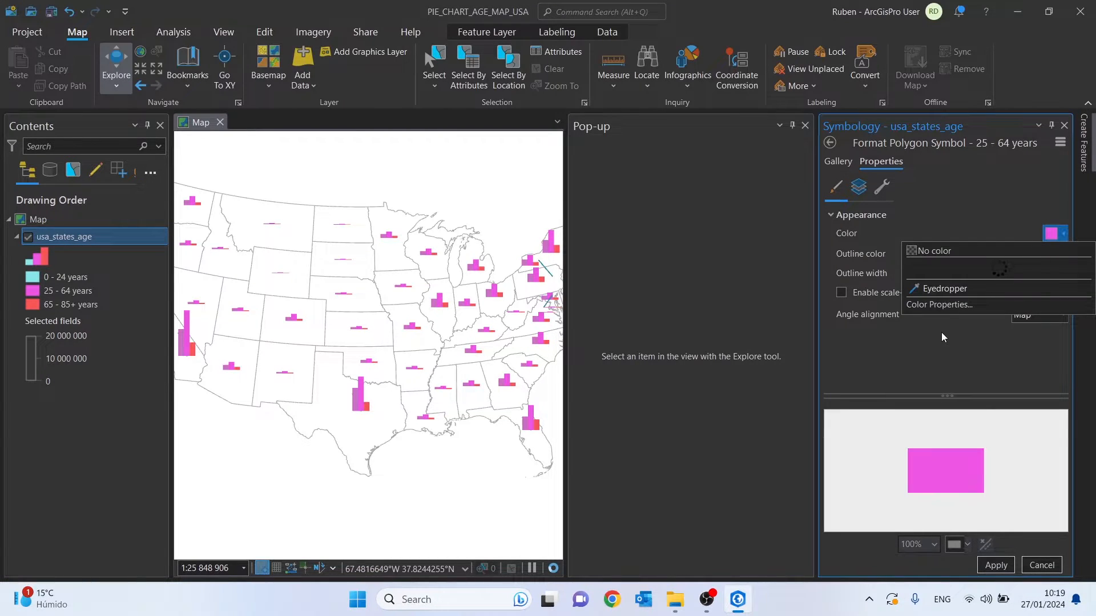
left_click(938, 438)
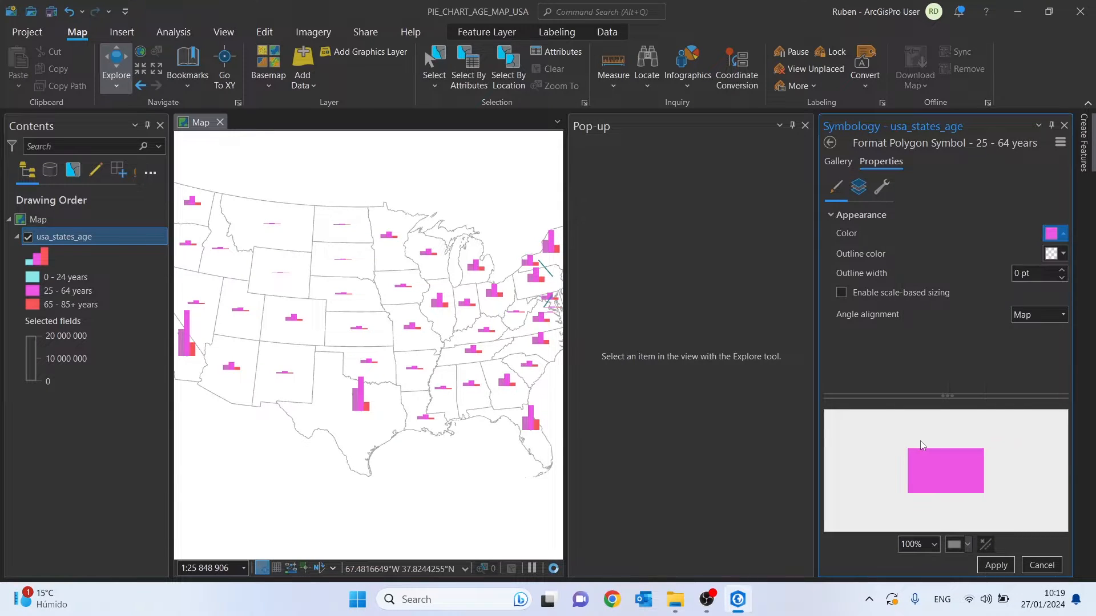
left_click_drag(618, 391, 544, 392)
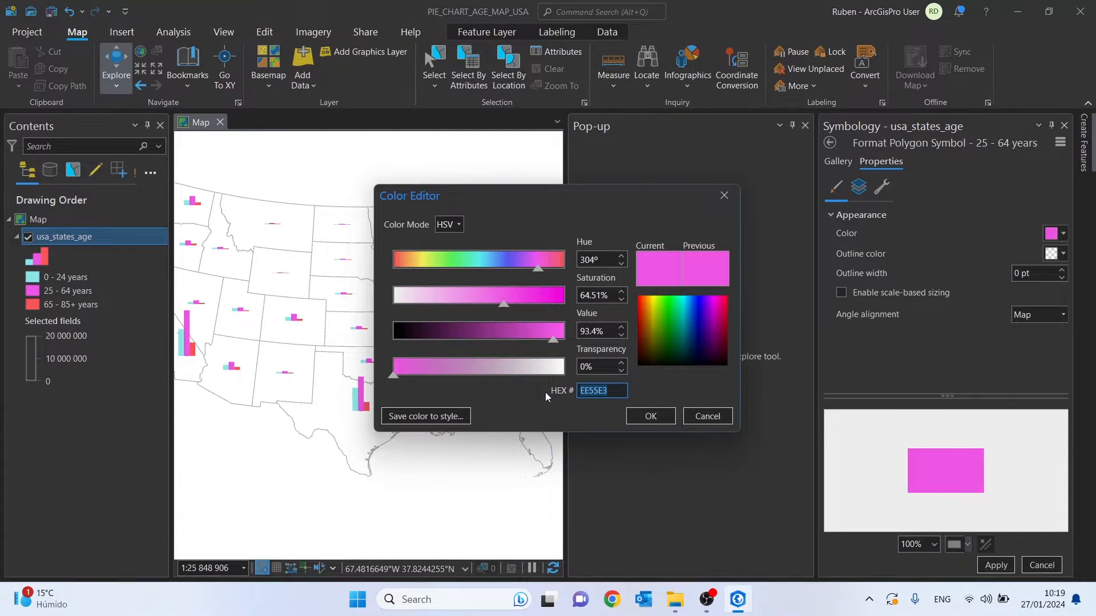
type("3939369")
left_click(649, 415)
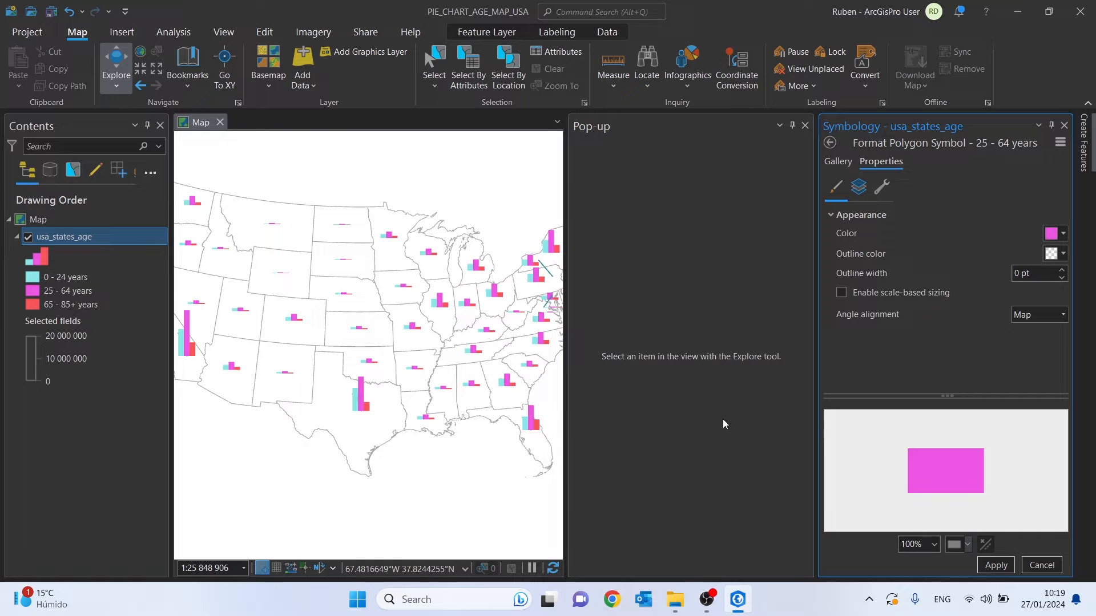
left_click(1003, 565)
- Set the 25 - 64 years symbol's fill to dark teal with HEX code 396969 and apply it
left_click(1056, 234)
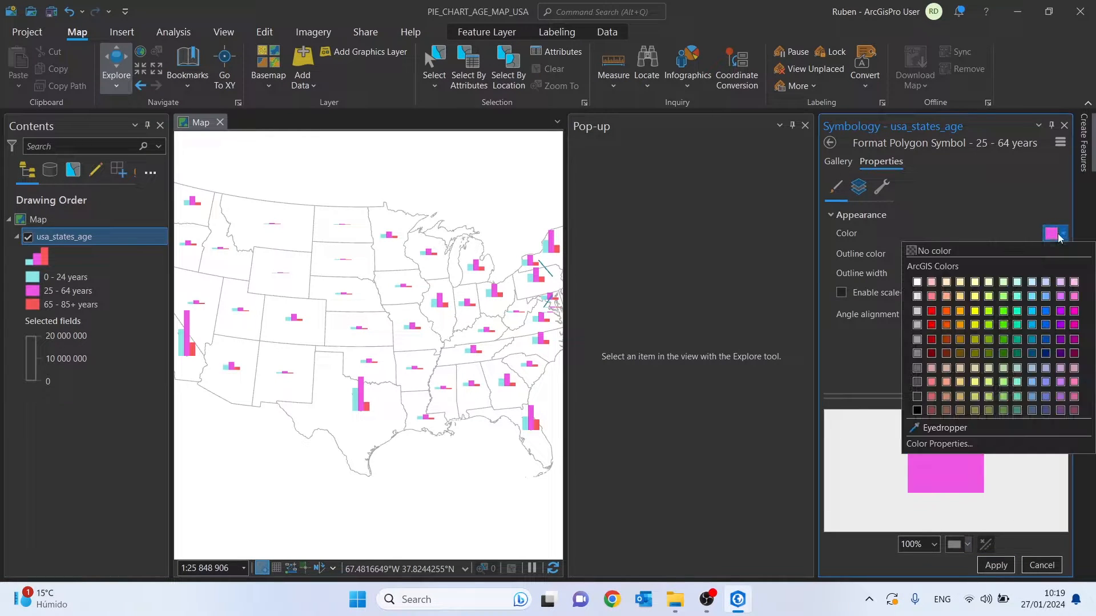
left_click(970, 444)
double_click(610, 390)
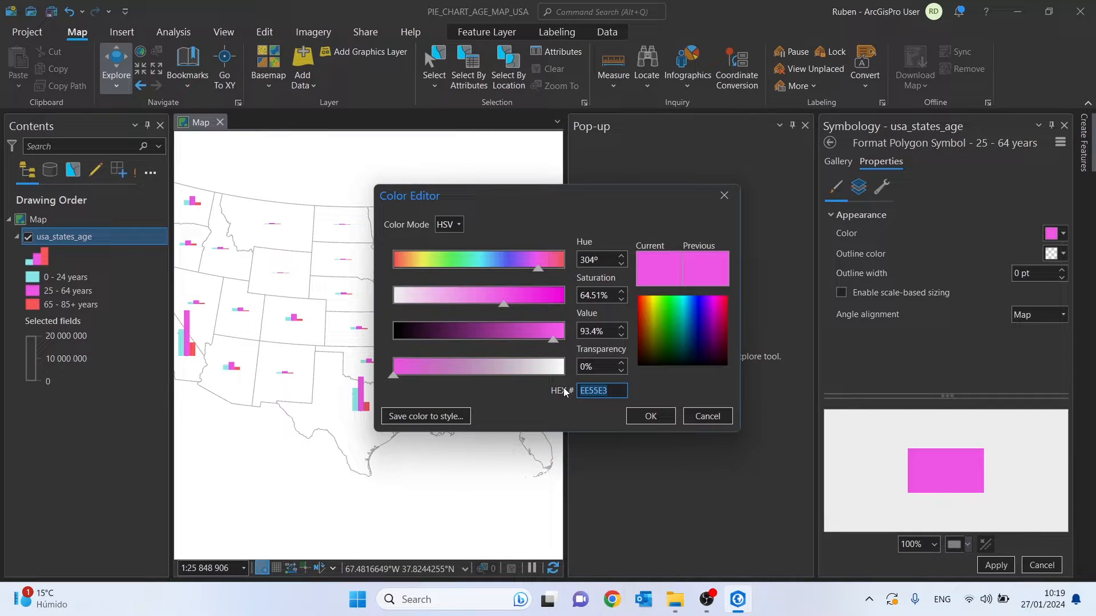
type("396969")
left_click(646, 414)
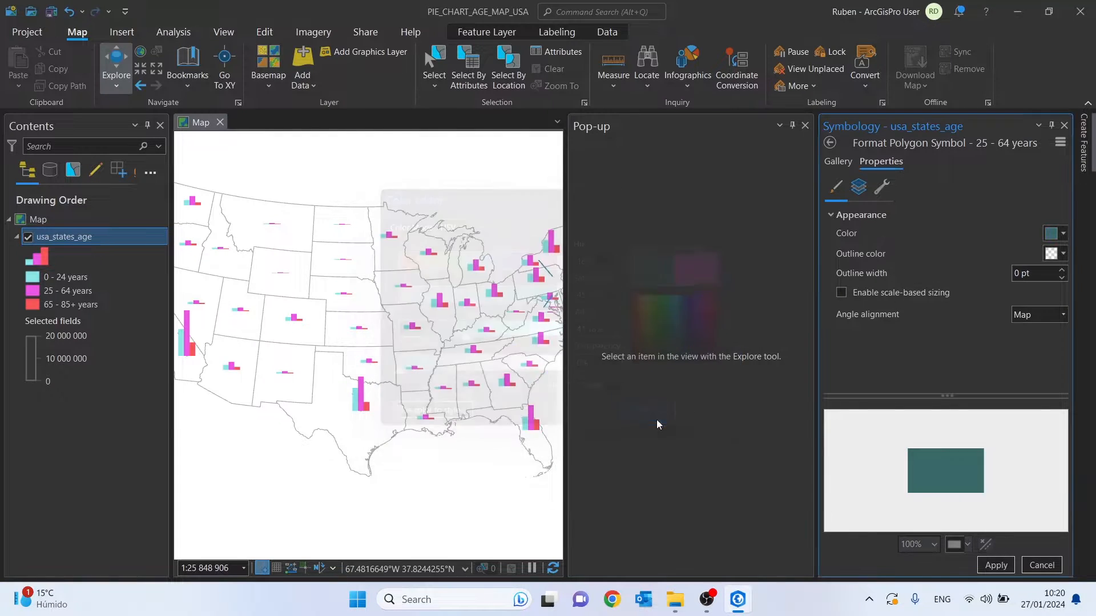
left_click(996, 565)
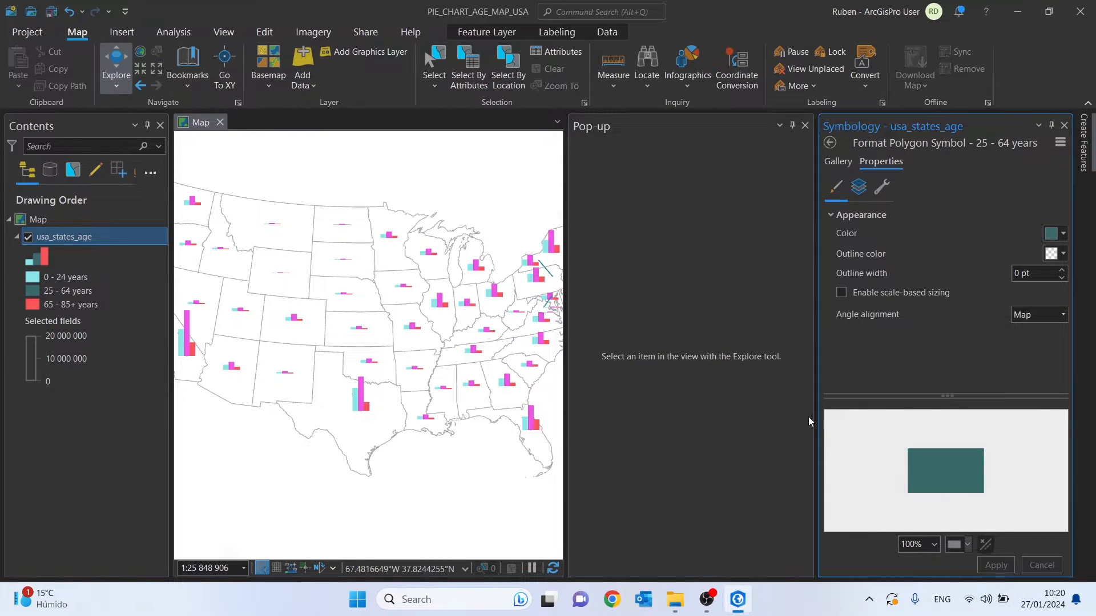
- Set the 65 - 85+ years symbol's outline to No color and its fill to HEX 0F1C1C, and apply both
left_click(137, 307)
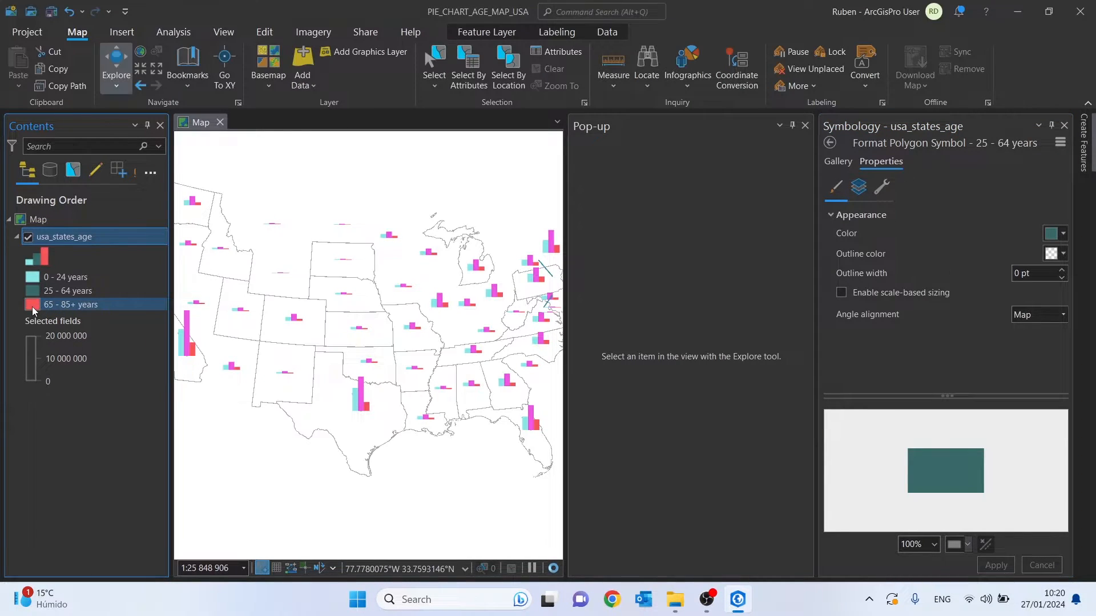
left_click(1051, 261)
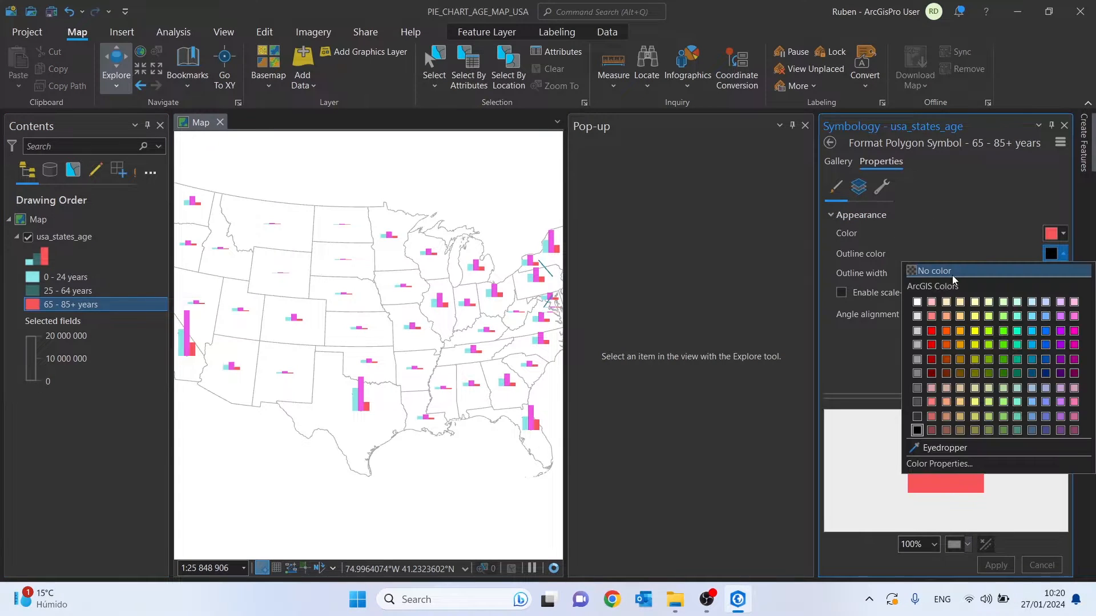
left_click(957, 274)
left_click(1056, 233)
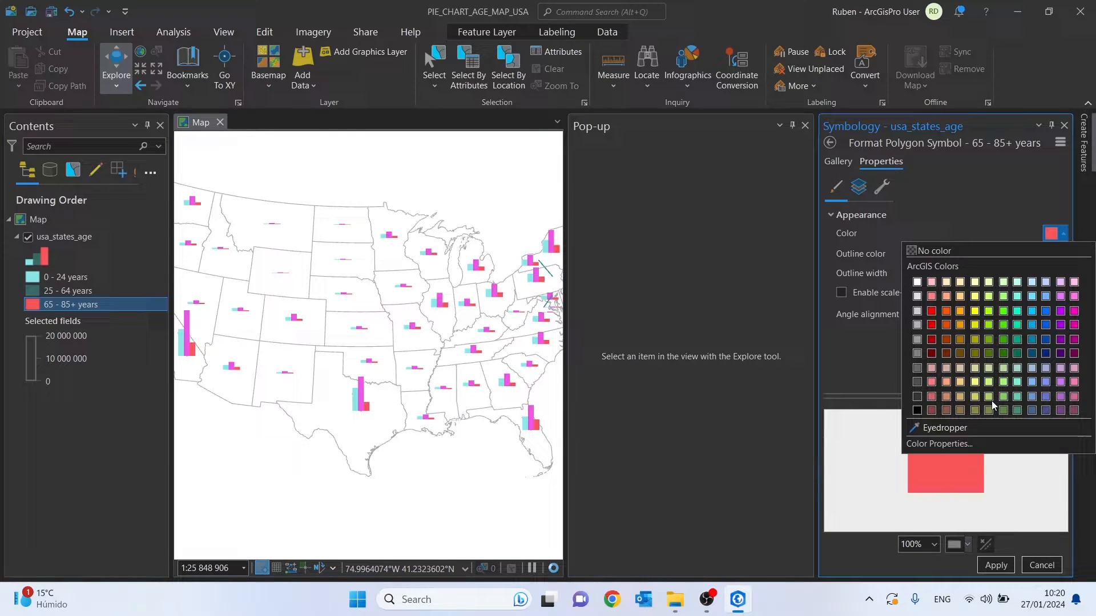
left_click(952, 445)
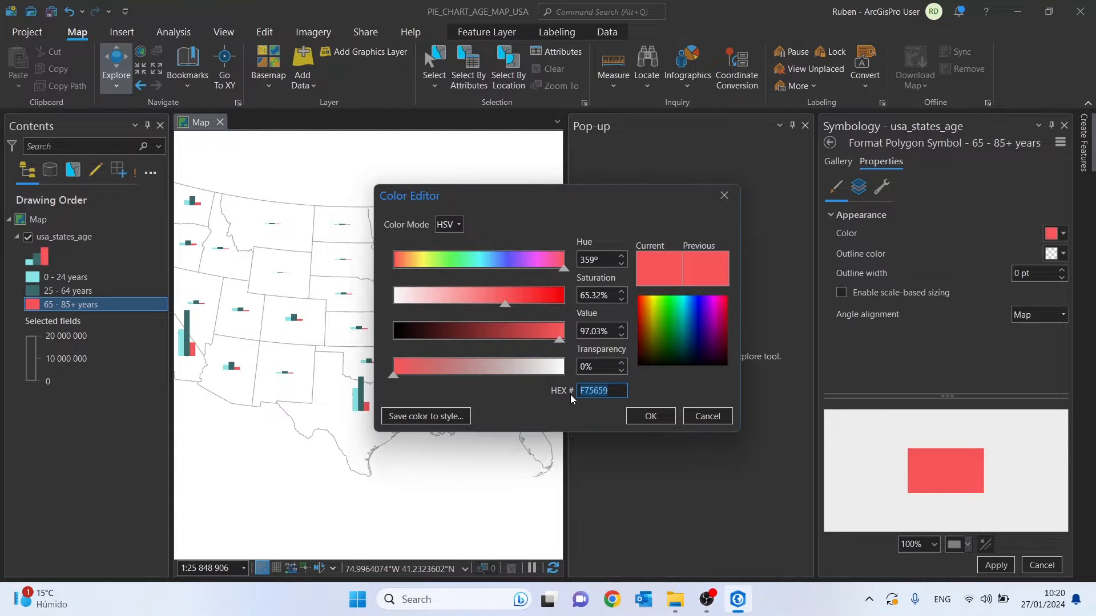
type("0F1C1C")
left_click(653, 416)
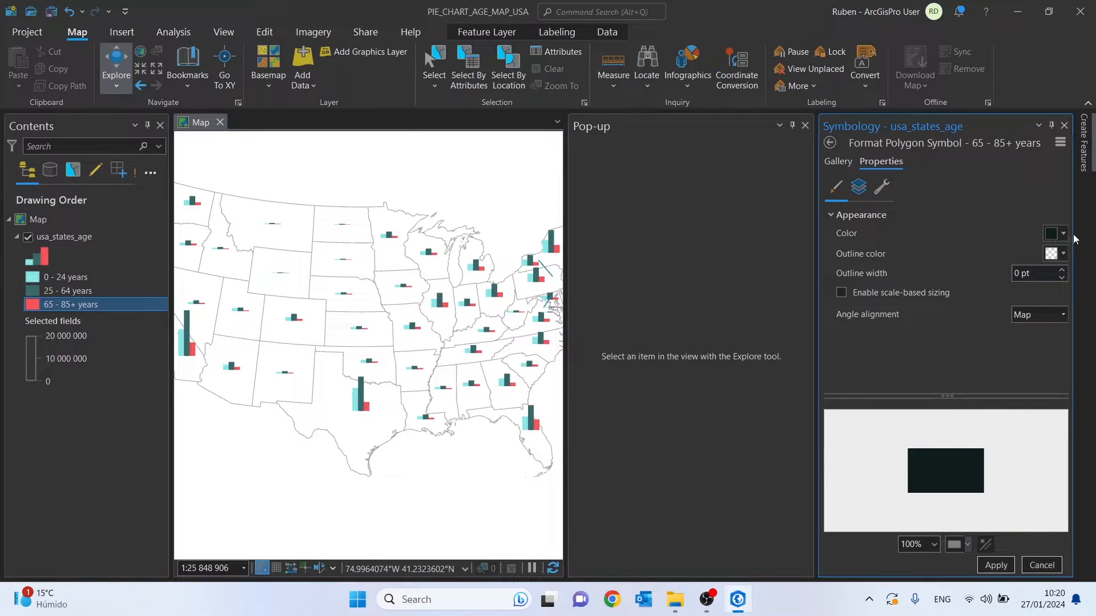
left_click(1000, 570)
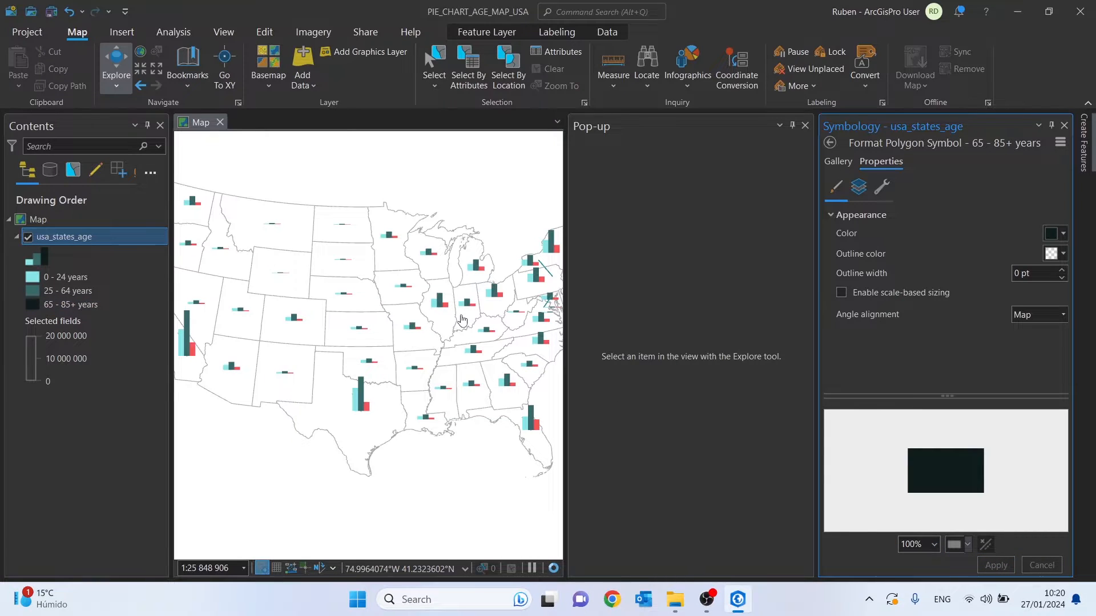
- Return to the primary symbology, choose Pie Chart again as the chart type and save the project
left_click_drag(410, 378, 428, 364)
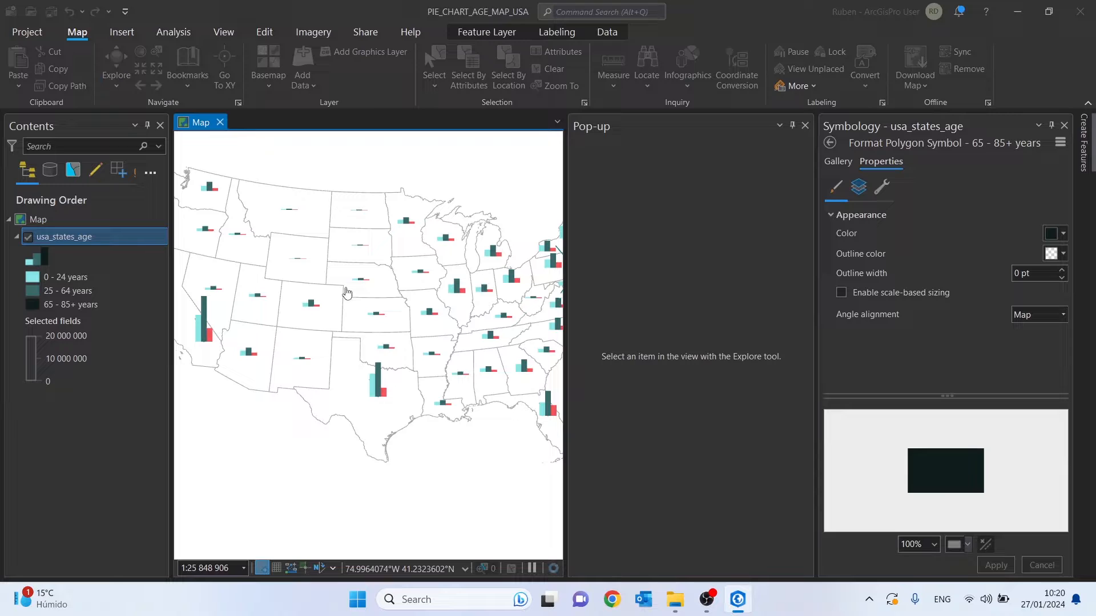
left_click(831, 135)
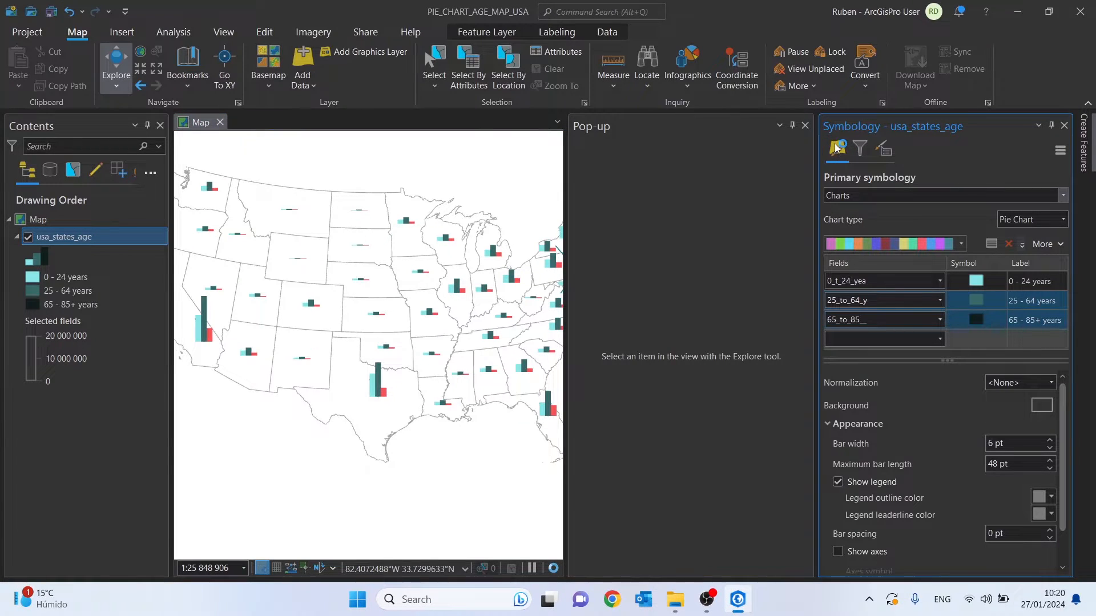
left_click(1063, 220)
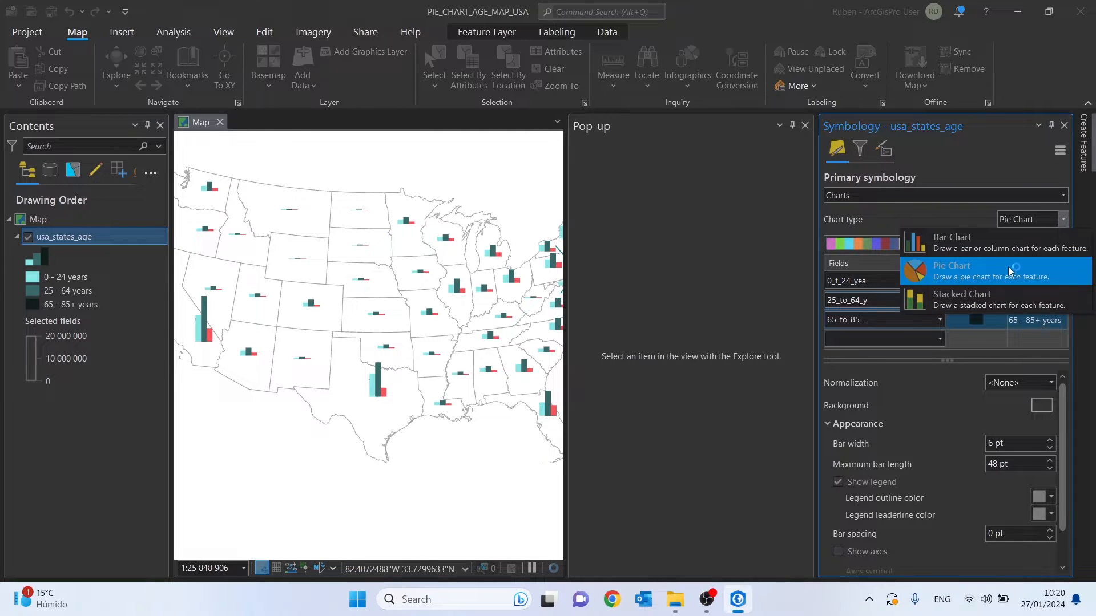
left_click(1023, 268)
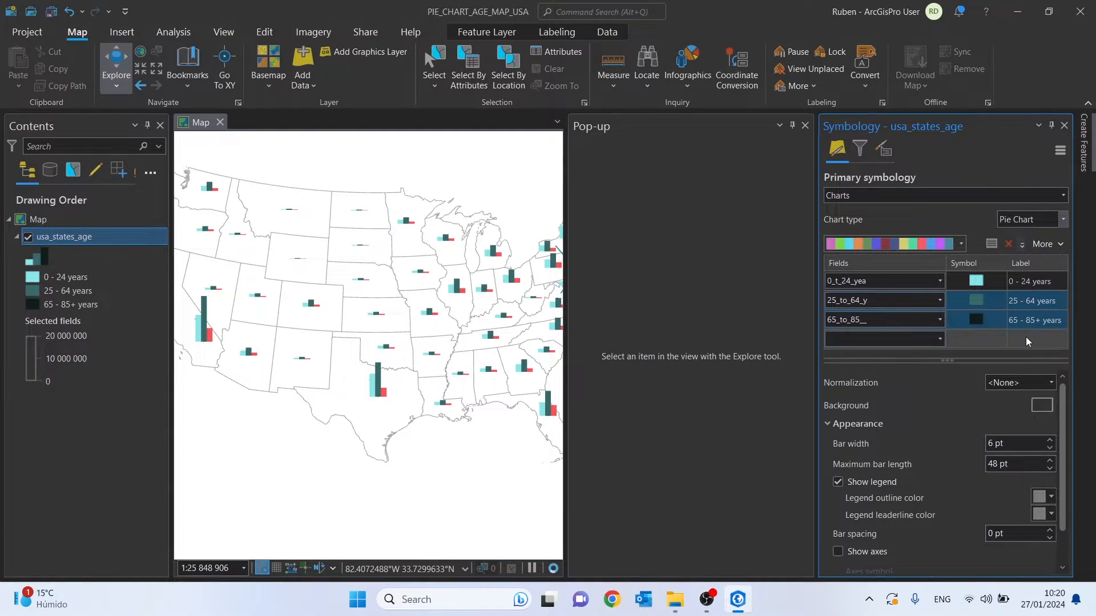
left_click_drag(946, 361, 947, 319)
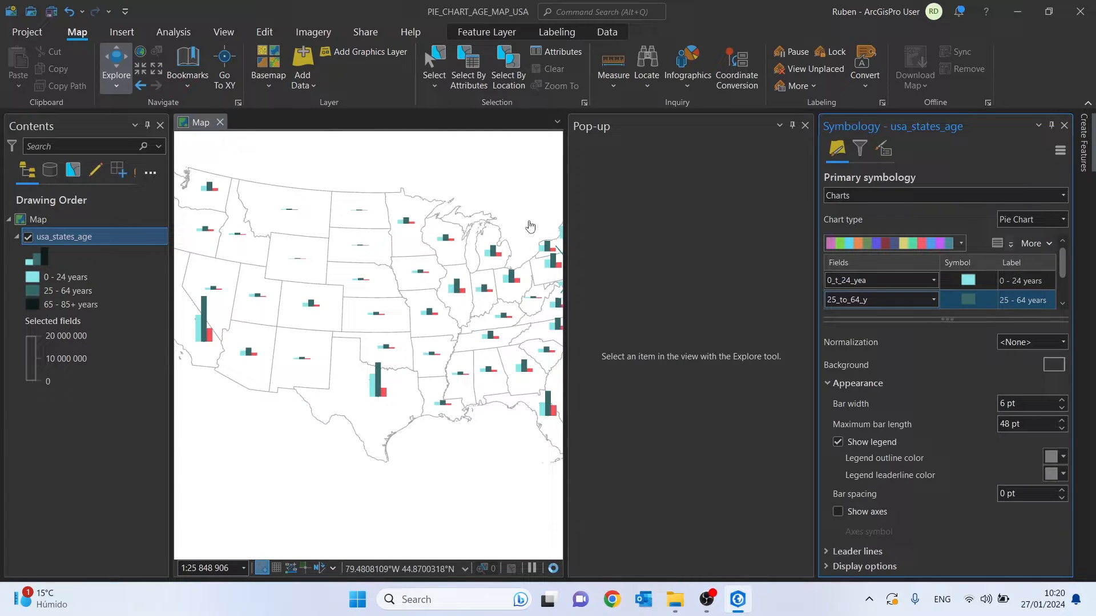
left_click(50, 12)
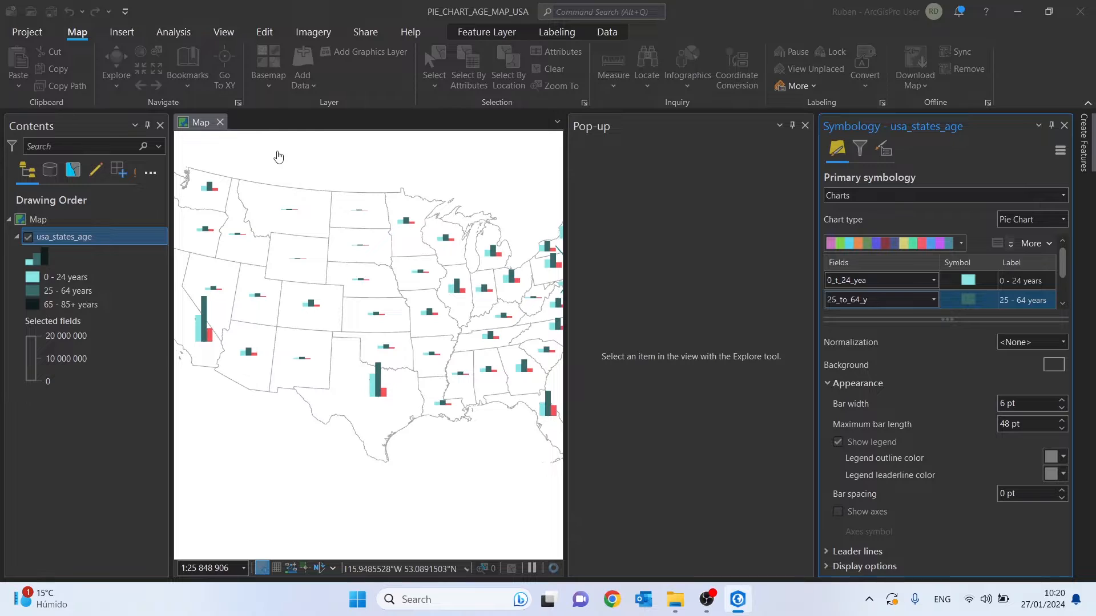
scroll(326, 220, "down", 4)
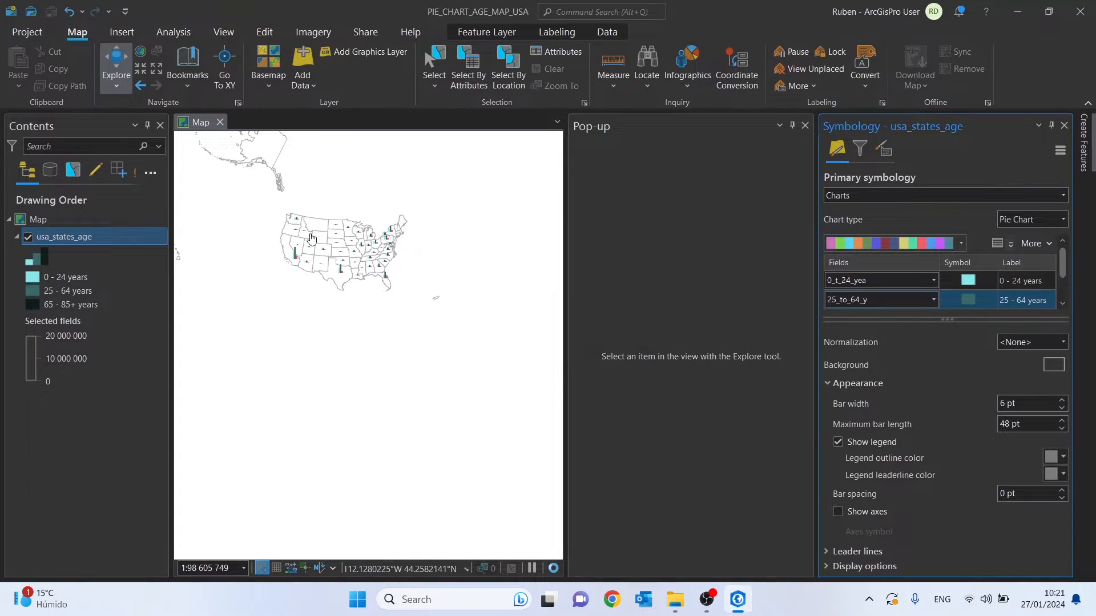
scroll(311, 238, "up", 3)
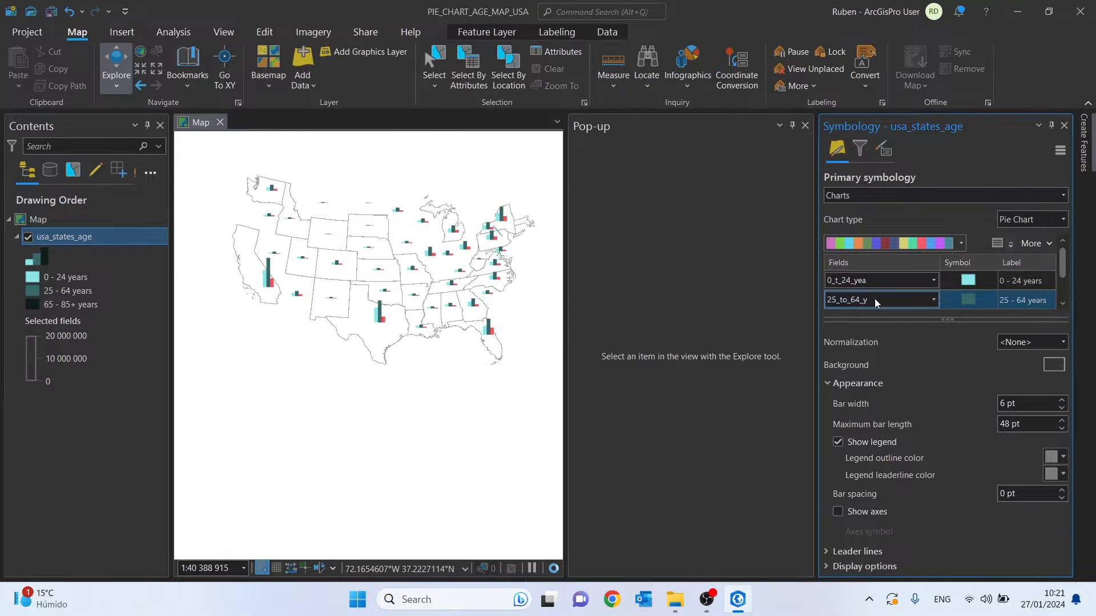
left_click_drag(943, 320, 945, 361)
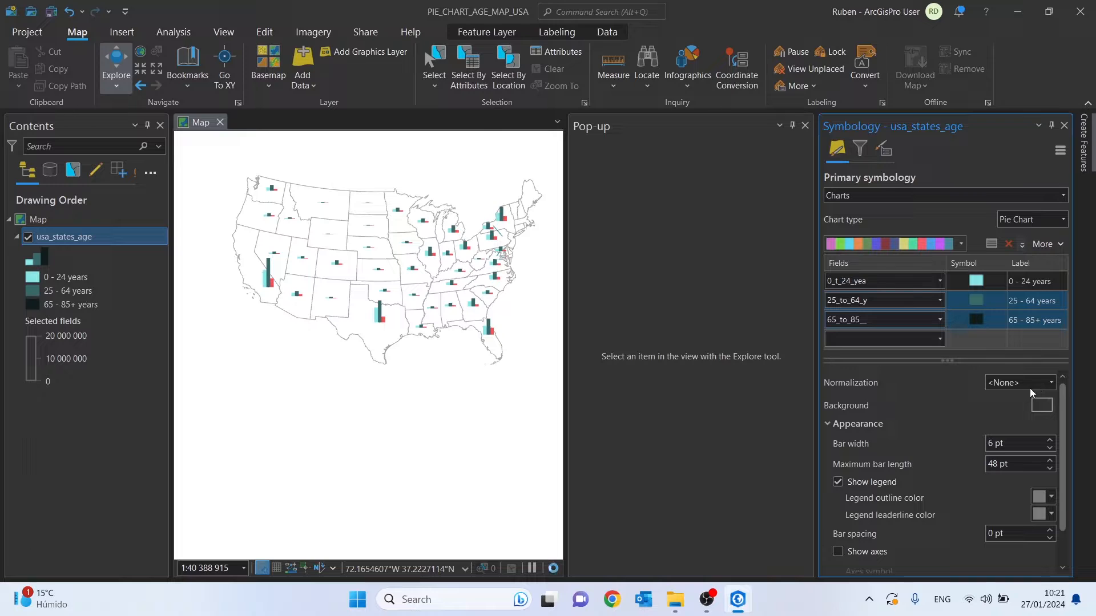
left_click(1054, 382)
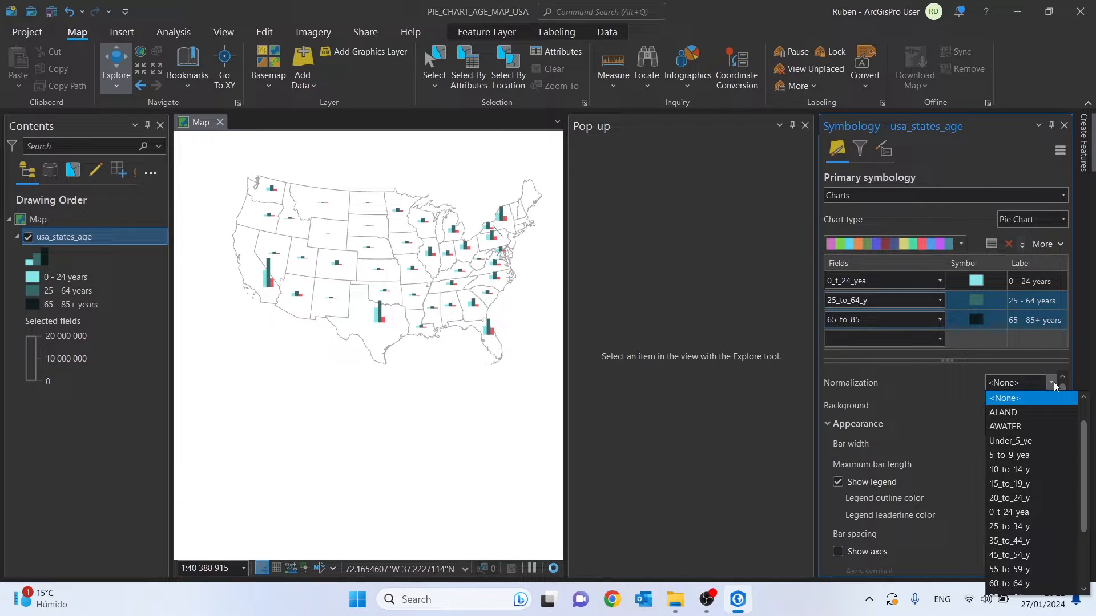
left_click(1052, 382)
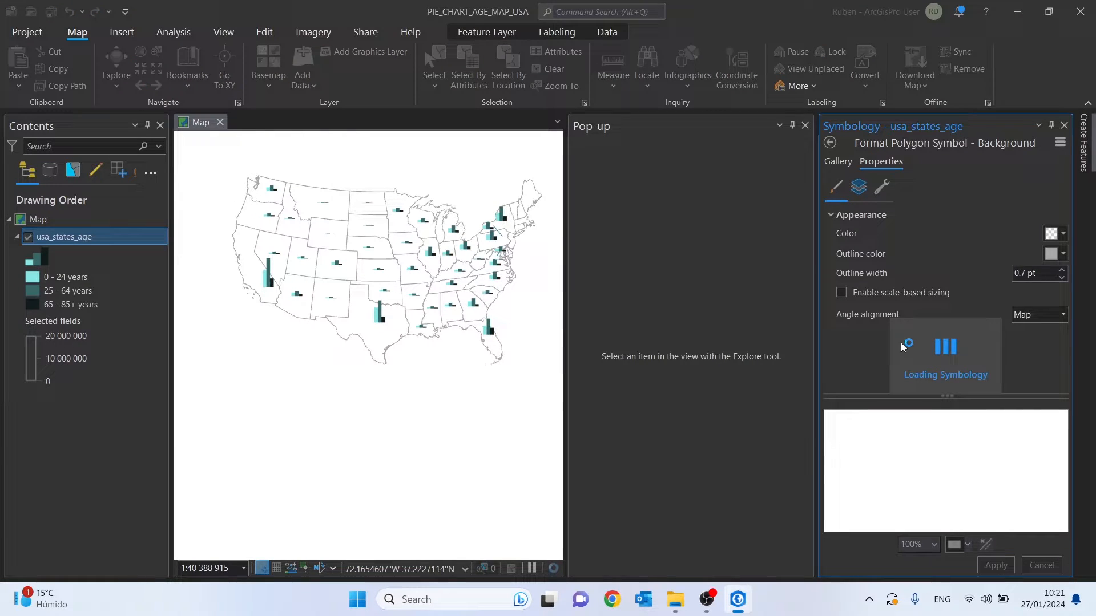
- Give the chart symbology's Background symbol a dark gray fill and a white outline with an adjusted width, and apply it
left_click(1058, 234)
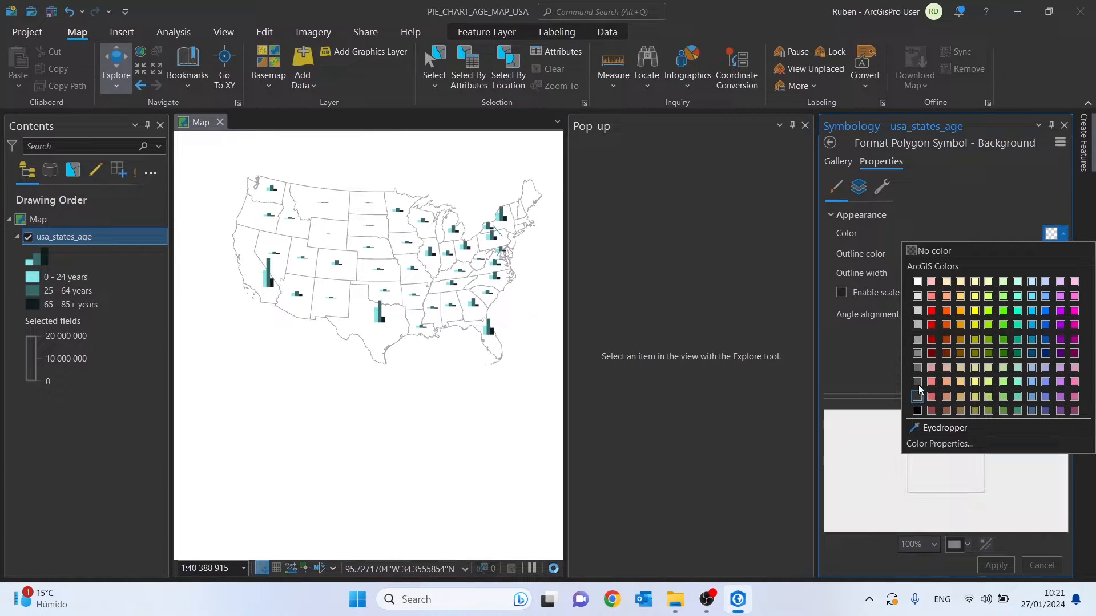
left_click(918, 382)
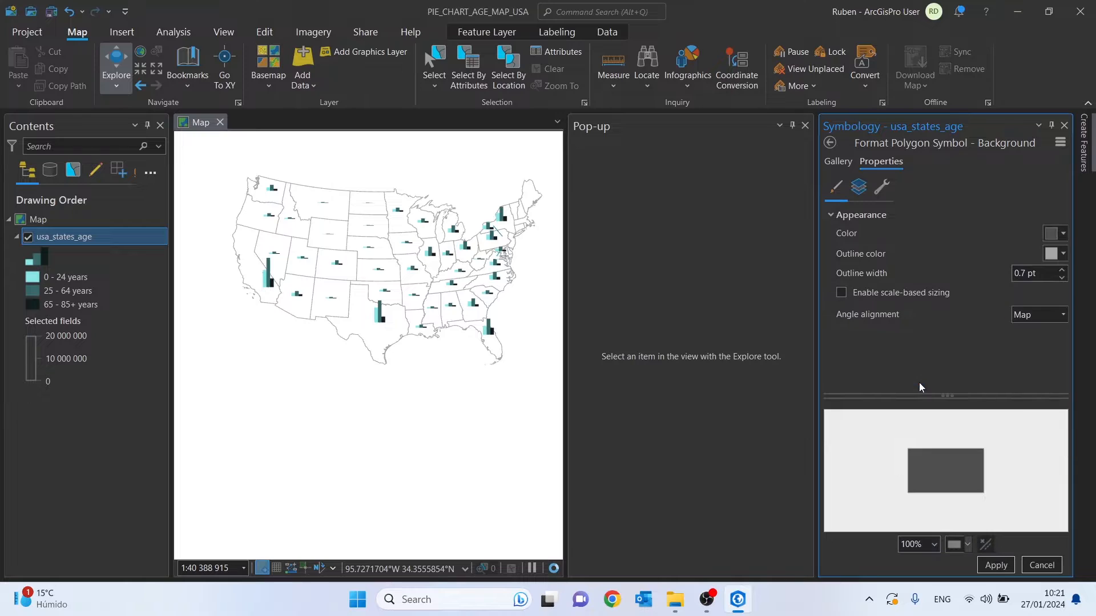
left_click(1059, 253)
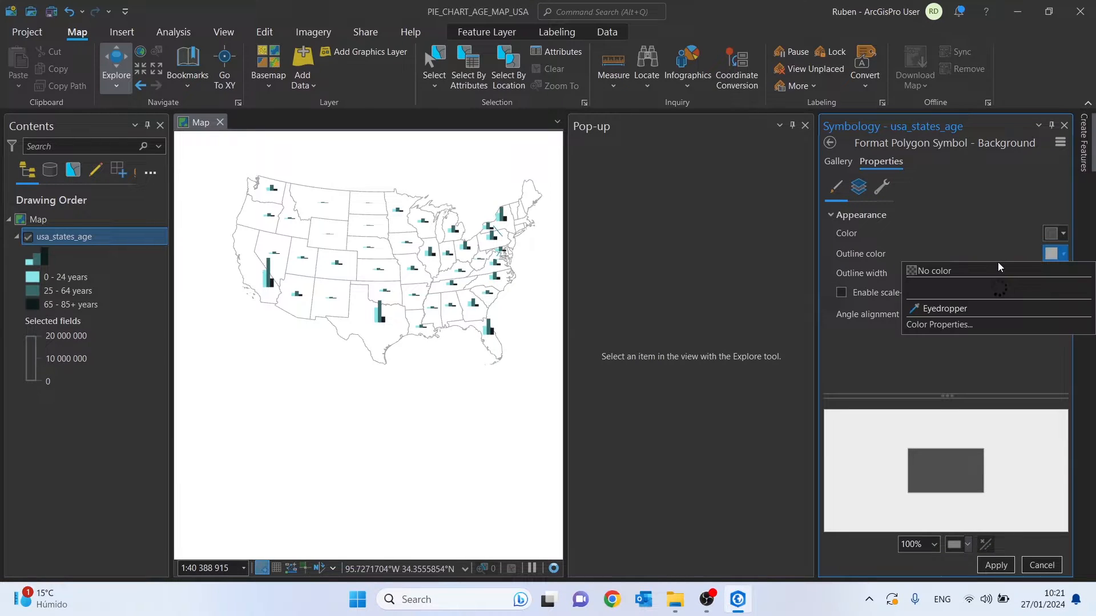
left_click(906, 283)
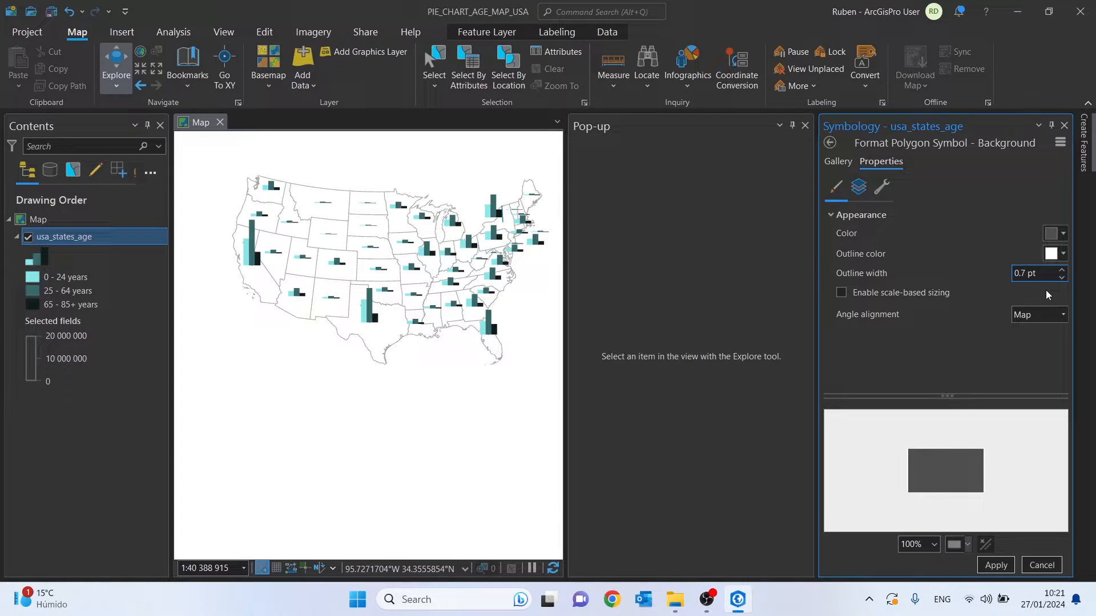
key("BackSpace")
type("1")
left_click(996, 565)
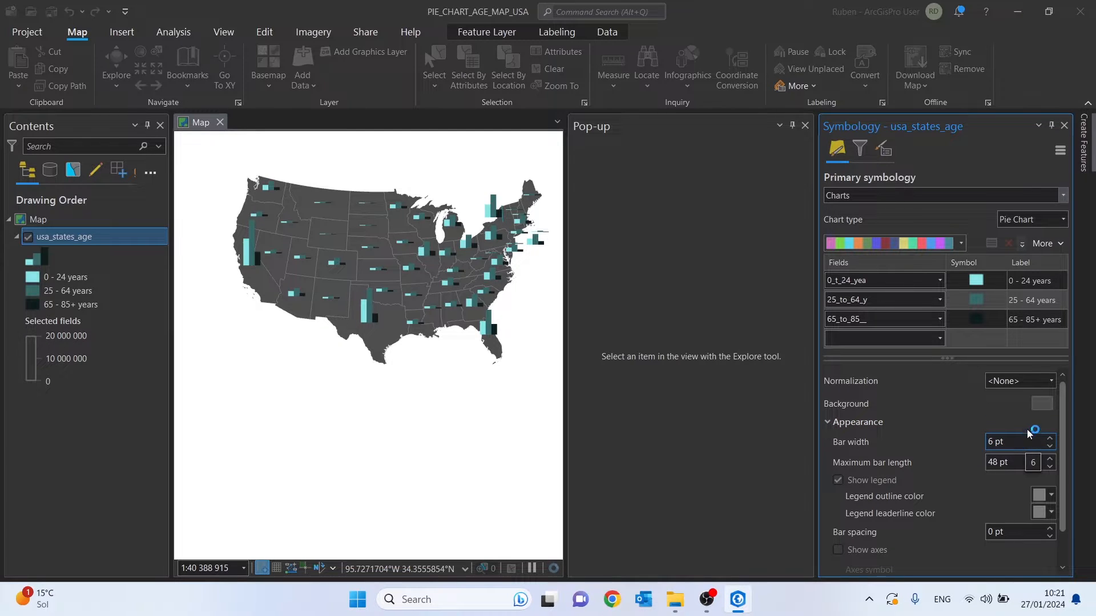
- Switch the chart type of the usa_states_age symbology to Bar Chart
left_click(1063, 220)
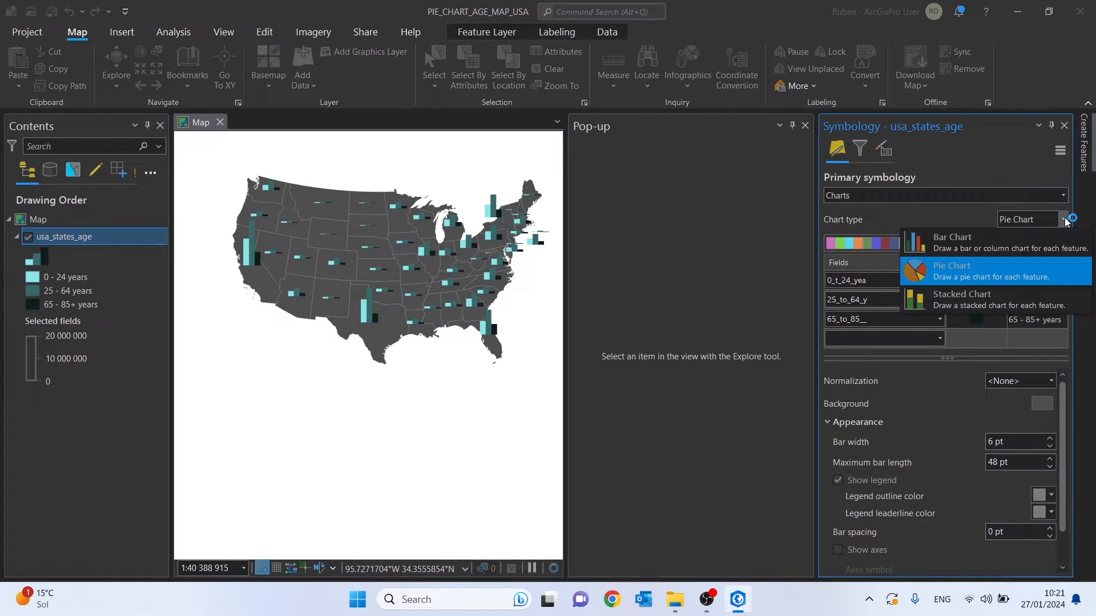
left_click(963, 242)
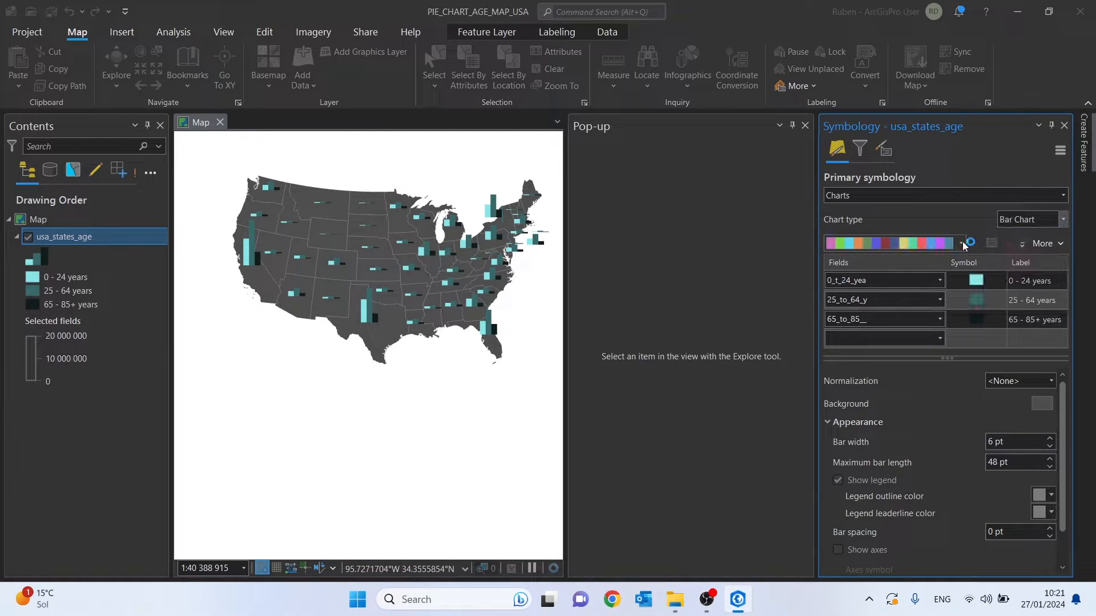
- Switch the chart type of the usa_states_age symbology back to Pie Chart
left_click(1064, 220)
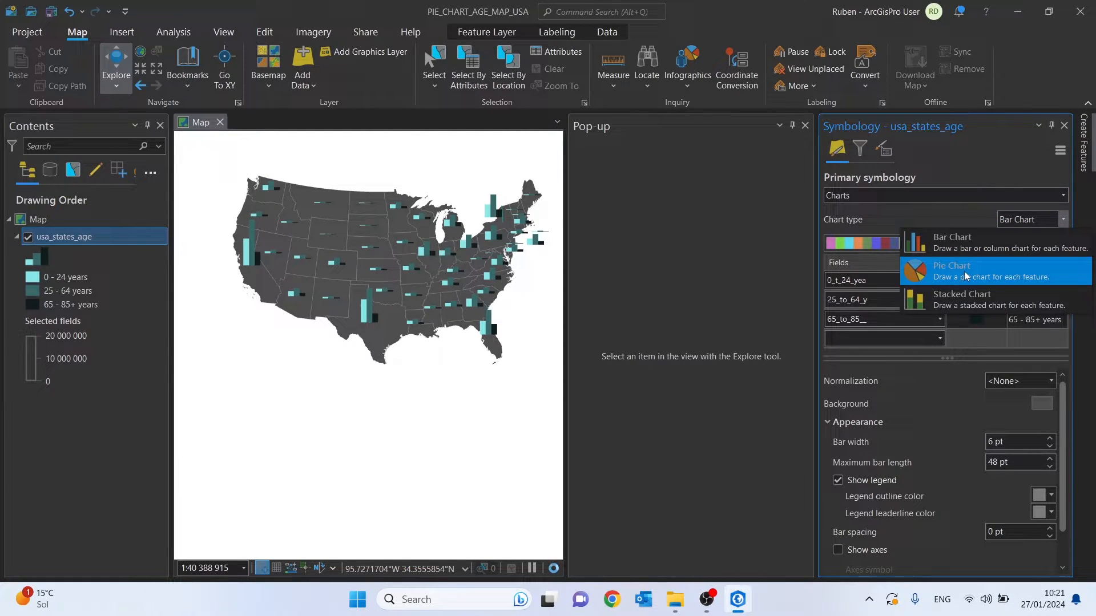
left_click(964, 271)
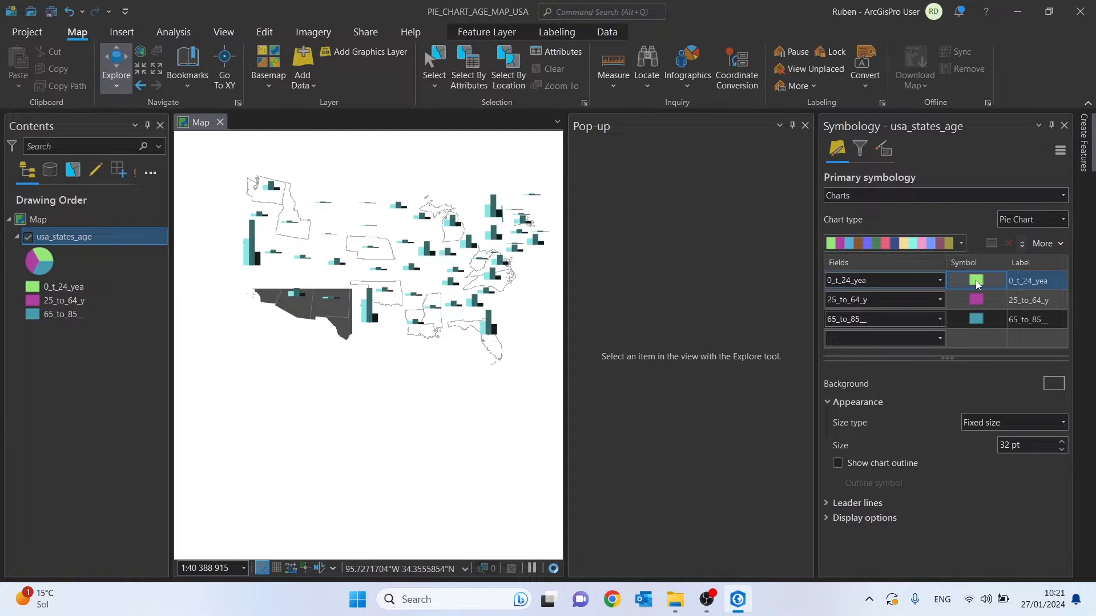
left_click(952, 300)
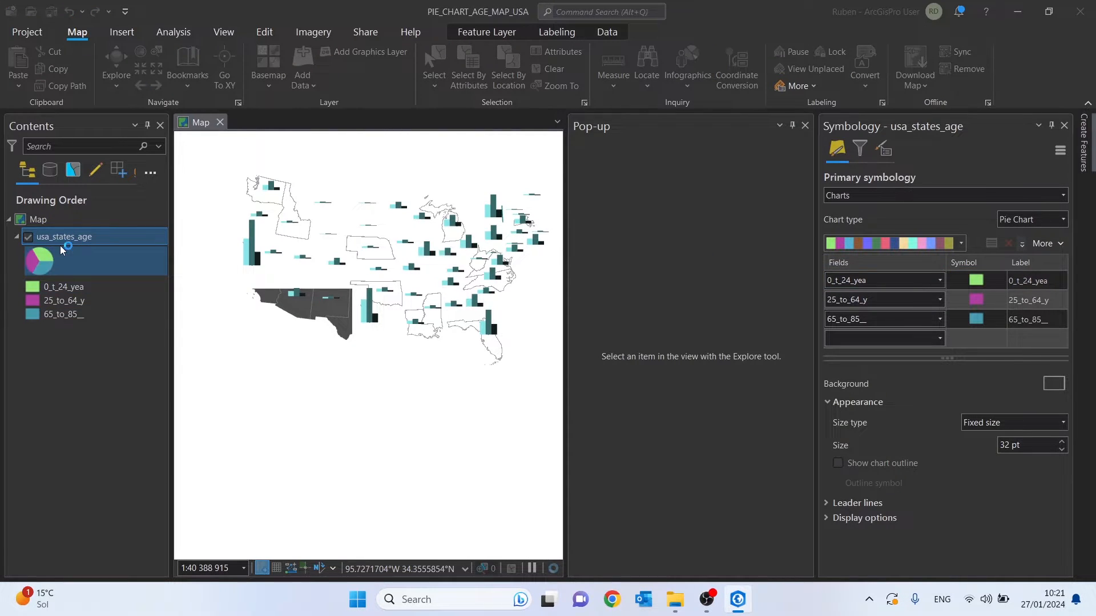
- Set the 0_t_24_yea symbol's outline to No color and its fill to the copied light cyan HEX code, and apply both
left_click(980, 278)
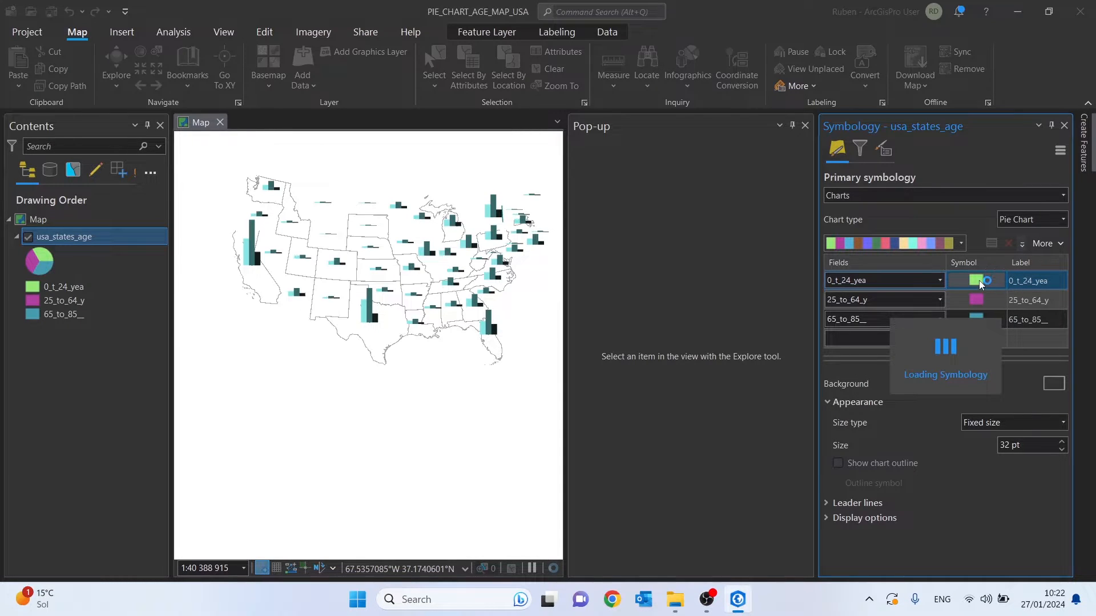
left_click(1062, 254)
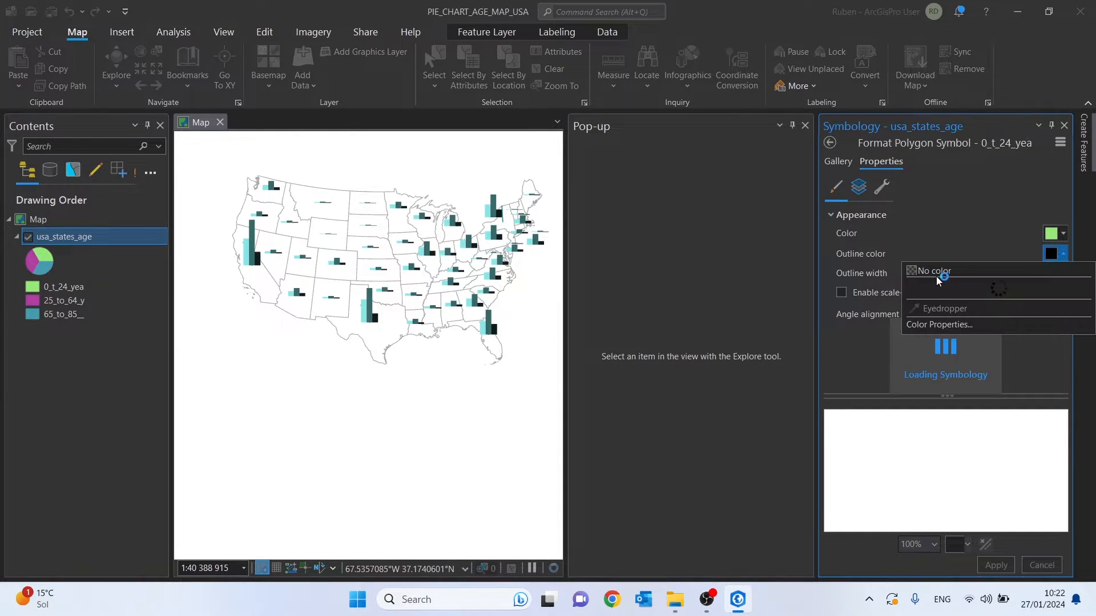
left_click(999, 279)
left_click(1063, 233)
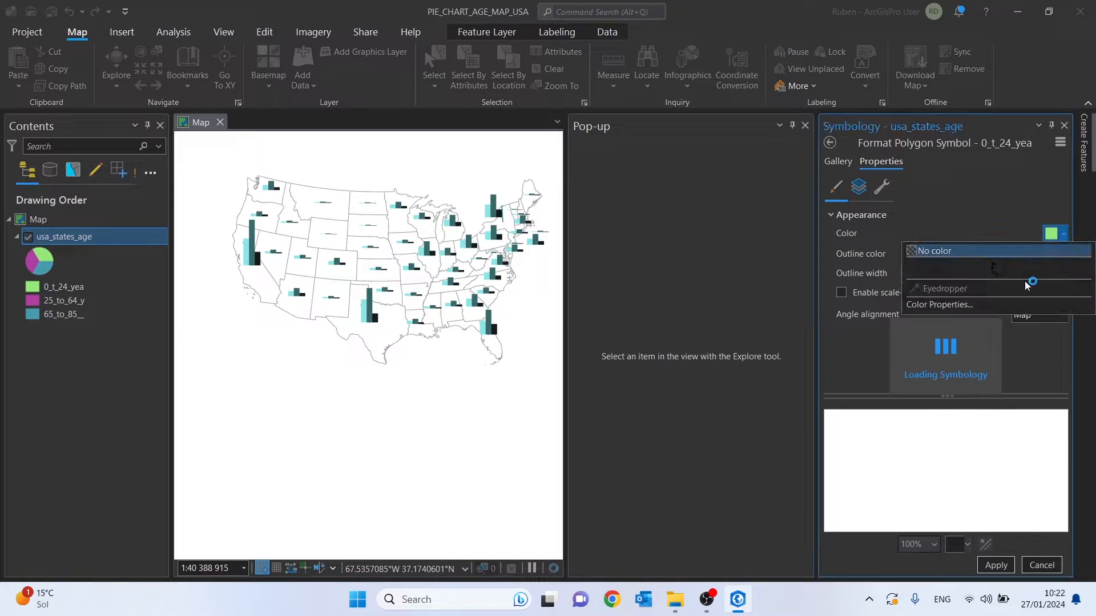
left_click(939, 305)
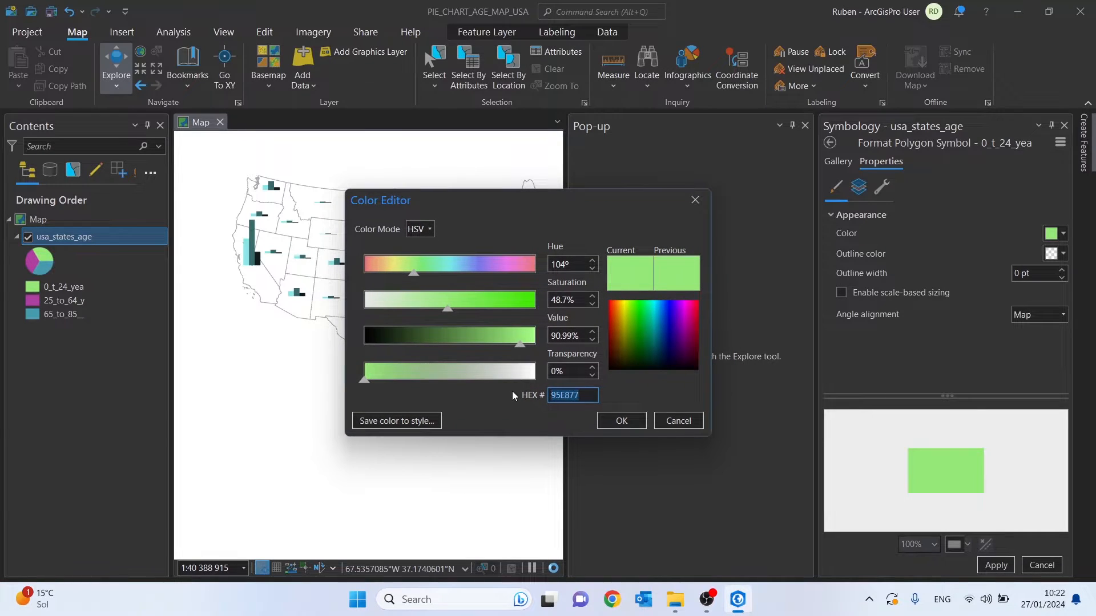
key("ctrl+v")
key("Return")
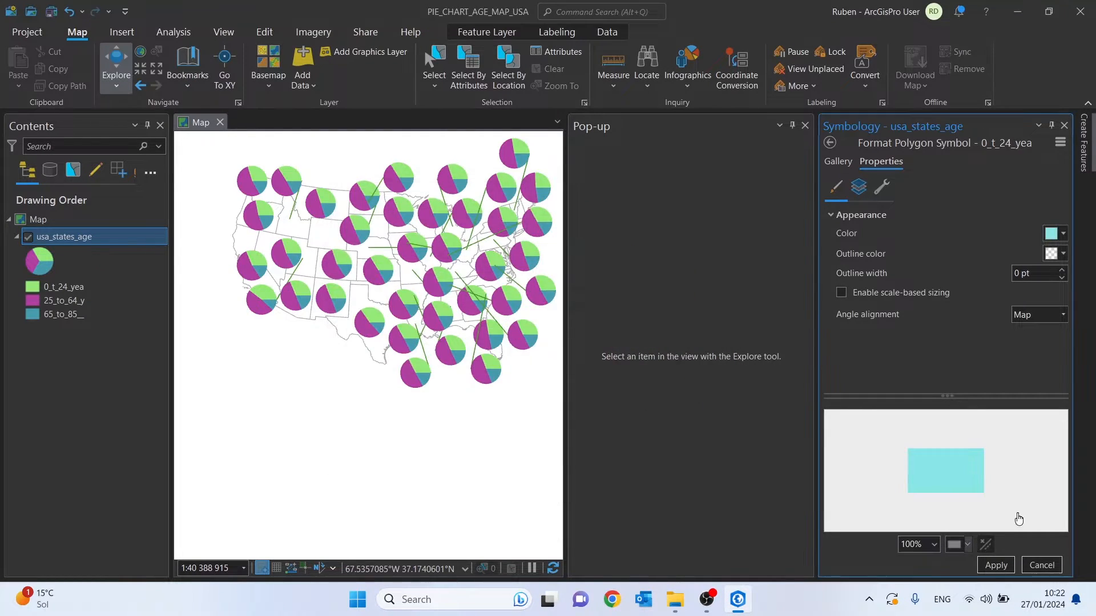
left_click(995, 565)
- Set the 25_to_64_y symbol's outline to No color and its fill to HEX 356969, and apply both
left_click(34, 301)
left_click(1055, 254)
left_click(936, 270)
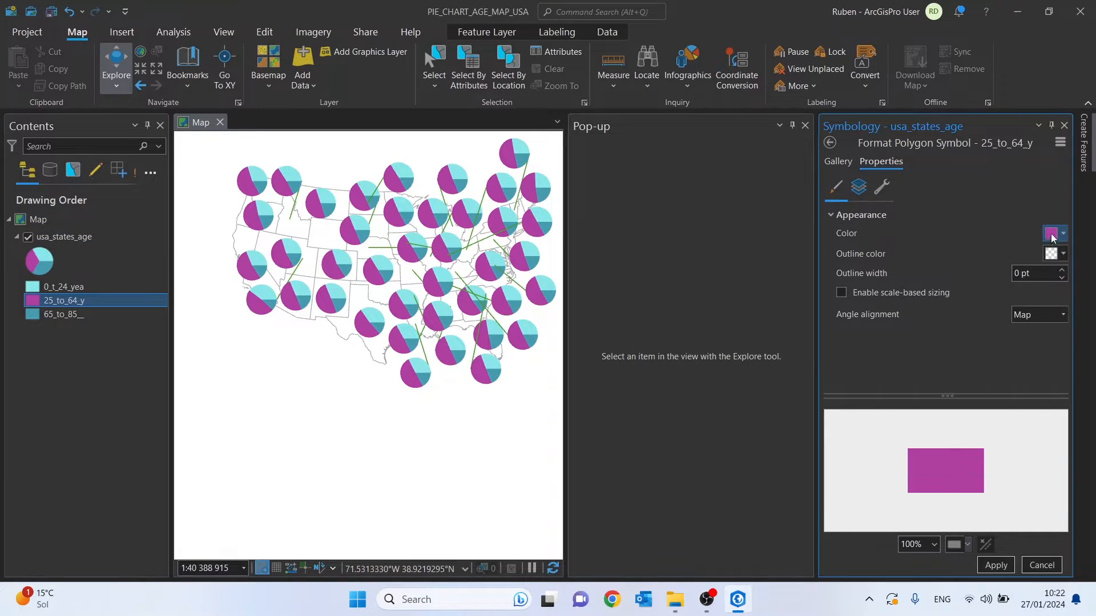
left_click(1053, 236)
left_click(958, 425)
left_click_drag(583, 395, 536, 394)
type("356969")
left_click(620, 420)
left_click(995, 565)
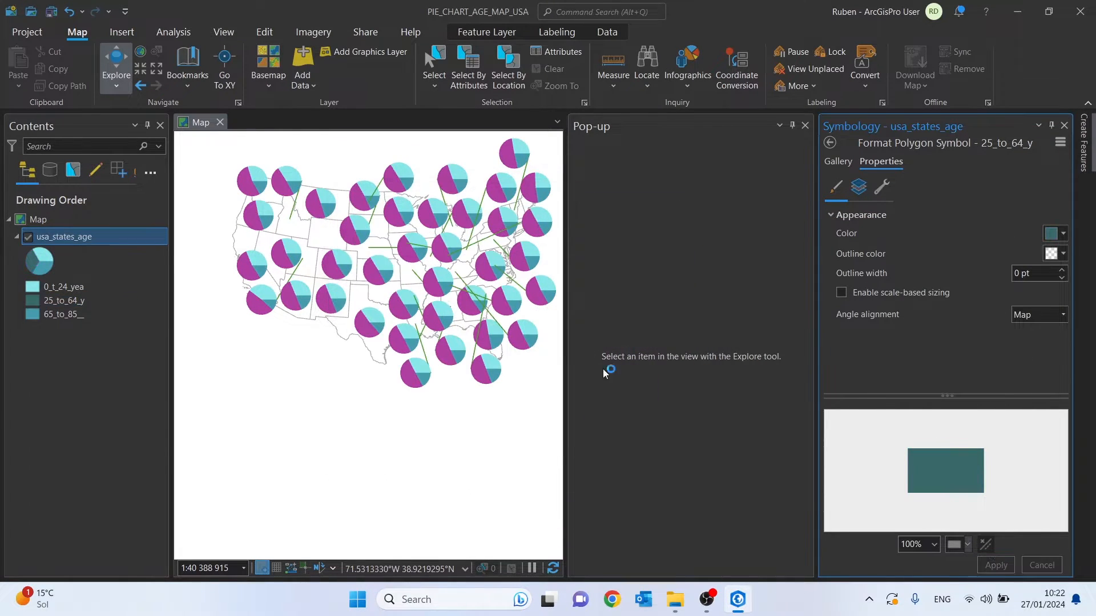
- Set the 65_to_85__ symbol's outline to No color and its fill to HEX 0F1C1C, and apply both
left_click(33, 314)
left_click(1055, 254)
left_click(935, 270)
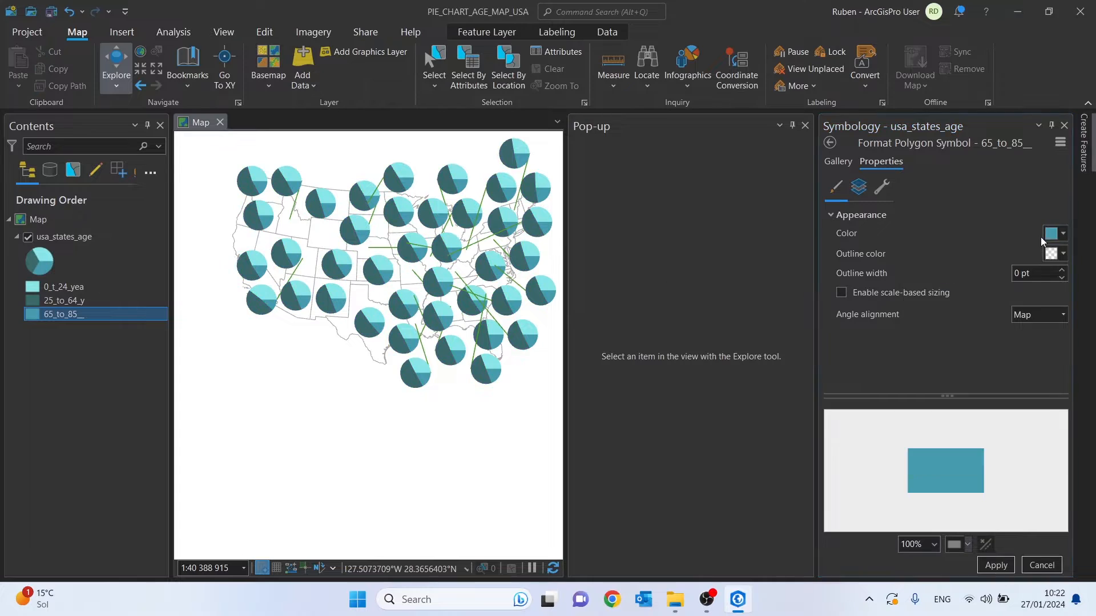
left_click(1052, 235)
left_click(959, 425)
left_click_drag(584, 394, 519, 393)
type("0F1C1C")
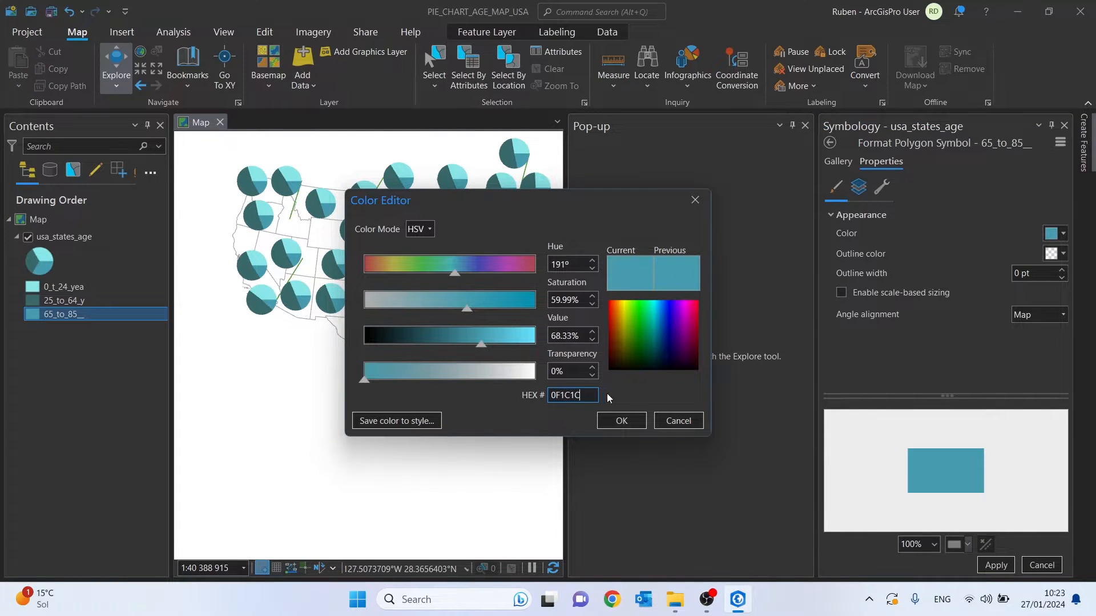
left_click(620, 420)
left_click(996, 565)
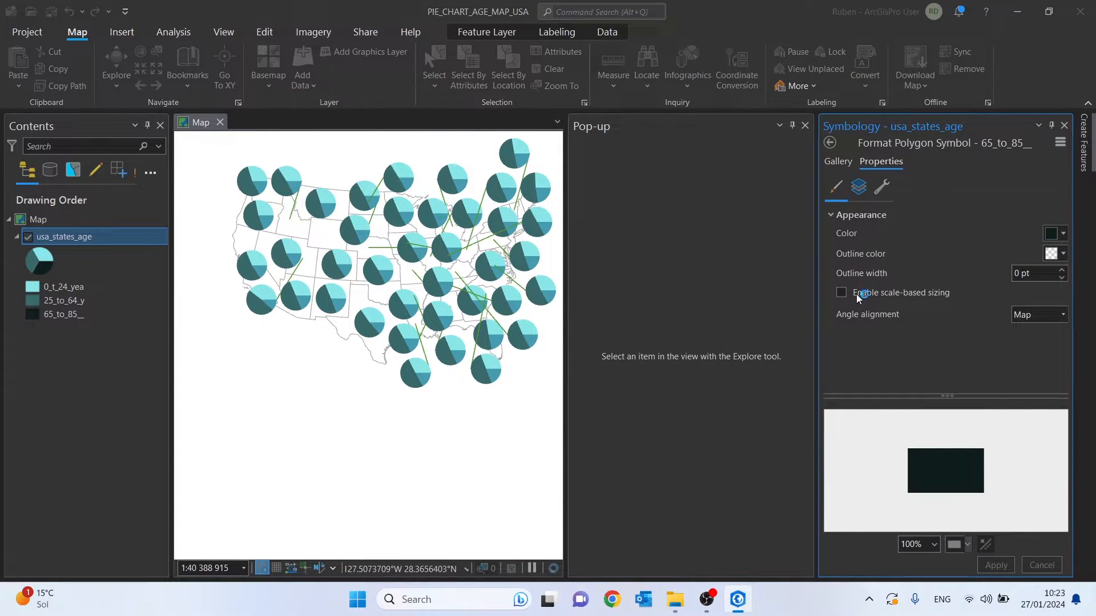
- Give the pie chart Background symbol a white 0.1 pt outline and a dark gray fill, and apply them
left_click(830, 143)
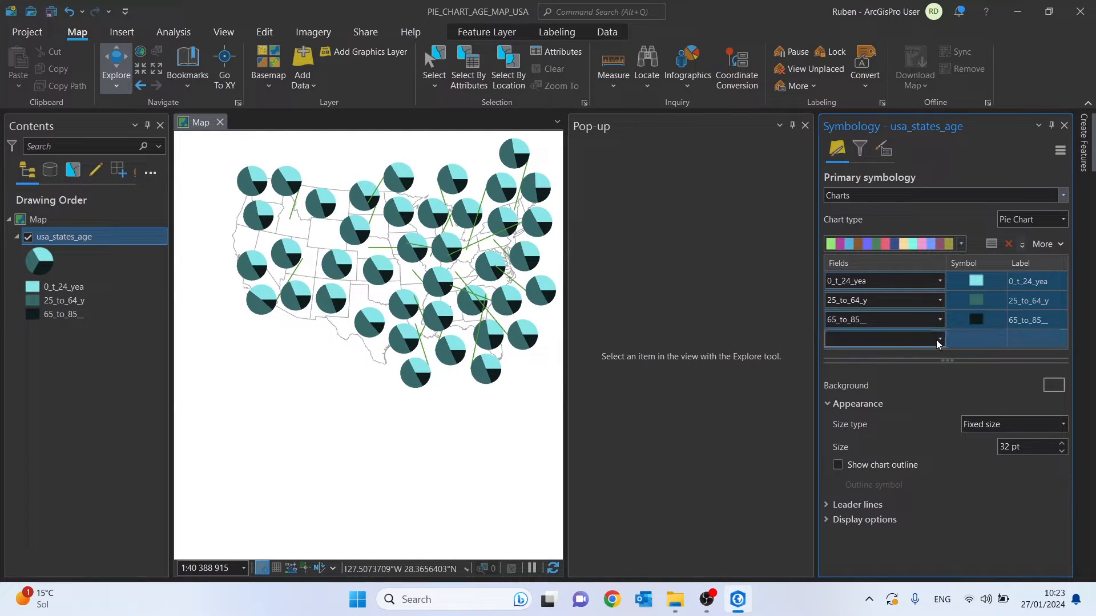
left_click(1060, 389)
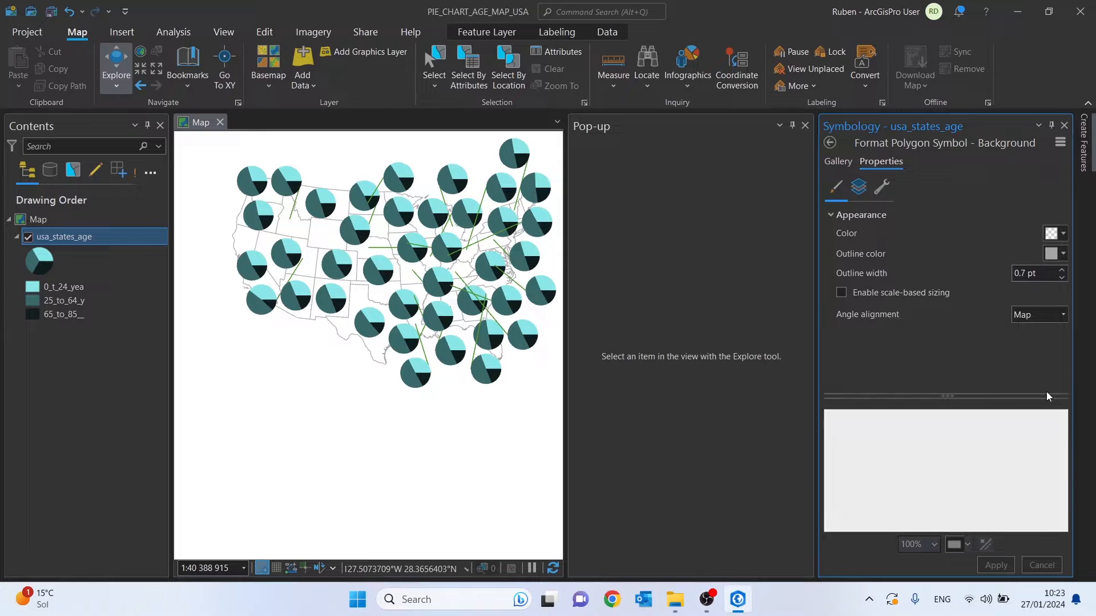
left_click(1051, 257)
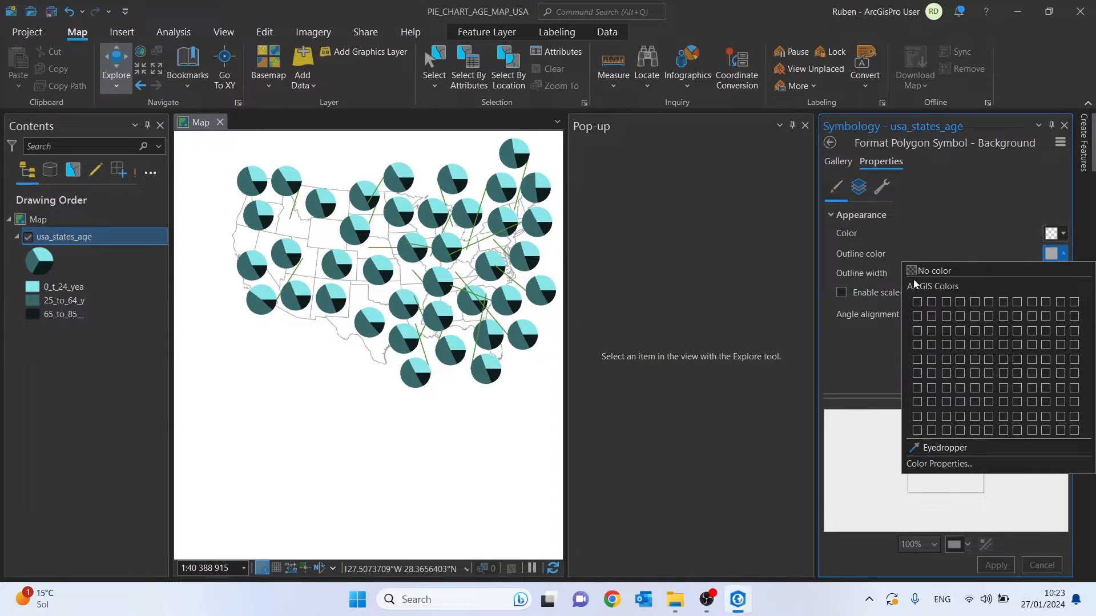
left_click(916, 302)
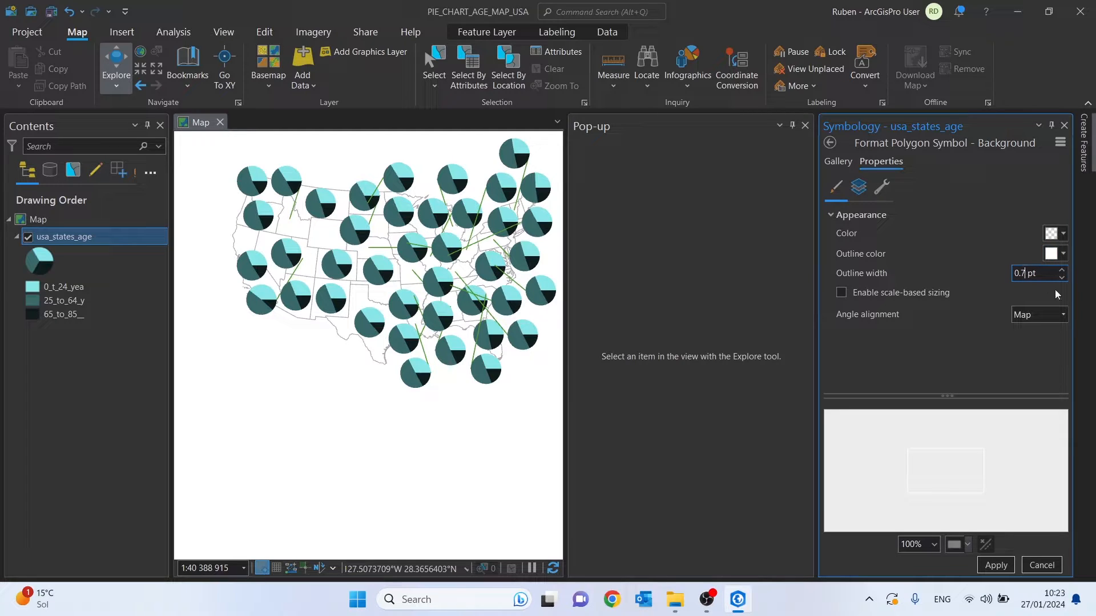
left_click(1056, 233)
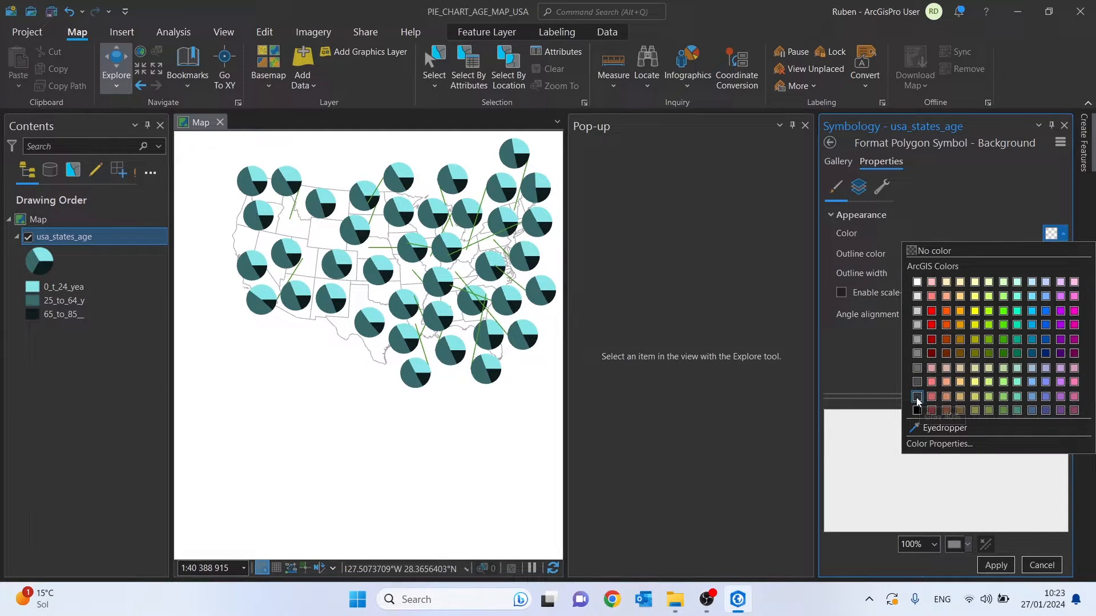
left_click(916, 397)
left_click(998, 565)
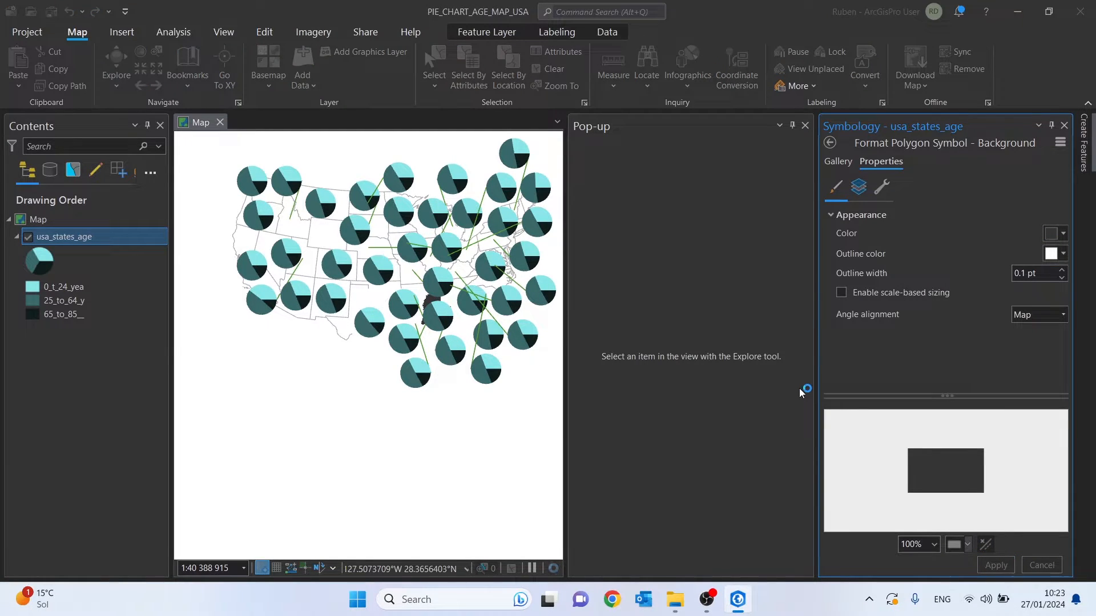
scroll(444, 300, "up", 3)
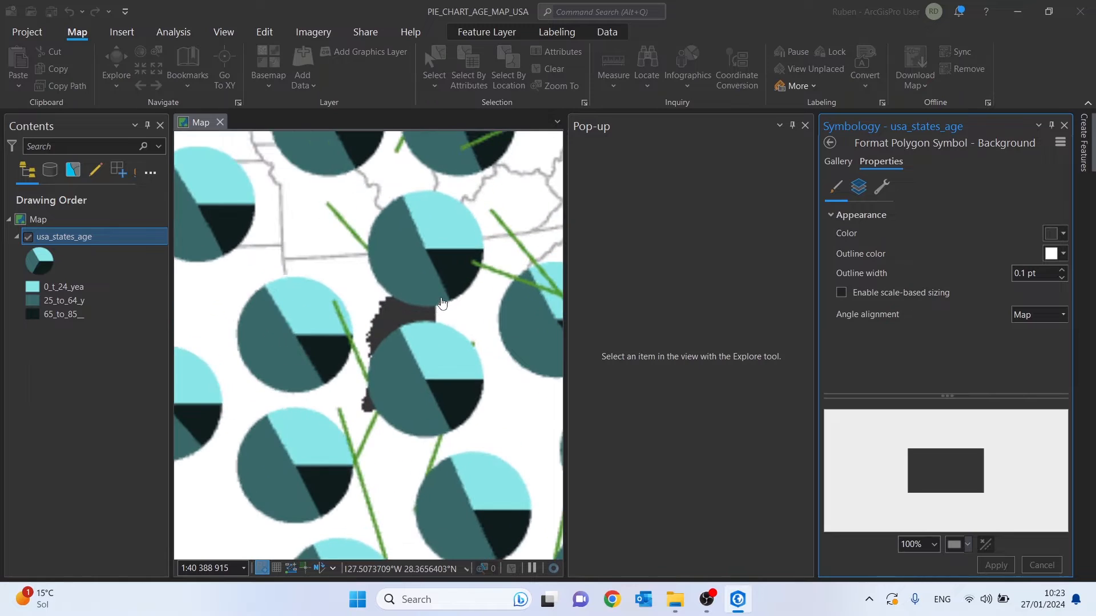
scroll(444, 303, "down", 3)
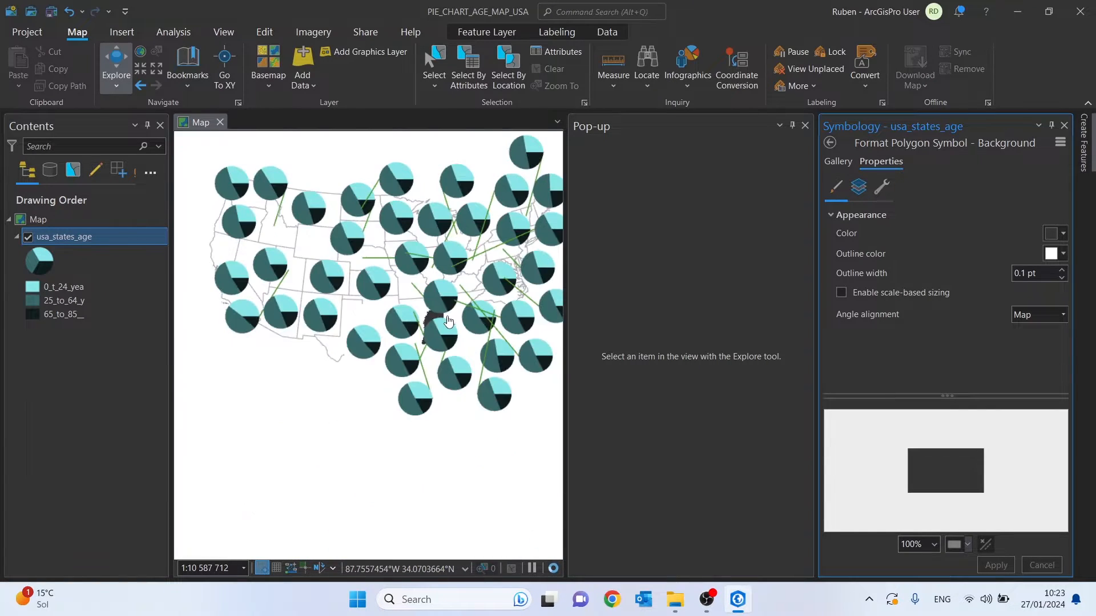
- Set the pie charts' size type to Sum of selected fields with a minimum size of 8 pt
left_click(829, 143)
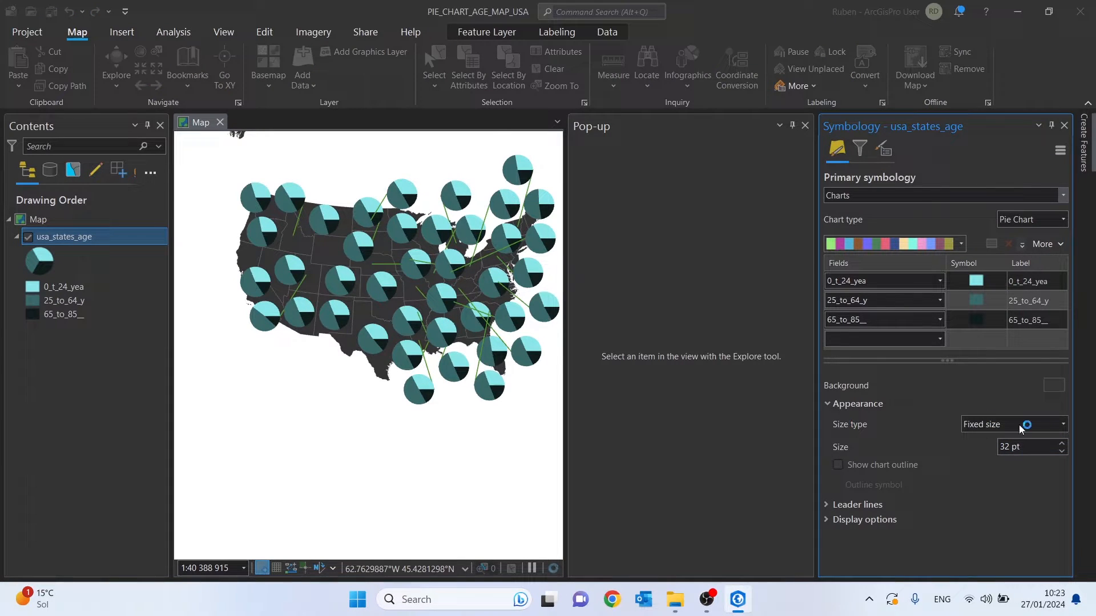
left_click(1064, 424)
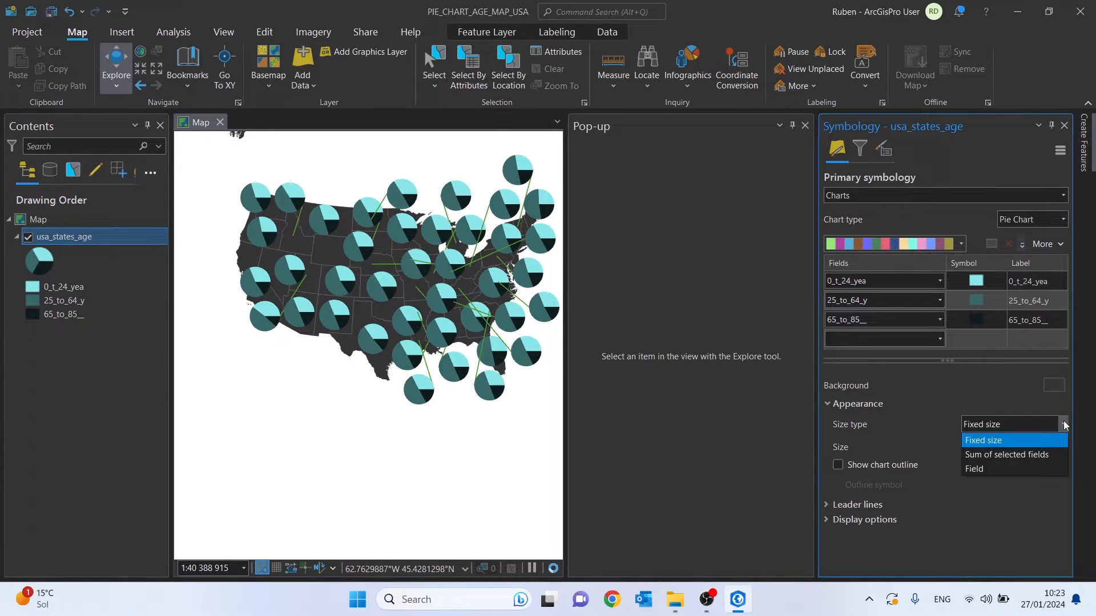
left_click(1004, 455)
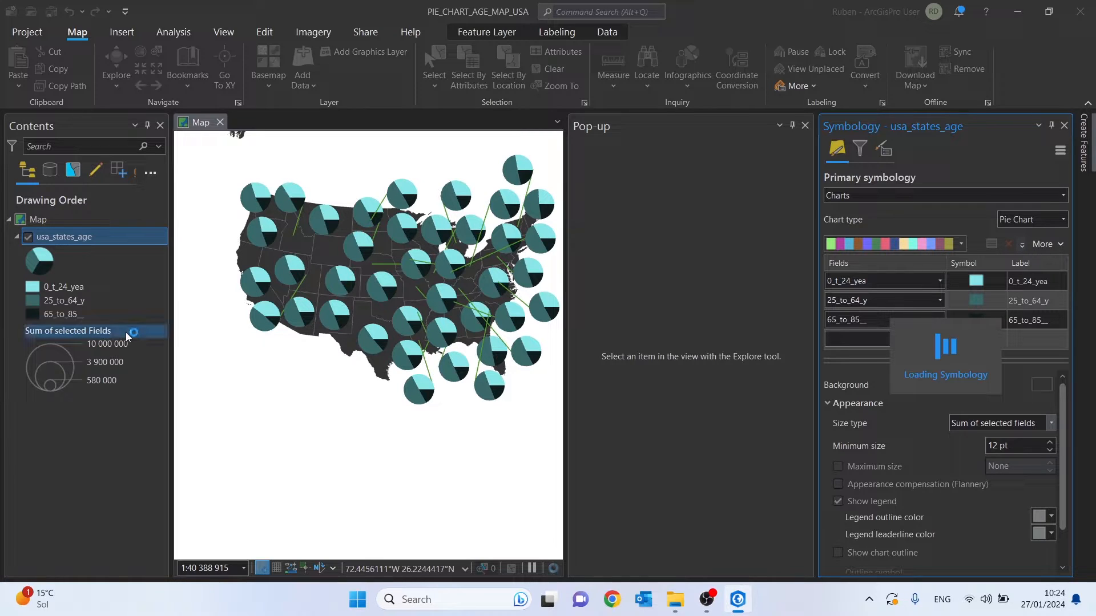
left_click(98, 351)
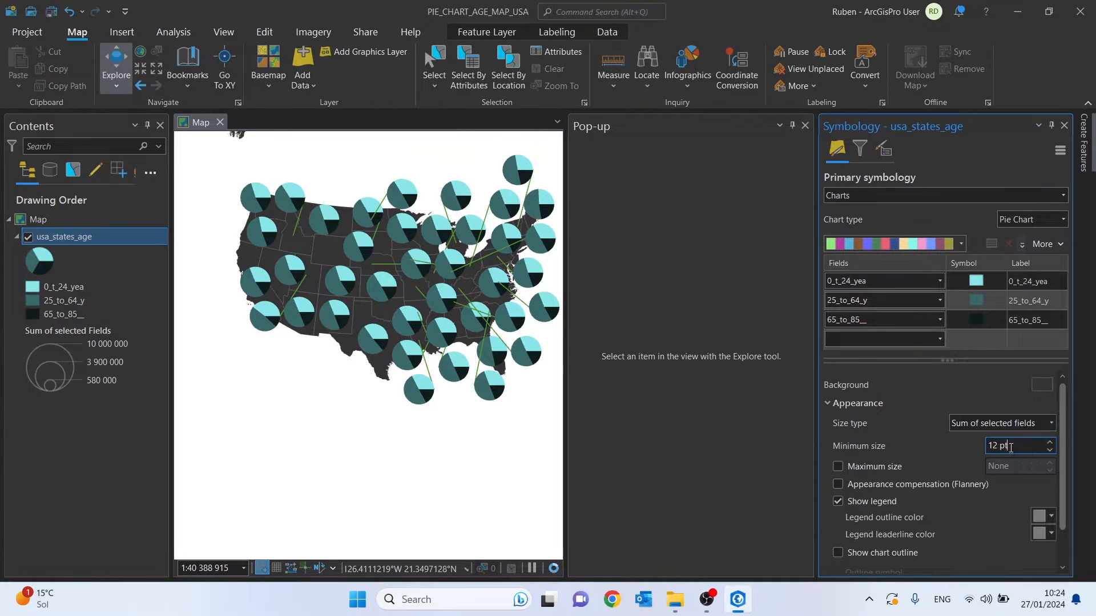
left_click_drag(1018, 445, 987, 448)
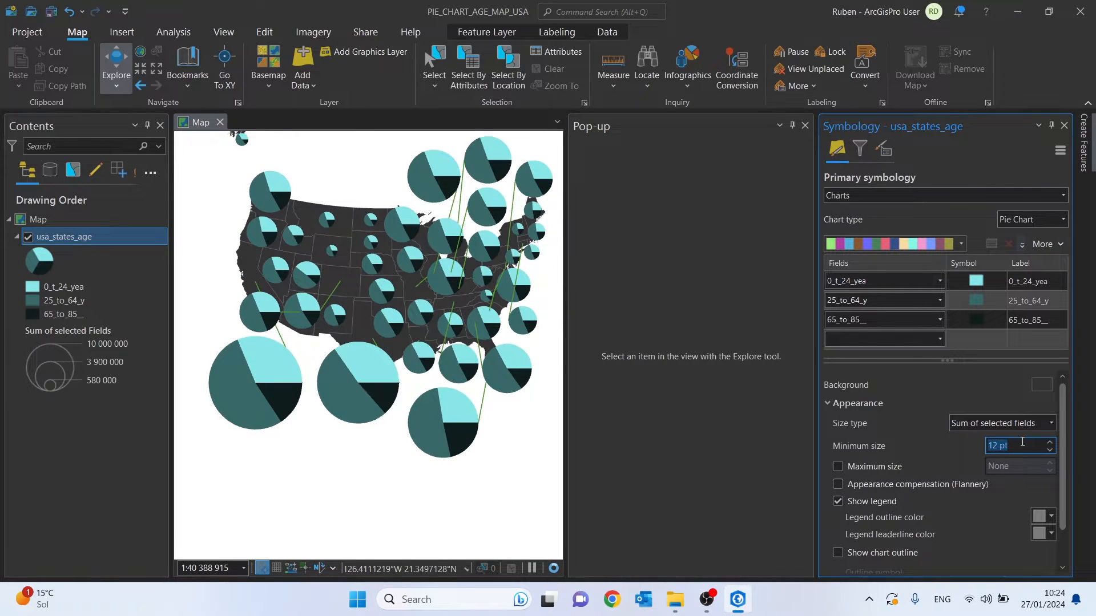
type("8")
key("Return")
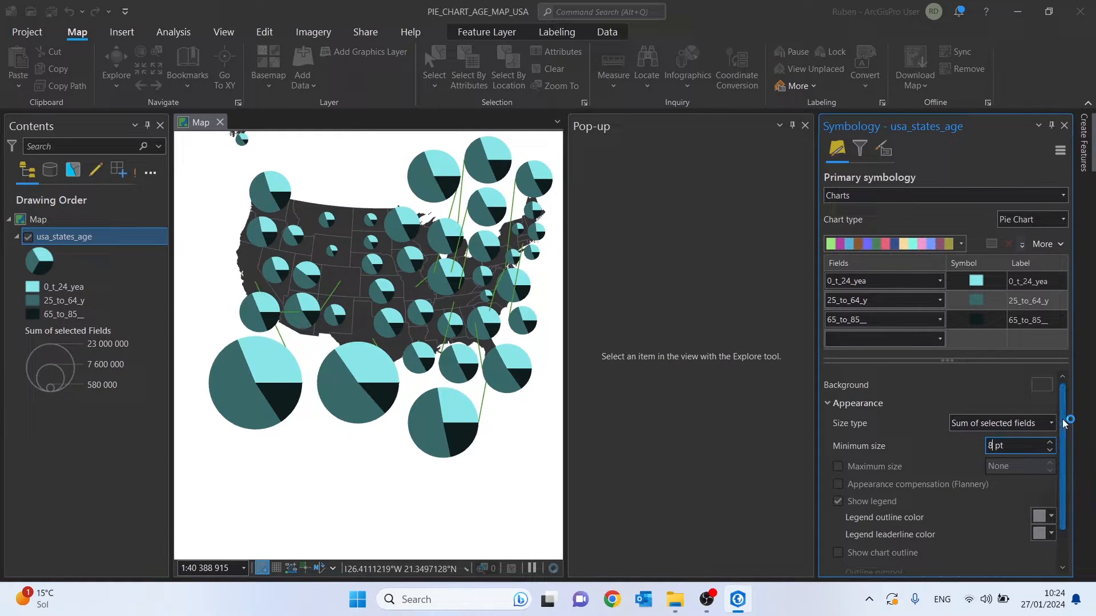
- Turn off Prevent chart overlap in the pie charts' leader line settings
left_click_drag(1067, 427, 1067, 446)
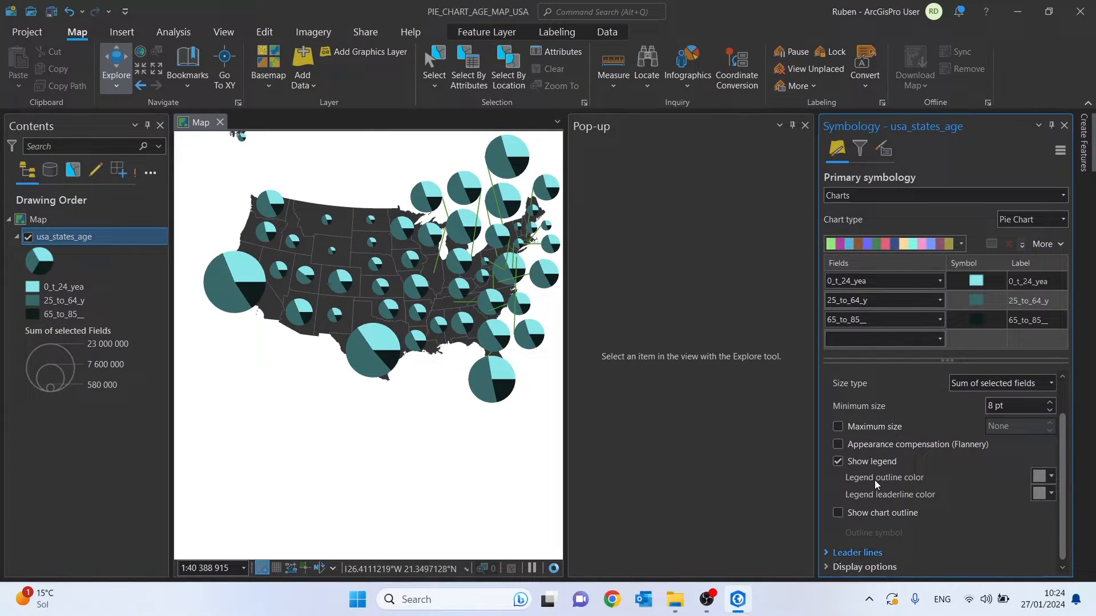
scroll(876, 499, "down", 5)
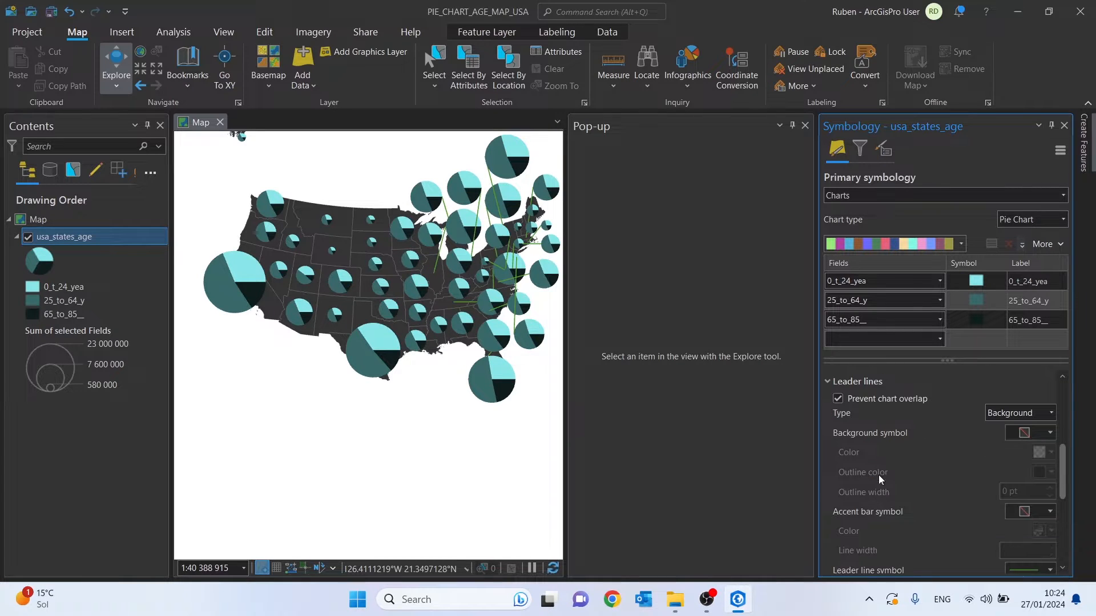
scroll(879, 441, "up", 1)
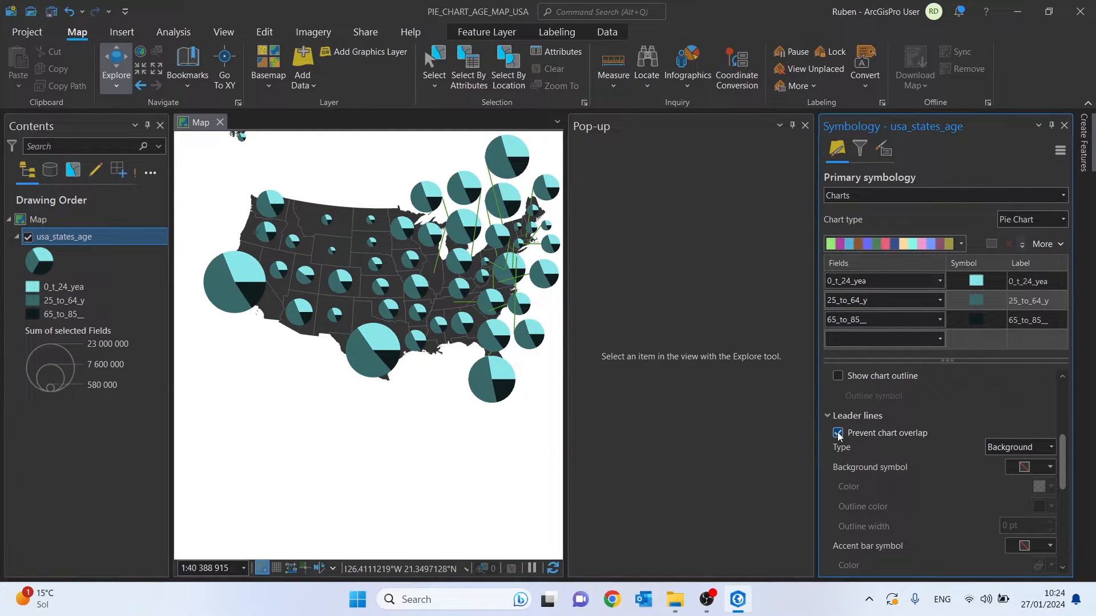
left_click(838, 435)
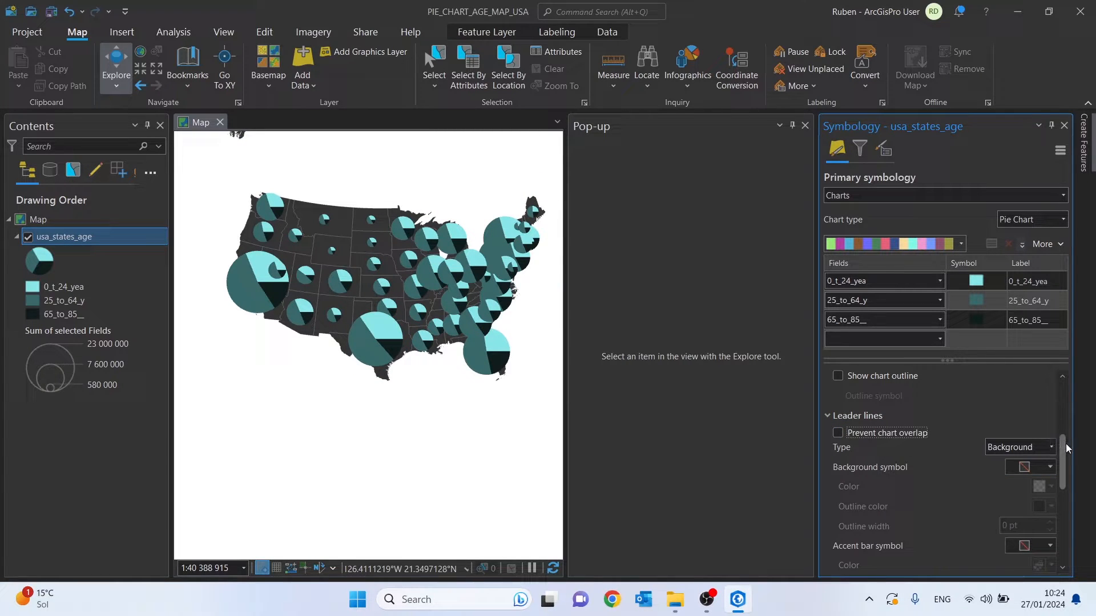
- Set the pie charts' orientation to Clockwise in the display options and close the Pop-up pane
left_click_drag(1067, 449, 1066, 505)
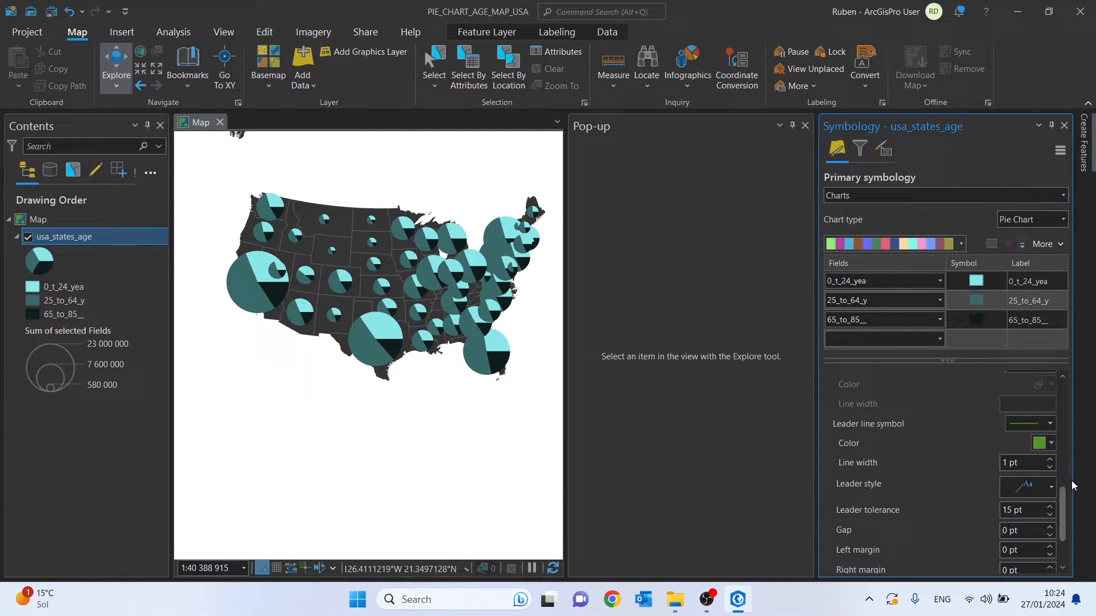
mouse_move(1064, 501)
left_mouse_down()
mouse_move(1058, 462)
mouse_move(1059, 503)
left_mouse_up()
scroll(1067, 525, "down", 1)
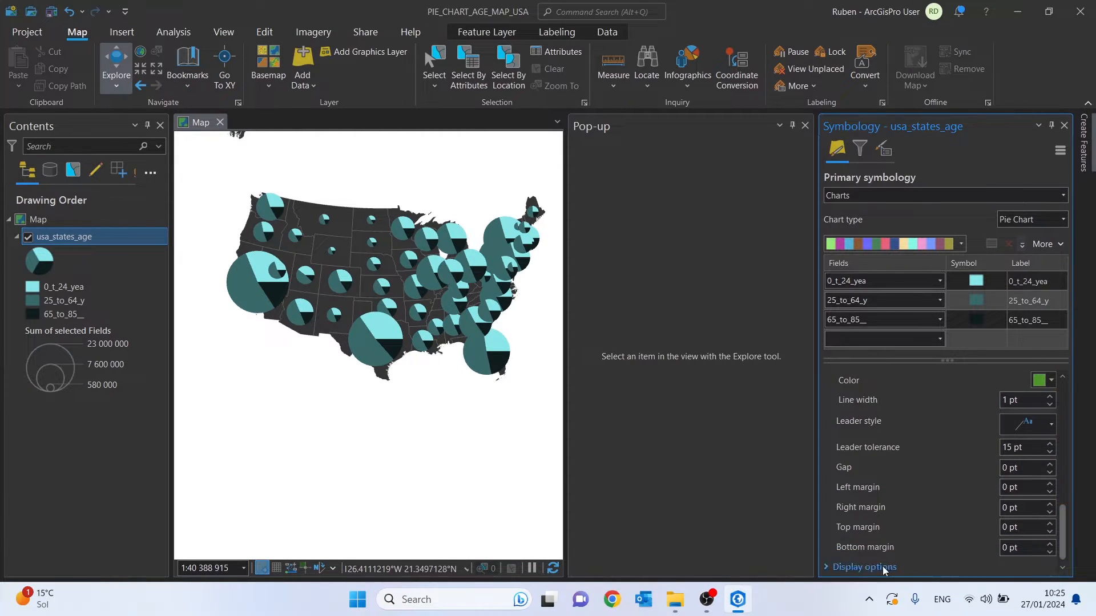
scroll(1056, 511, "down", 3)
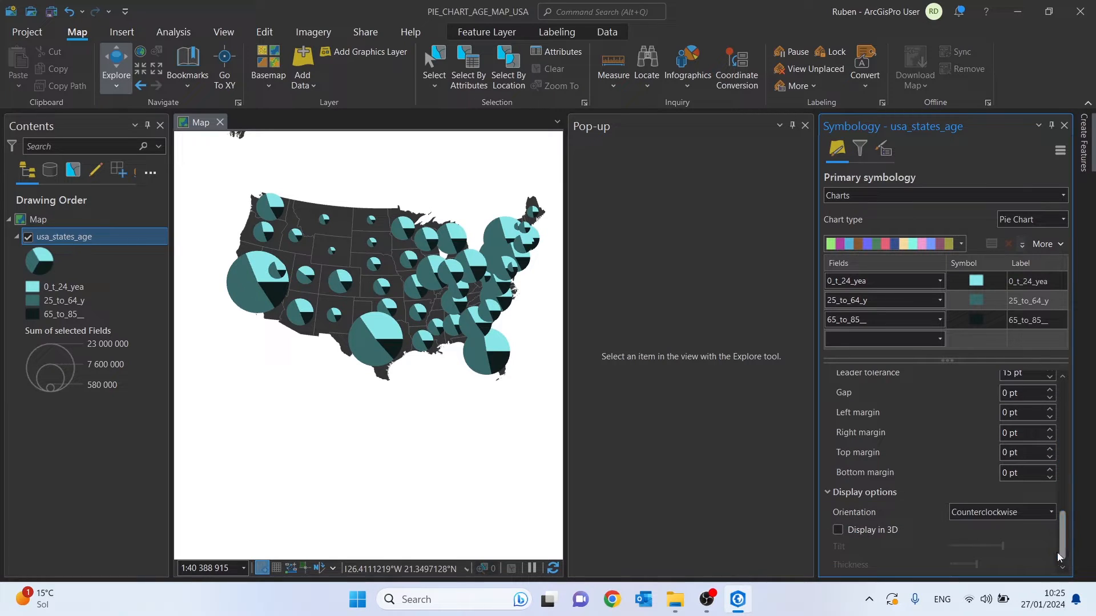
left_click(1053, 511)
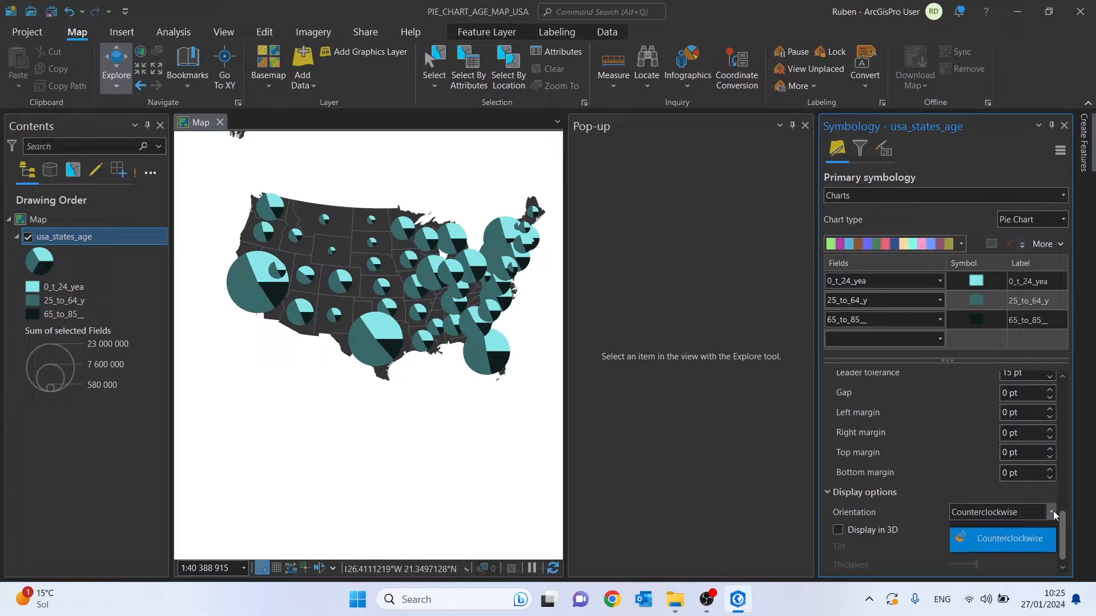
left_click(990, 528)
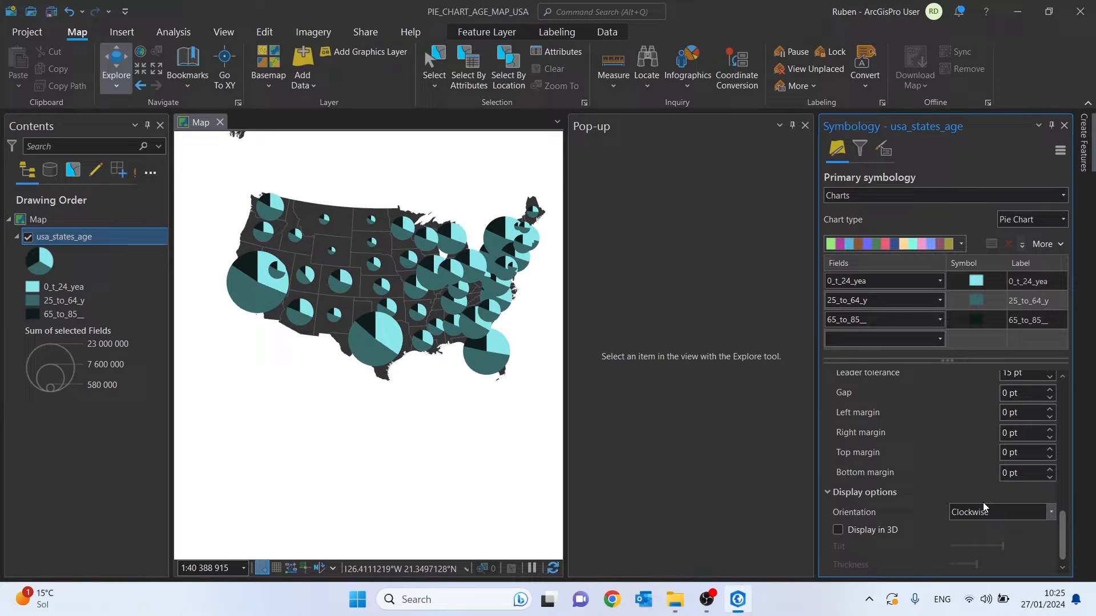
left_click(804, 125)
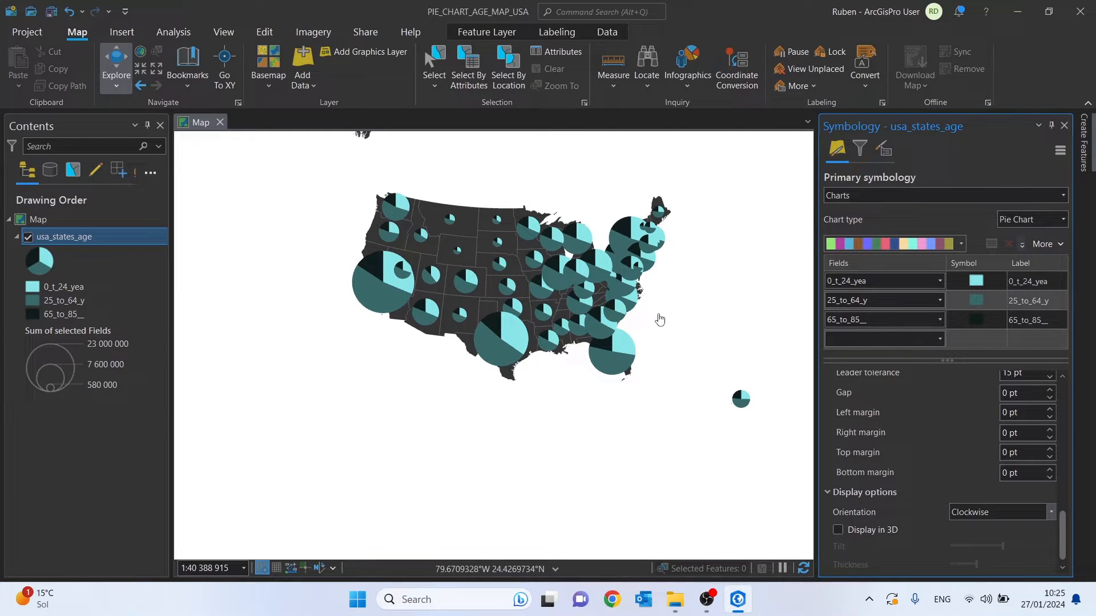
- Set the map's background color to black in its general properties and apply it
right_click(49, 217)
left_click(94, 540)
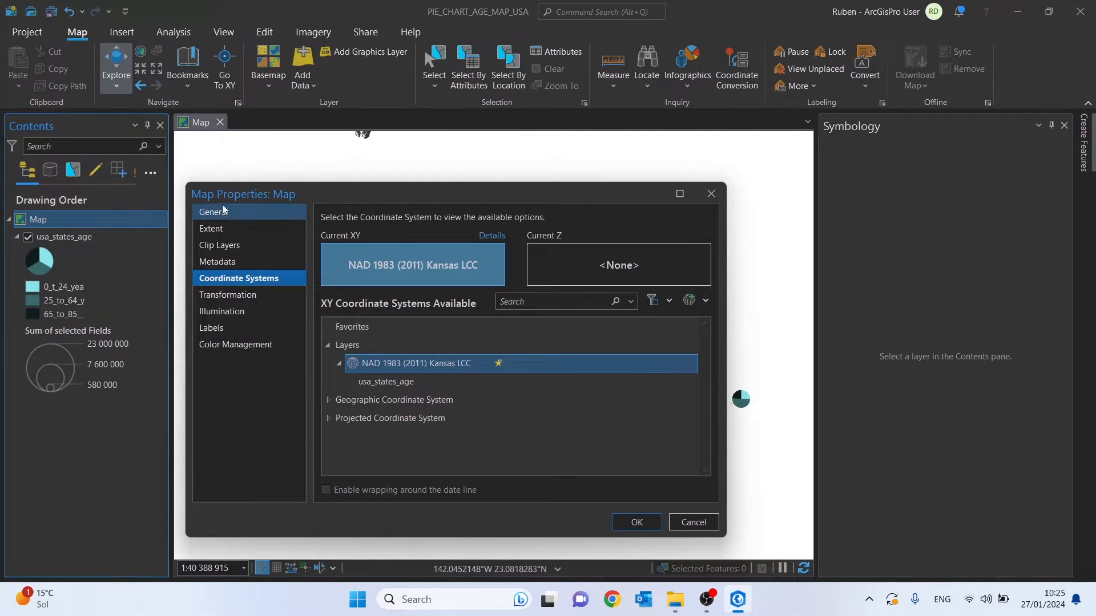
left_click(230, 345)
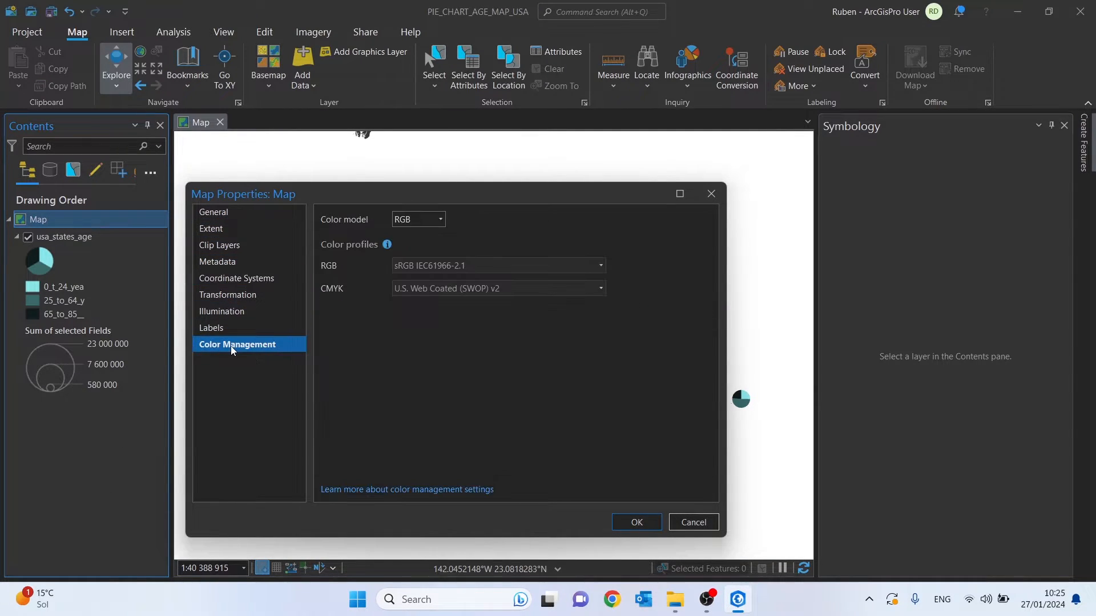
left_click(232, 327)
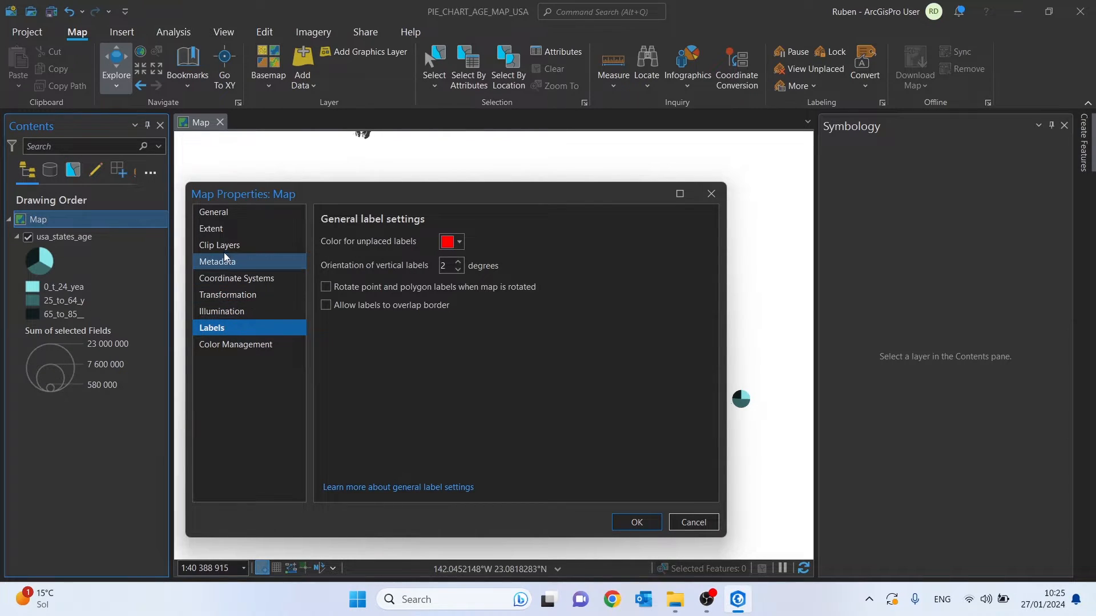
left_click(221, 213)
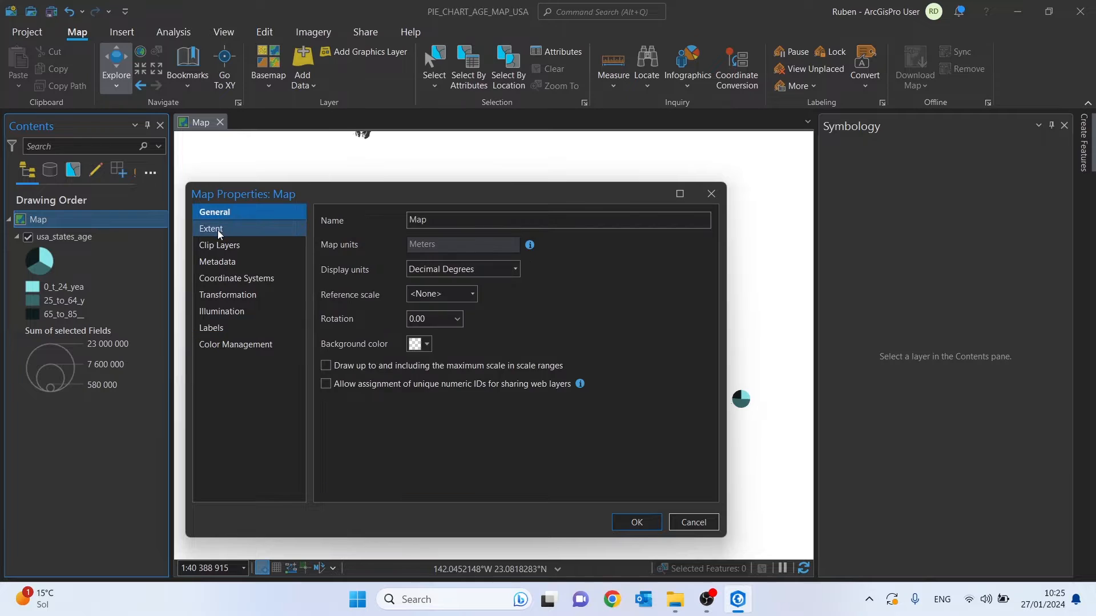
left_click(424, 345)
left_click(425, 521)
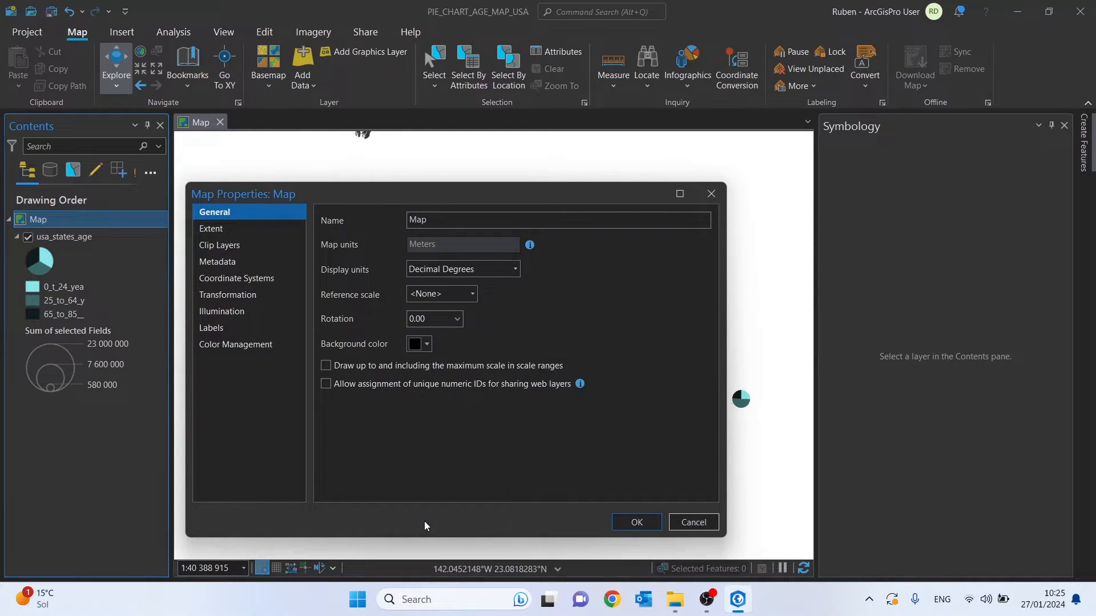
left_click(637, 522)
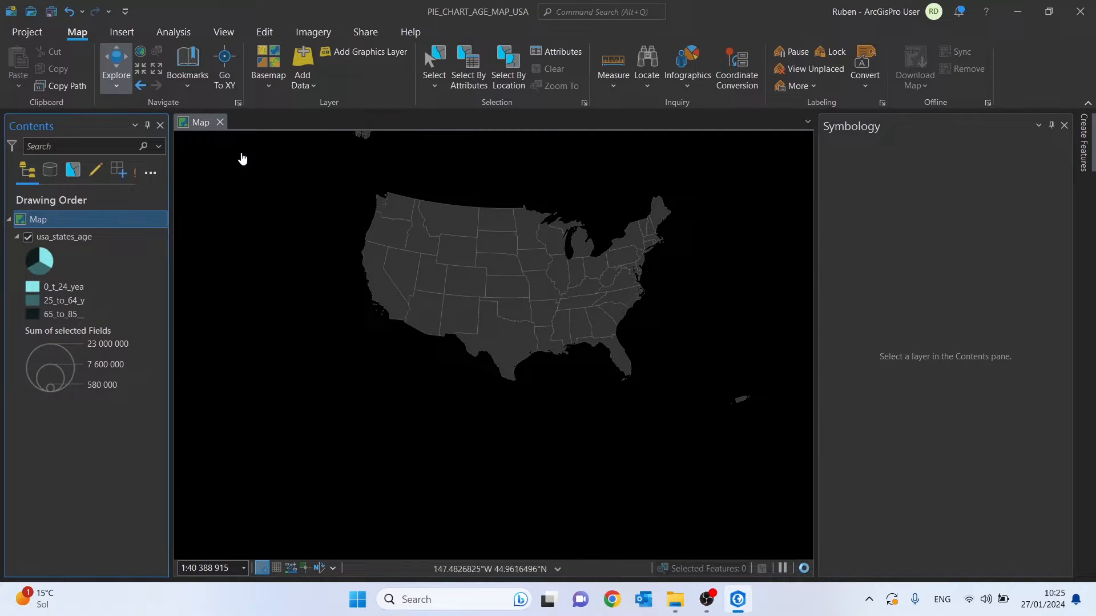
- Create a new ISO landscape A4 layout (210 mm x 297 mm) for the map
left_click_drag(460, 266, 414, 302)
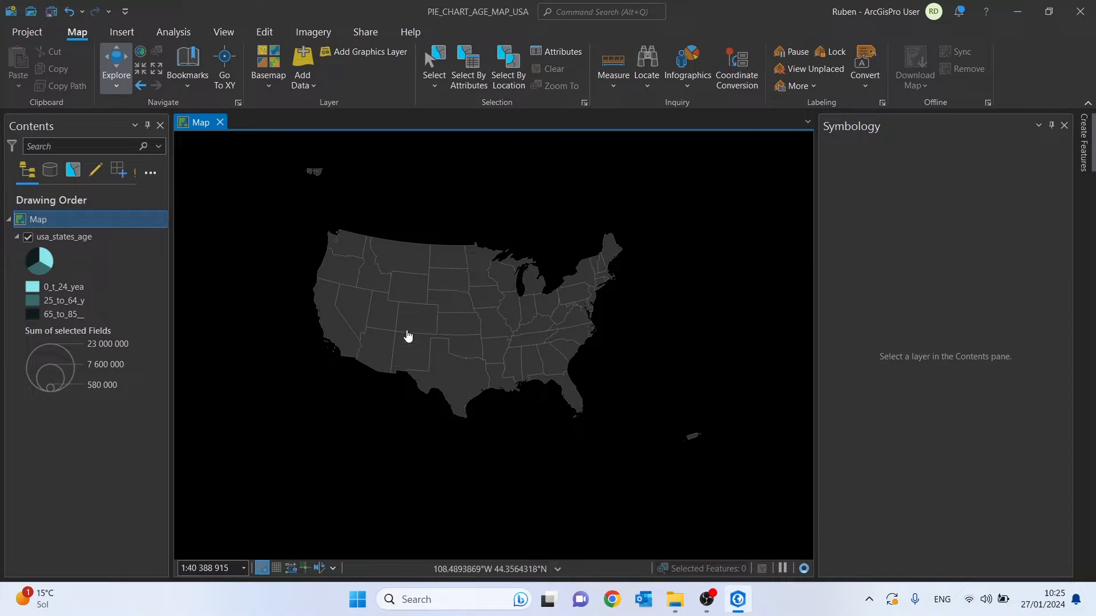
left_click(127, 36)
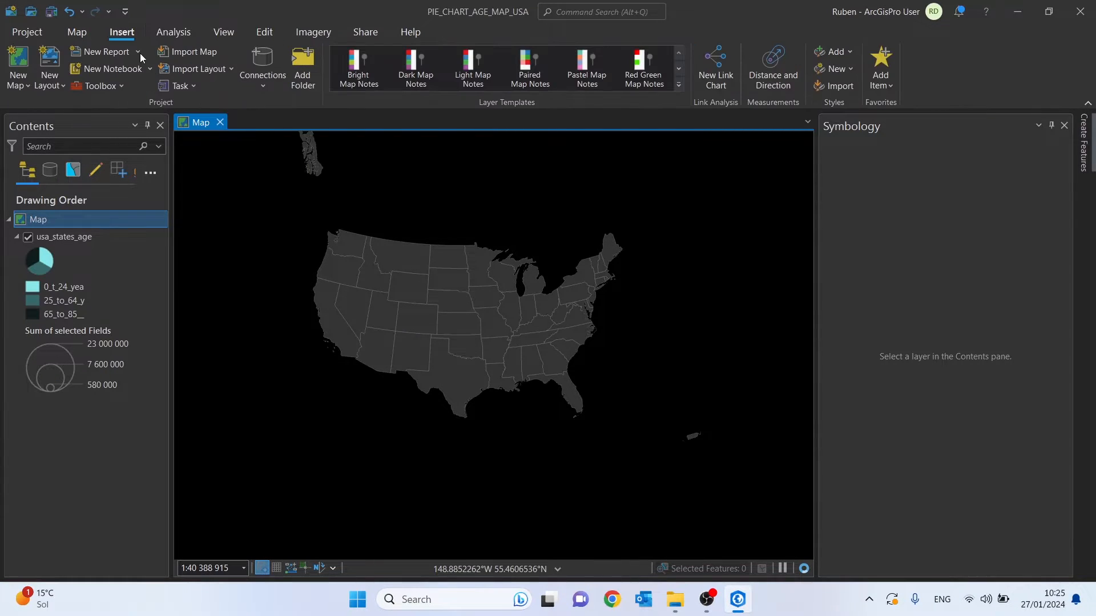
left_click(50, 87)
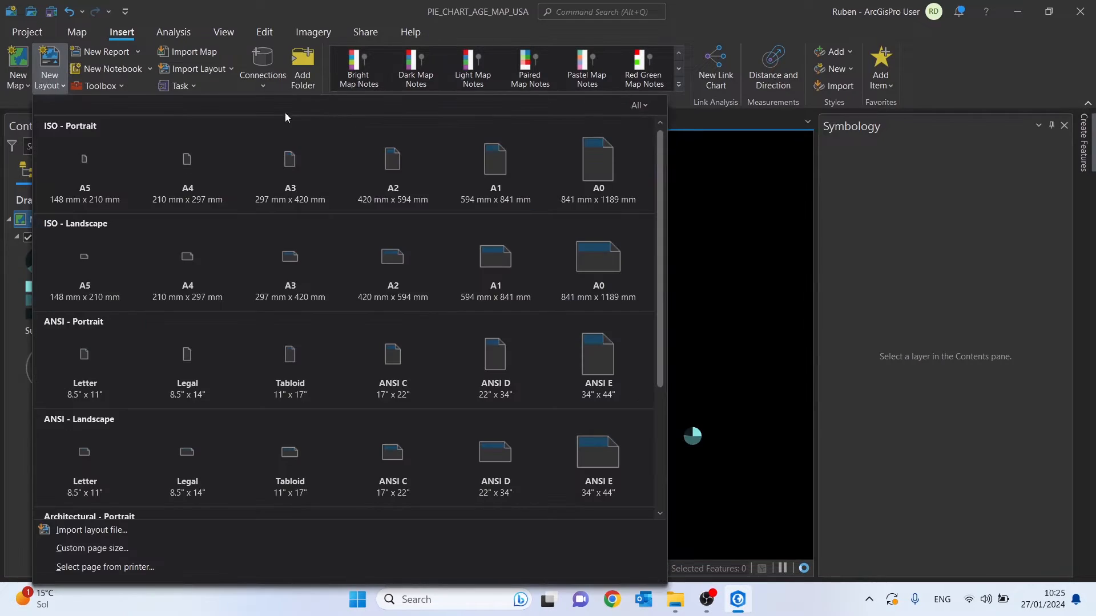
left_click(191, 264)
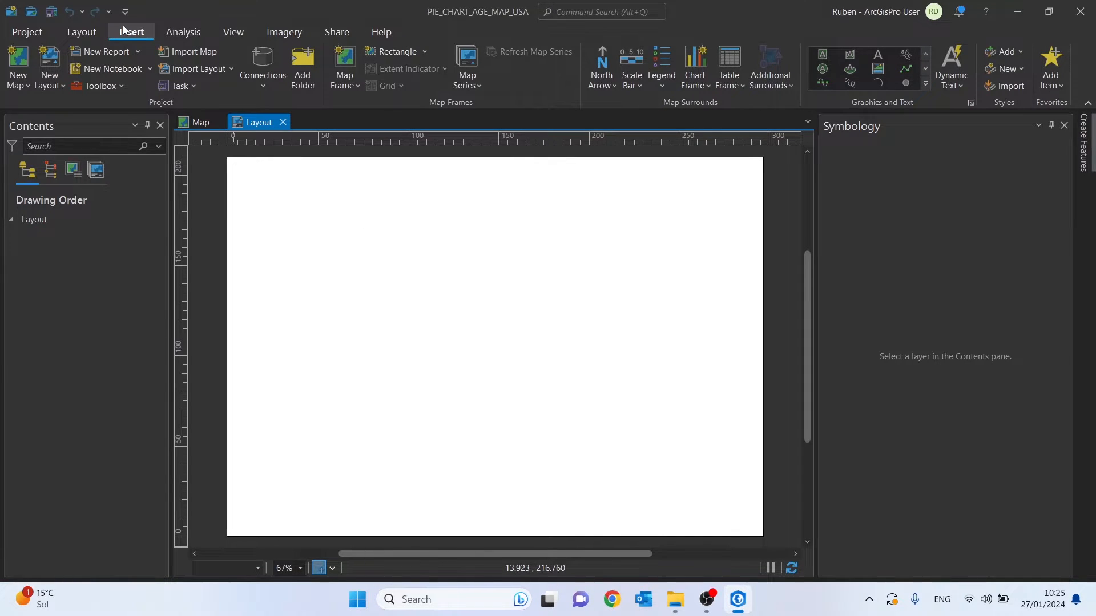
- Insert a rectangular map frame using the map's 1:40 388 915 extent, covering the whole layout page
left_click(347, 84)
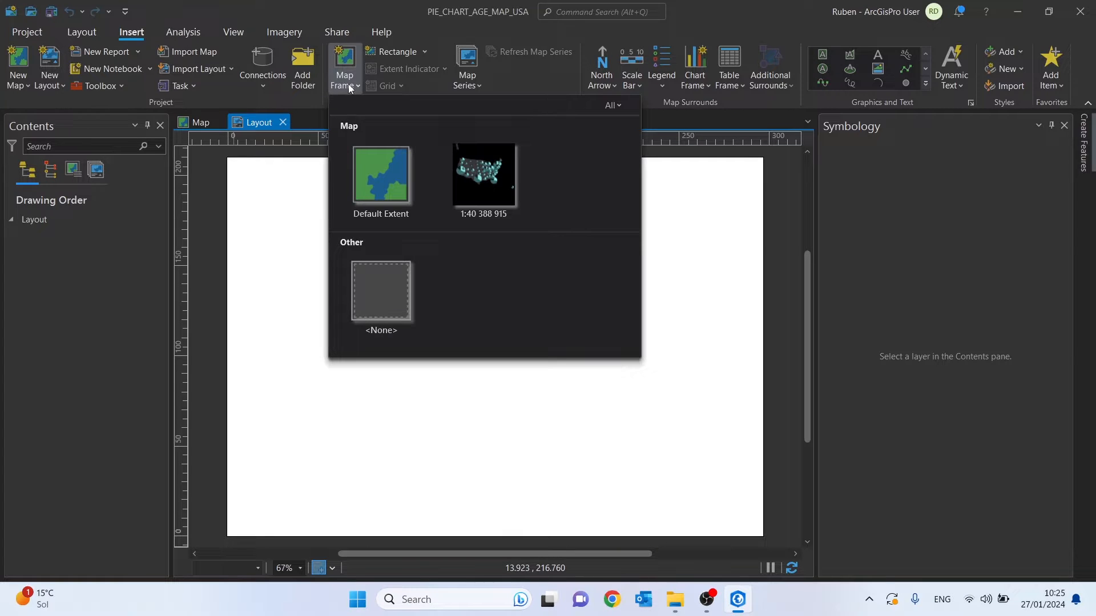
left_click(477, 173)
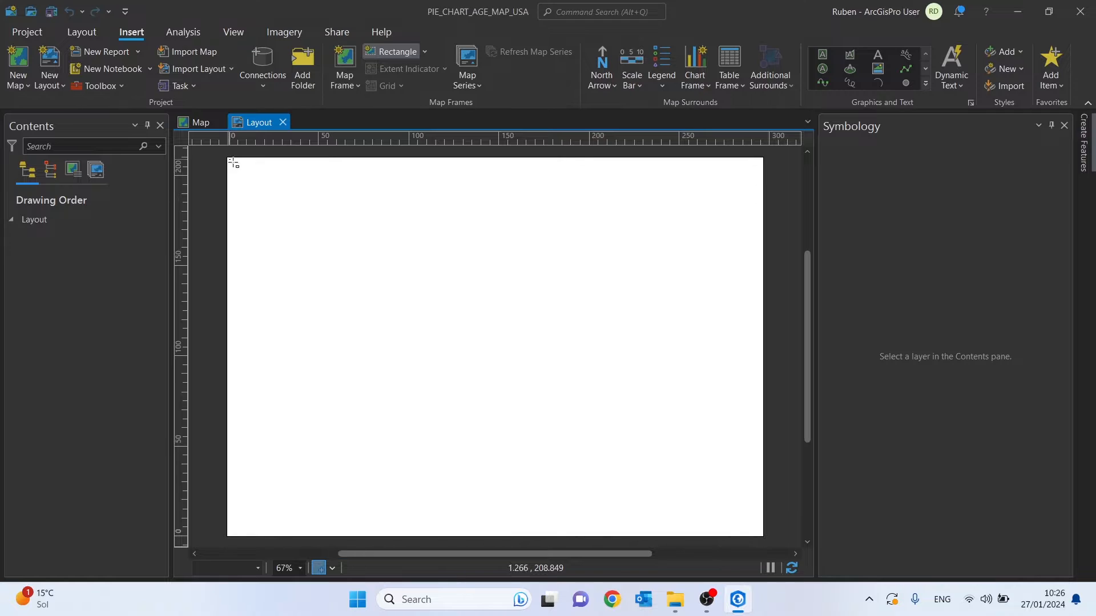
mouse_move(232, 163)
left_mouse_down()
mouse_move(379, 283)
mouse_move(764, 537)
left_mouse_up()
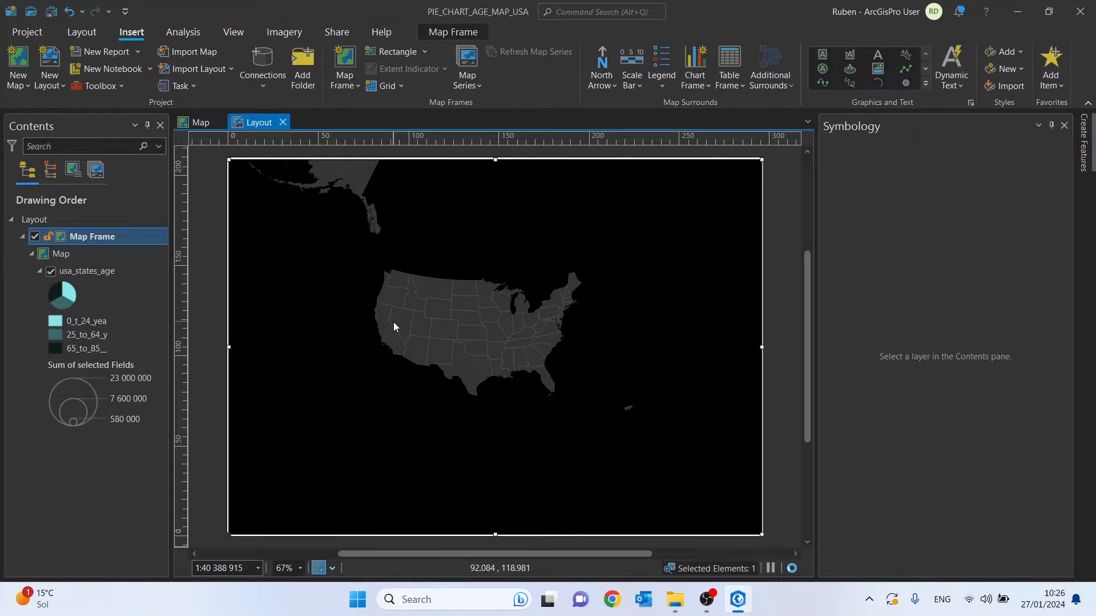
left_click(211, 221)
left_click(351, 258)
- Activate the map frame, enlarge and centre the contiguous United States at 1:16 942 732, and close the activation
left_click(86, 33)
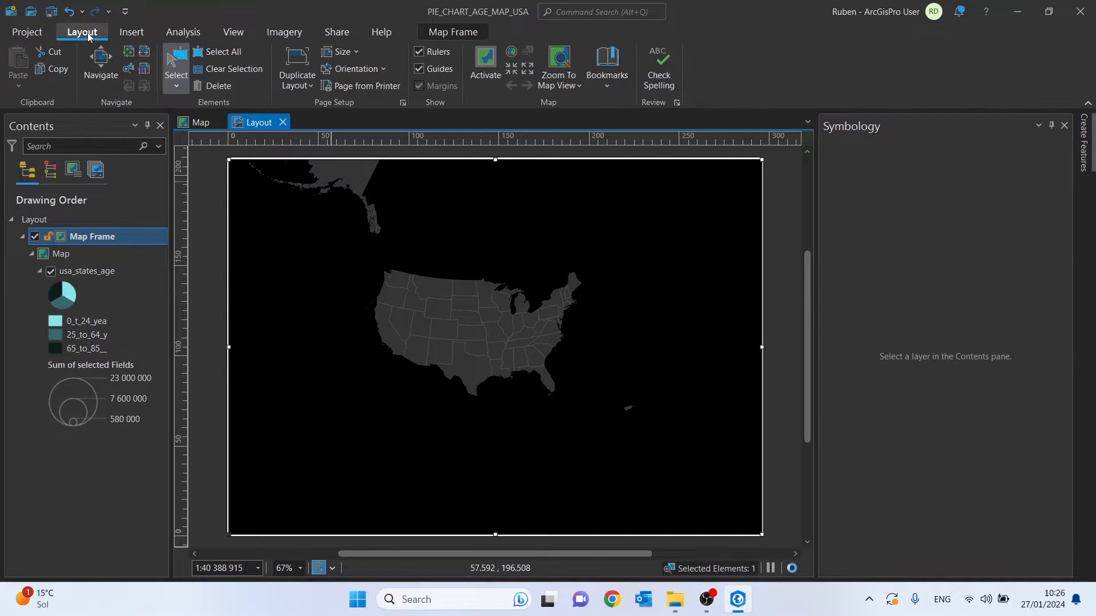
left_click(486, 62)
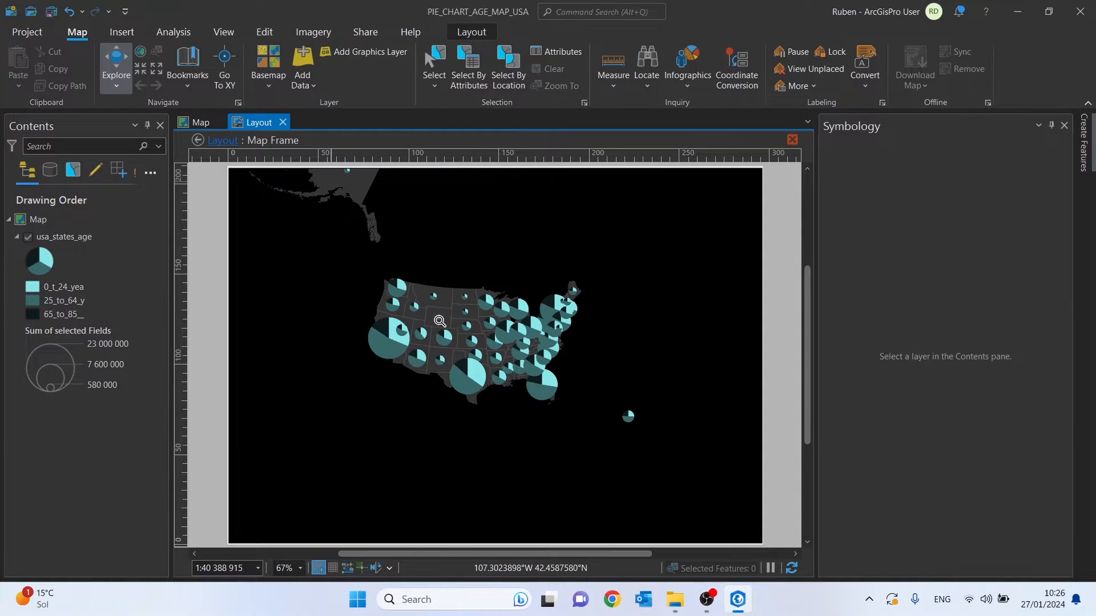
scroll(440, 321, "up", 3)
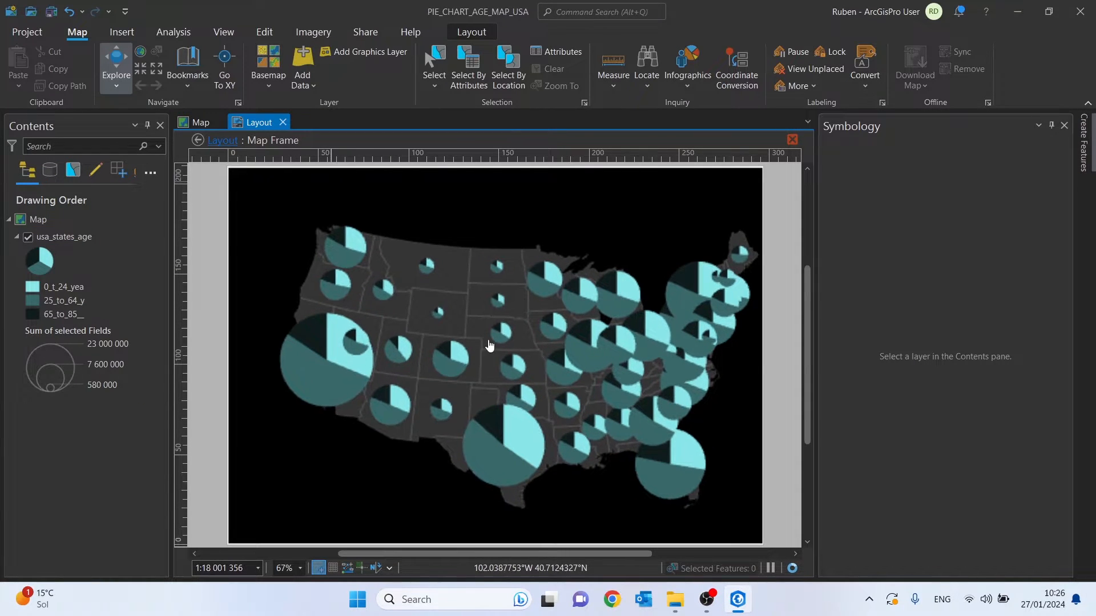
left_click_drag(499, 335, 484, 334)
scroll(485, 333, "up", 1)
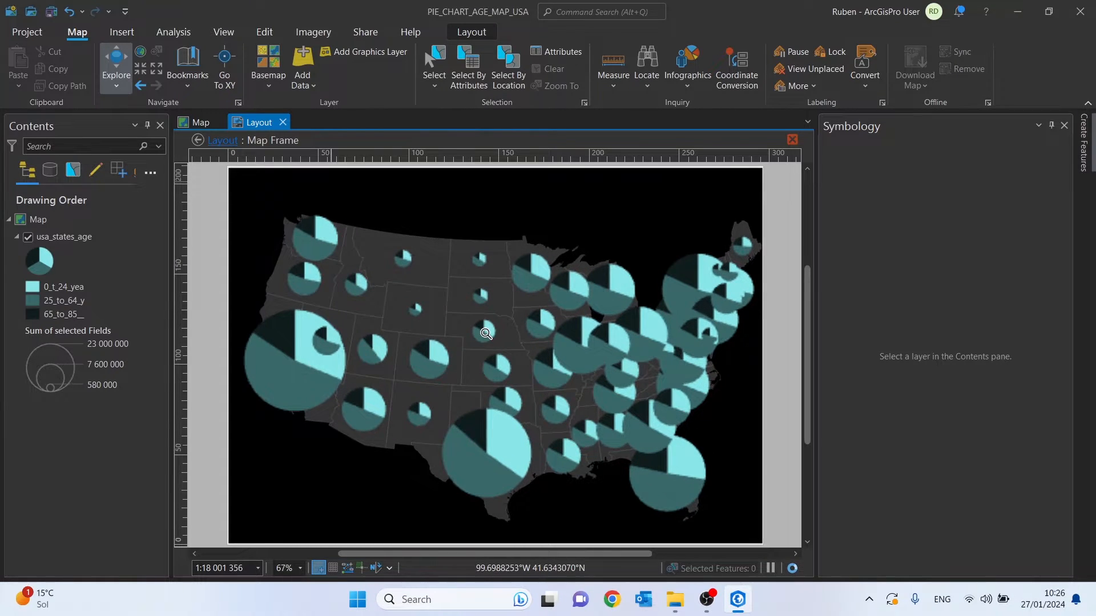
scroll(486, 333, "up", 1)
left_click_drag(494, 337, 489, 337)
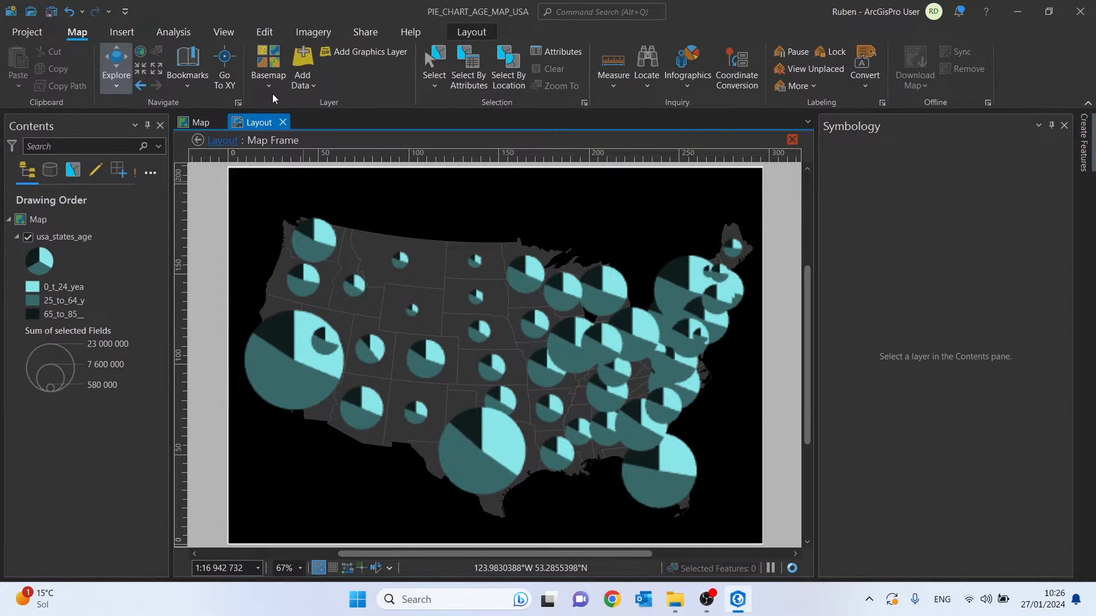
left_click(470, 32)
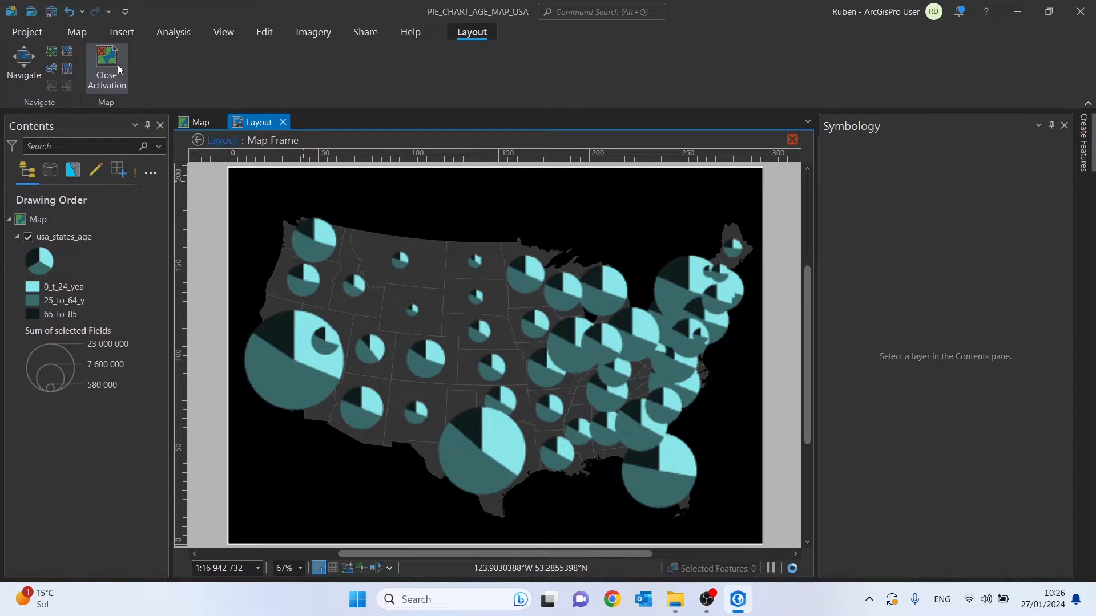
left_click(119, 69)
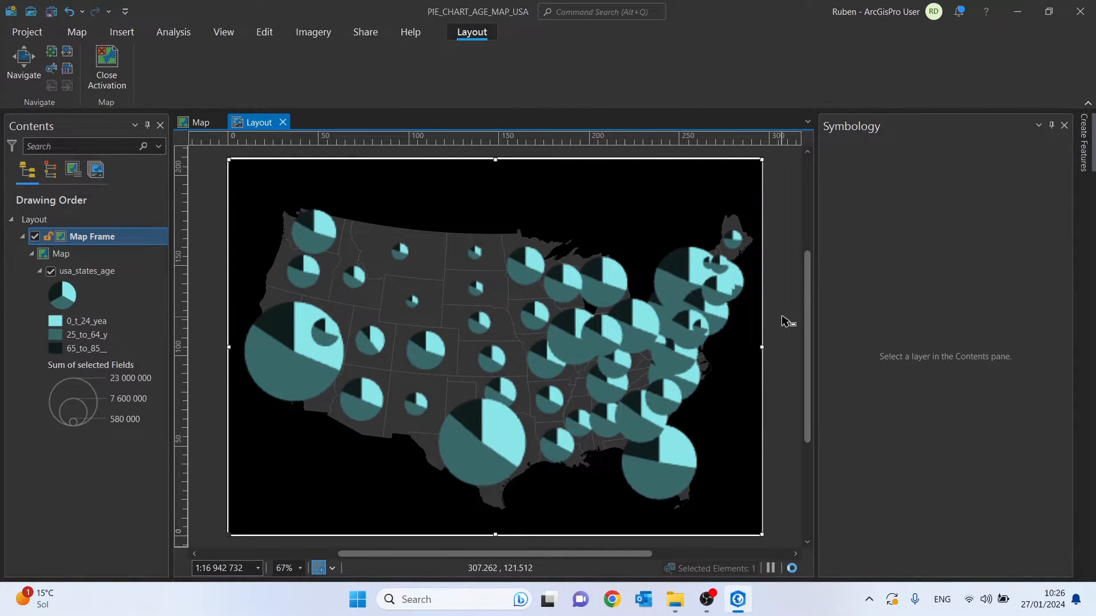
- In the map view, set the usa_states_age feature drawing order to the Total field with the lowest values drawn on top
left_click_drag(617, 314, 583, 337)
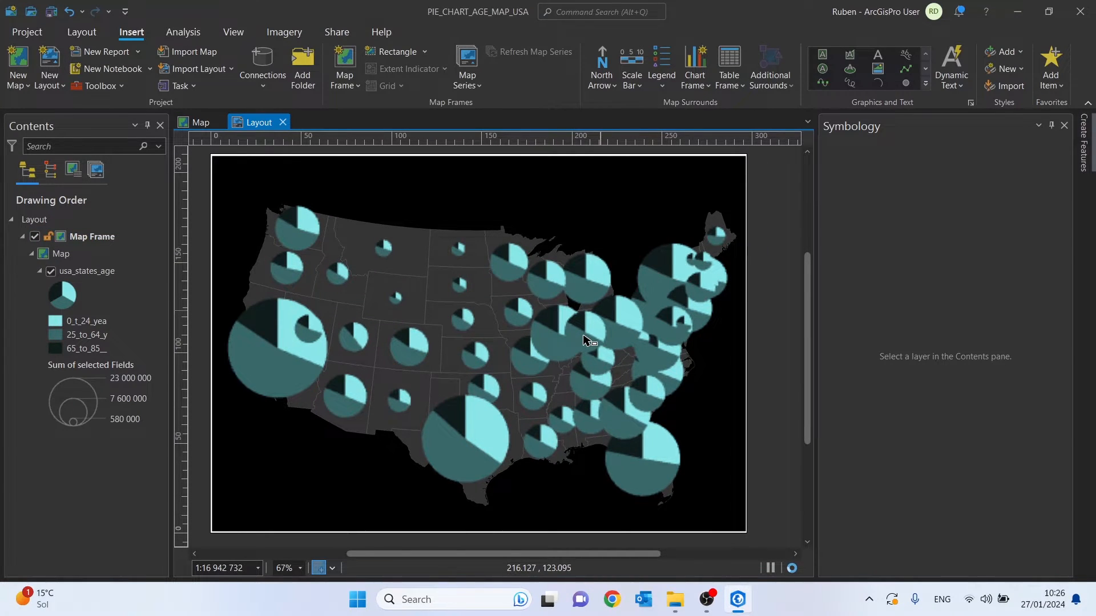
left_click_drag(583, 337, 497, 294)
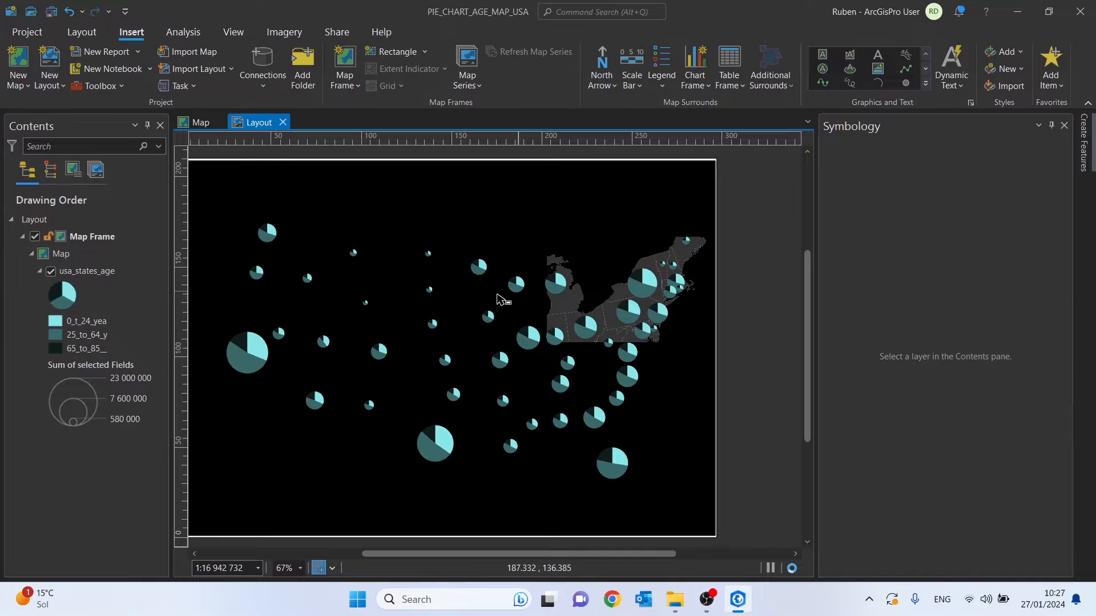
left_click(194, 123)
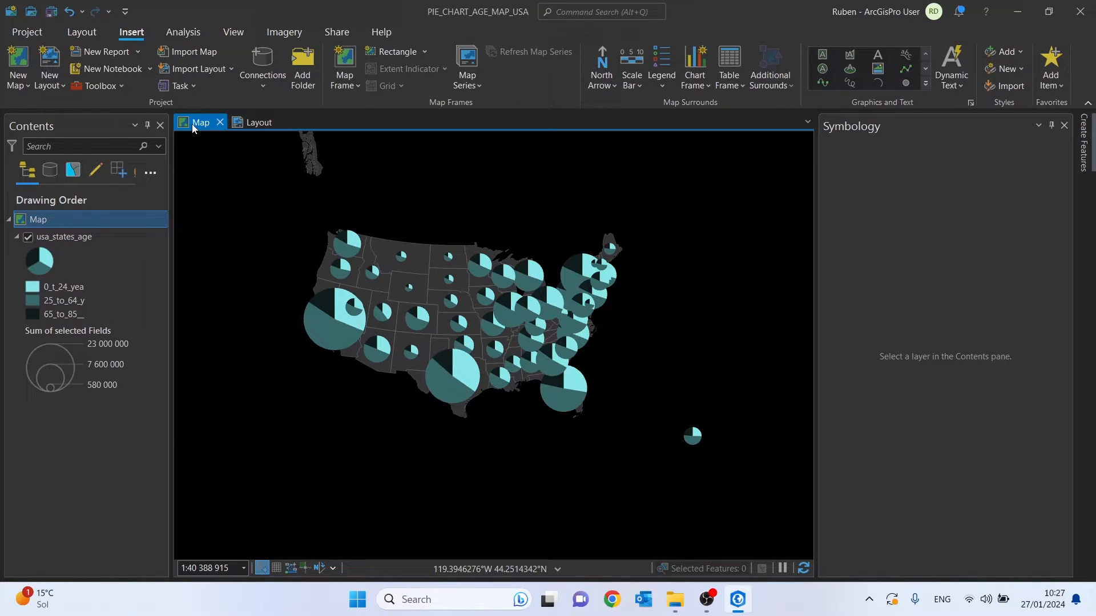
right_click(51, 236)
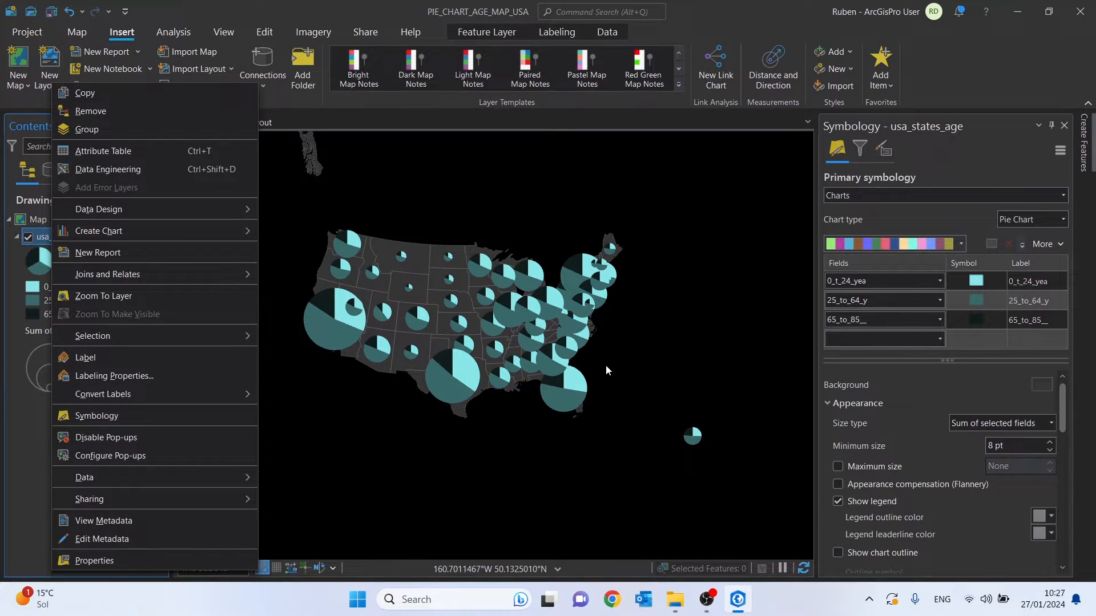
left_click(885, 149)
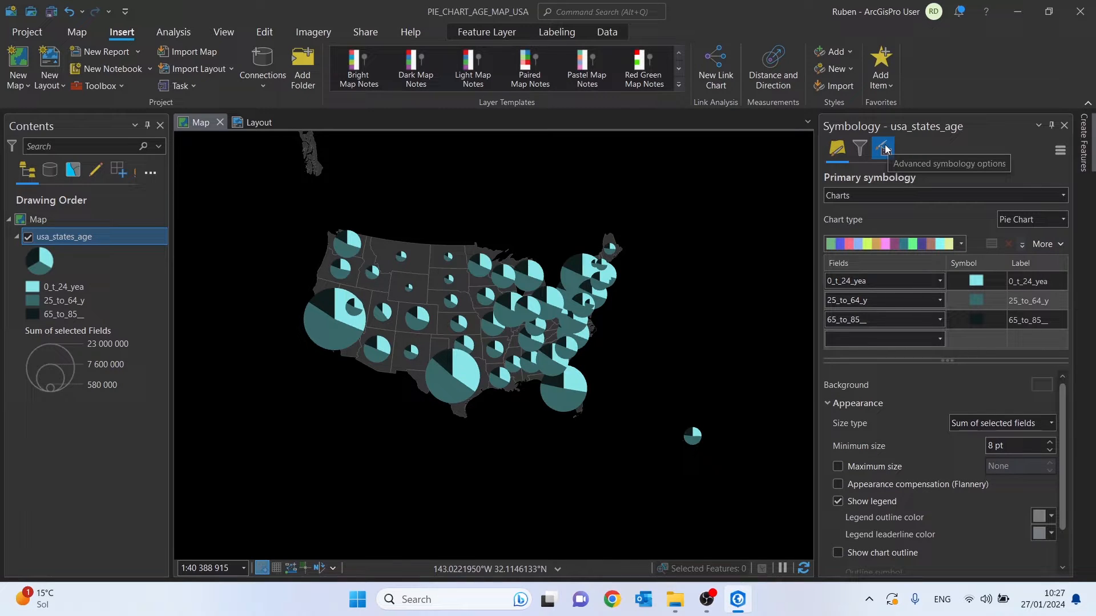
left_click(885, 149)
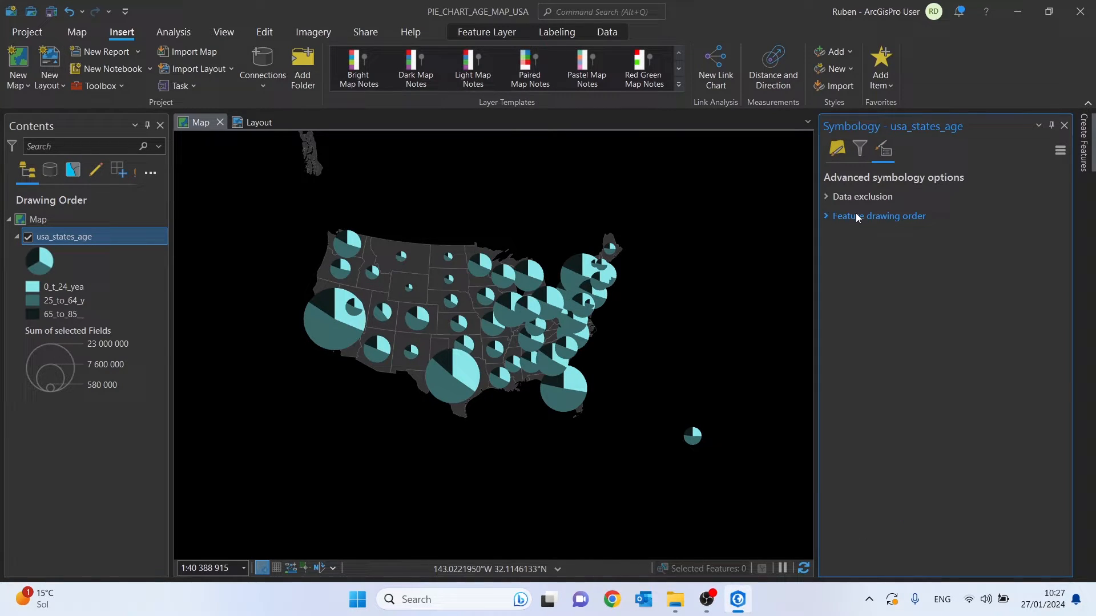
left_click(856, 216)
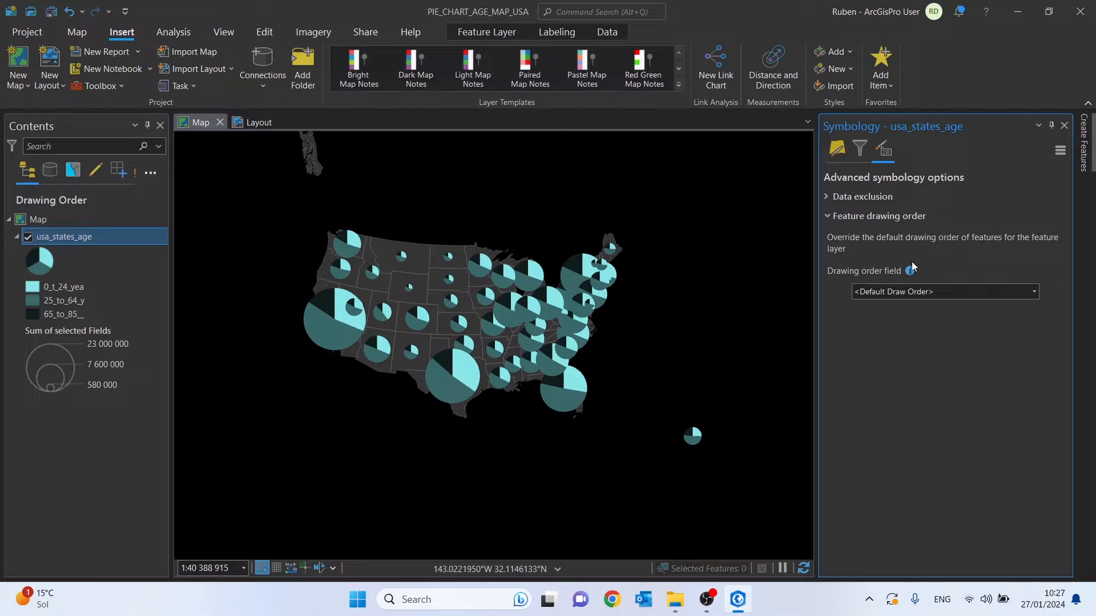
left_click(1033, 291)
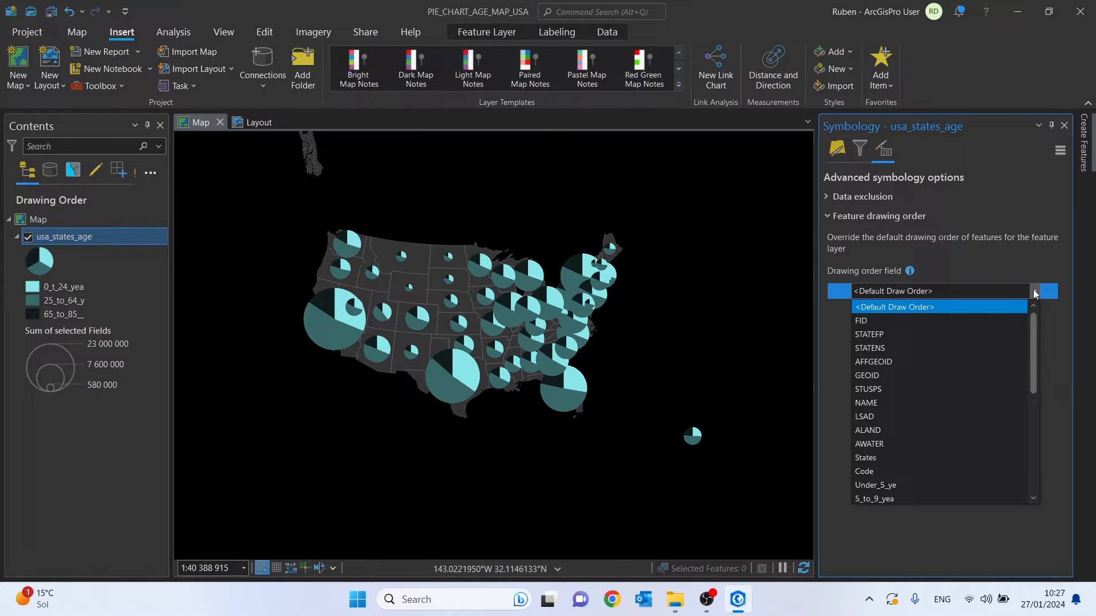
scroll(957, 345, "down", 8)
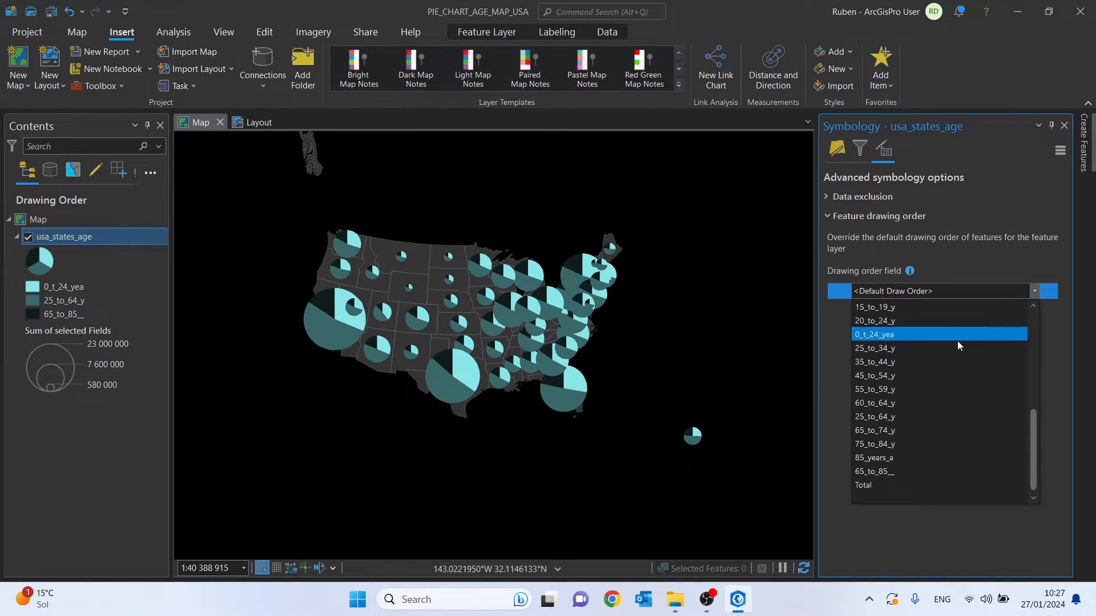
left_click(880, 485)
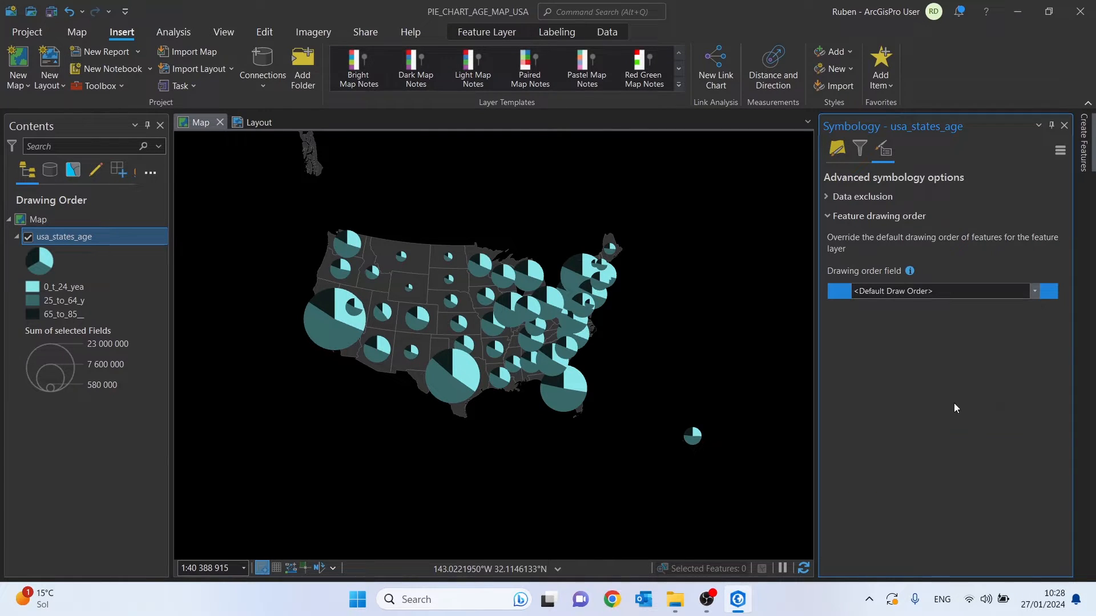
left_click(1050, 292)
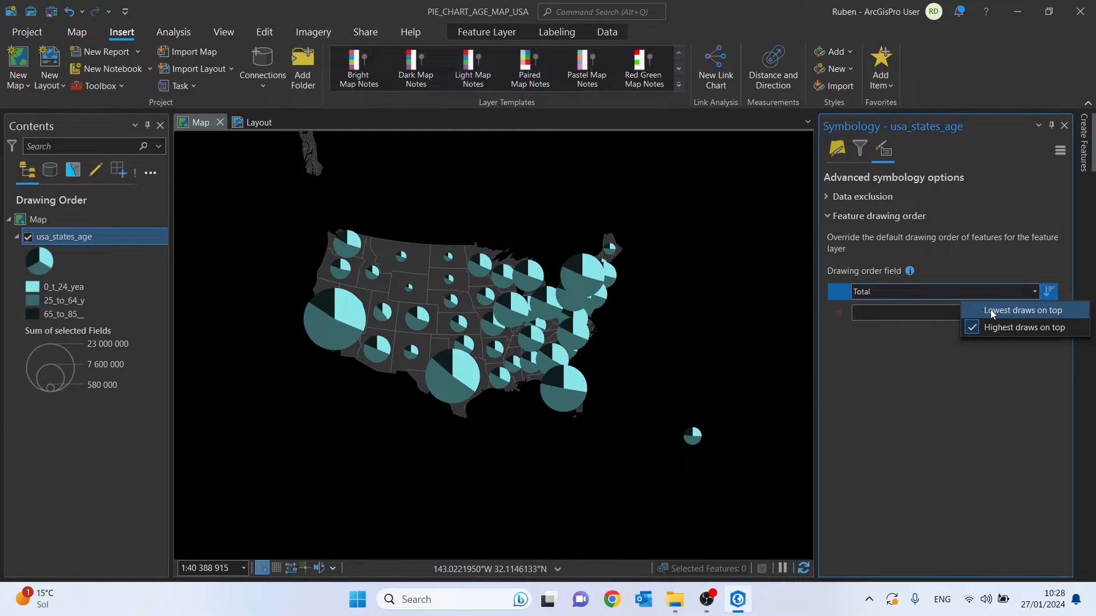
left_click(991, 310)
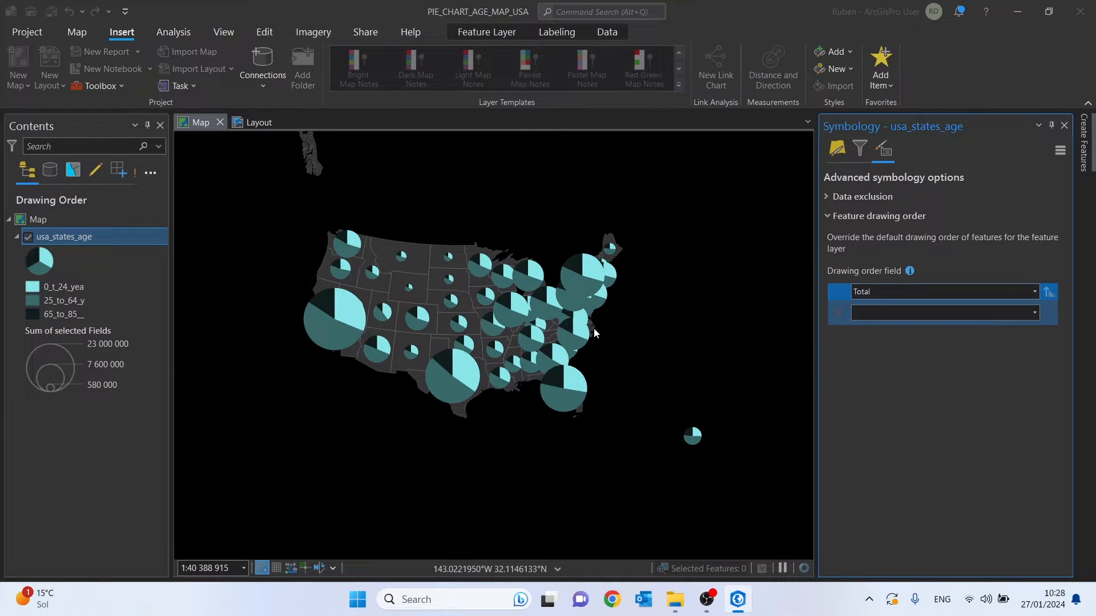
- Return to the layout and insert a legend for the map frame in the empty area just right of the page
left_click(254, 124)
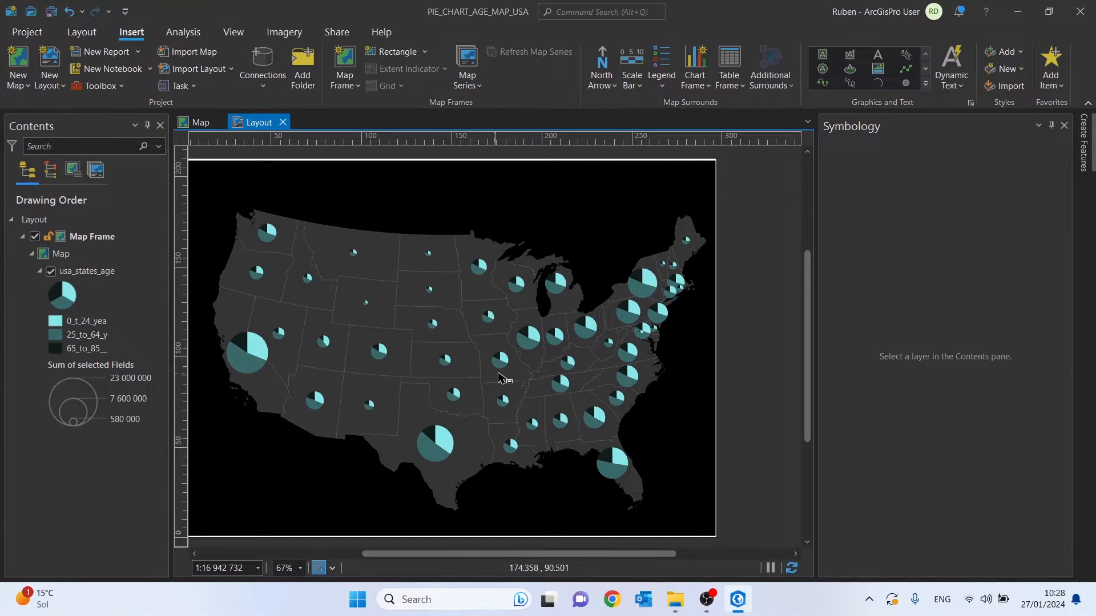
scroll(524, 361, "down", 3)
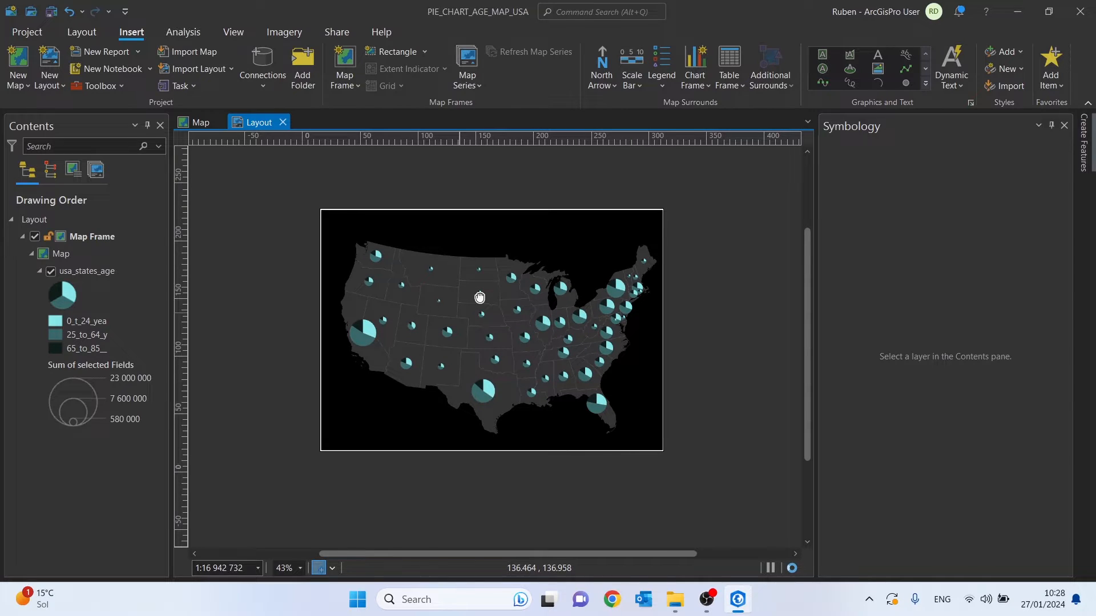
left_click_drag(478, 291, 486, 293)
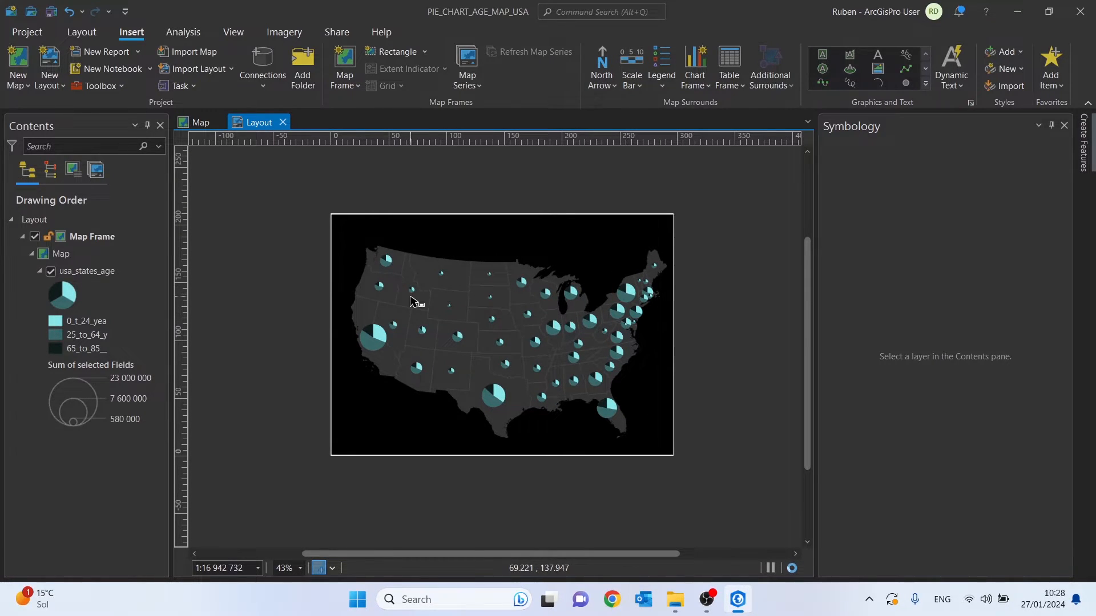
left_click(411, 298)
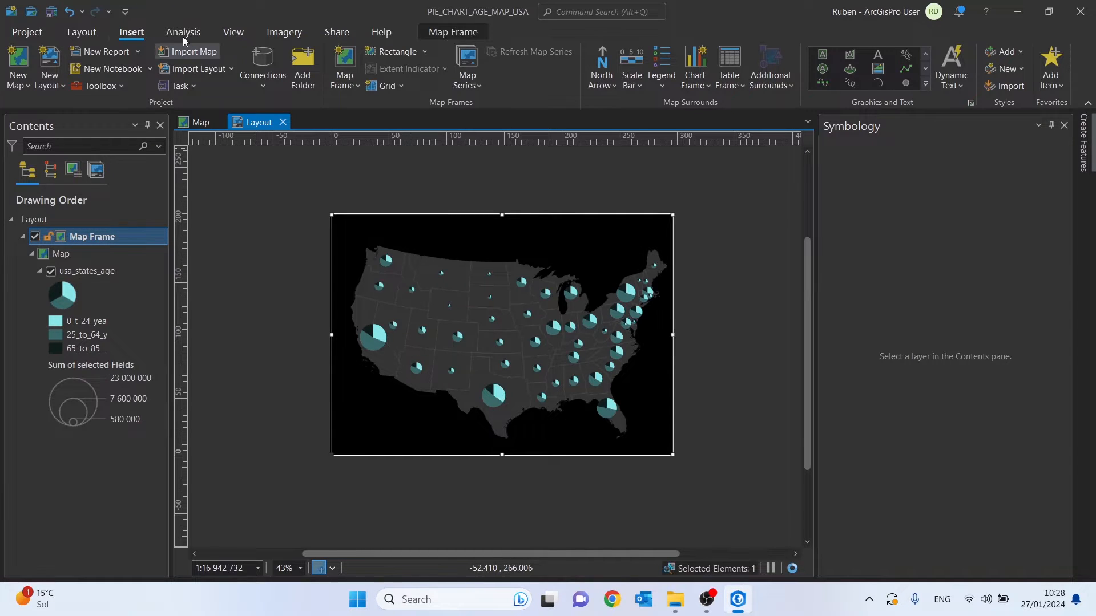
left_click(663, 83)
left_click(673, 150)
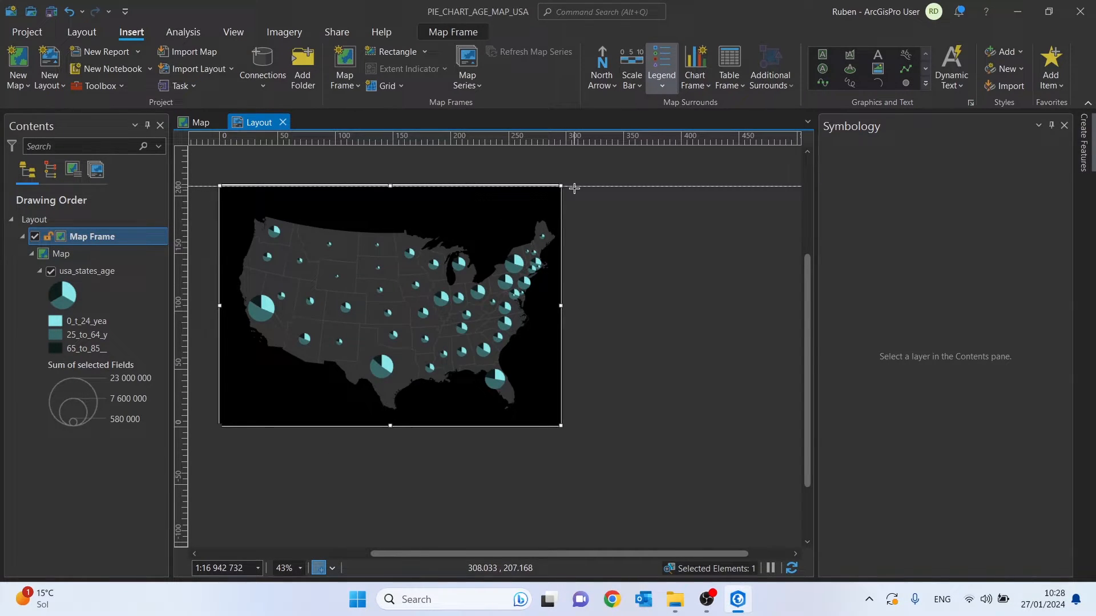
left_click_drag(574, 187, 714, 350)
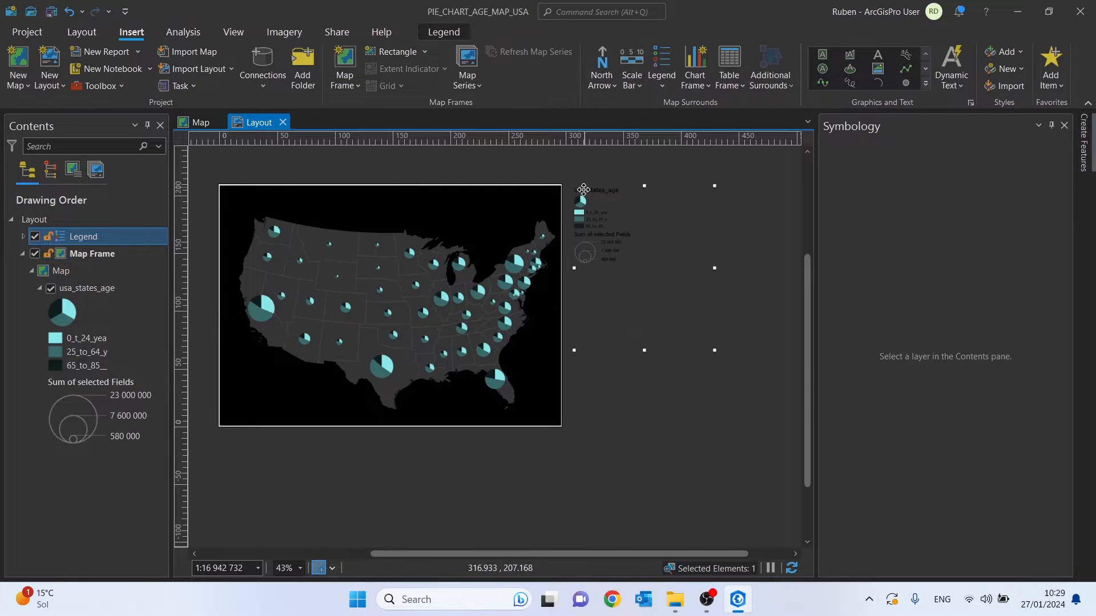
scroll(591, 194, "up", 2)
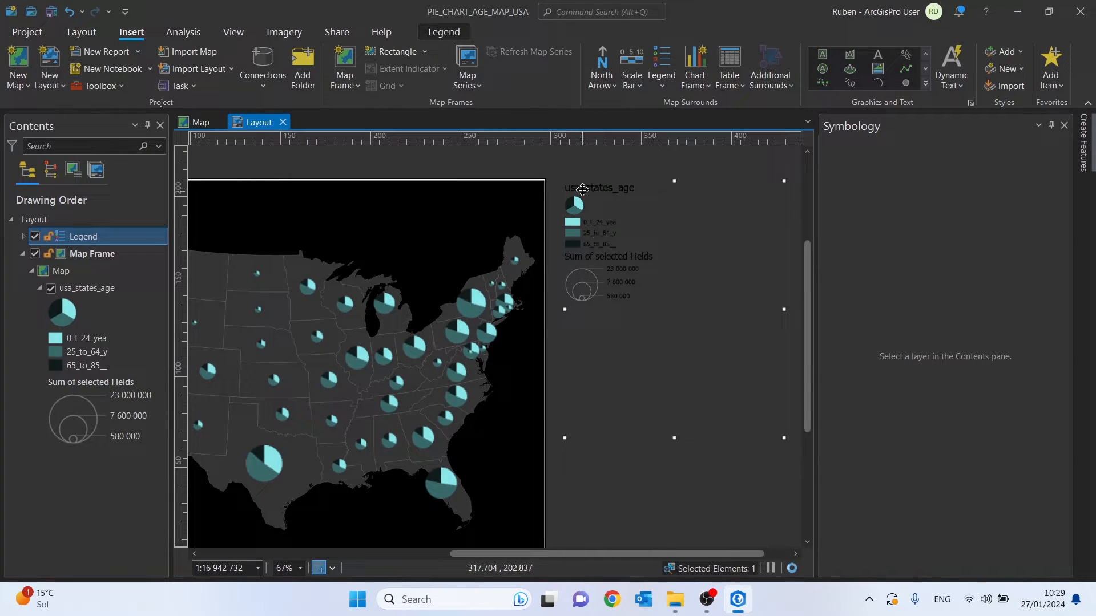
- In the map view, rename the usa_states_age layer to "Population (%)" and return to the layout
left_click(200, 124)
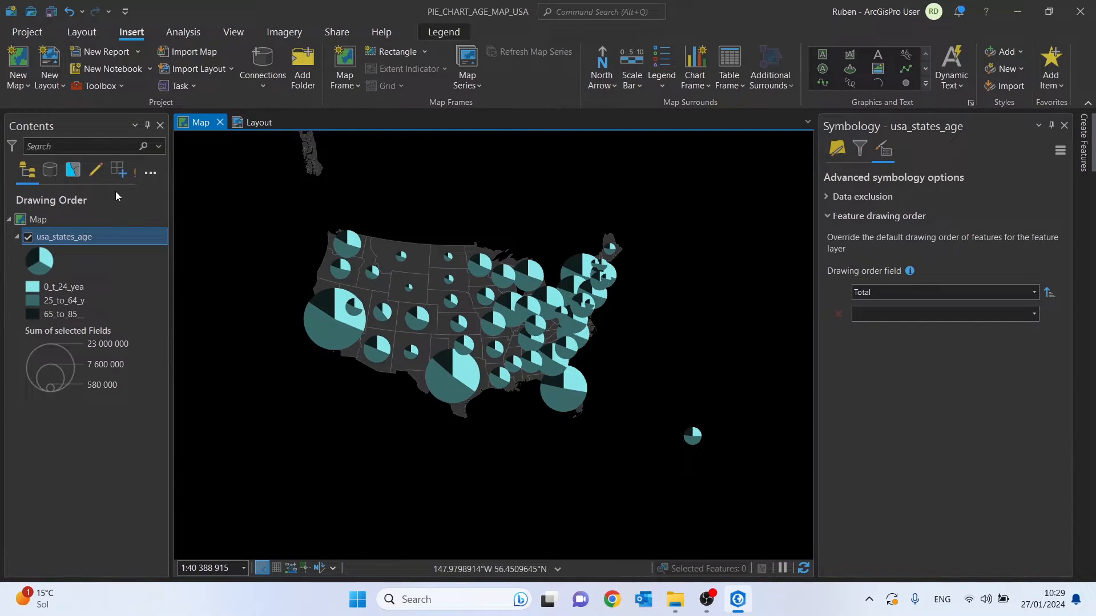
left_click(64, 237)
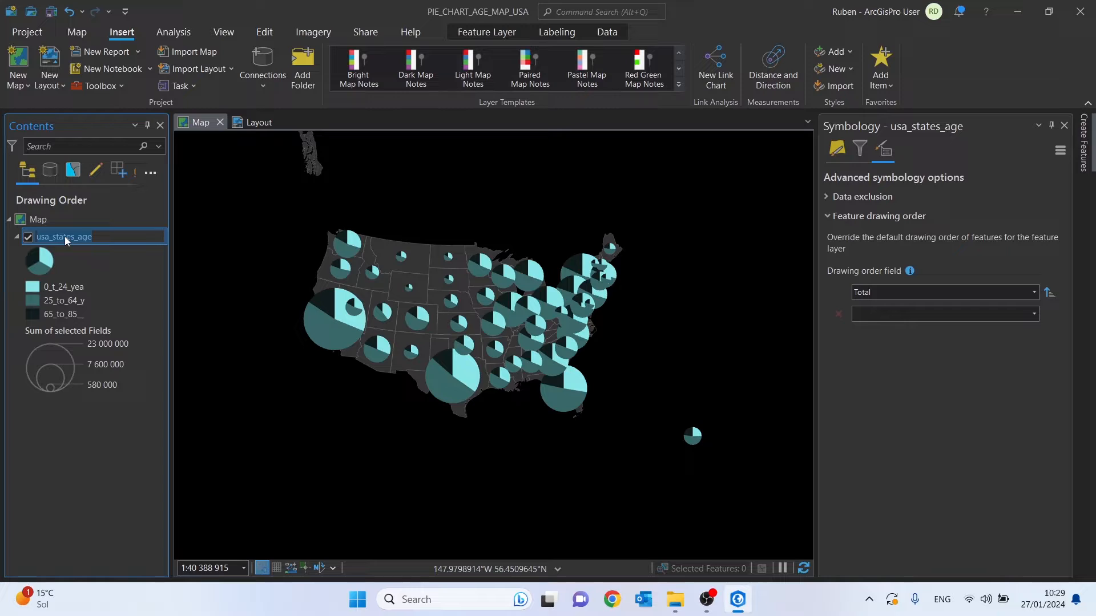
type("Population (%")
key("Return")
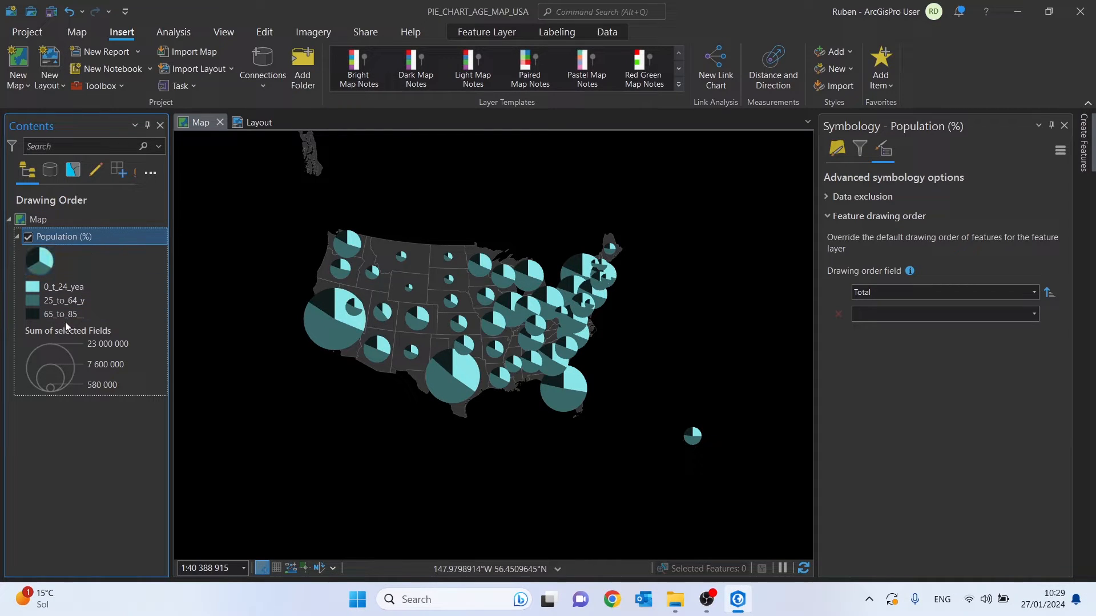
left_click(251, 124)
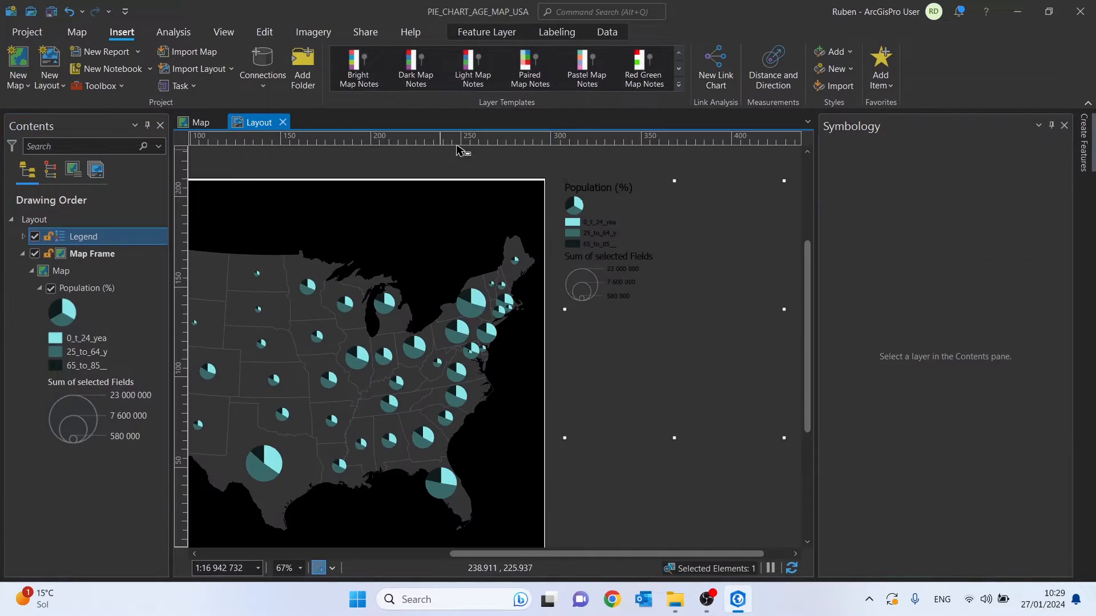
- Set the font of the legend's text symbol to Quicksand, apply it and close the legend properties
right_click(589, 193)
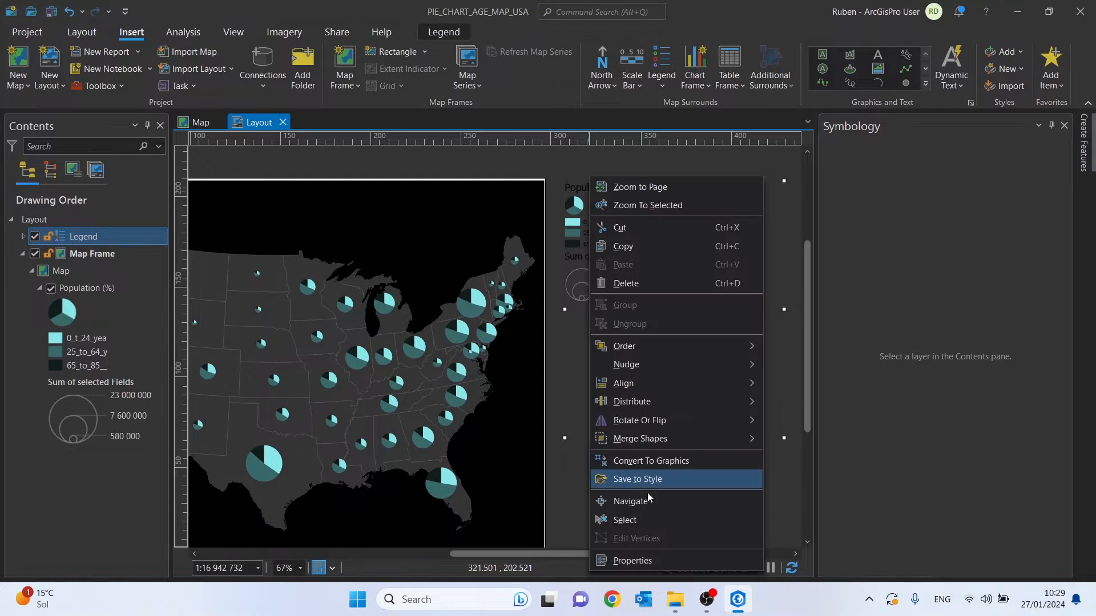
left_click(643, 564)
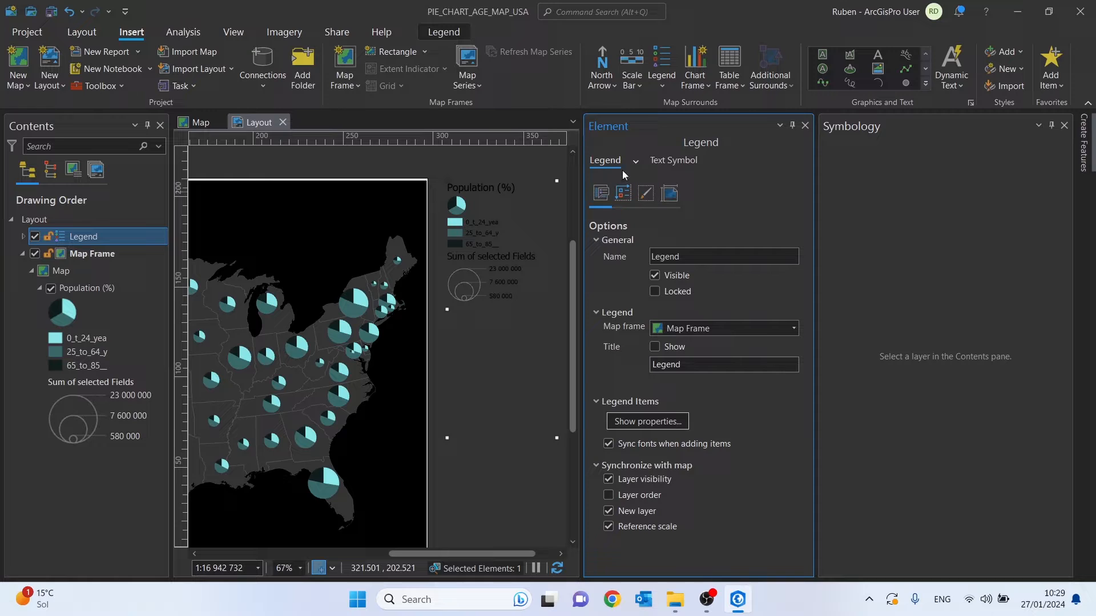
left_click(656, 164)
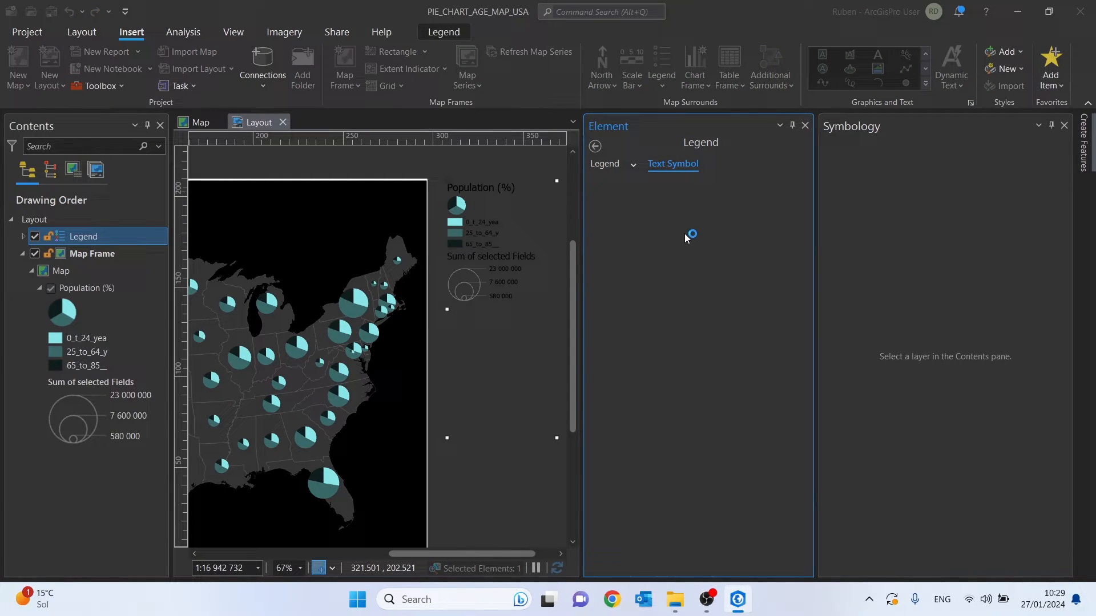
left_click(733, 242)
type("Quicksand")
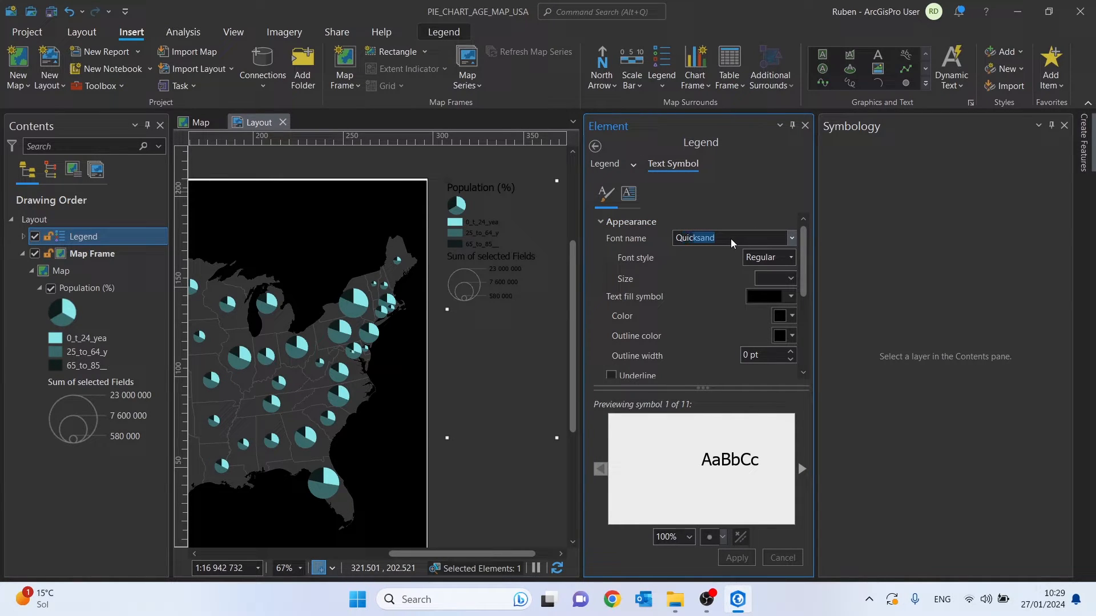
key("Return")
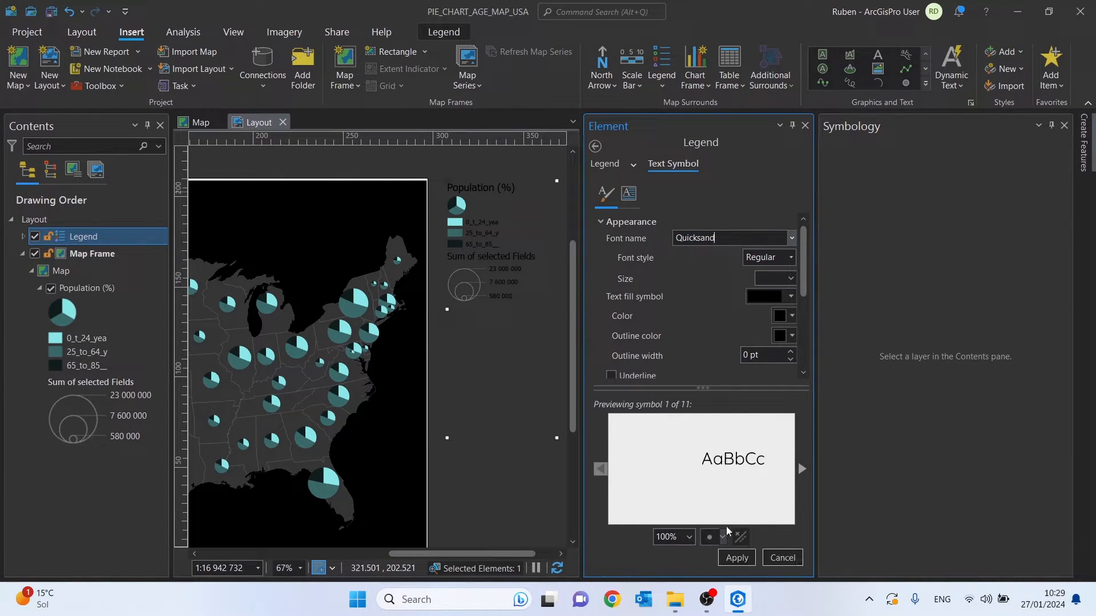
left_click(731, 558)
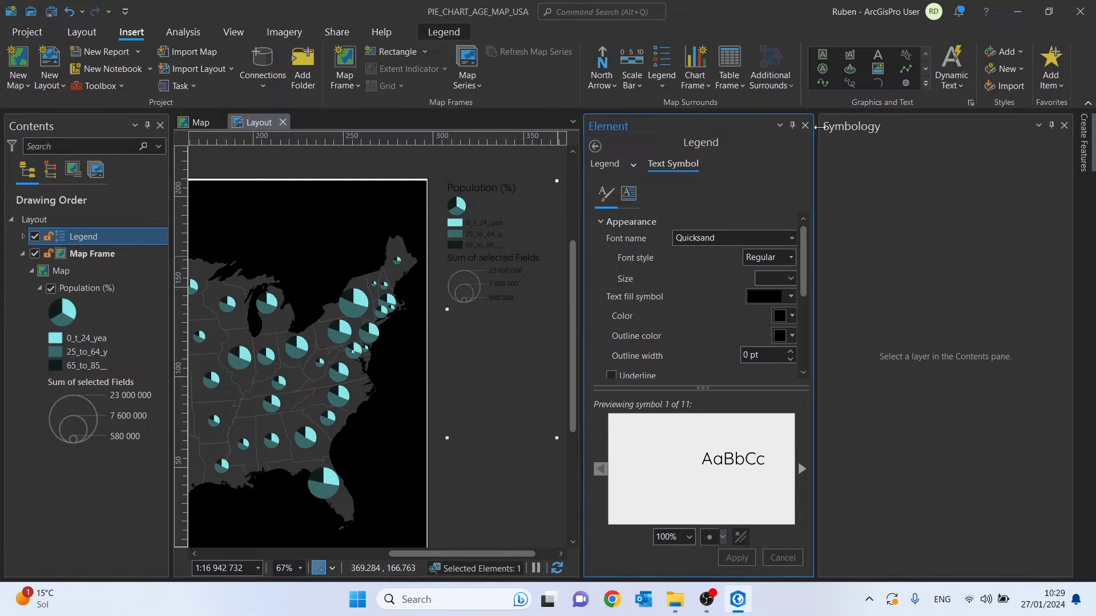
left_click(805, 125)
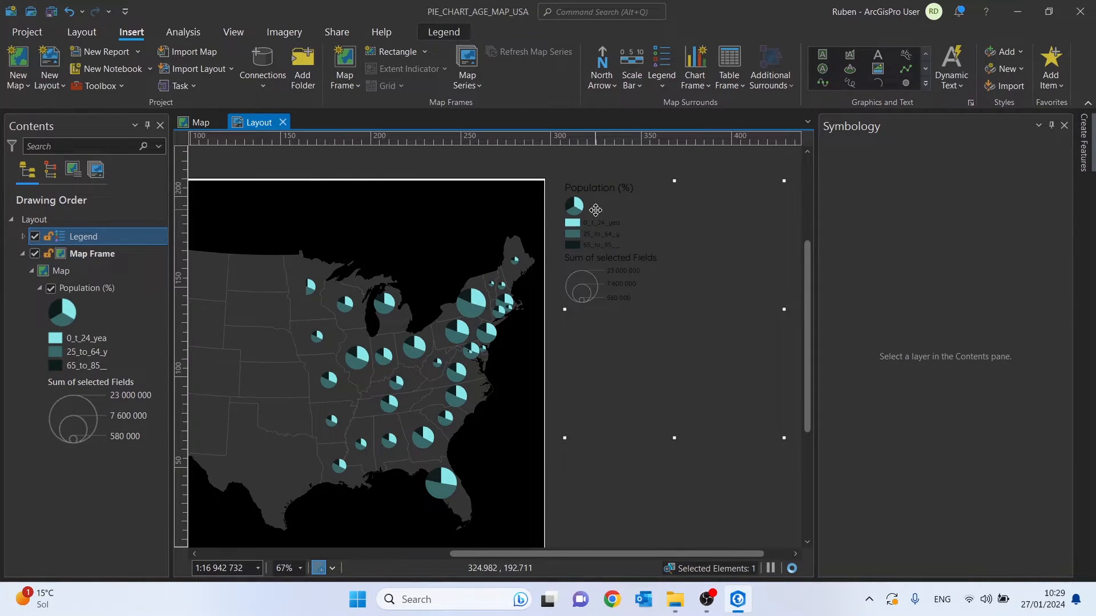
- Reopen the legend's text symbol properties and apply white as the text color
right_click(597, 181)
left_click(642, 561)
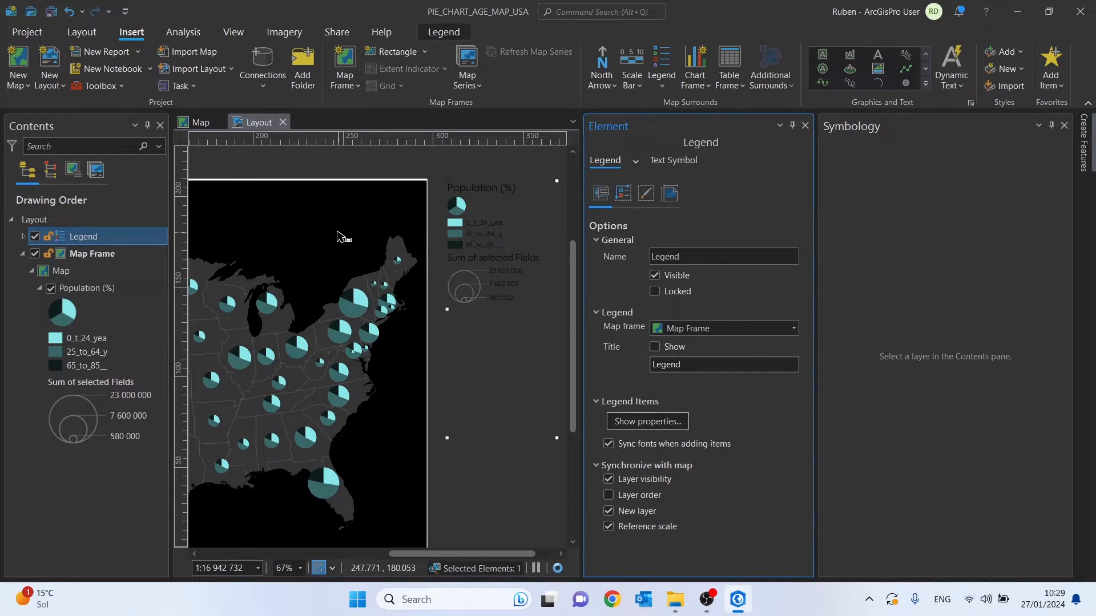
left_click(665, 161)
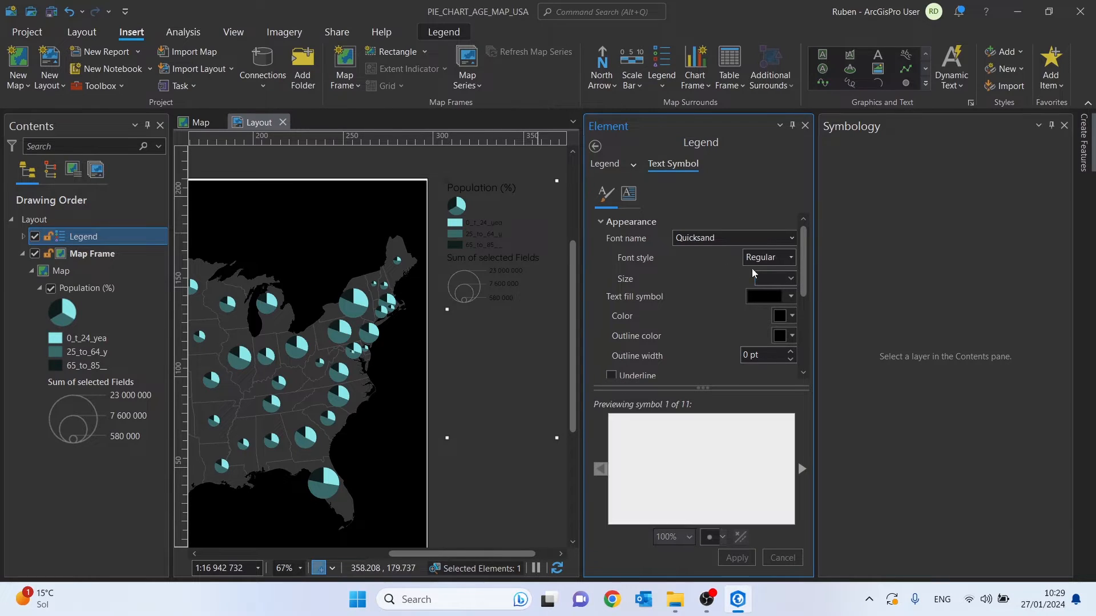
left_click(791, 317)
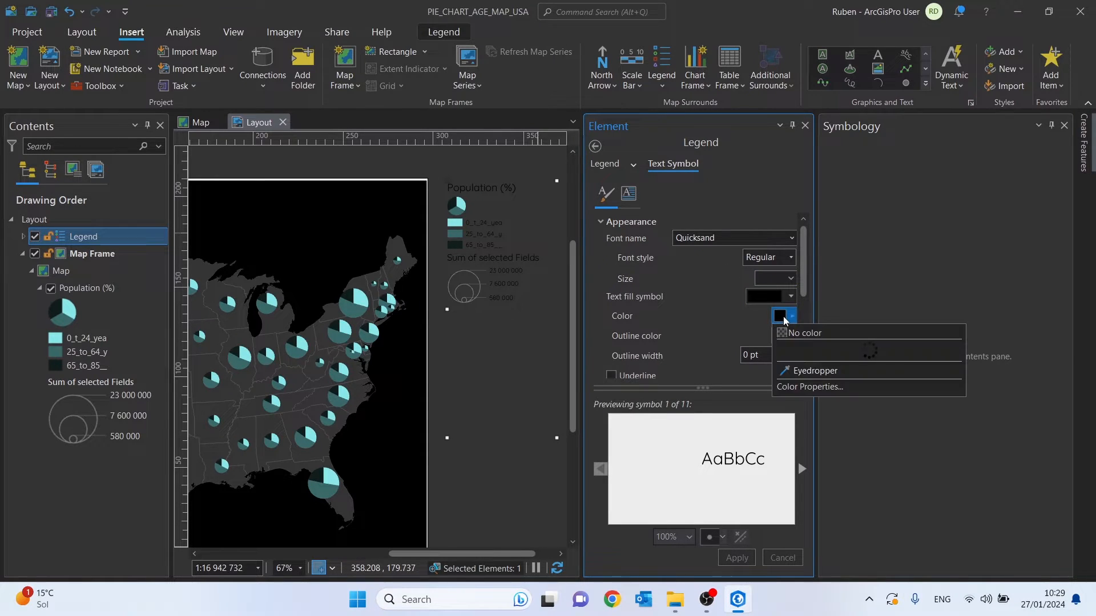
left_click(787, 365)
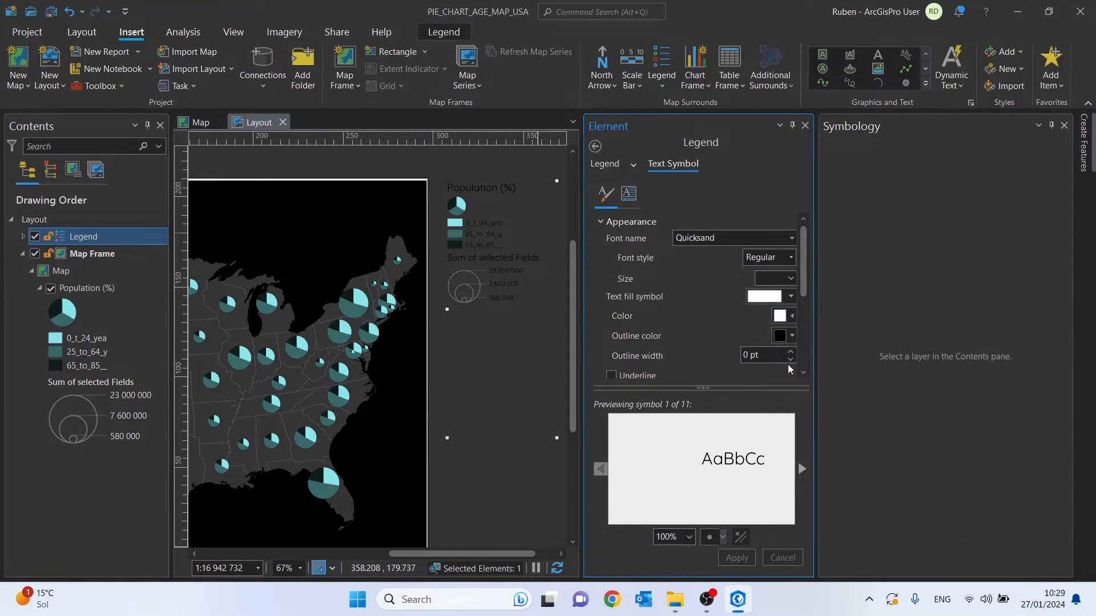
left_click(737, 557)
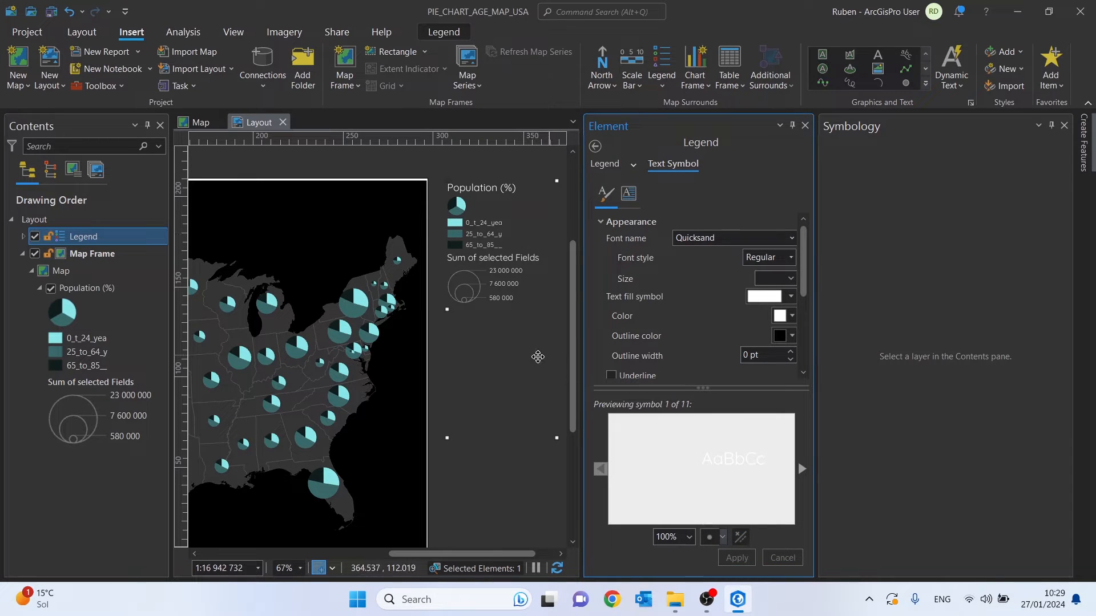
- Move the legend onto the page, into the black area at the map frame's lower-left corner, and close the element properties
left_click(399, 169)
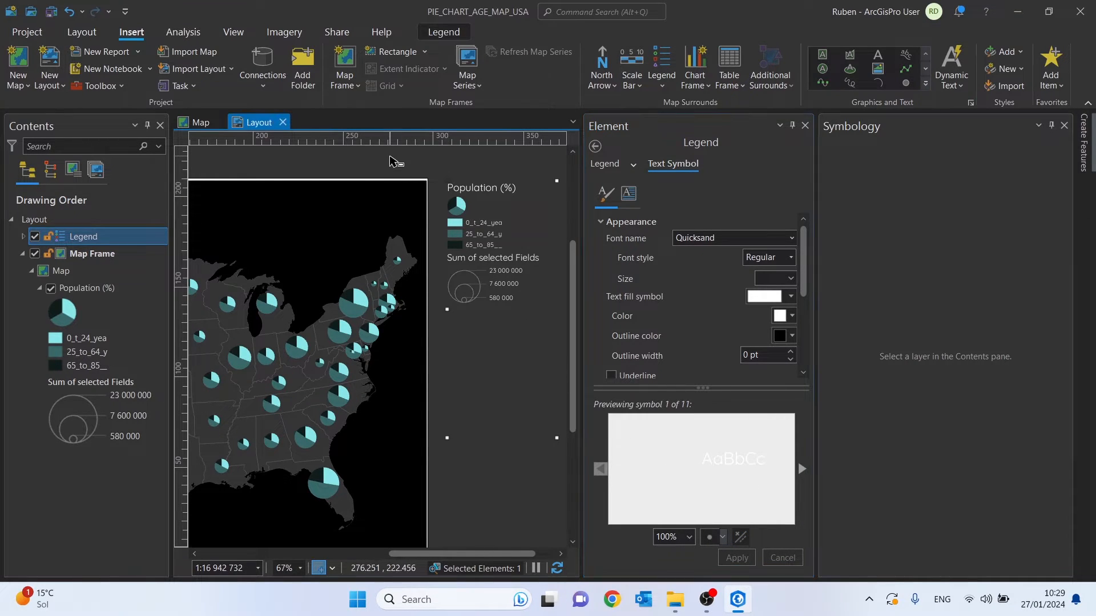
left_click_drag(428, 237, 483, 223)
left_click(510, 204)
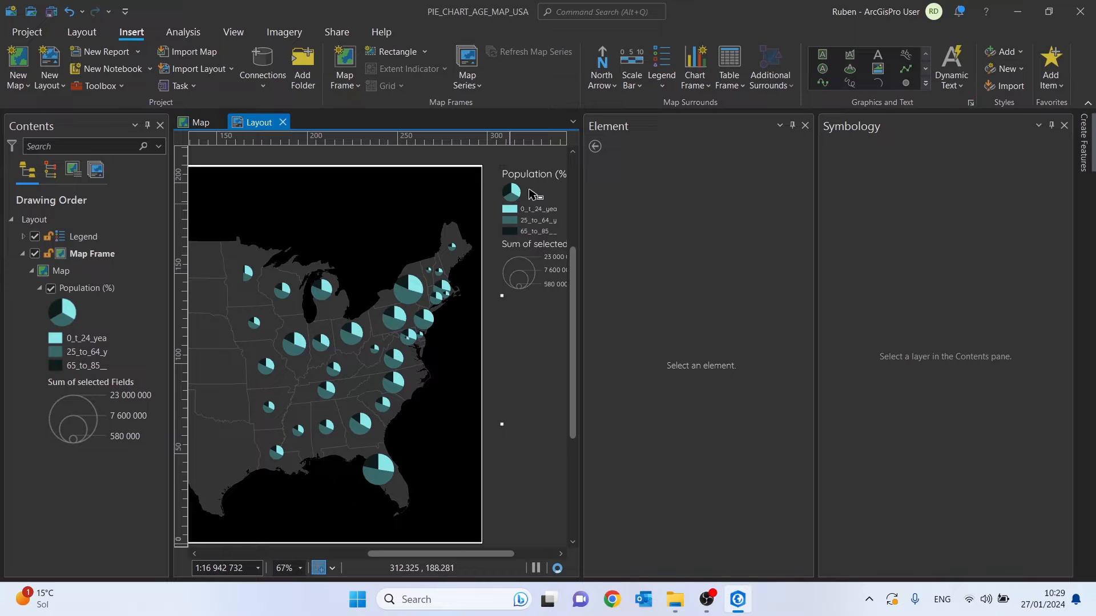
left_click_drag(343, 325, 285, 362)
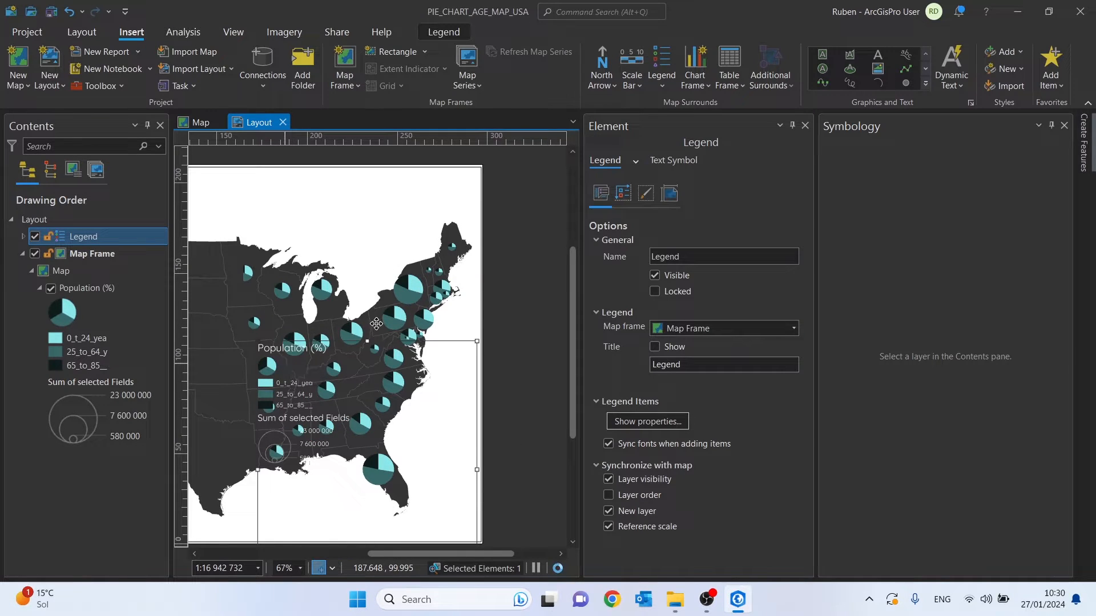
left_click_drag(321, 283, 454, 221)
left_click(805, 125)
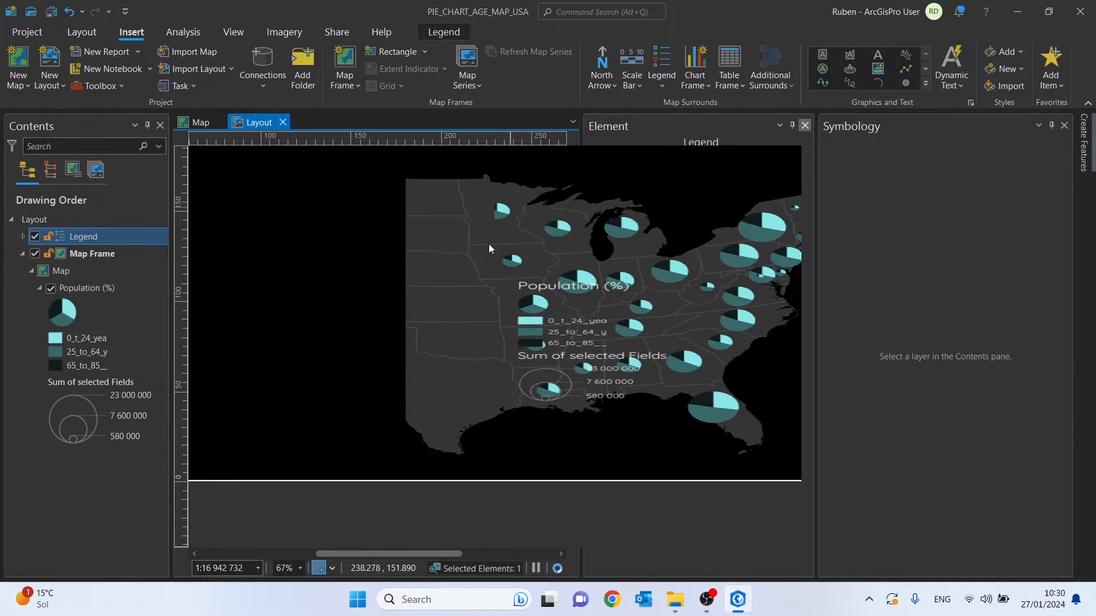
left_click(609, 325)
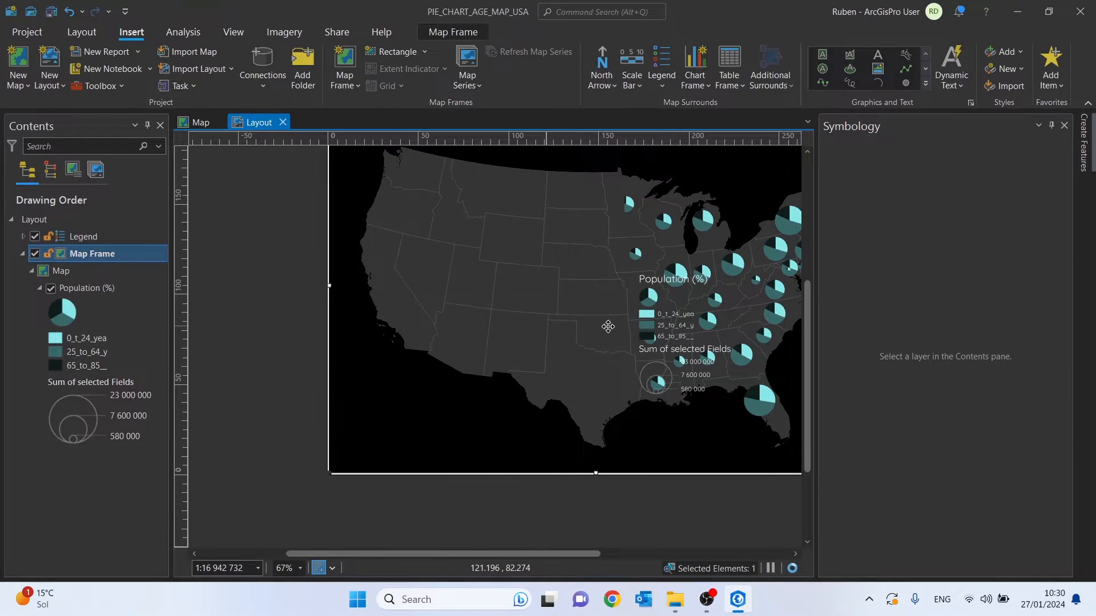
left_click(691, 325)
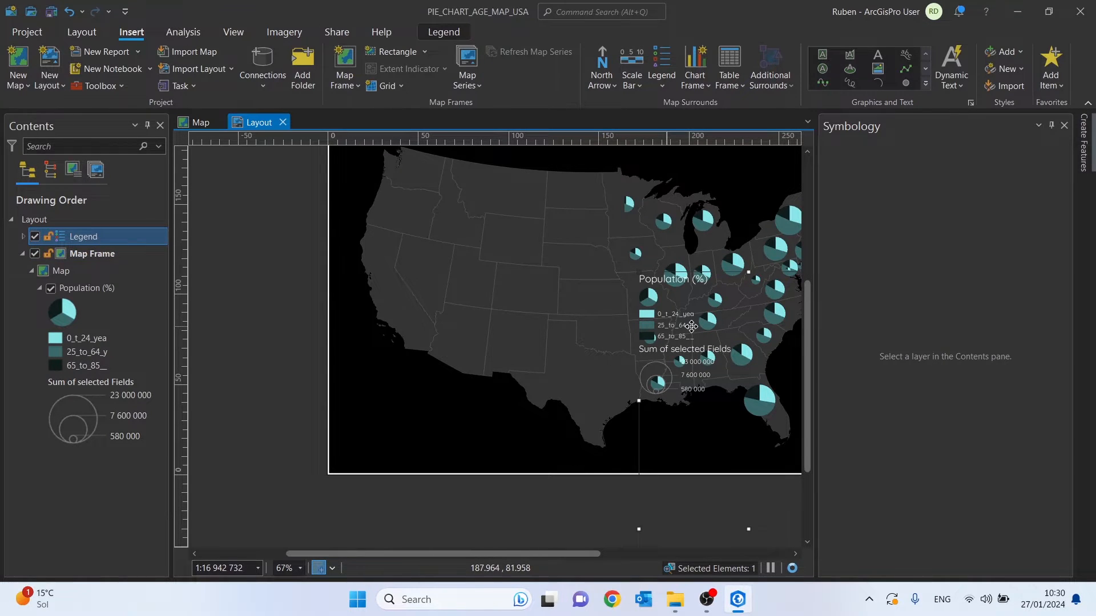
left_click_drag(691, 326, 392, 374)
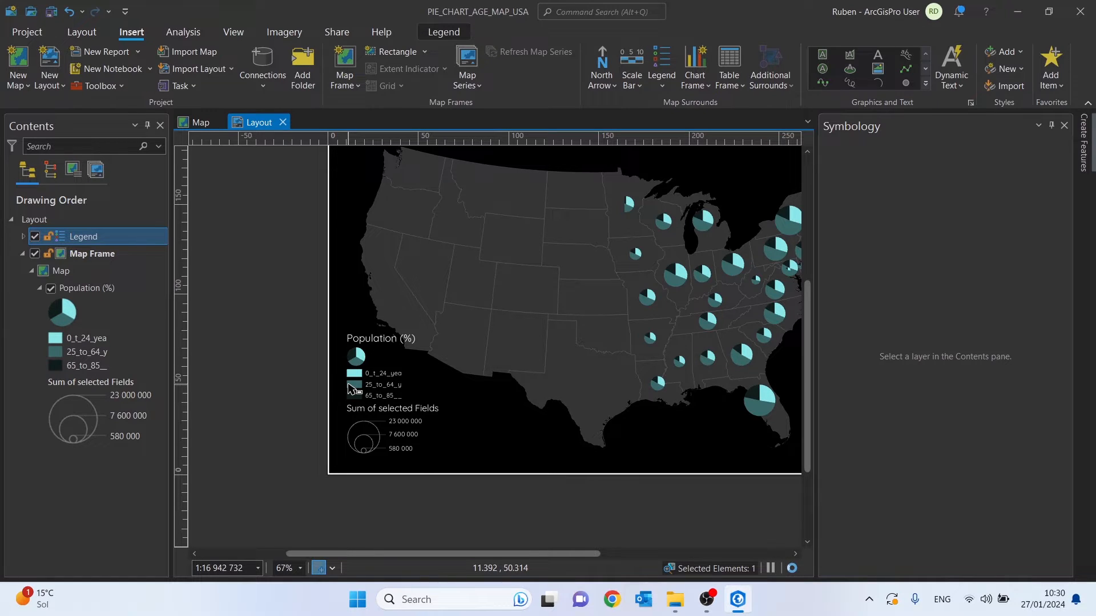
- Convert the legend to graphics and ungroup it into separate elements
scroll(350, 389, "up", 3)
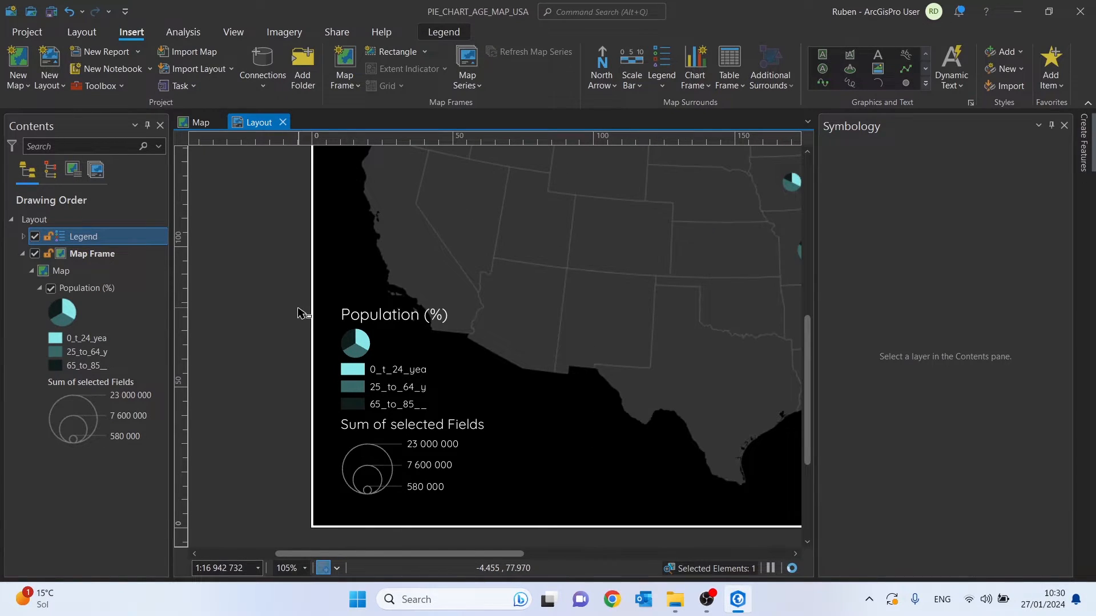
left_click(297, 312)
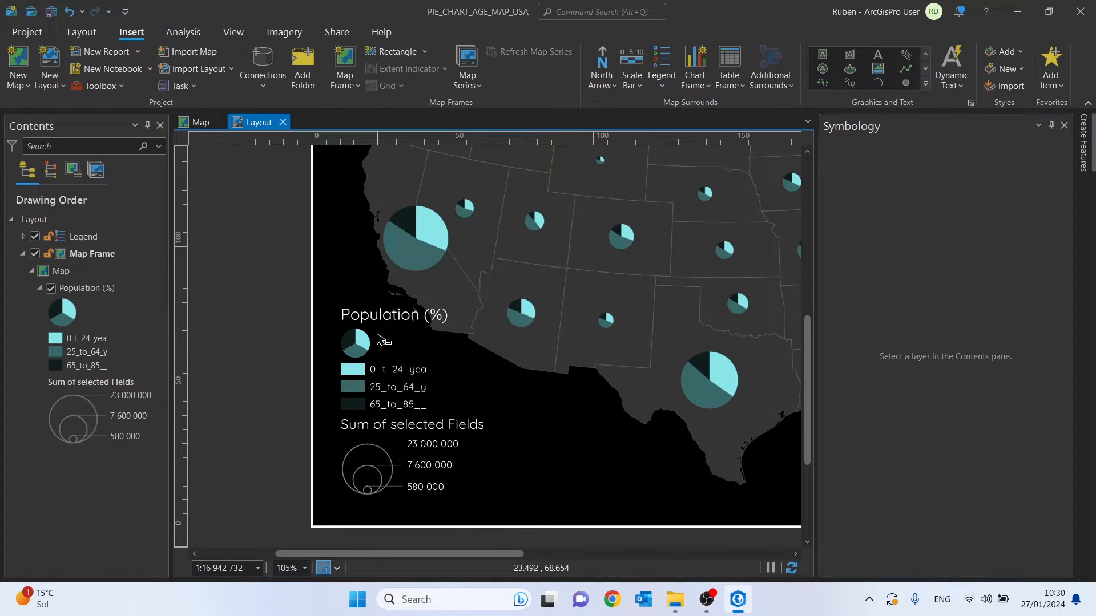
left_click(357, 322)
right_click(360, 343)
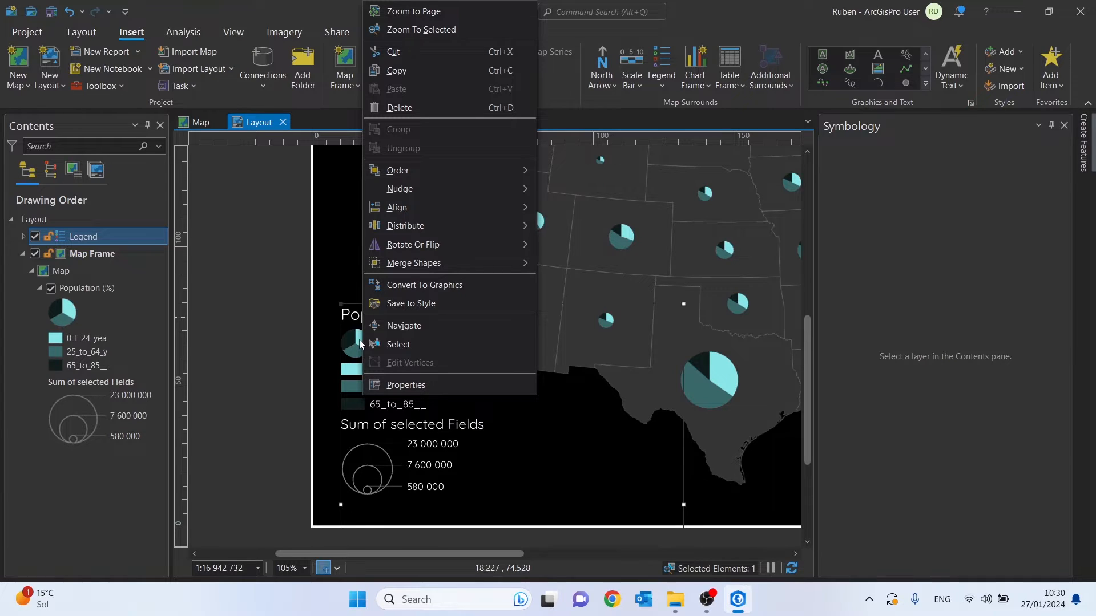
left_click(474, 285)
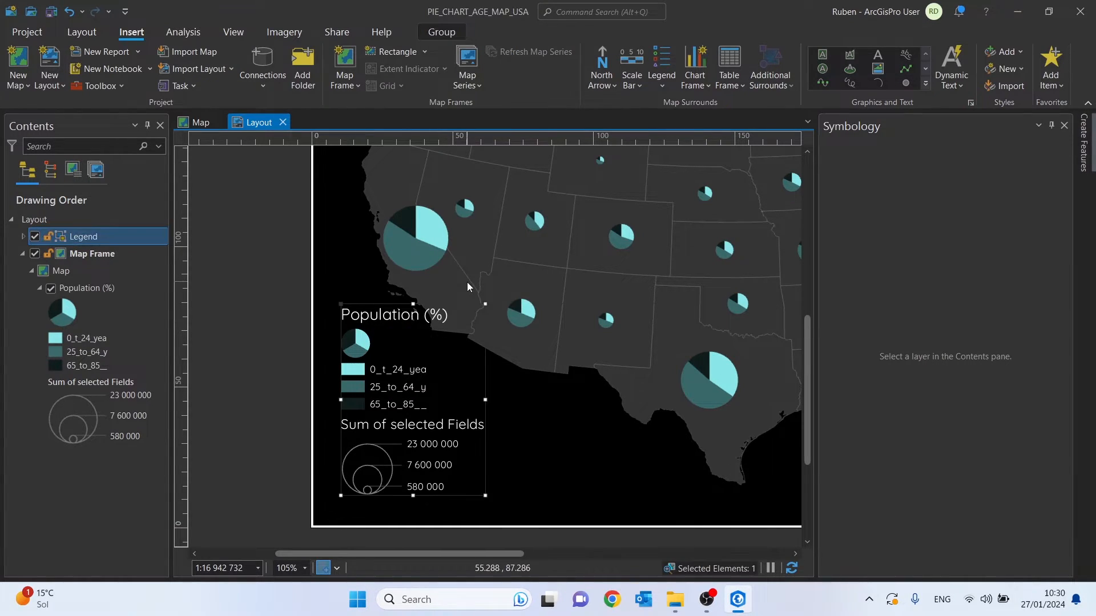
right_click(375, 316)
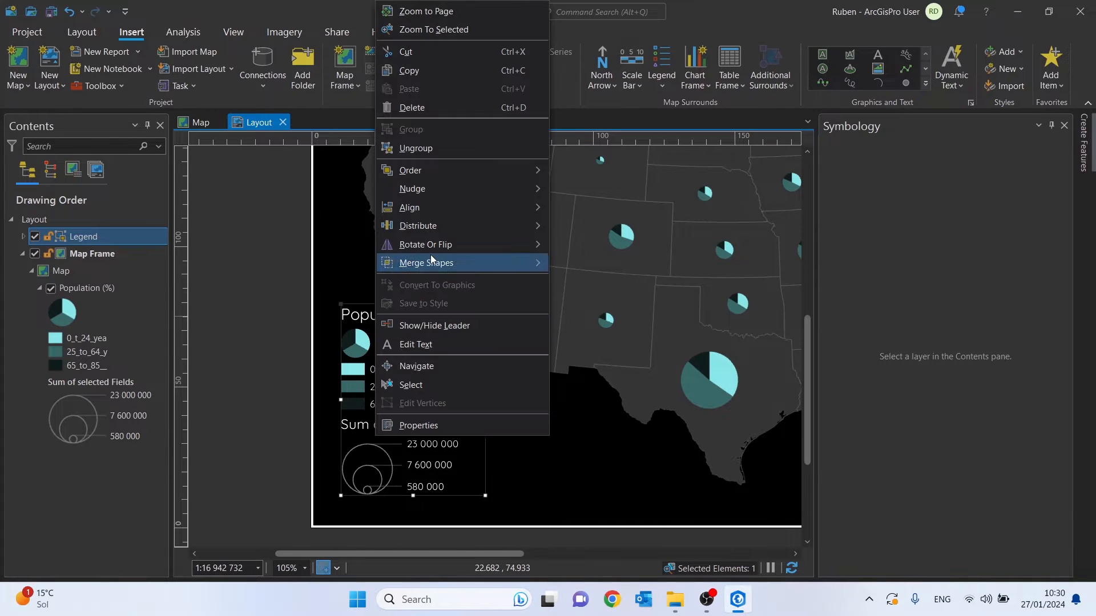
left_click(419, 147)
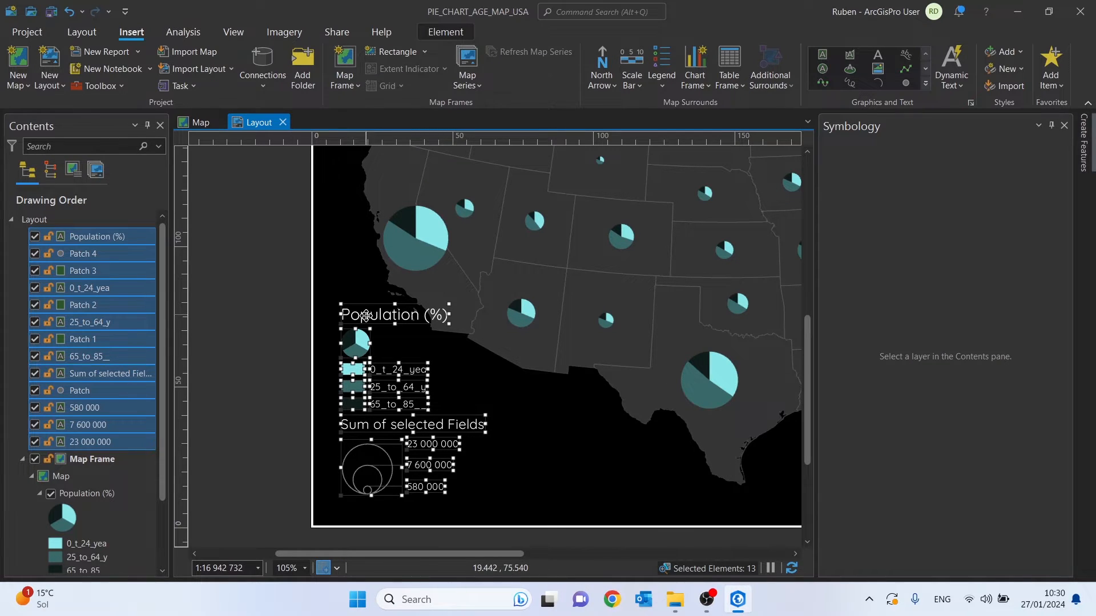
- Delete the small pie chart symbol below the Population (%) heading in the ungrouped legend
left_click(279, 371)
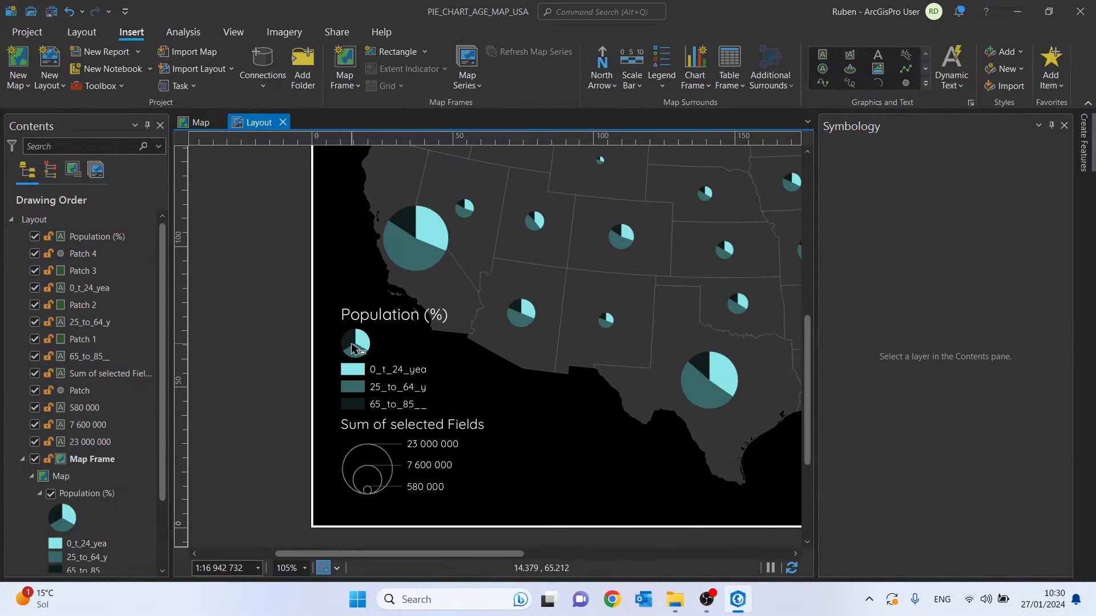
left_click(360, 340)
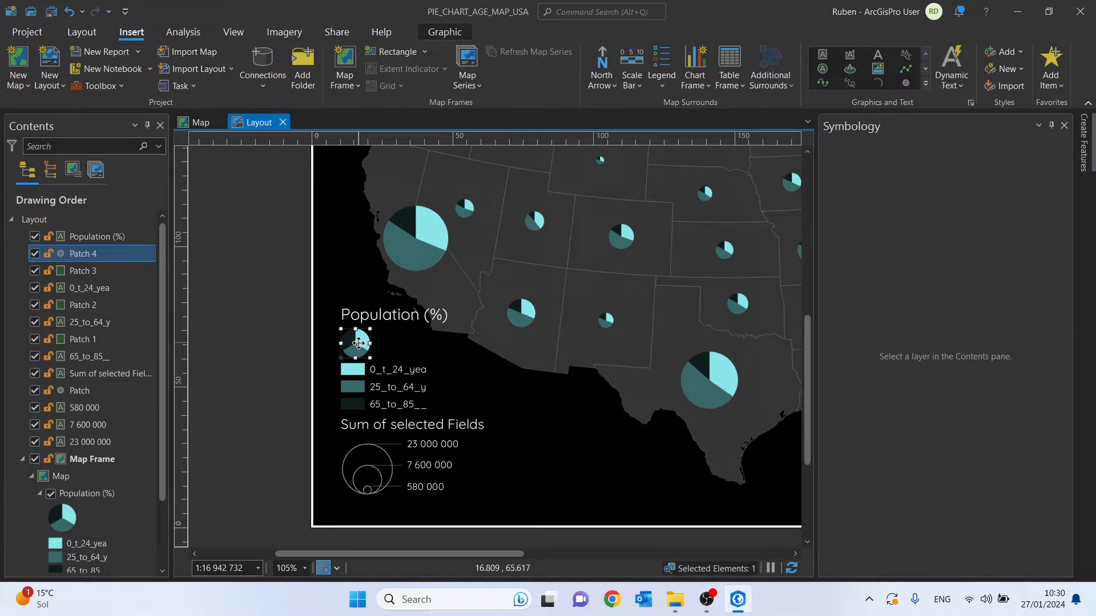
key("Delete")
- Stretch the three legend color patches upward together until they touch one another
scroll(357, 389, "up", 2)
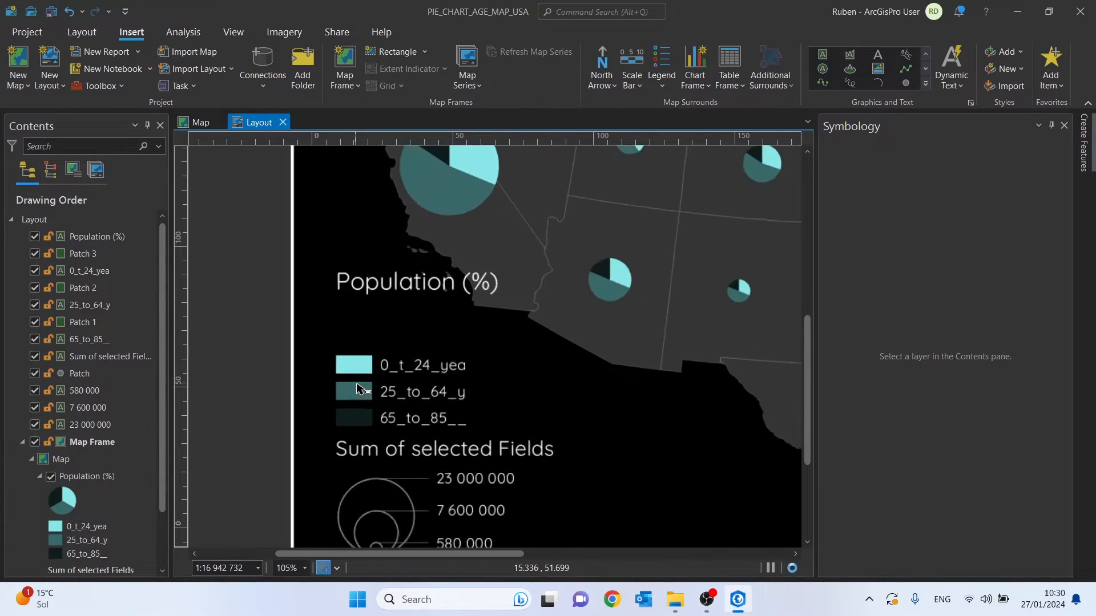
scroll(358, 388, "up", 3)
left_click(358, 361)
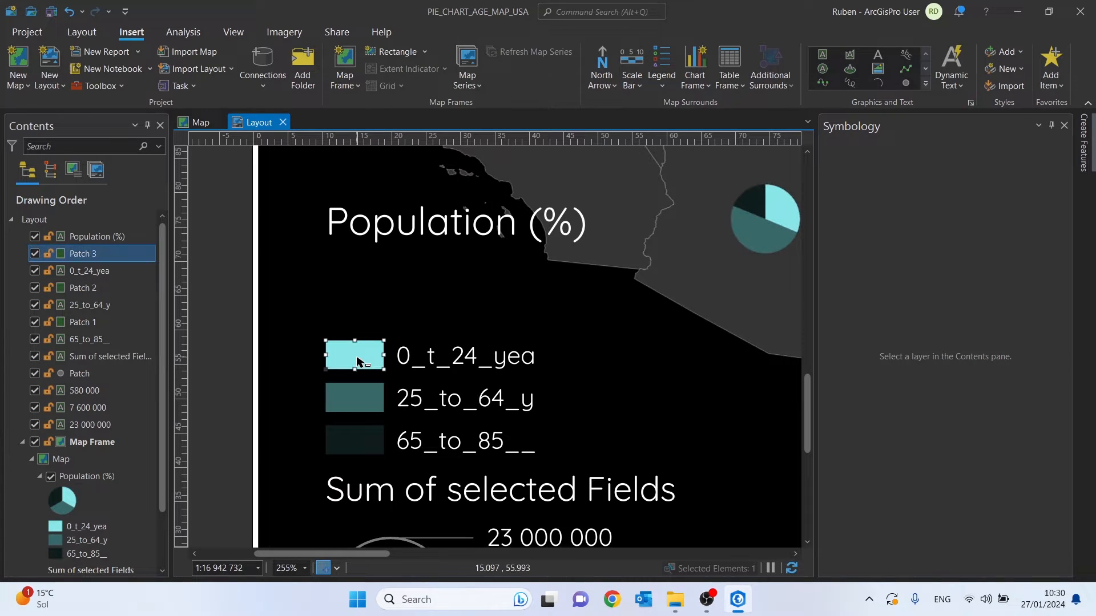
left_click(357, 398, "shift")
left_click(358, 444, "shift")
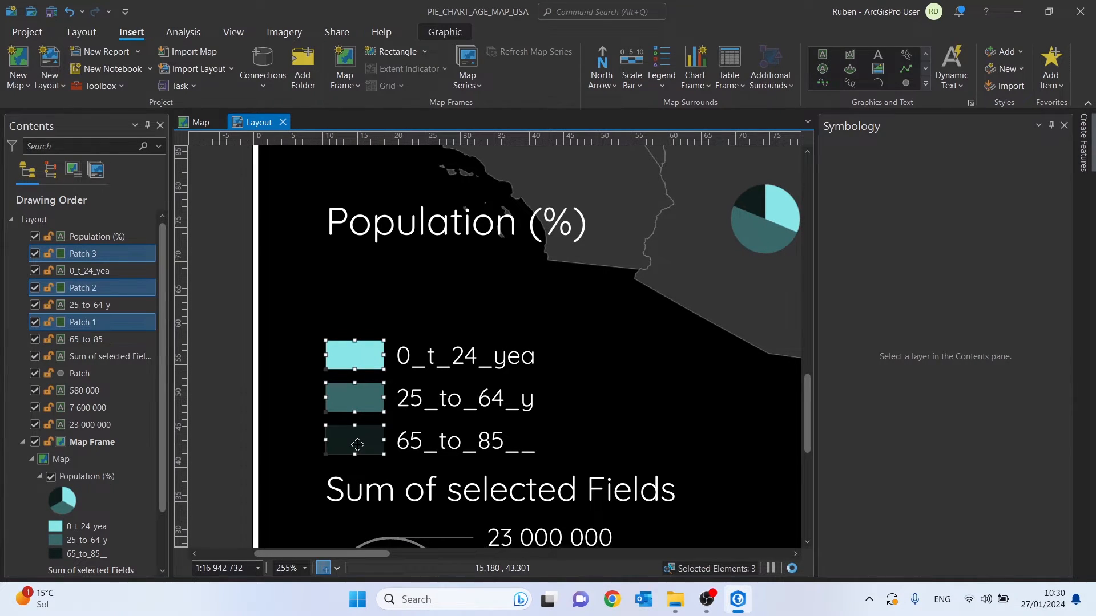
scroll(350, 394, "up", 1)
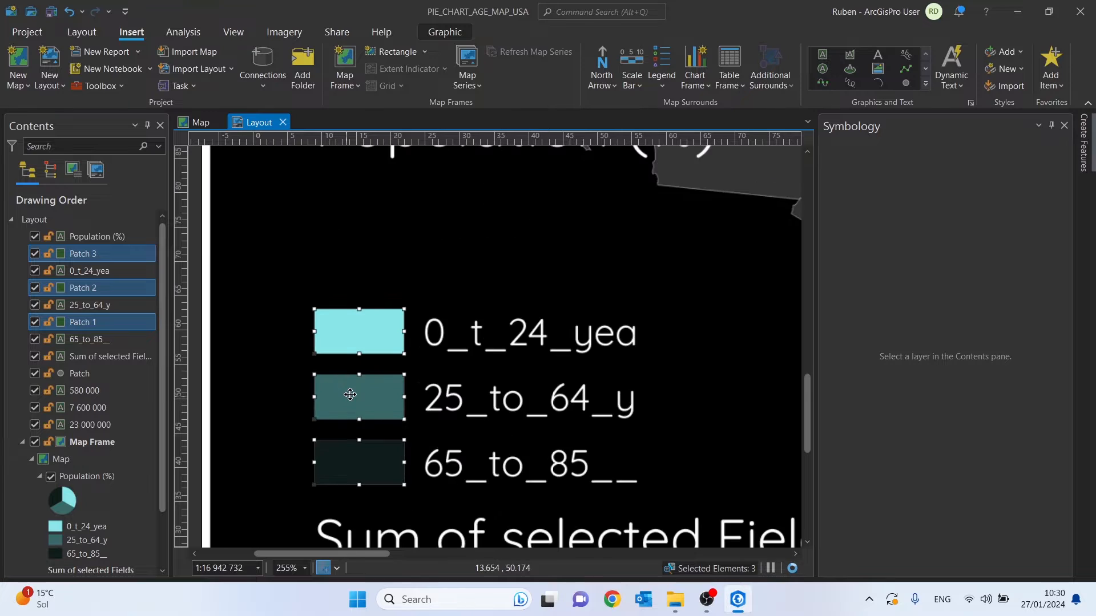
left_click_drag(359, 307, 359, 285)
left_click(294, 297)
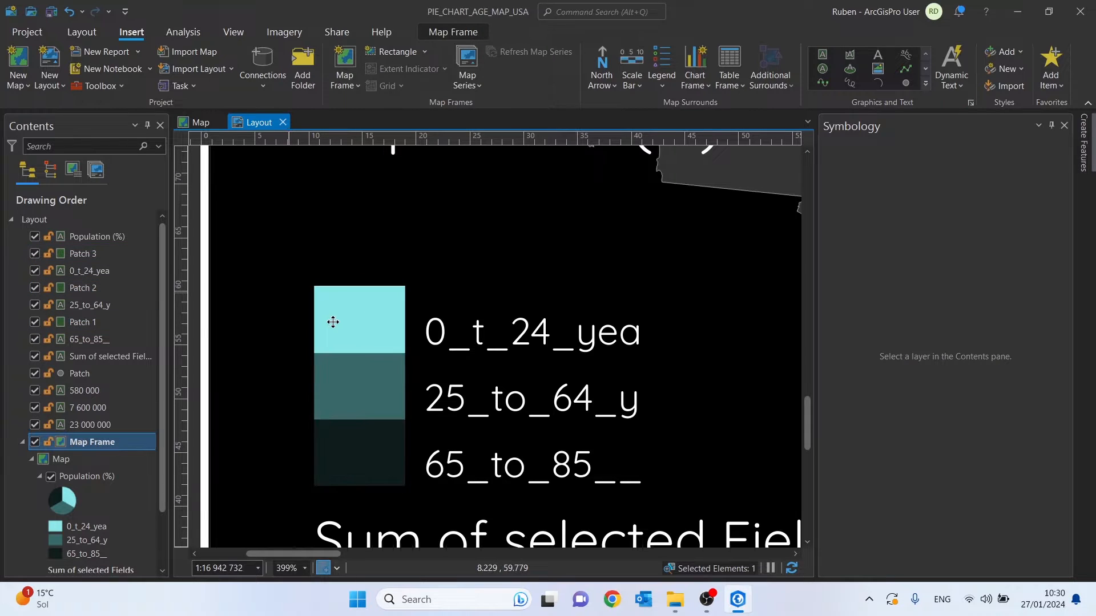
left_click_drag(366, 347, 374, 433)
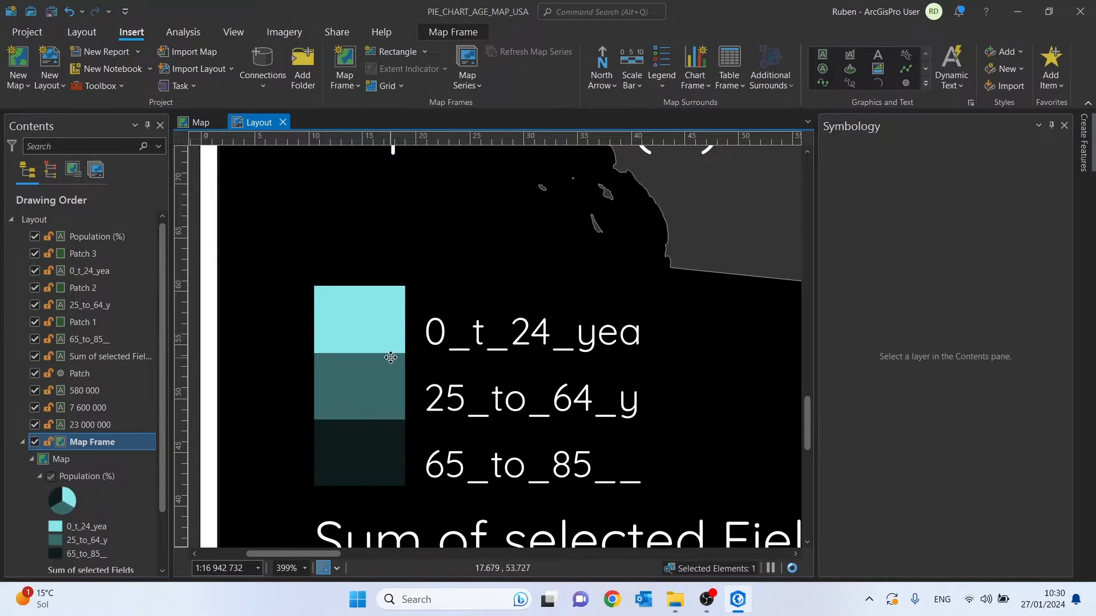
- Move the three age-group labels up together so each one is vertically centered beside its color patch
scroll(387, 351, "down", 4)
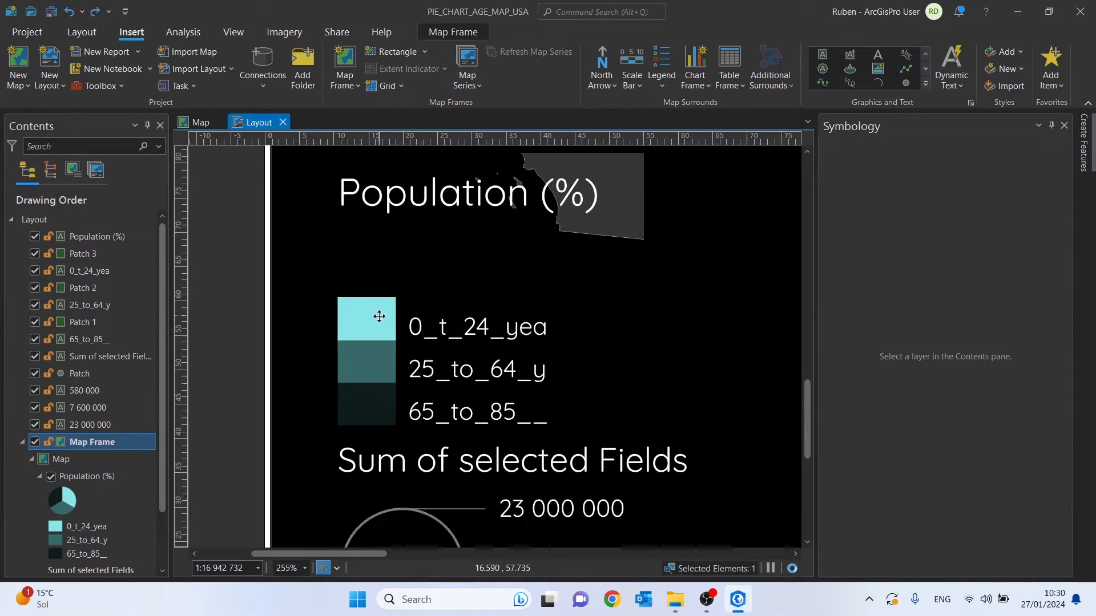
scroll(456, 314, "up", 4)
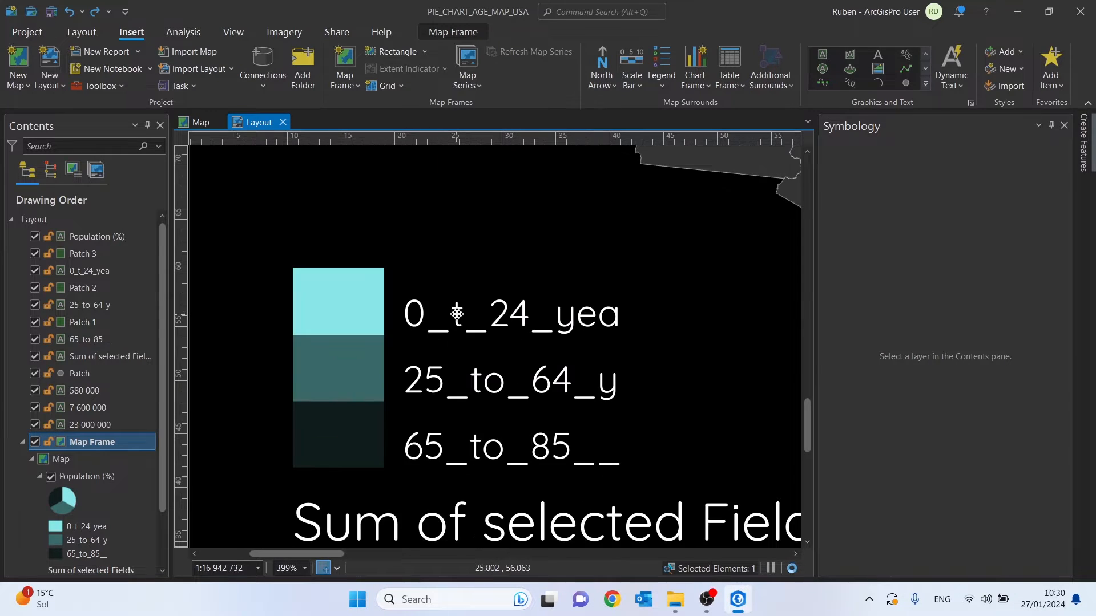
left_click(457, 314)
left_click(457, 374, "shift")
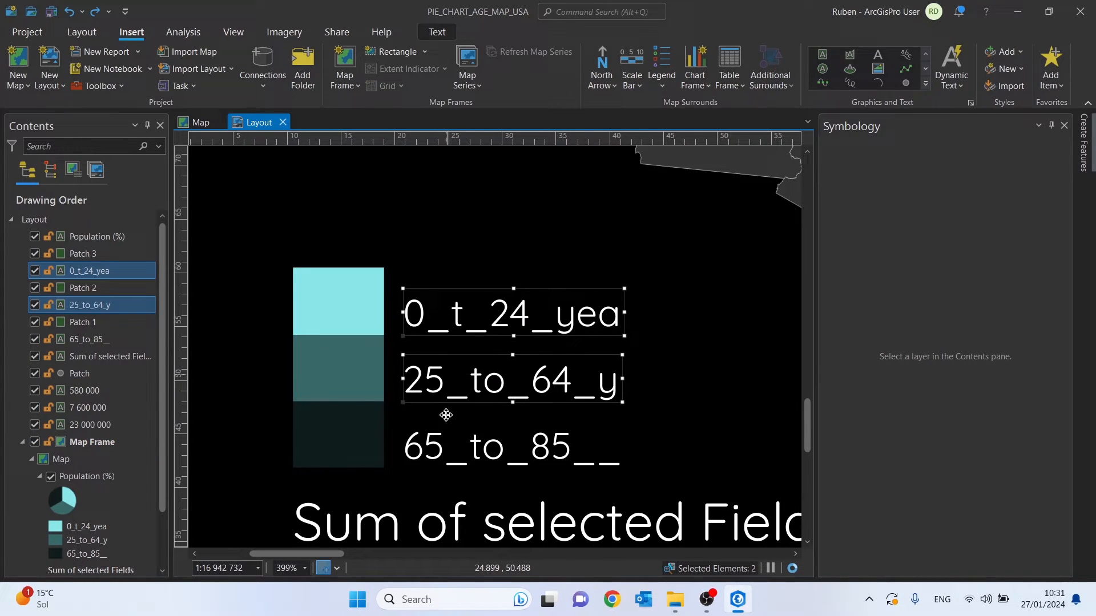
left_click(445, 451, "shift")
scroll(438, 323, "up", 4)
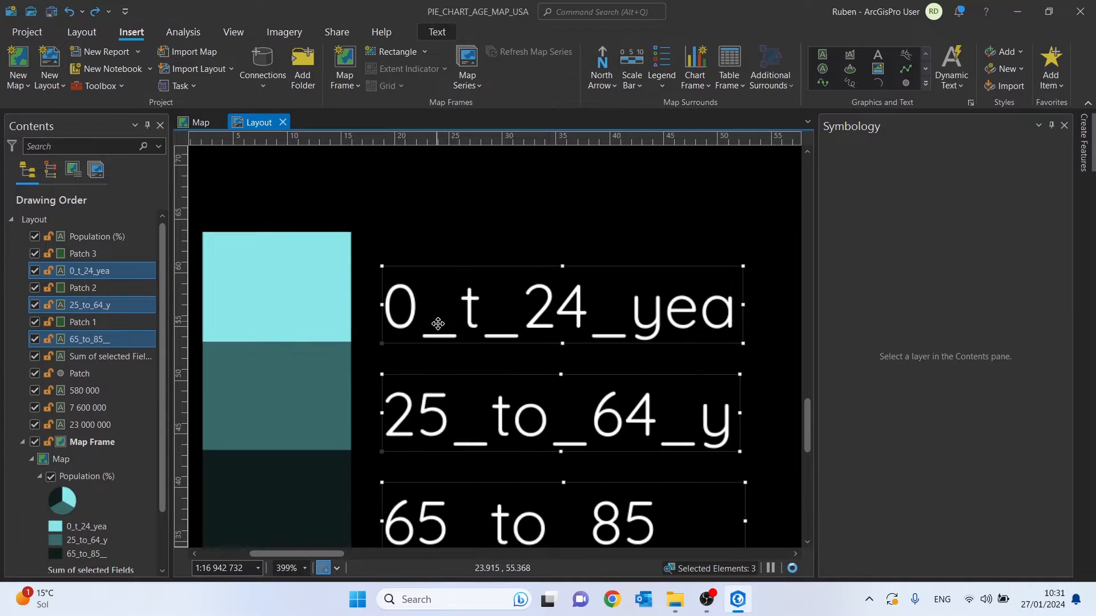
scroll(438, 324, "up", 8)
left_click_drag(438, 324, 434, 287)
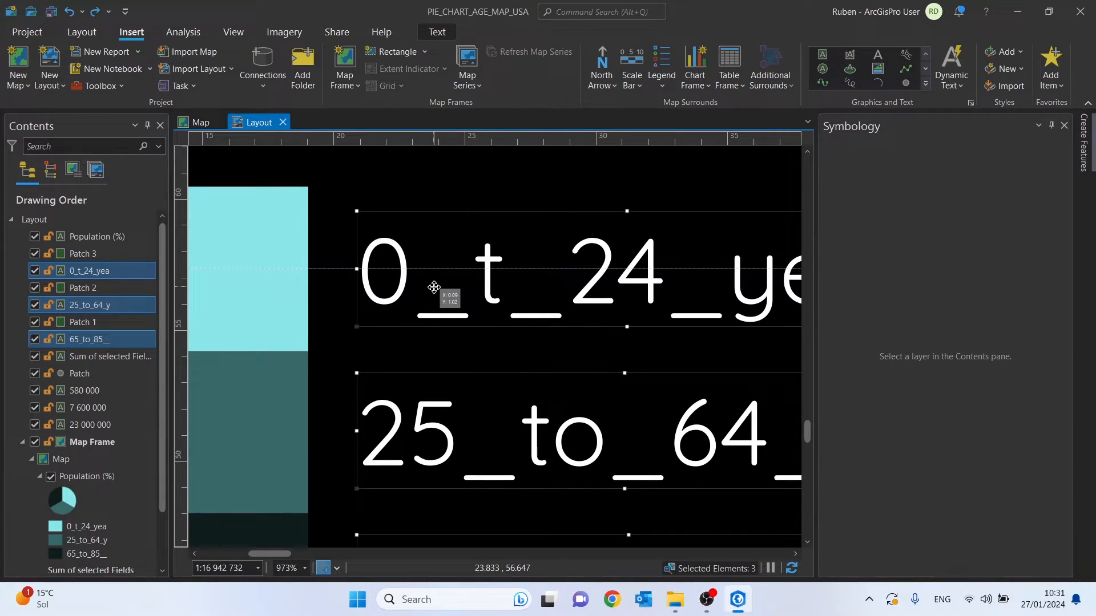
left_click_drag(433, 287, 434, 287)
scroll(413, 280, "down", 6)
left_click(229, 287)
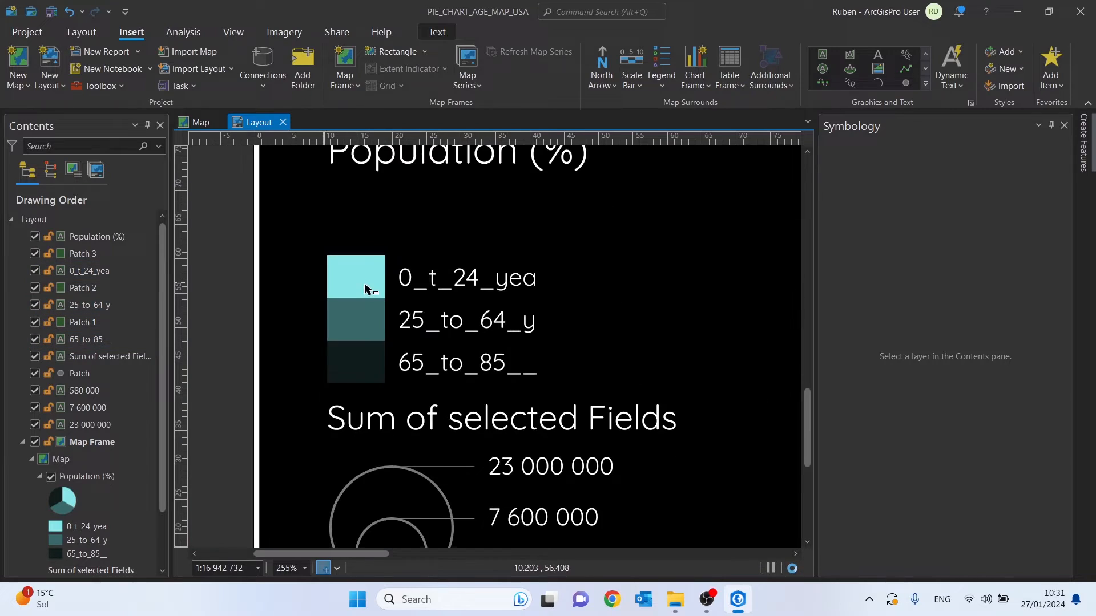
- Open the properties of the 0_t_24_yea label and change its text to "0 - 24 years"
right_click(412, 280)
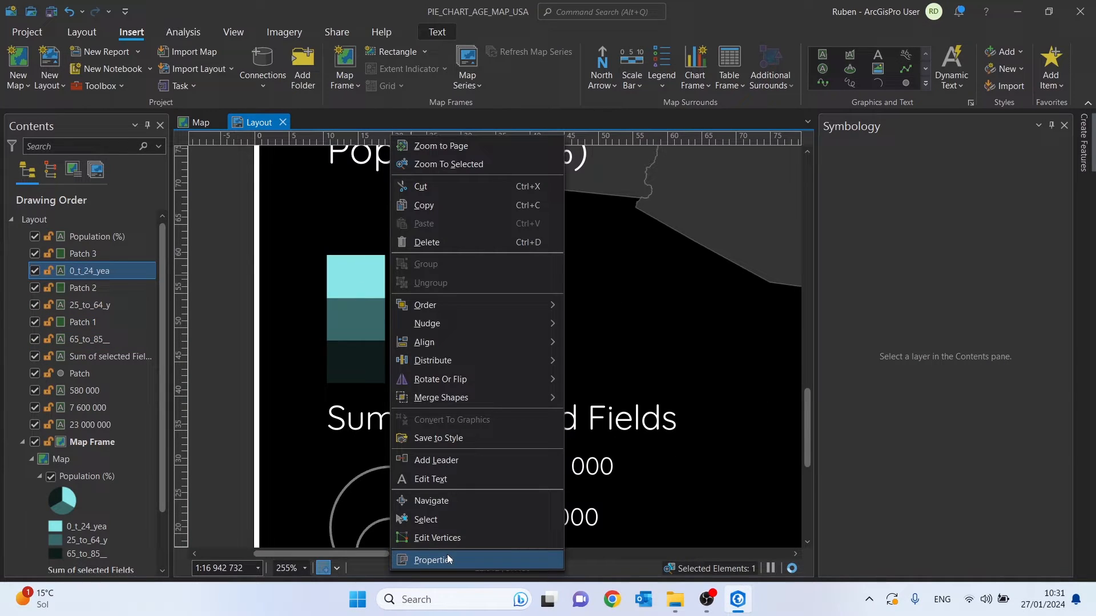
left_click(447, 559)
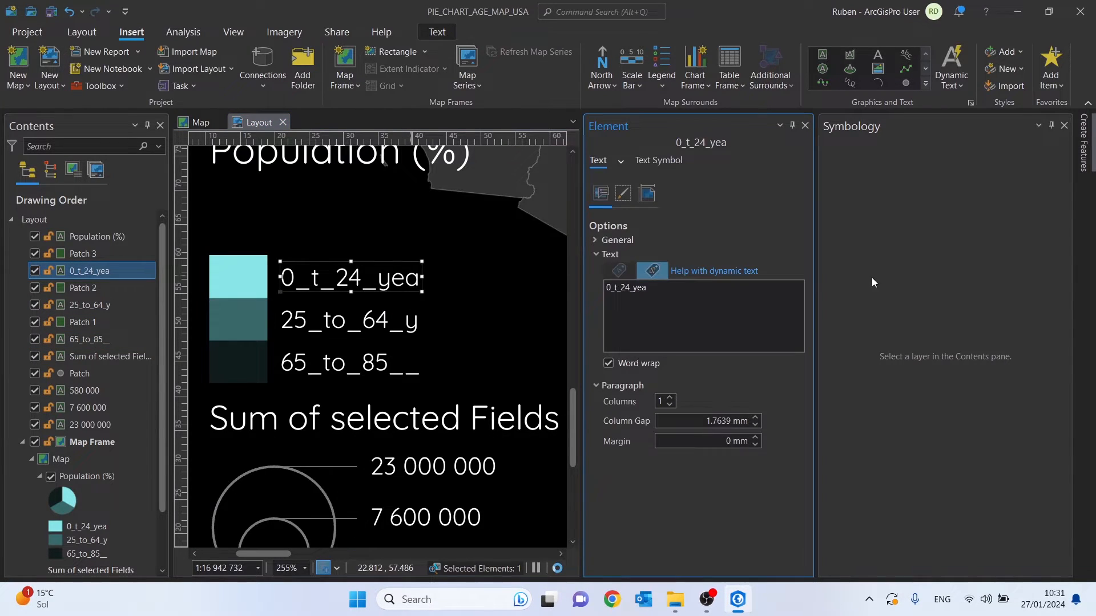
left_click_drag(651, 288, 560, 292)
type("0 ")
type("- 24 years")
left_click(559, 292)
- Change the second age label's text to "25 - 64 years" and the third's to "65 - 85+ years"
left_click(350, 320)
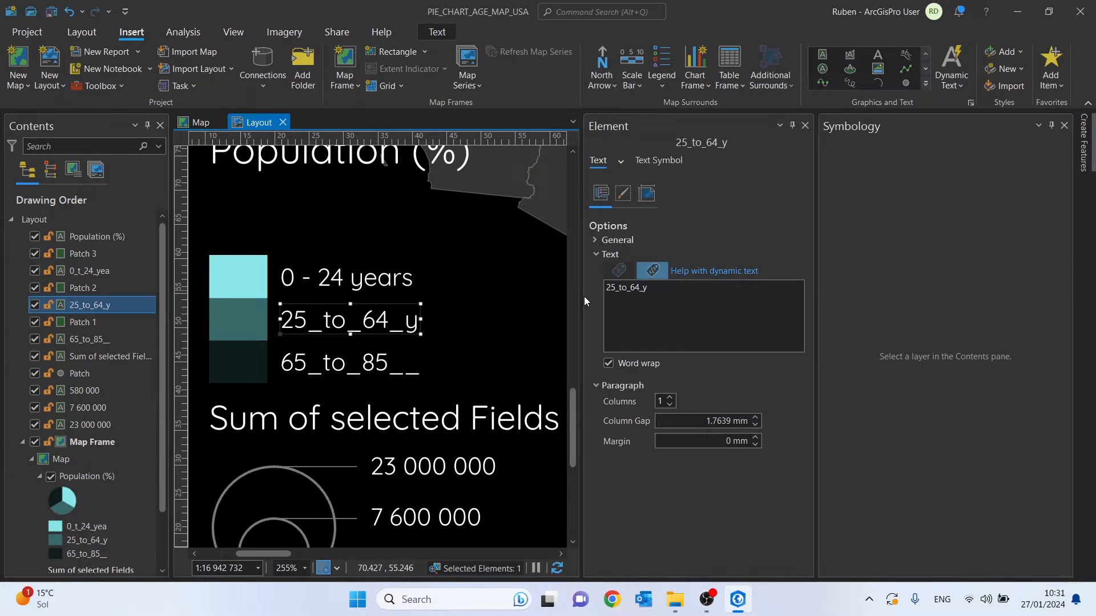
left_click_drag(651, 289, 568, 289)
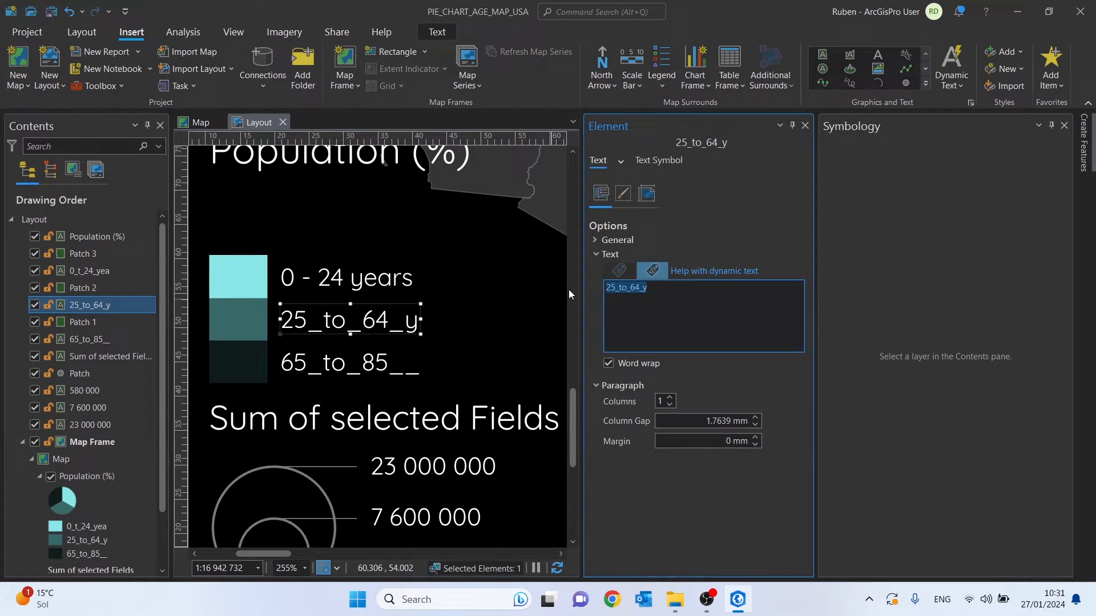
type("25 - 64 years")
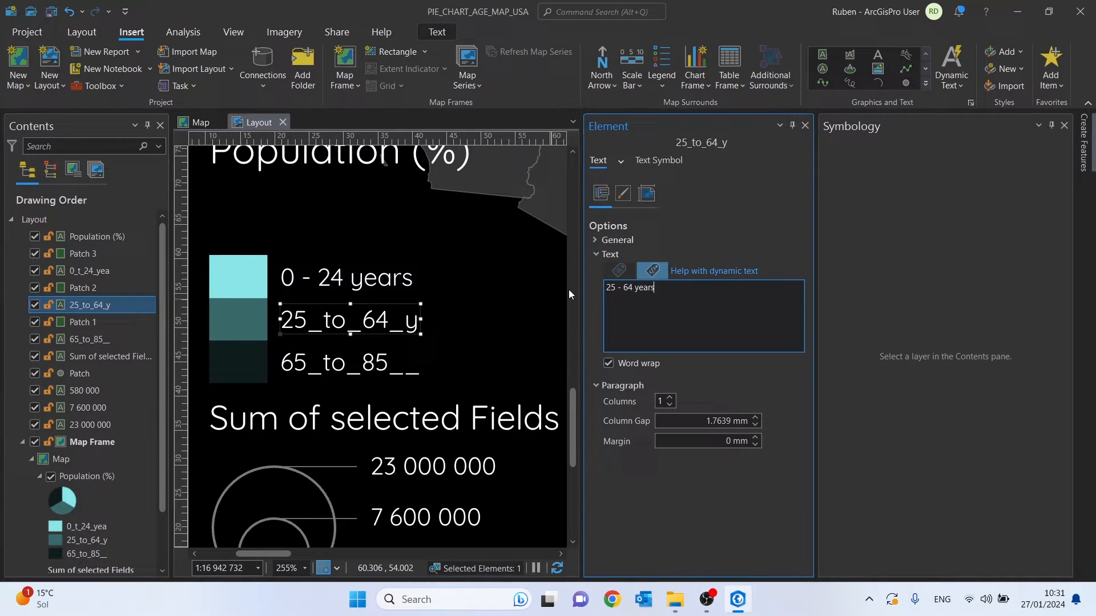
left_click(370, 357)
left_click_drag(650, 289, 583, 289)
type("65")
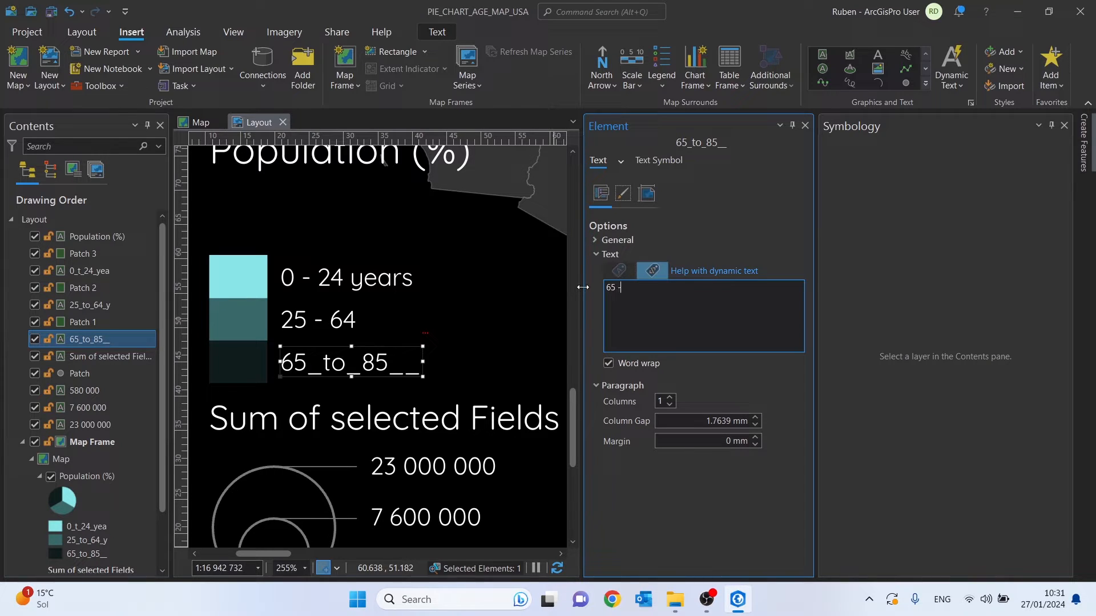
type(" - 85+ years")
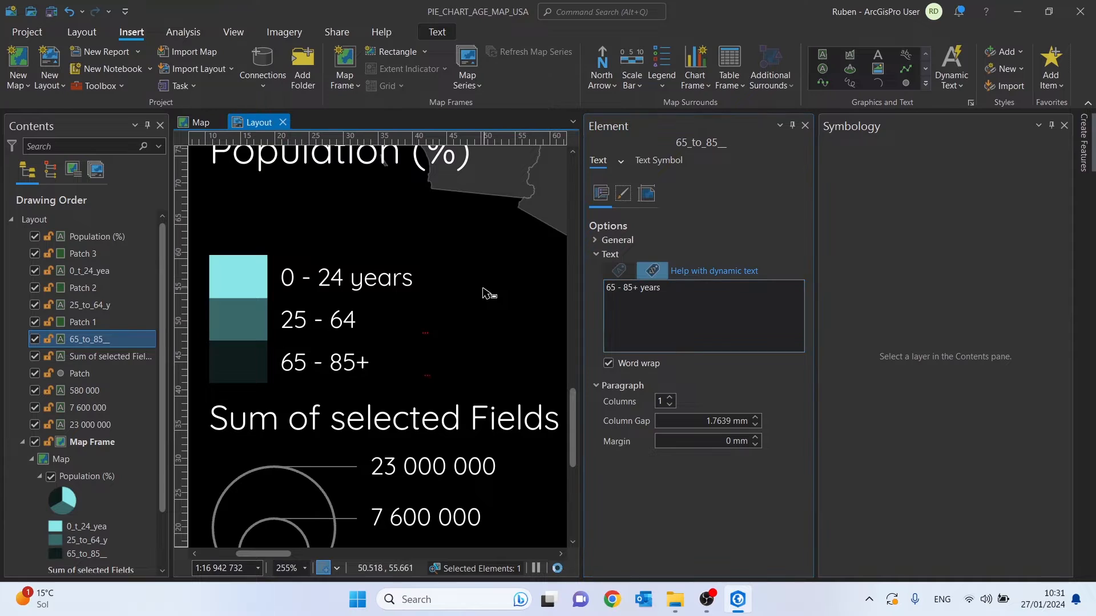
- Widen the text boxes of the second and third age labels so their full text fits on one line
left_click(416, 342)
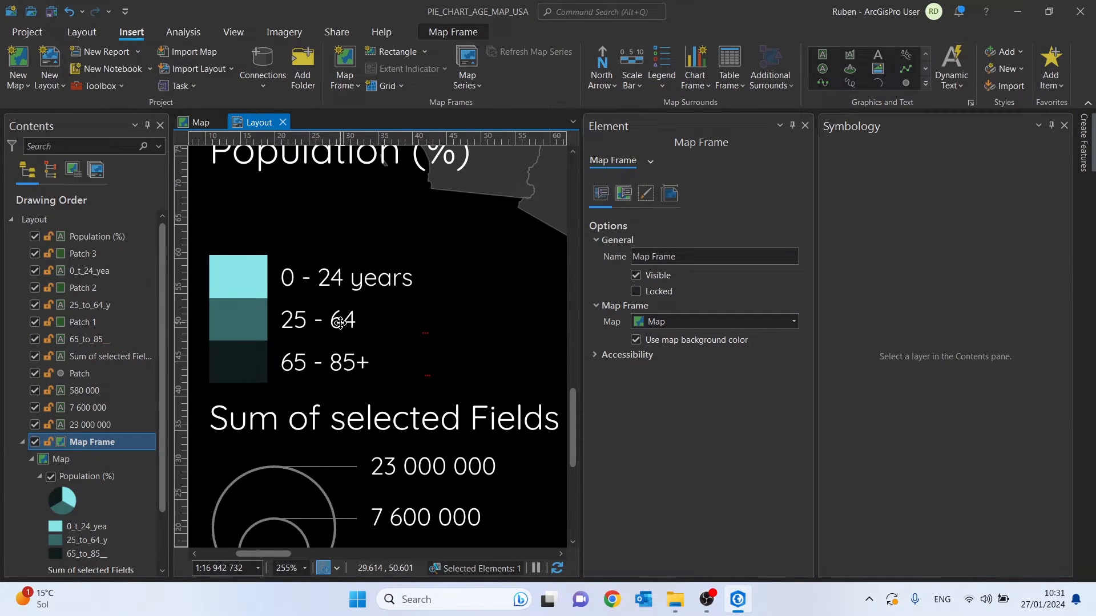
left_click(339, 323)
left_click_drag(423, 320, 473, 320)
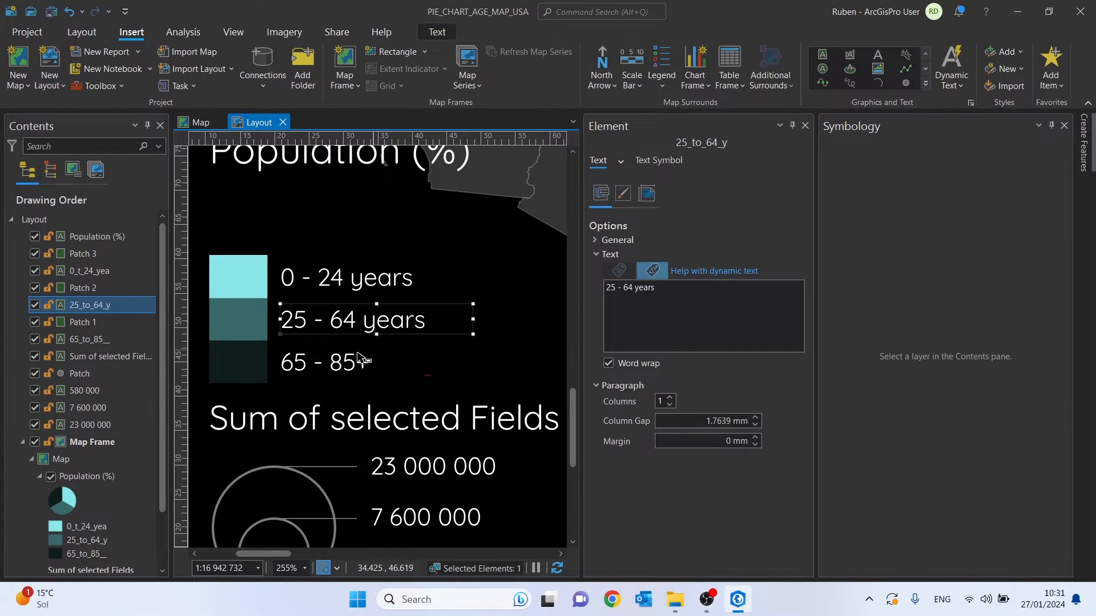
left_click(359, 358)
left_click_drag(423, 361, 472, 362)
scroll(455, 361, "down", 2)
left_click(268, 297)
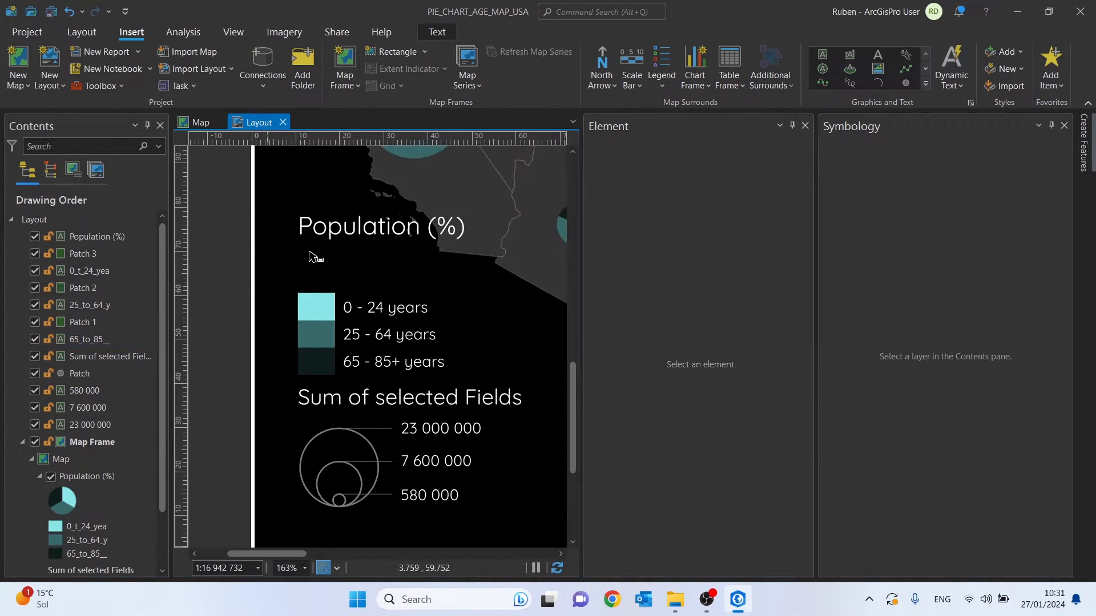
- Move the Population (%) heading down to just above the color patches and delete the Sum of selected Fields heading
left_click(318, 237)
left_click_drag(320, 236, 319, 263)
left_click(337, 355)
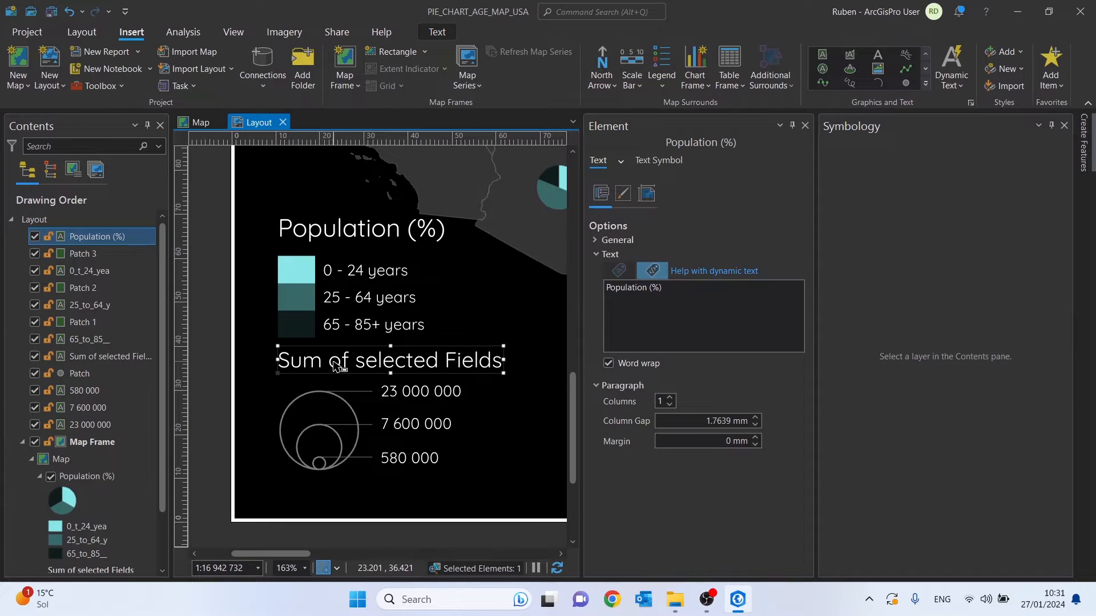
key("Delete")
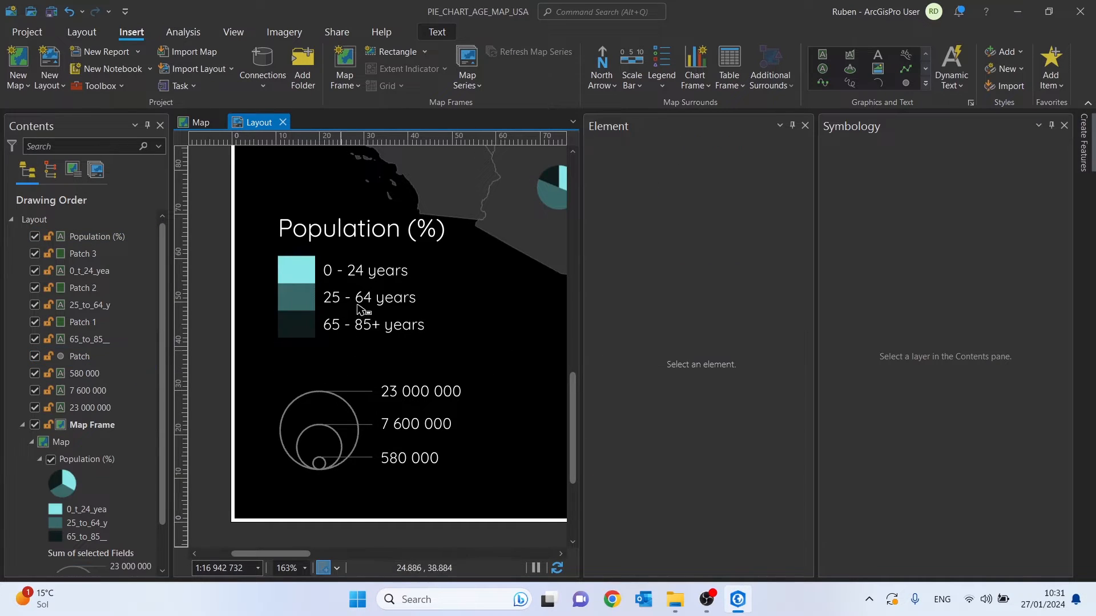
- Duplicate the Population (%) heading and place the copy above the nested size circles
left_click(323, 230)
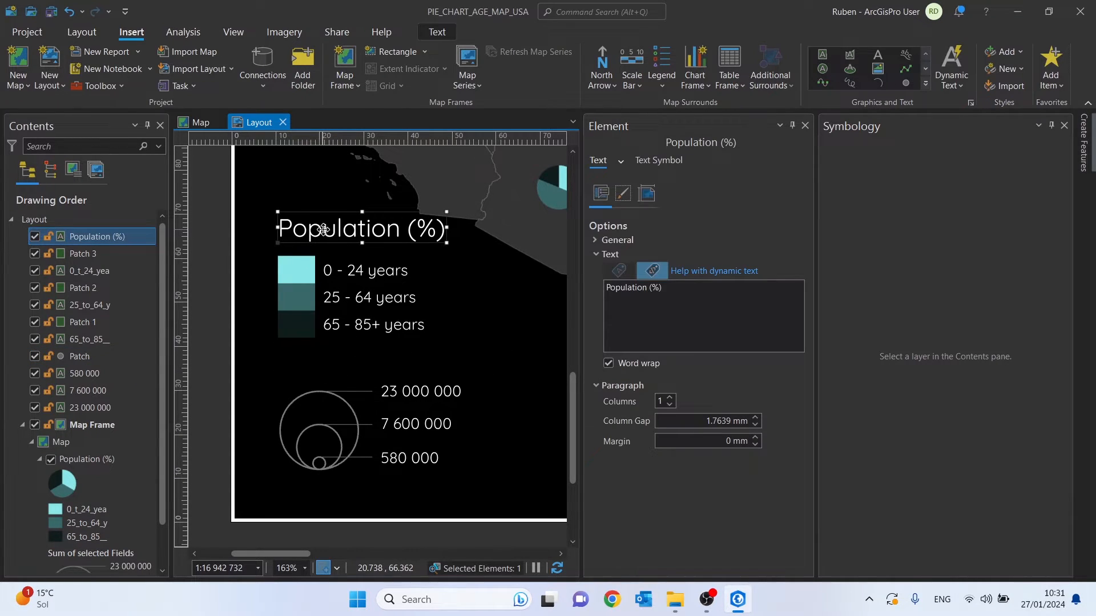
left_click(224, 367)
key("ctrl+v")
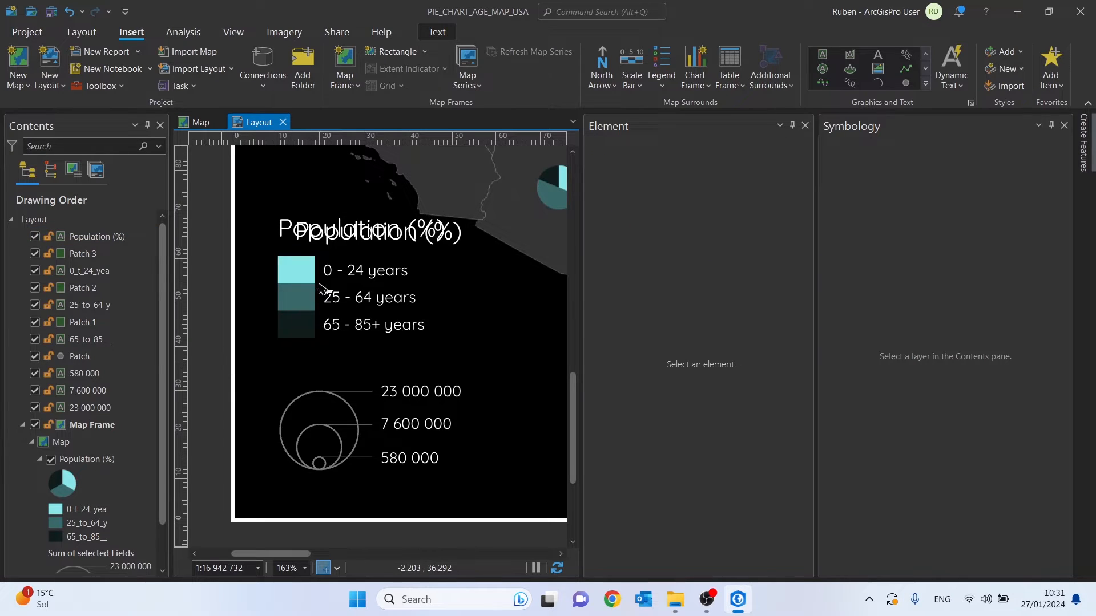
left_click_drag(332, 234, 339, 377)
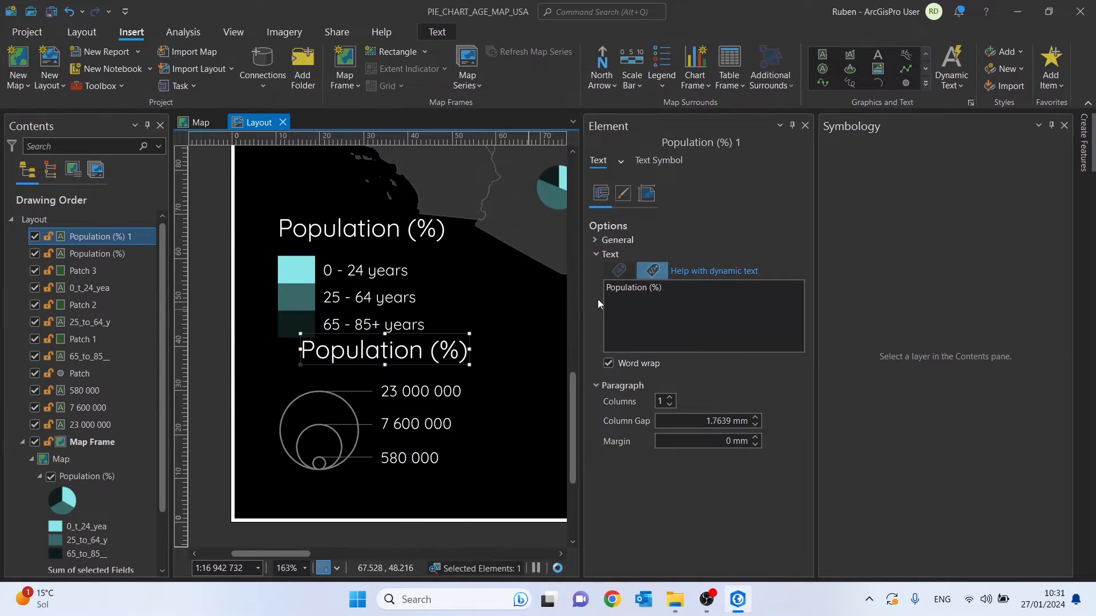
- Change the copied heading's text to "Population (n)" and left-align it with the Population (%) heading above the circles
left_click(694, 291)
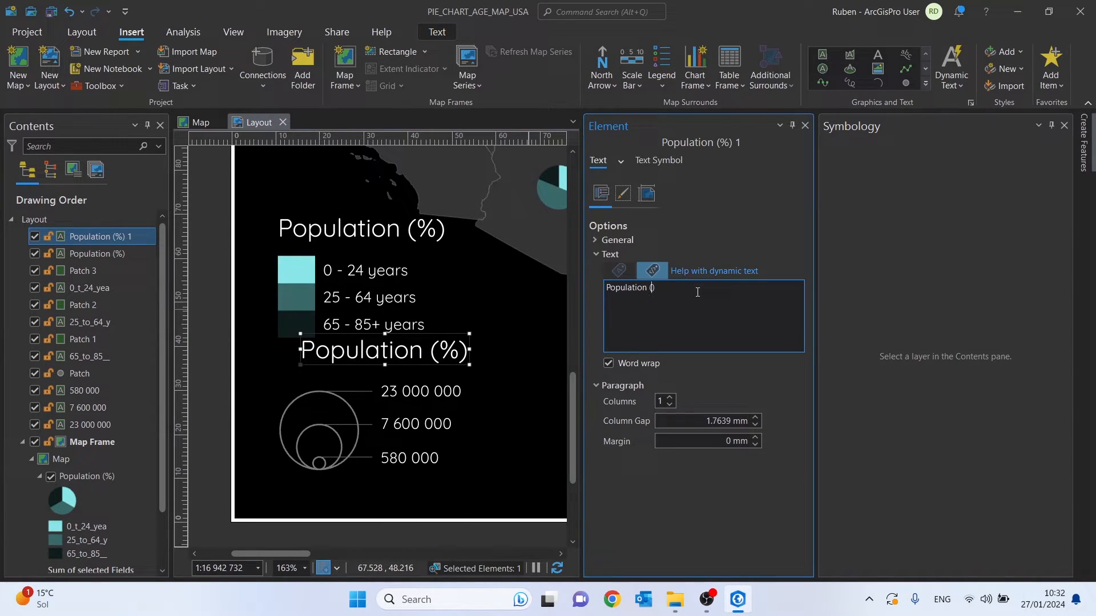
left_click(498, 374)
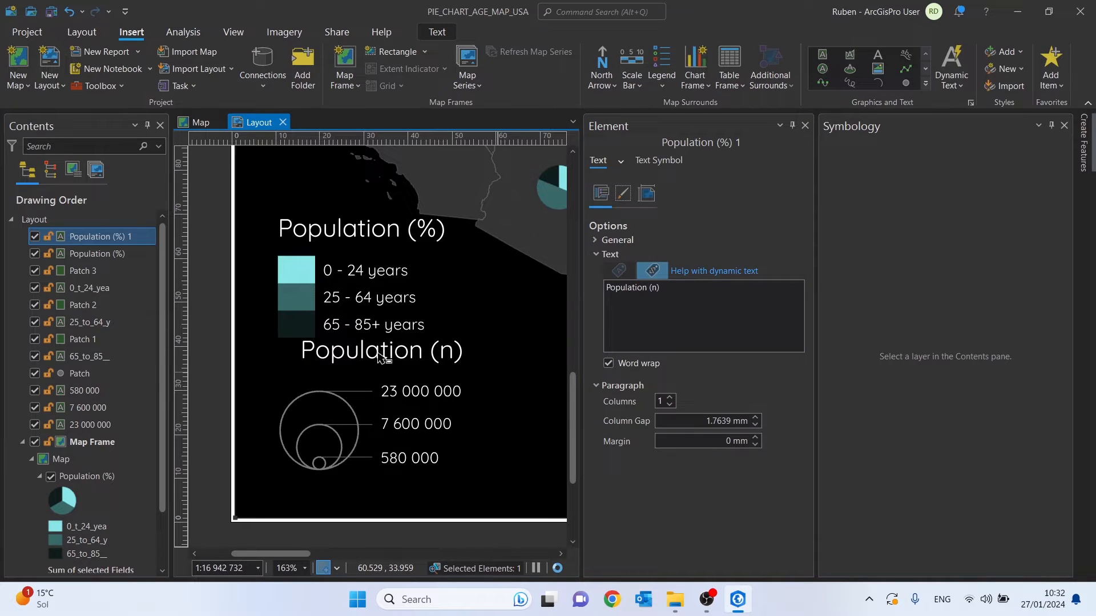
left_click(343, 356)
mouse_move(342, 358)
left_mouse_down()
mouse_move(318, 363)
mouse_move(327, 355)
left_mouse_up()
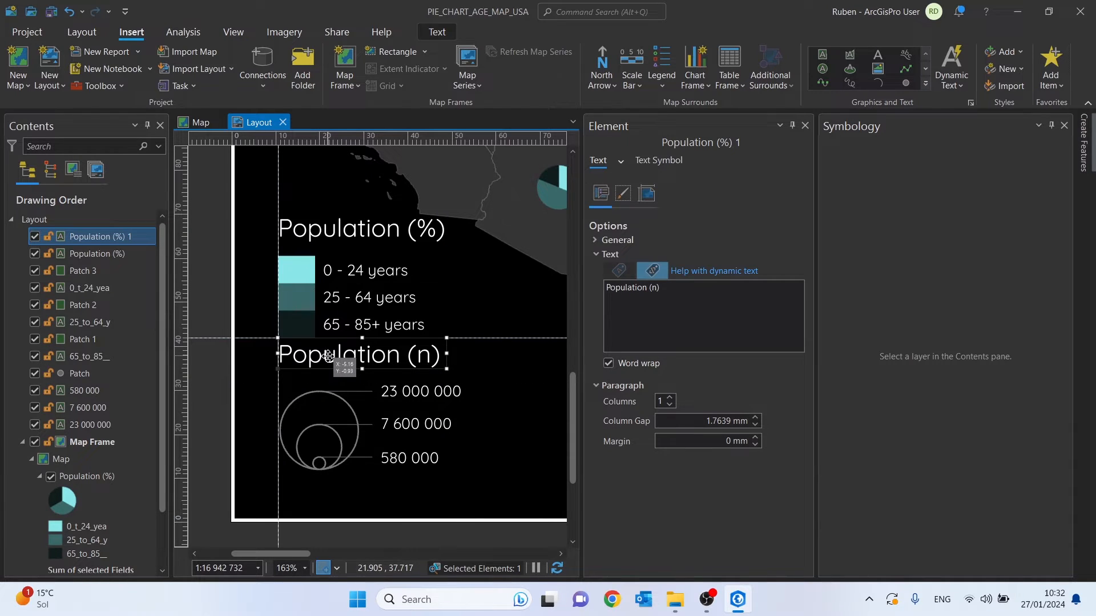
scroll(326, 347, "down", 3)
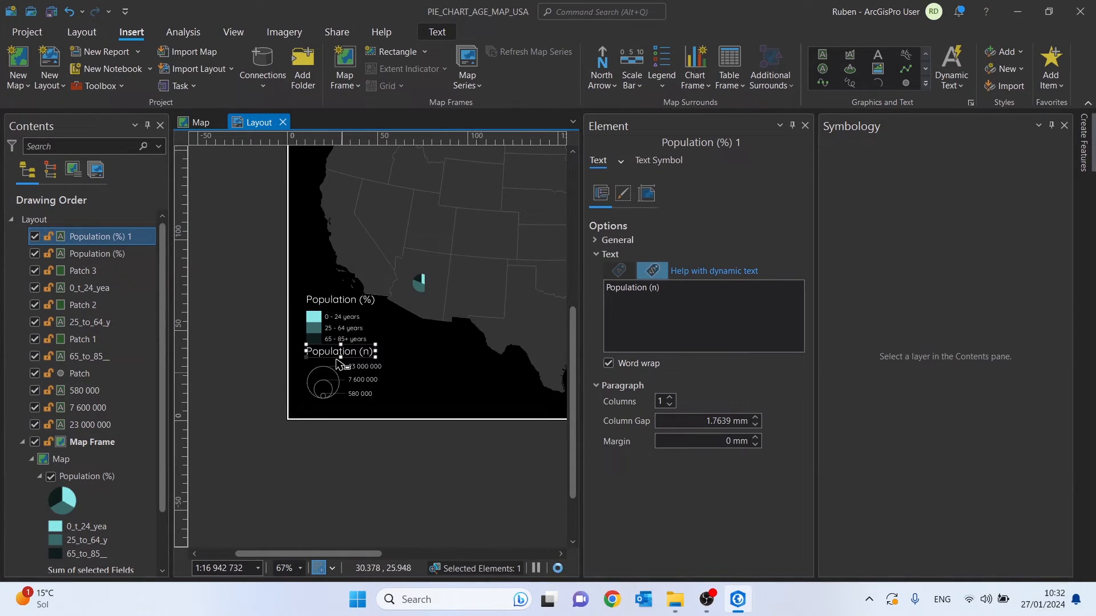
left_click(258, 289)
- Move the Population (%) heading with its three color patches and age labels beside the Population (n) group, level with its heading
scroll(319, 298, "up", 6)
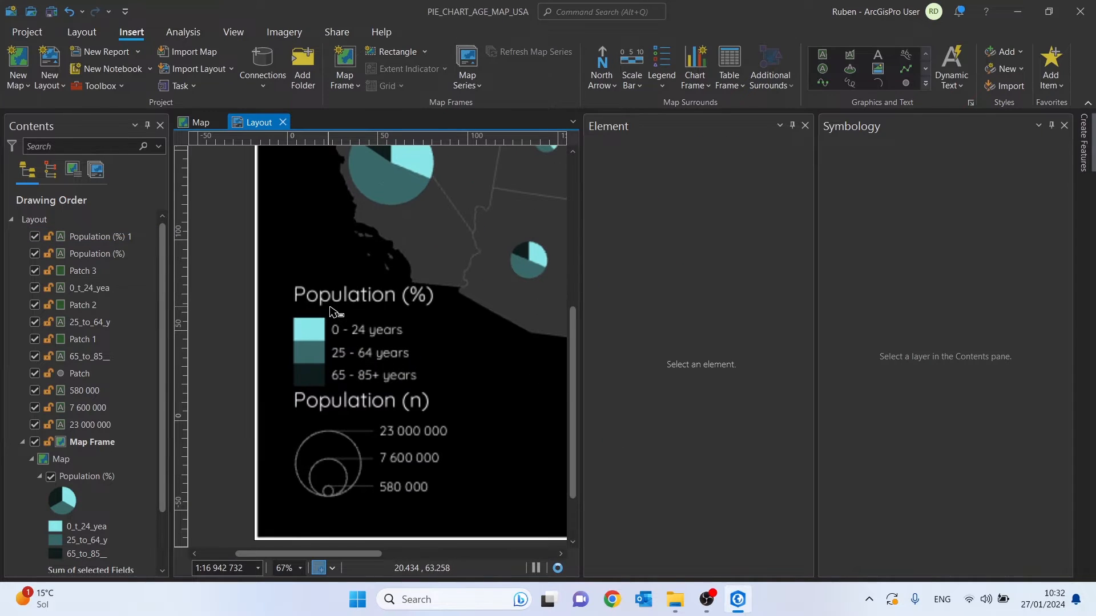
left_click(320, 297)
left_click(308, 351, "shift")
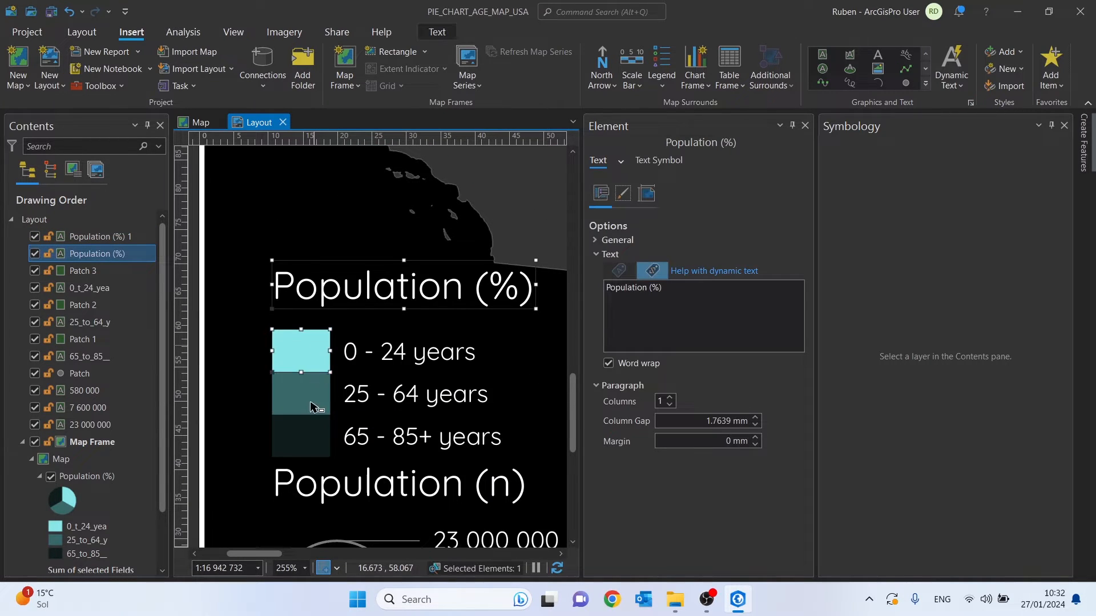
left_click(311, 400, "shift")
left_click(311, 445, "shift")
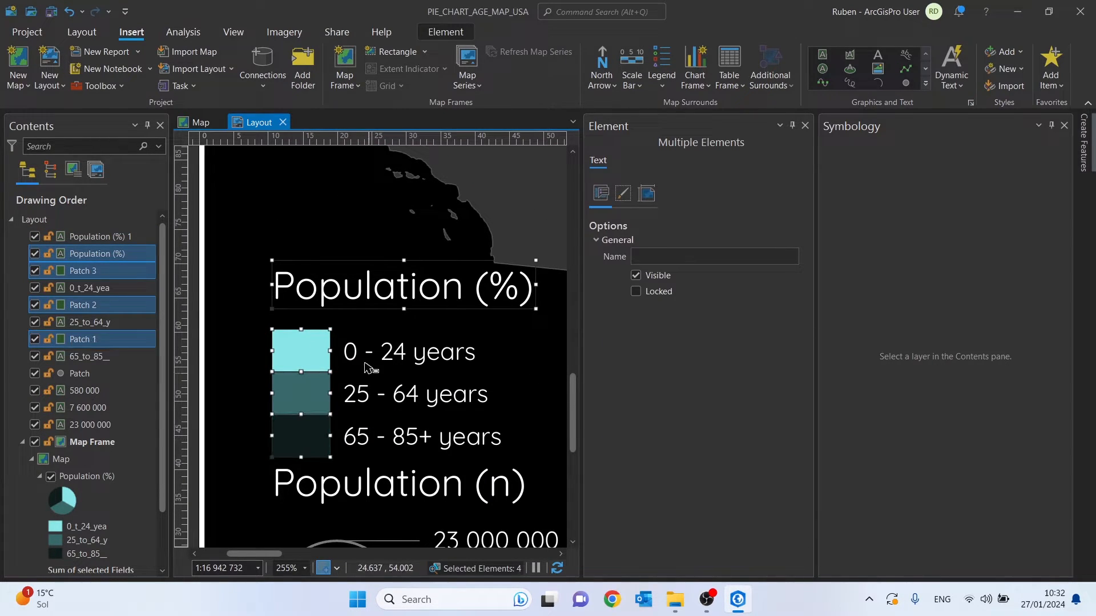
left_click(372, 358, "shift")
left_click(378, 439, "shift")
left_click(379, 438, "shift")
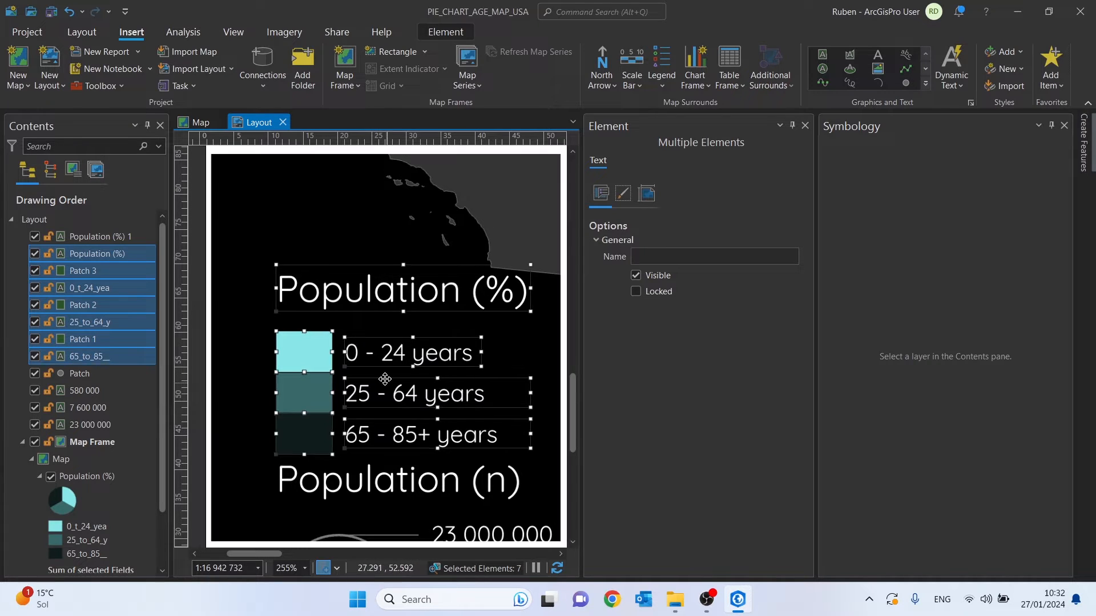
scroll(378, 439, "down", 5)
scroll(286, 265, "up", 2)
left_click_drag(286, 265, 421, 346)
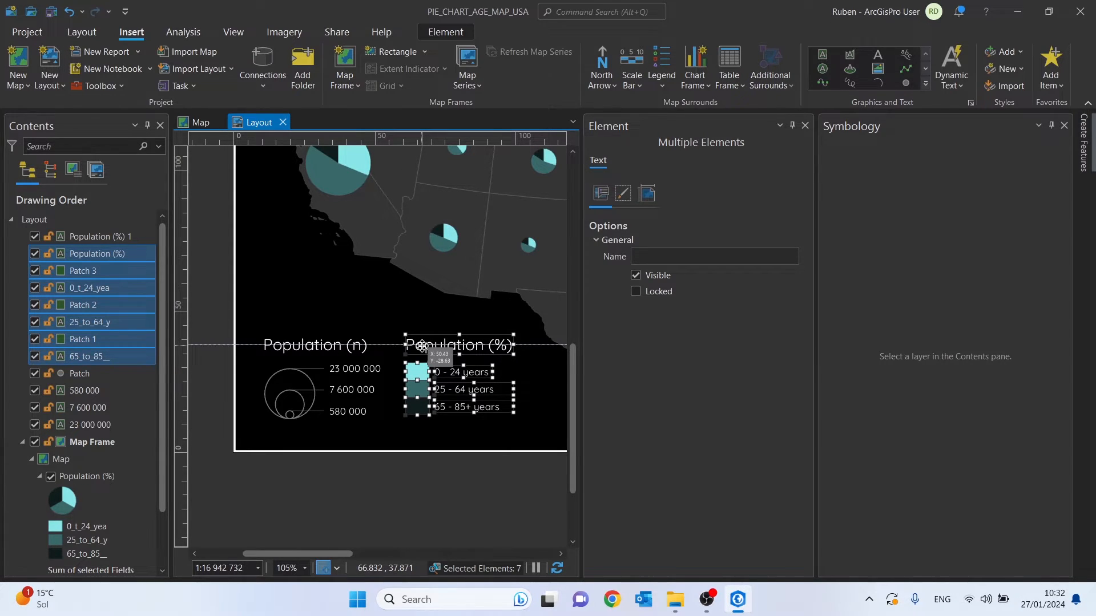
left_click_drag(421, 346, 377, 272)
- Move all legend elements together, excluding the map frame, up and slightly left in the page's lower-left corner
left_click(214, 325)
scroll(290, 330, "down", 2)
left_click_drag(240, 255, 403, 318)
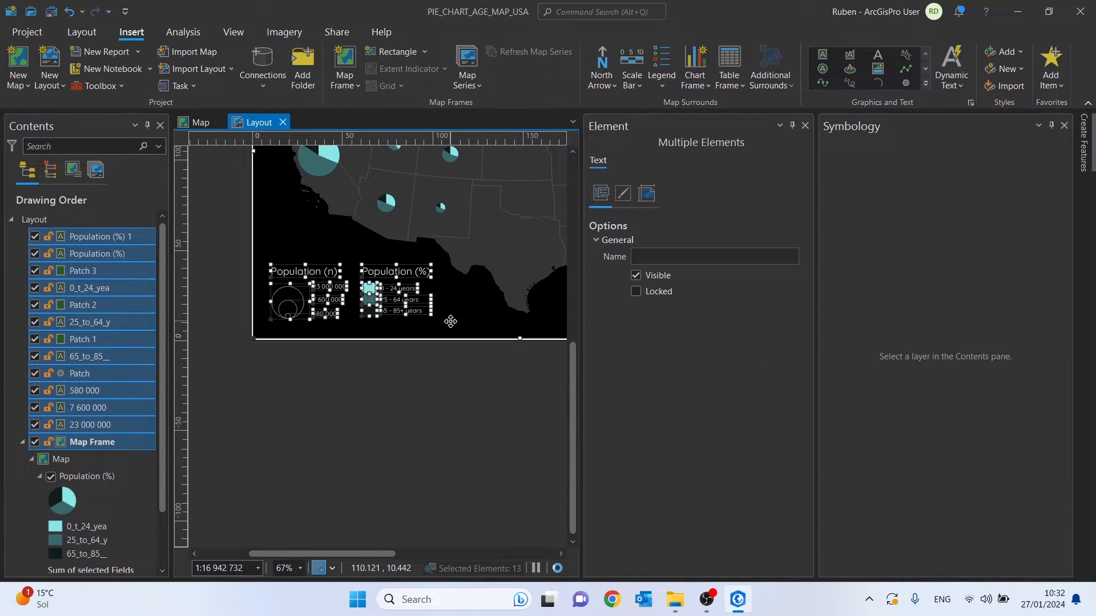
left_click(450, 322, "ctrl")
scroll(307, 279, "up", 2)
left_click_drag(285, 309, 280, 290)
left_click(211, 267)
scroll(211, 267, "down", 4)
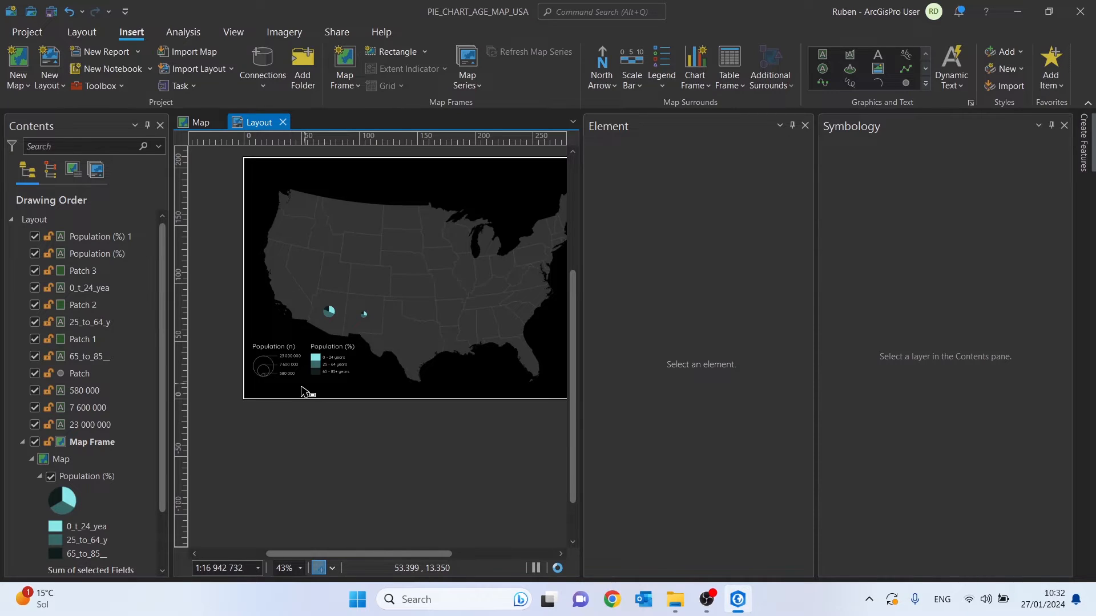
- Set the map's background color to Gray 80% in the map properties
scroll(307, 383, "up", 5)
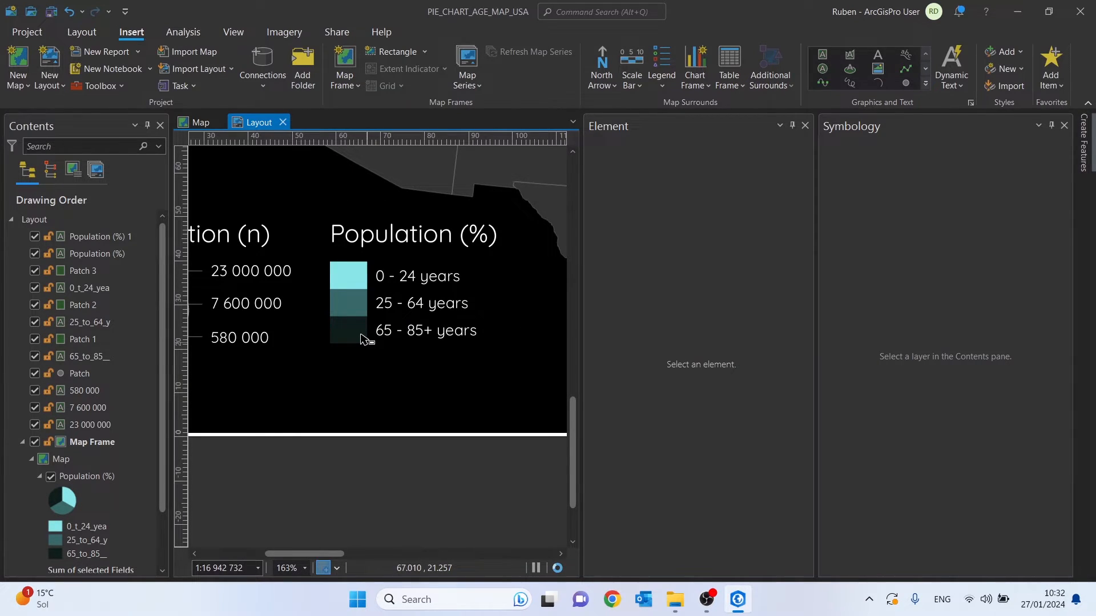
left_click(194, 124)
right_click(36, 219)
left_click(85, 547)
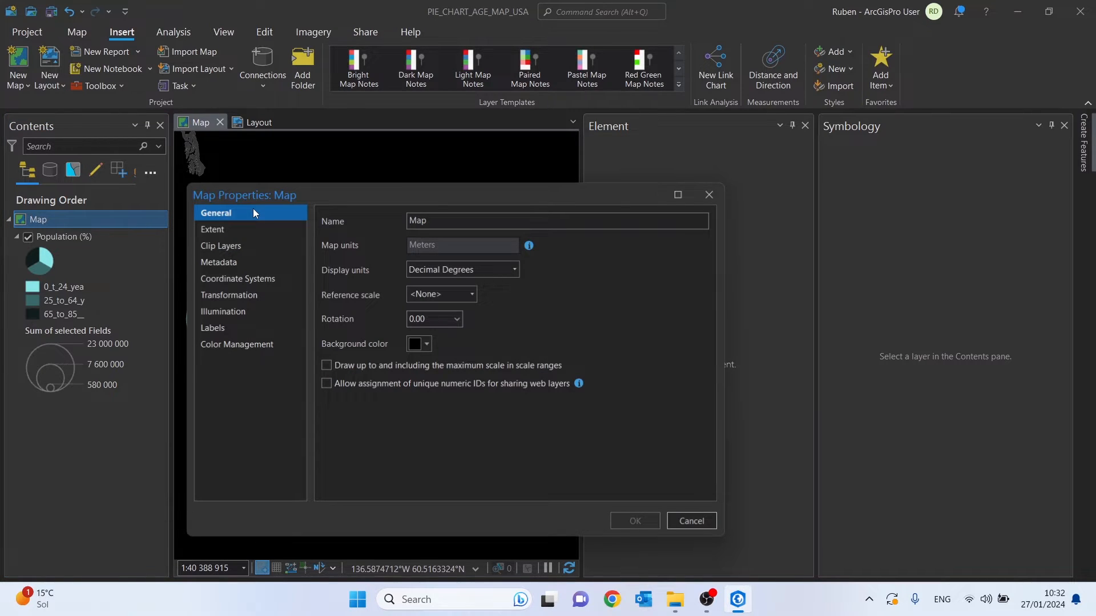
left_click(427, 344)
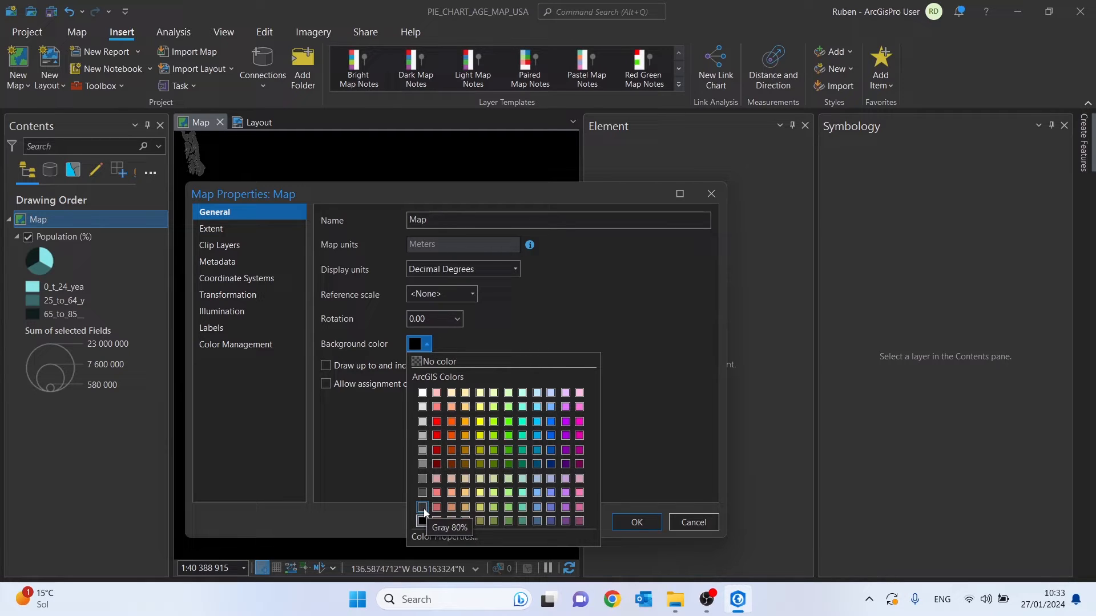
left_click(423, 507)
left_click(622, 529)
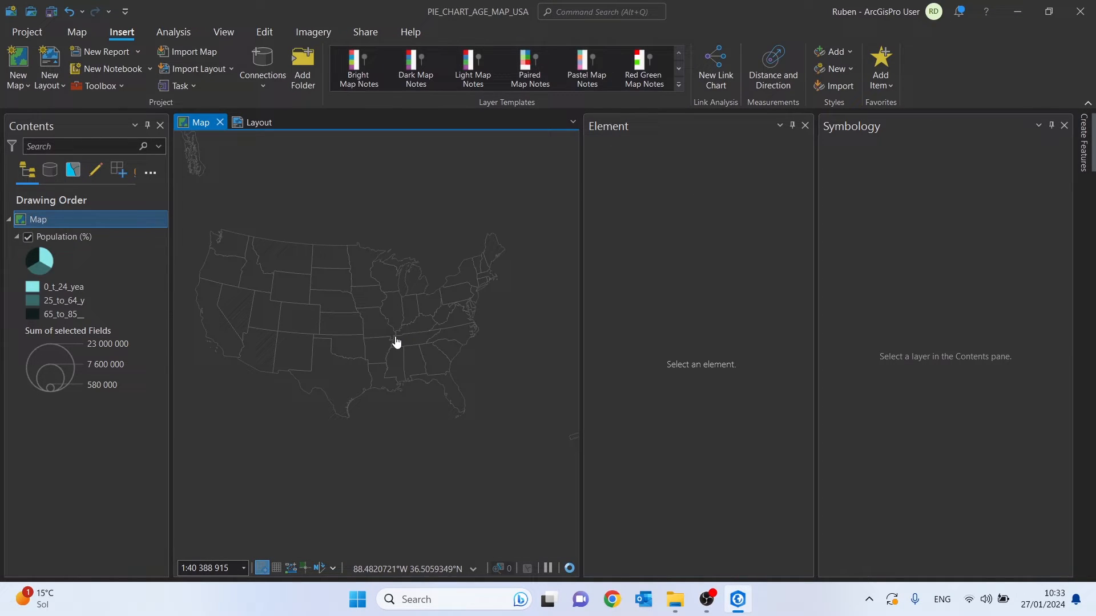
right_click(60, 235)
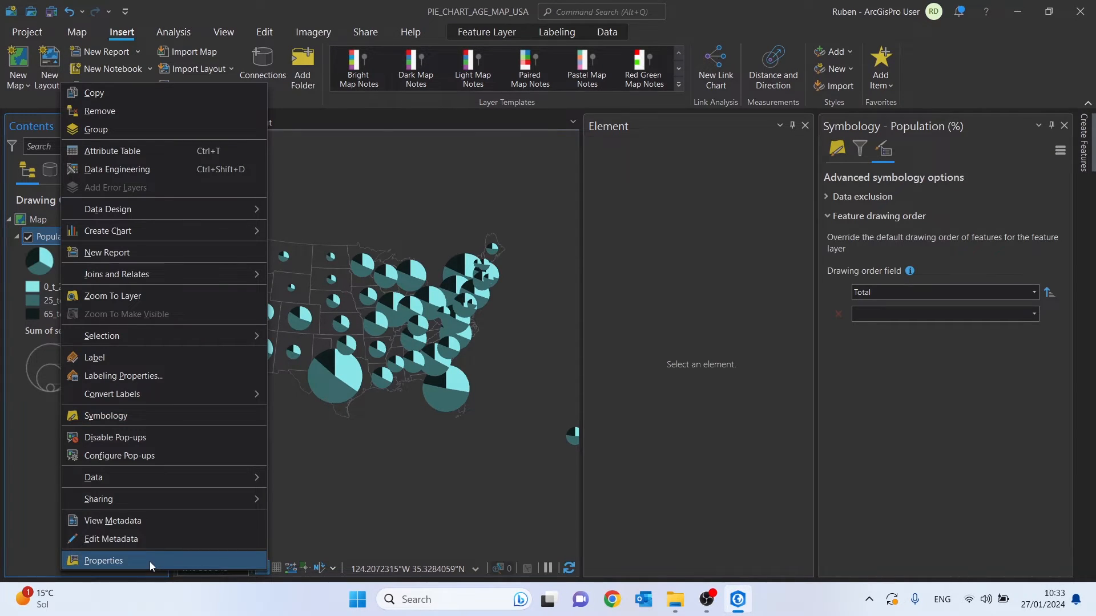
left_click(149, 561)
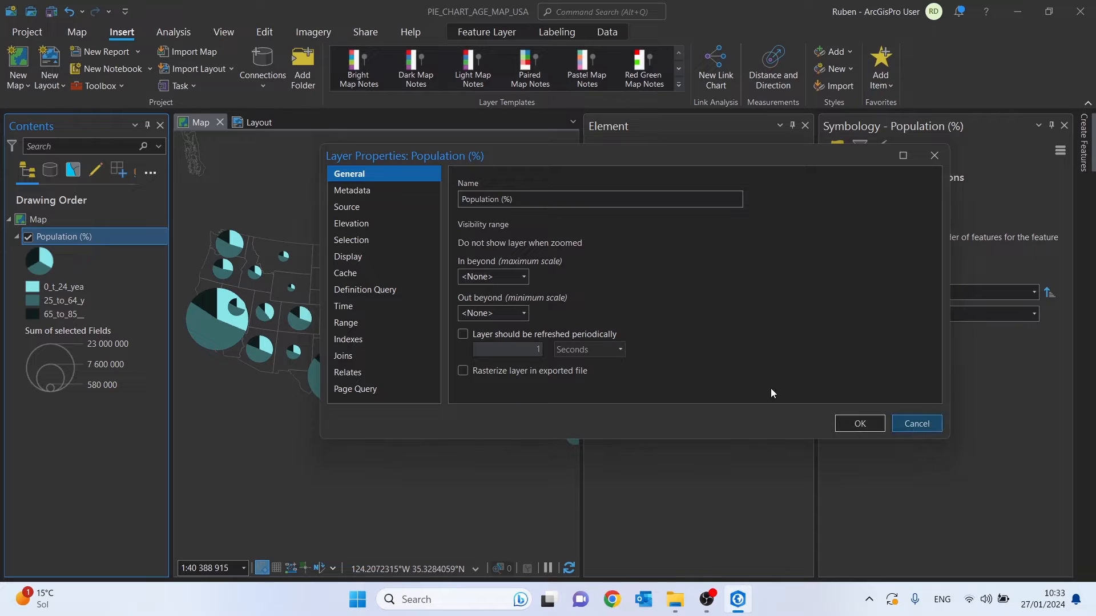
left_click(916, 424)
- Set the Population (%) layer's background polygon fill to the gray one shade lighter than Gray 80% and apply it
right_click(114, 237)
left_click(147, 417)
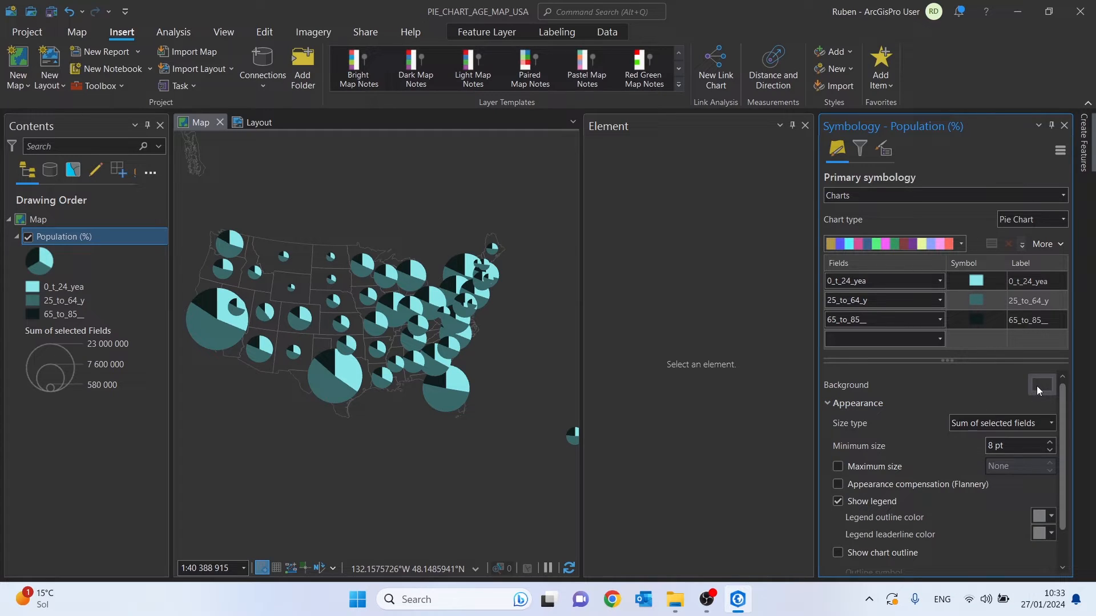
left_click(1048, 385)
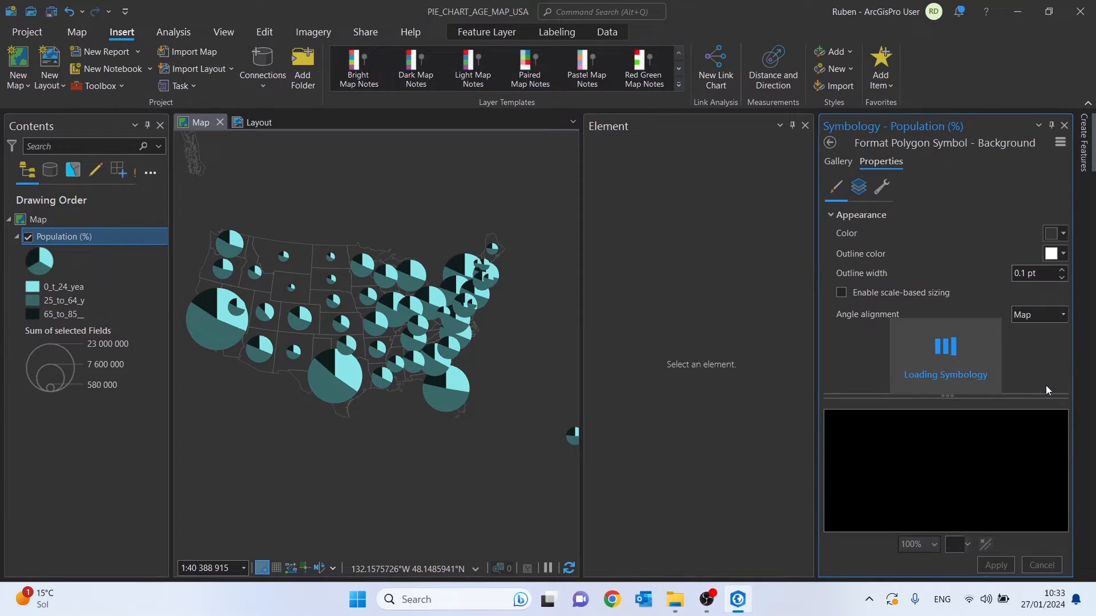
left_click(1057, 233)
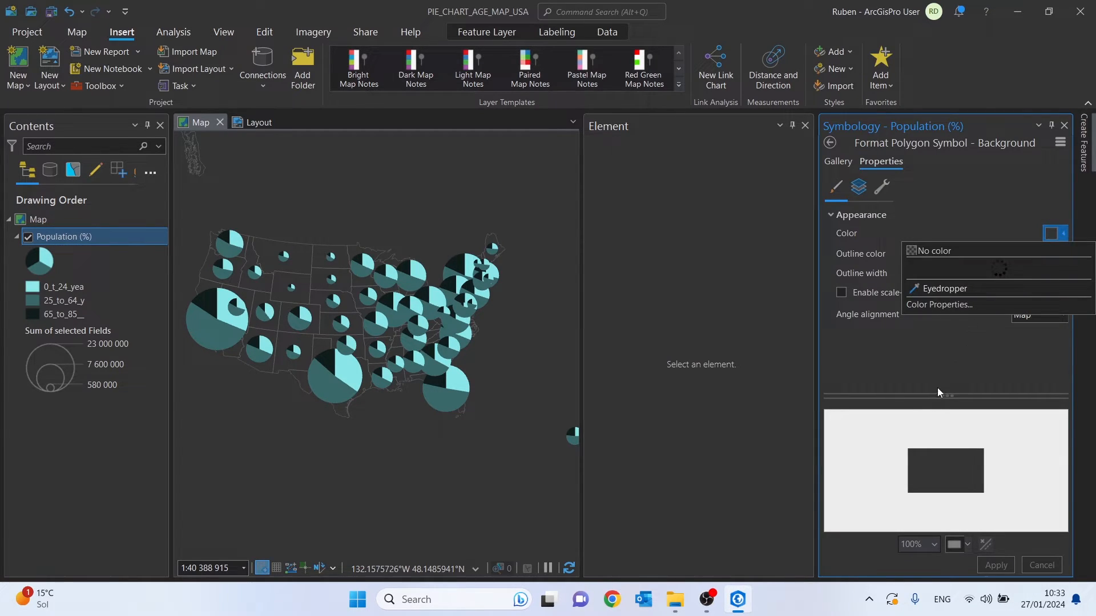
left_click(916, 382)
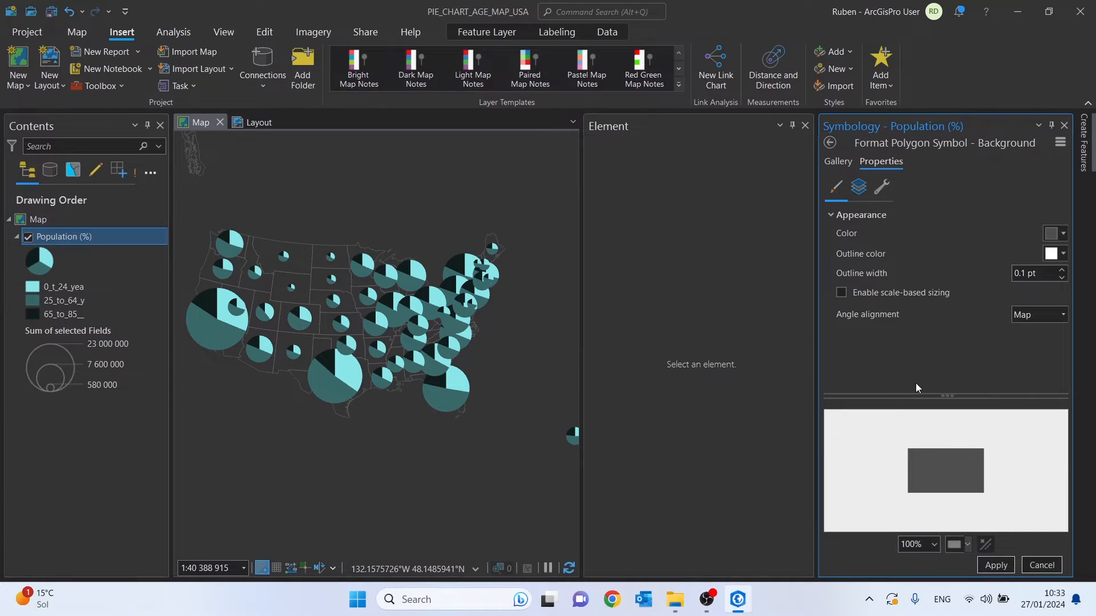
left_click(1047, 234)
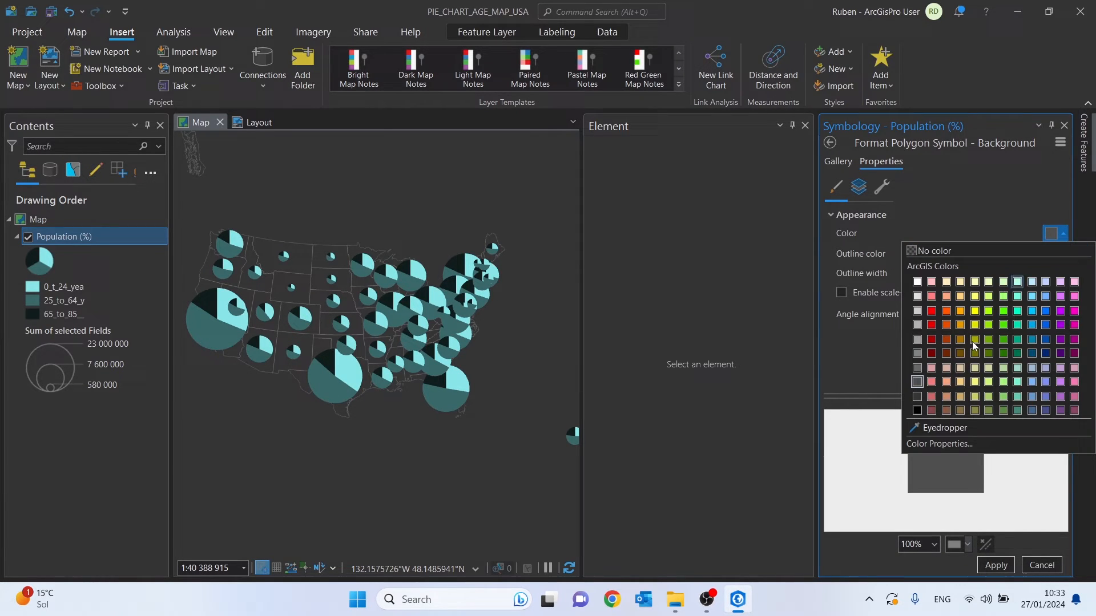
left_click(917, 381)
left_click(996, 564)
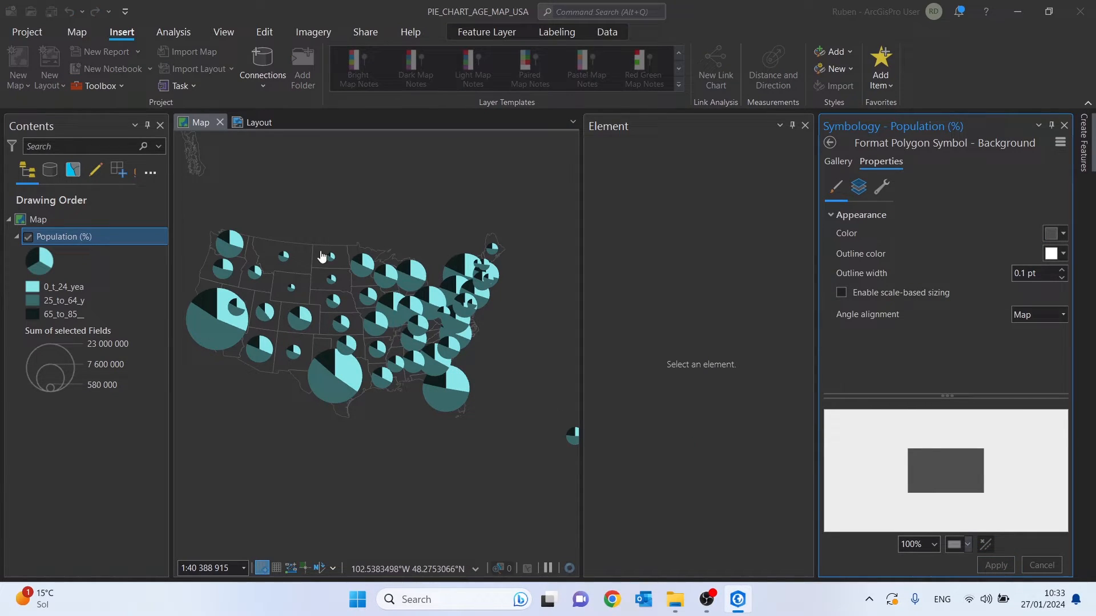
- Insert a north arrow into the layout just below the nested size circles
left_click(256, 123)
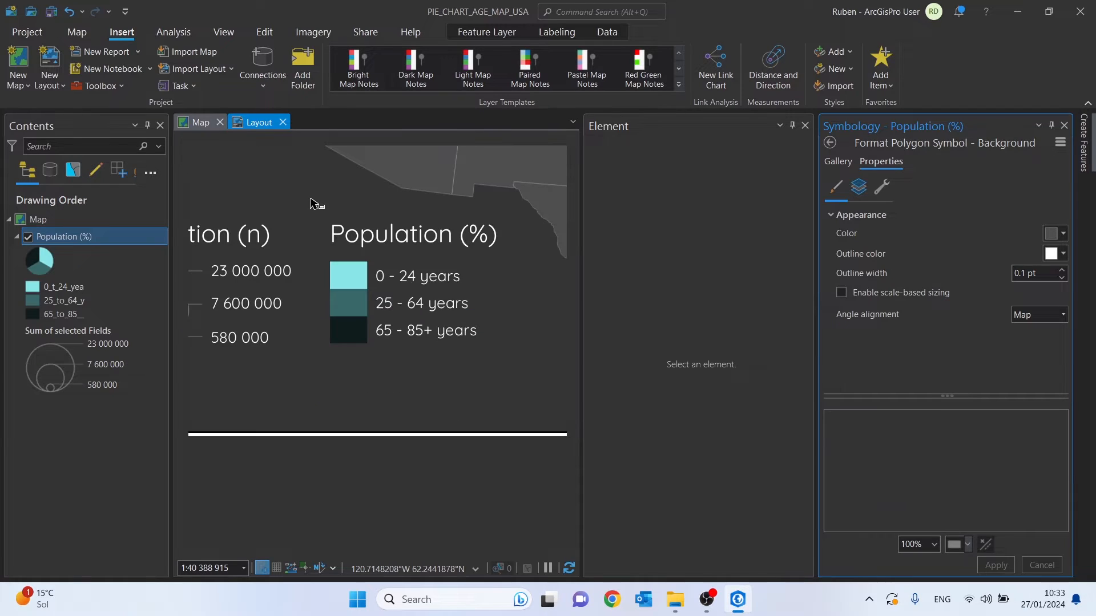
scroll(349, 331, "down", 3)
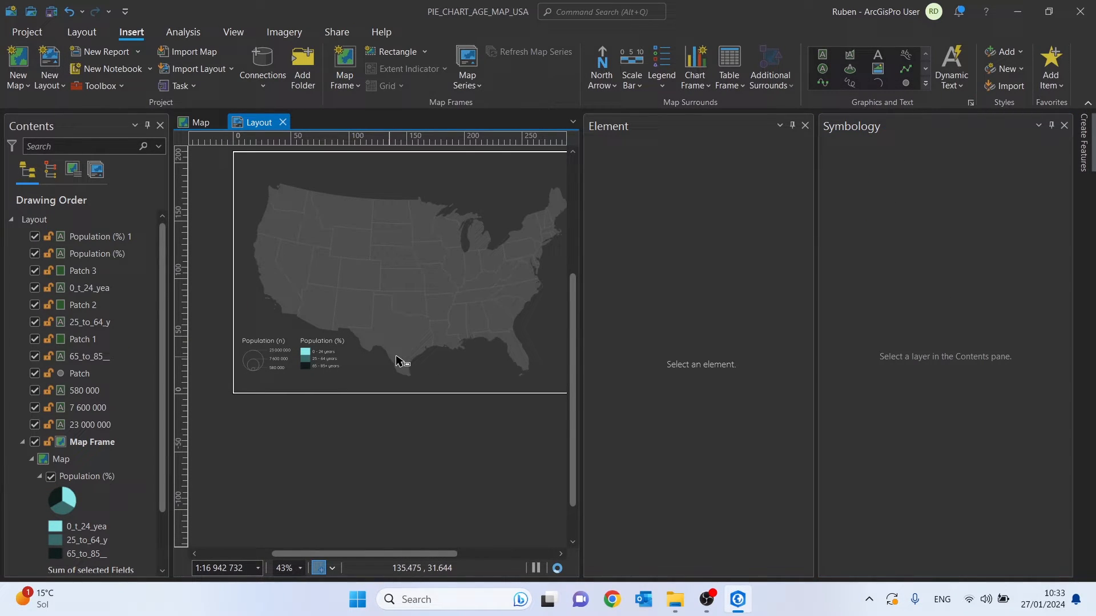
left_click_drag(411, 359, 415, 343)
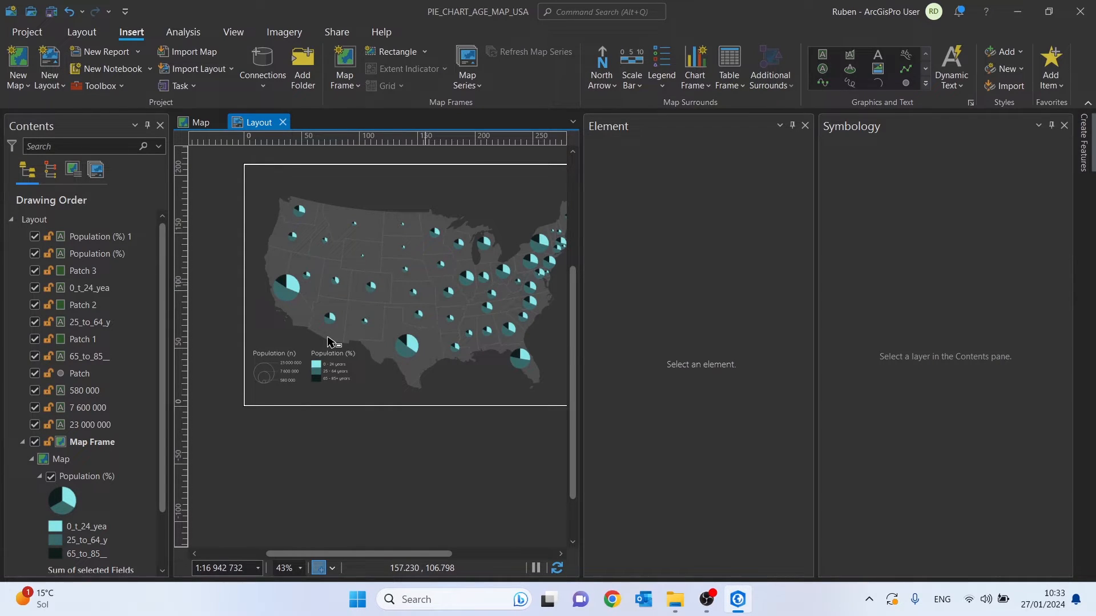
scroll(328, 341, "up", 4)
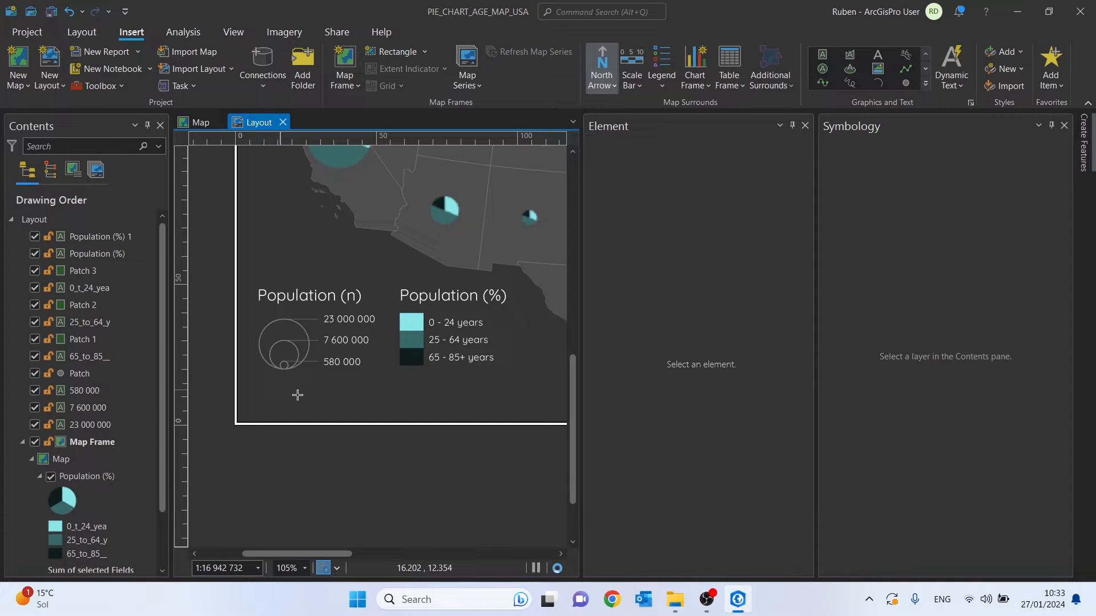
left_click(282, 393)
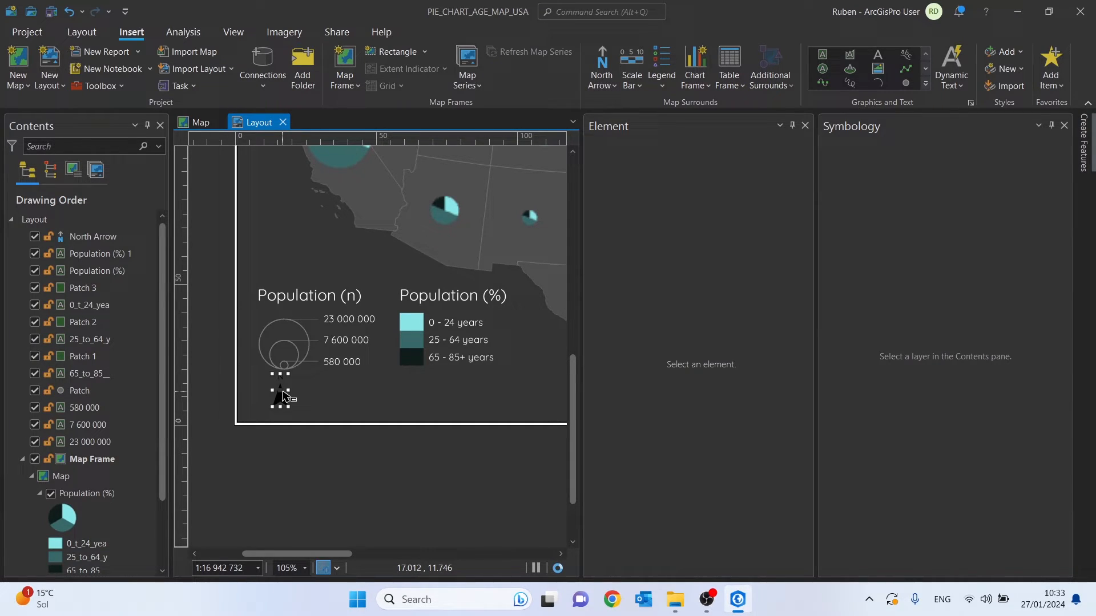
- Set the north arrow's point symbol color to white and apply it
left_click(657, 161)
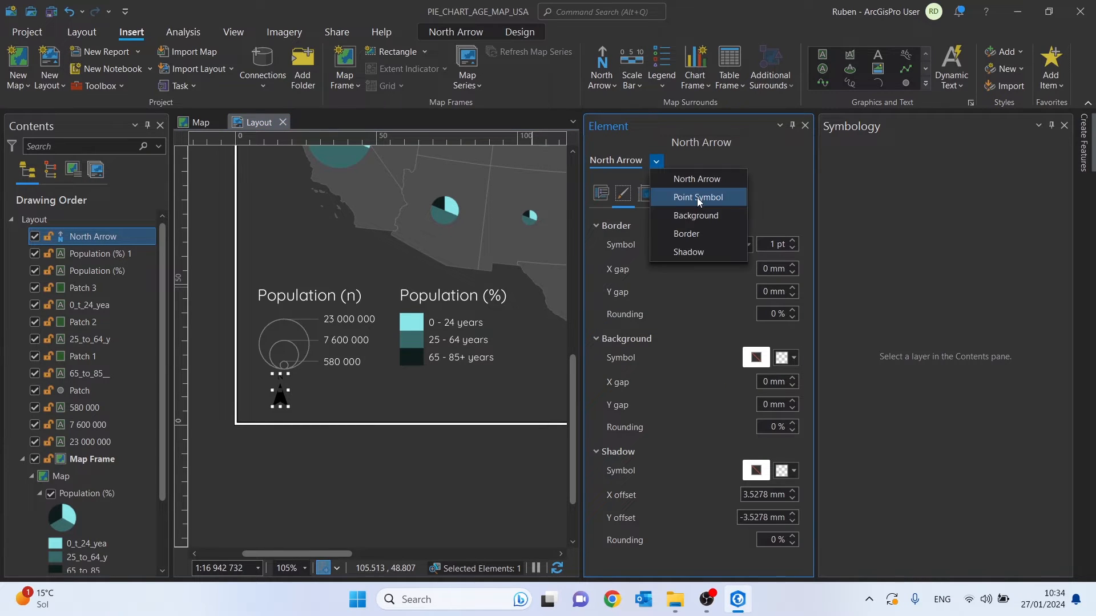
left_click(685, 197)
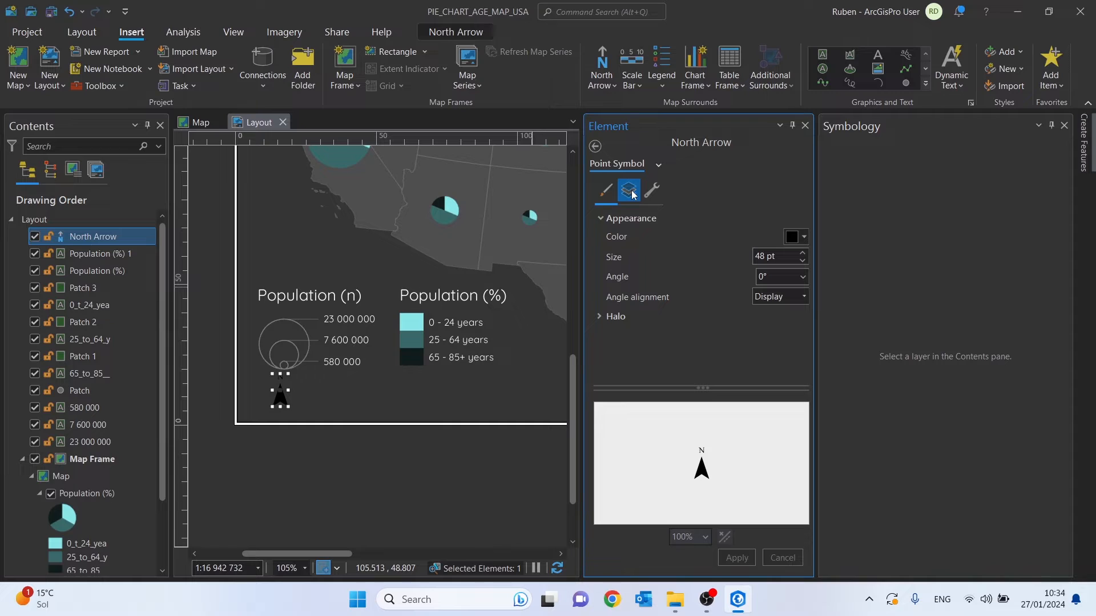
left_click(630, 192)
left_click(606, 190)
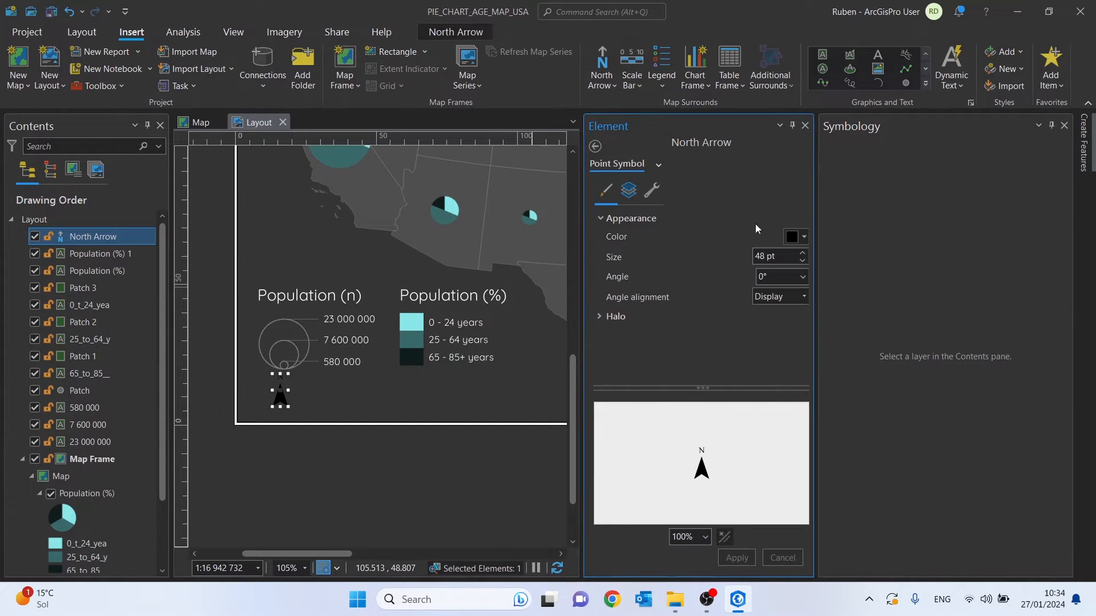
left_click(798, 238)
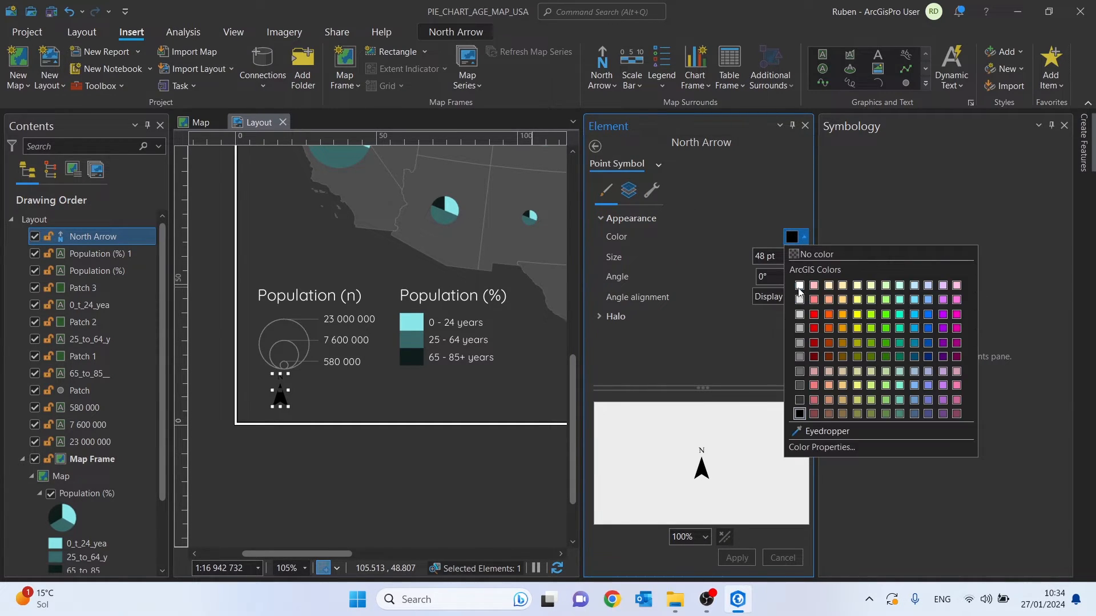
left_click(800, 287)
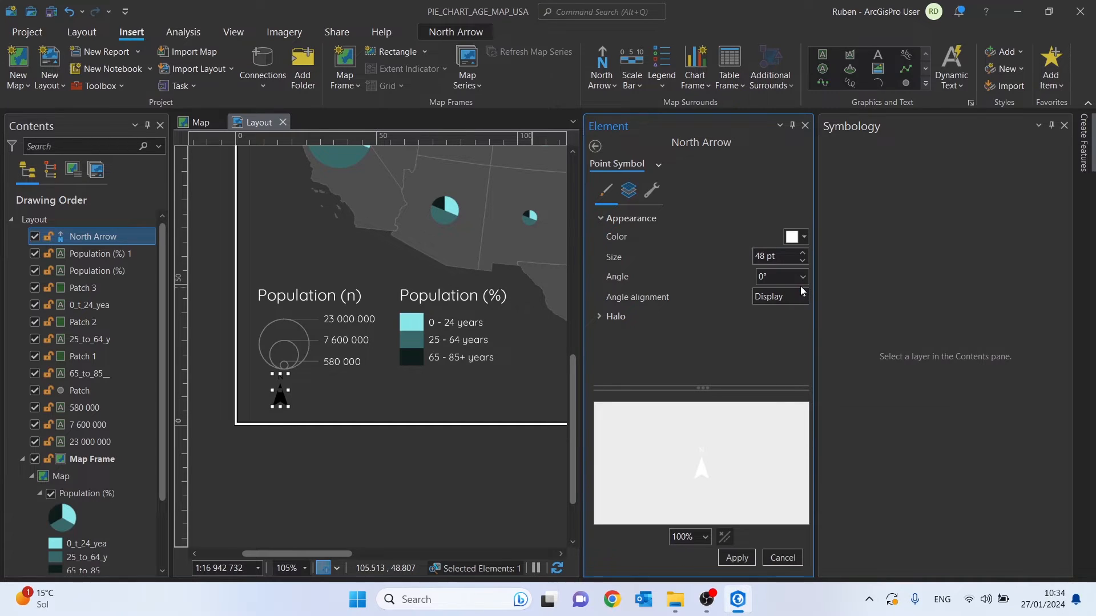
left_click(736, 558)
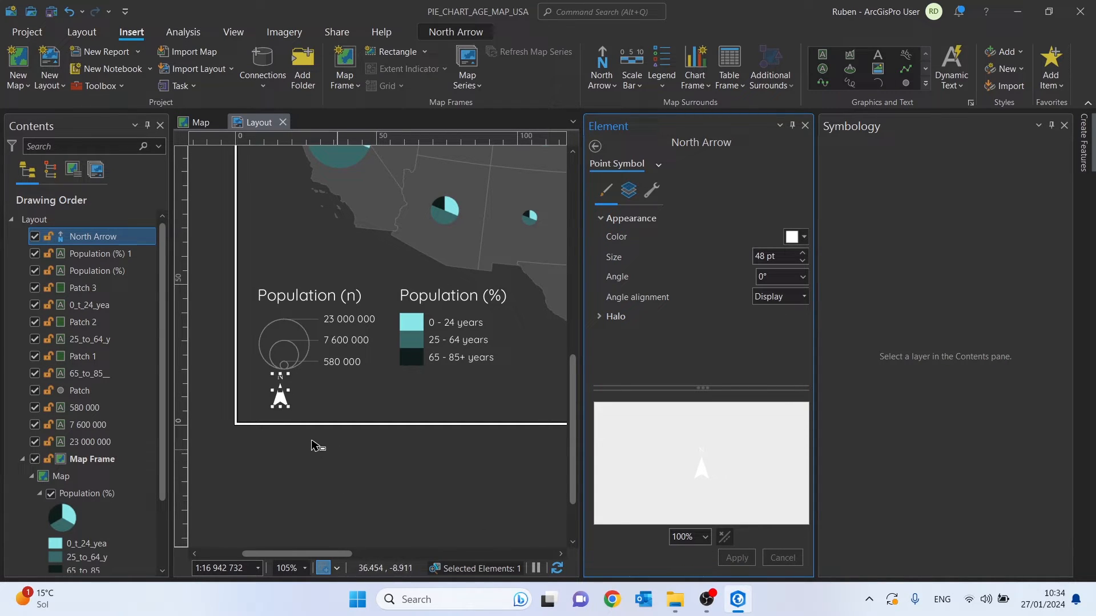
- Move the north arrow slightly down and left so its left edge aligns with the Population (n) heading
scroll(317, 447, "up", 2)
scroll(371, 355, "up", 2)
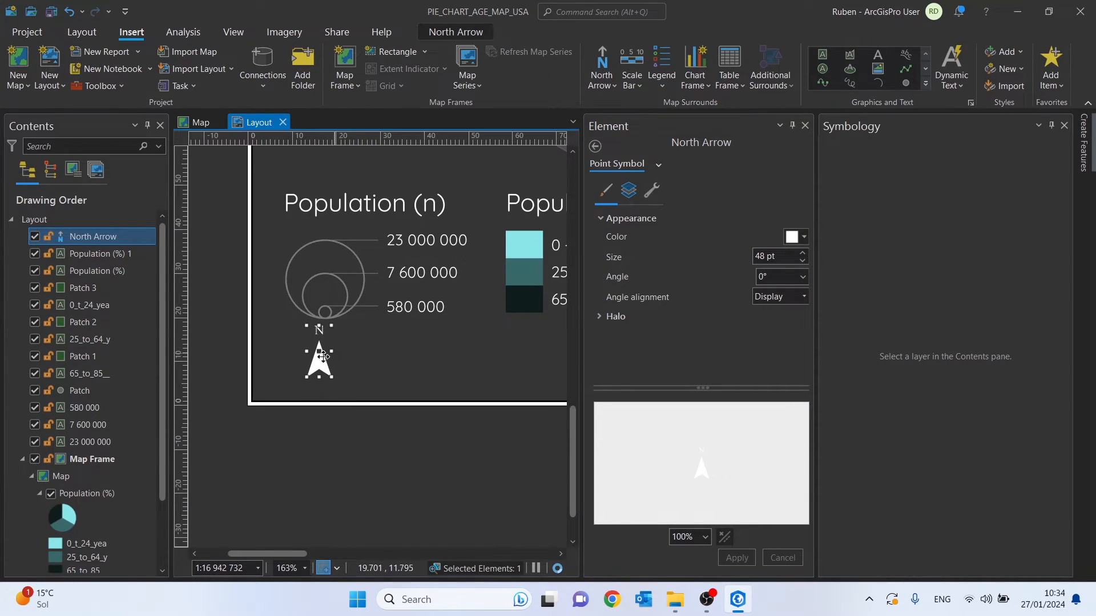
left_click_drag(320, 361, 296, 371)
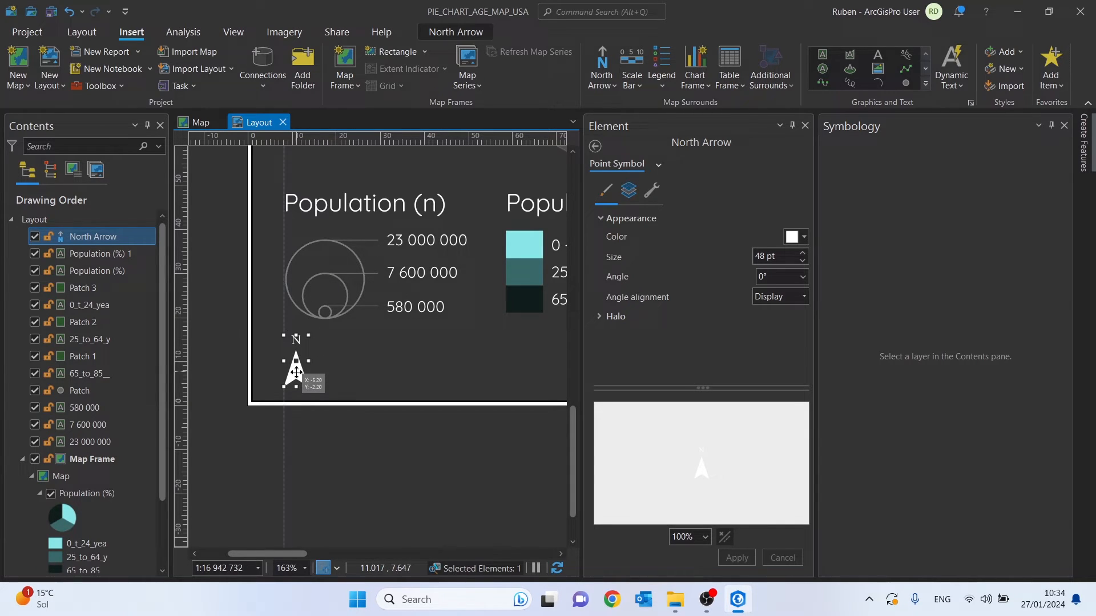
left_click(319, 442)
scroll(305, 317, "down", 2)
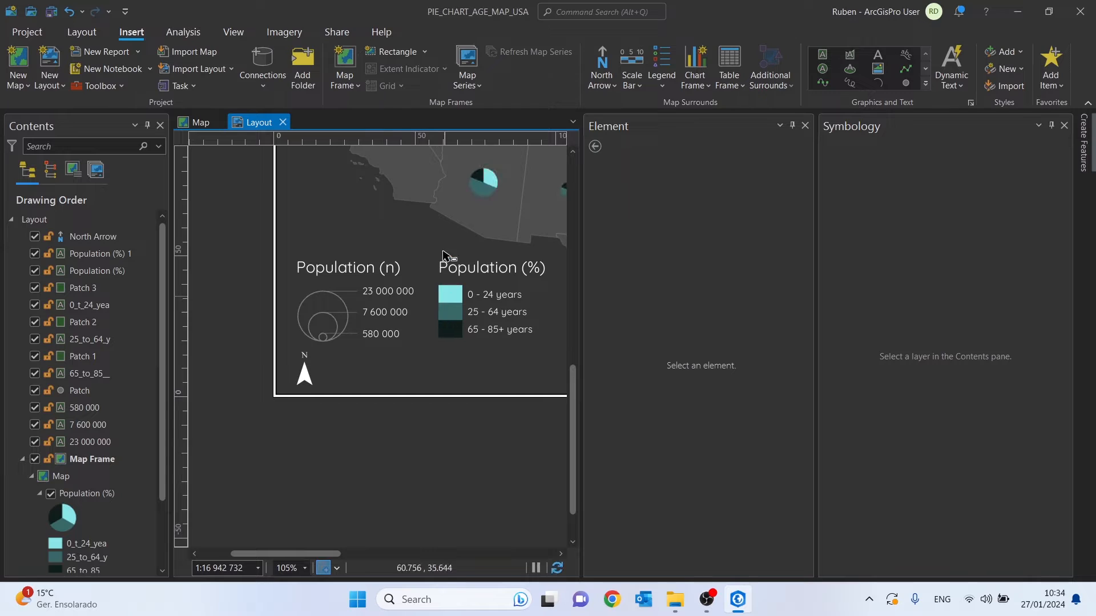
- Insert an imperial Scale Line 2 scale bar into the layout just right of the north arrow
left_click(638, 86)
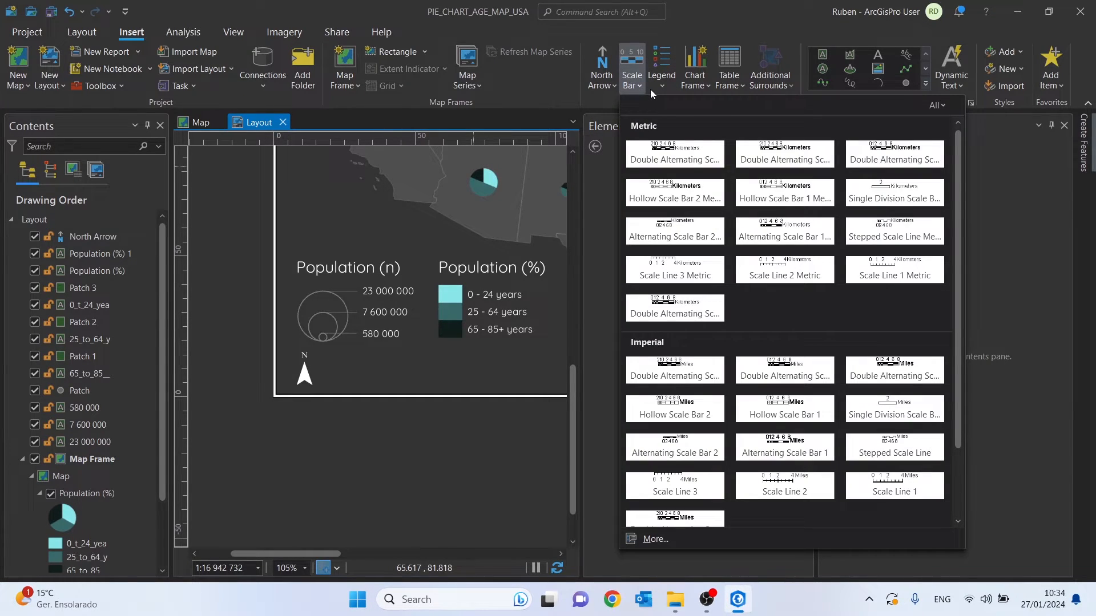
scroll(767, 275, "down", 1)
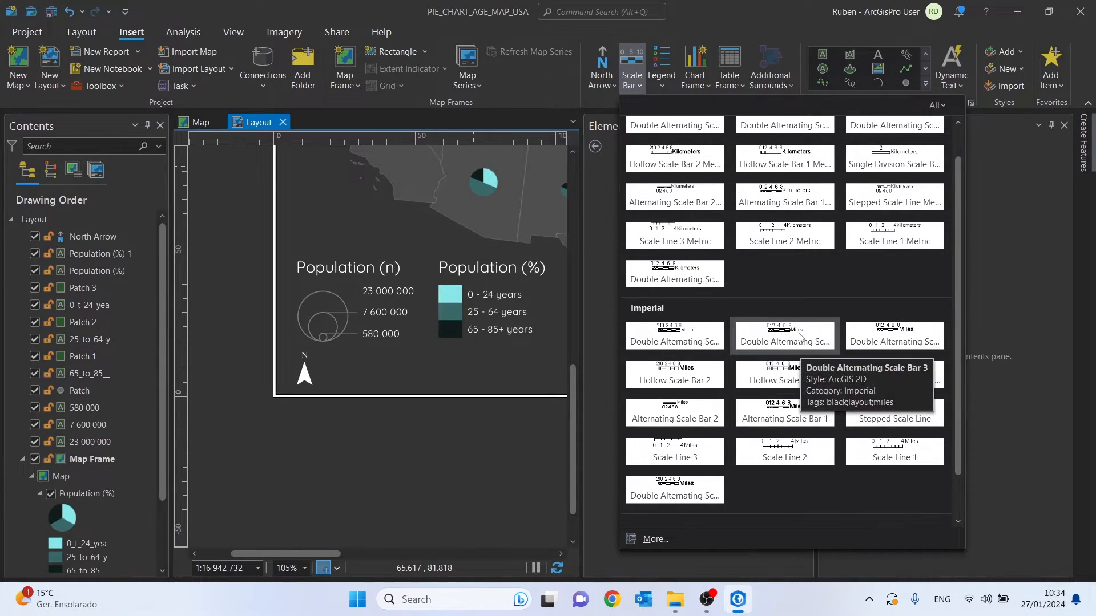
scroll(799, 340, "up", 1)
scroll(799, 338, "down", 1)
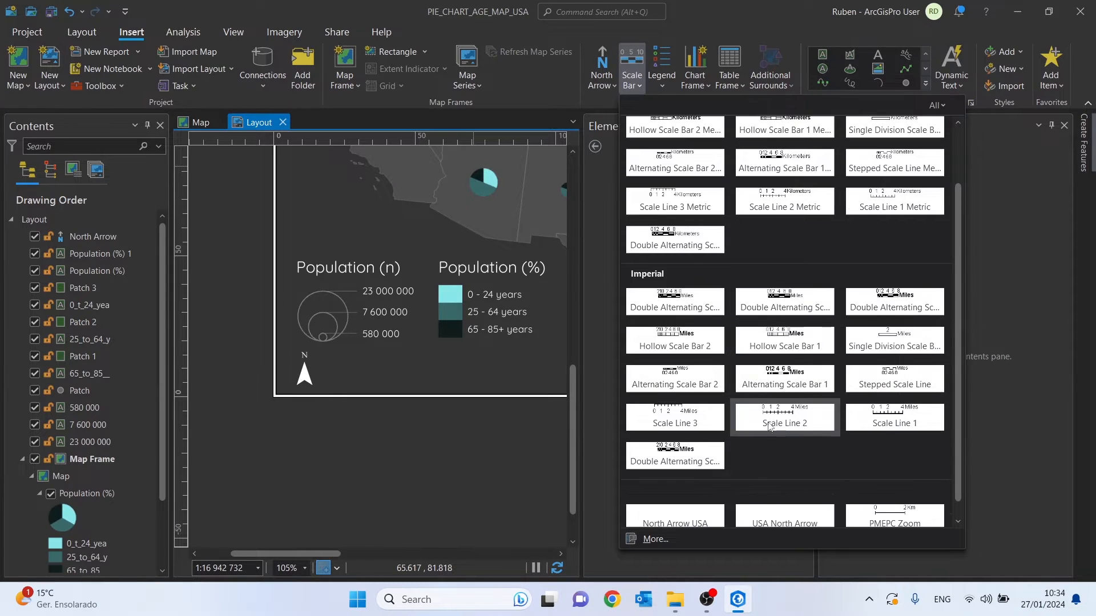
scroll(757, 367, "up", 1)
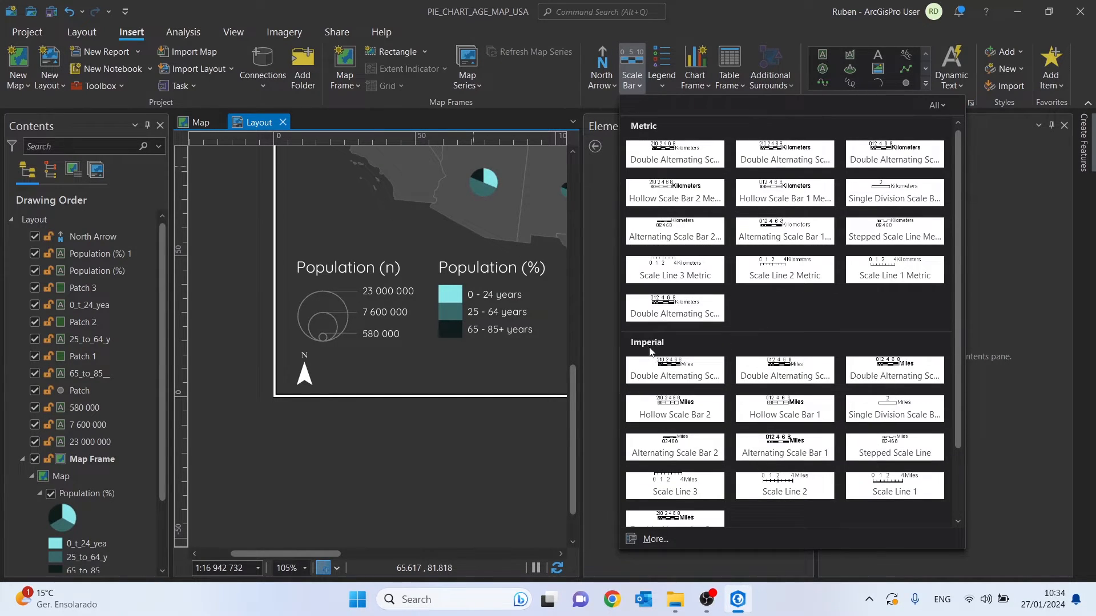
scroll(797, 463, "down", 1)
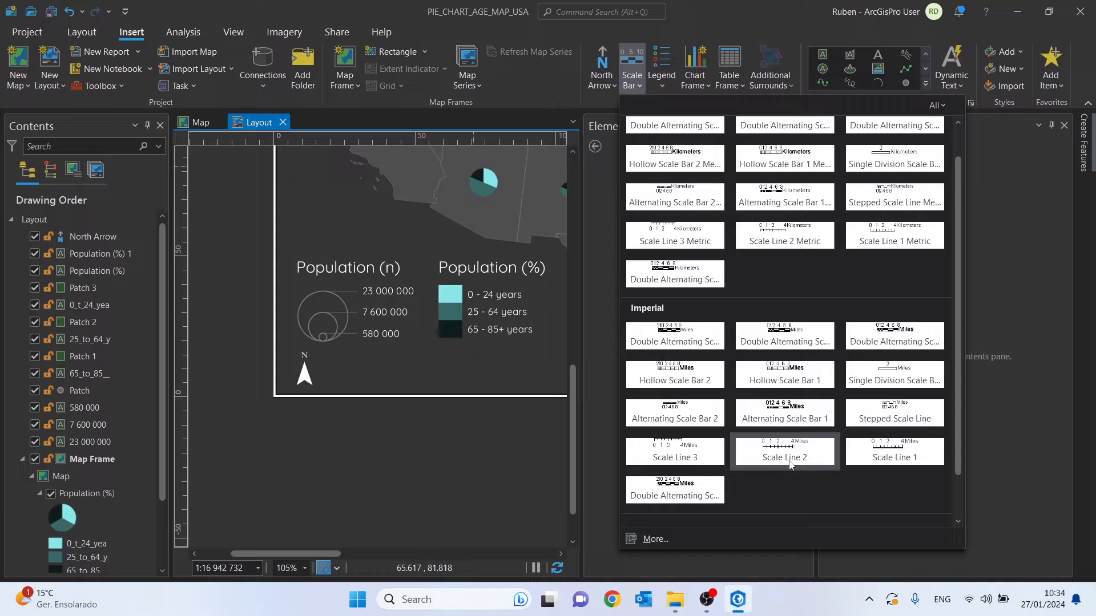
left_click(789, 463)
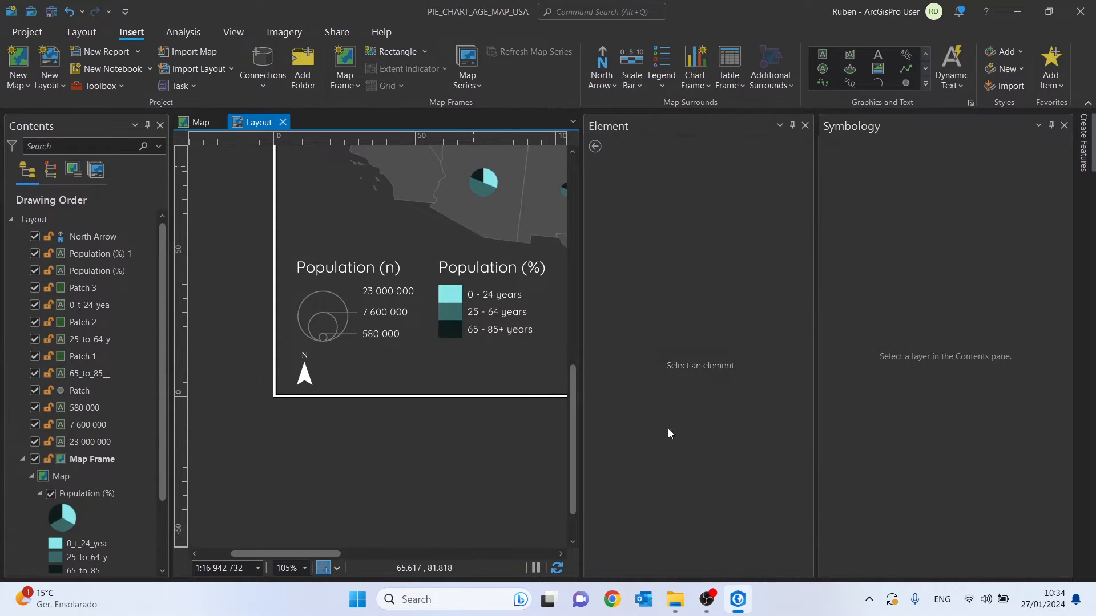
left_click(355, 369)
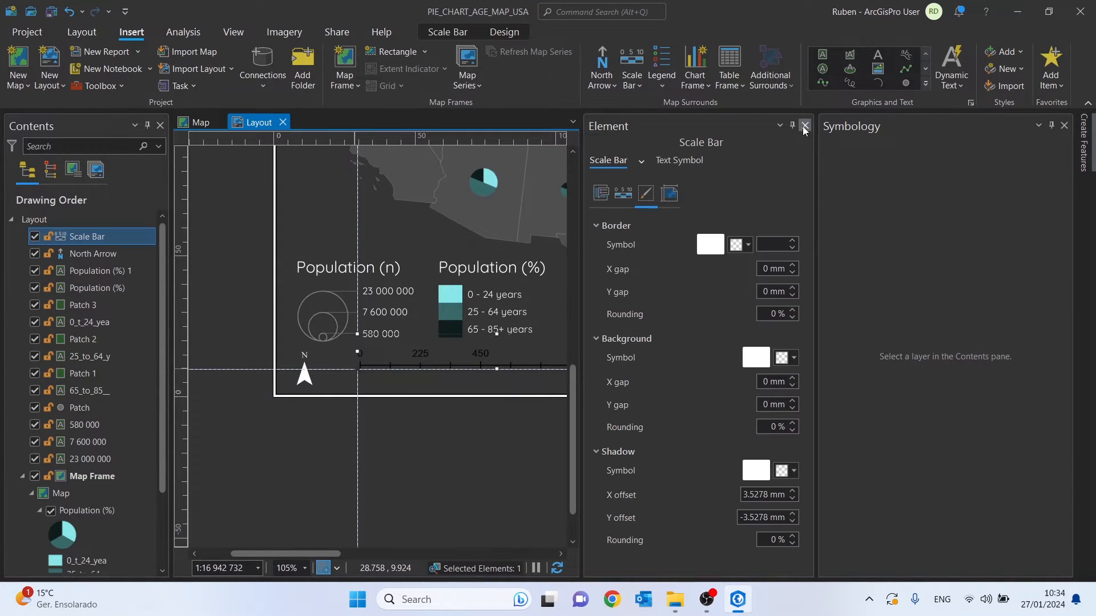
left_click(804, 128)
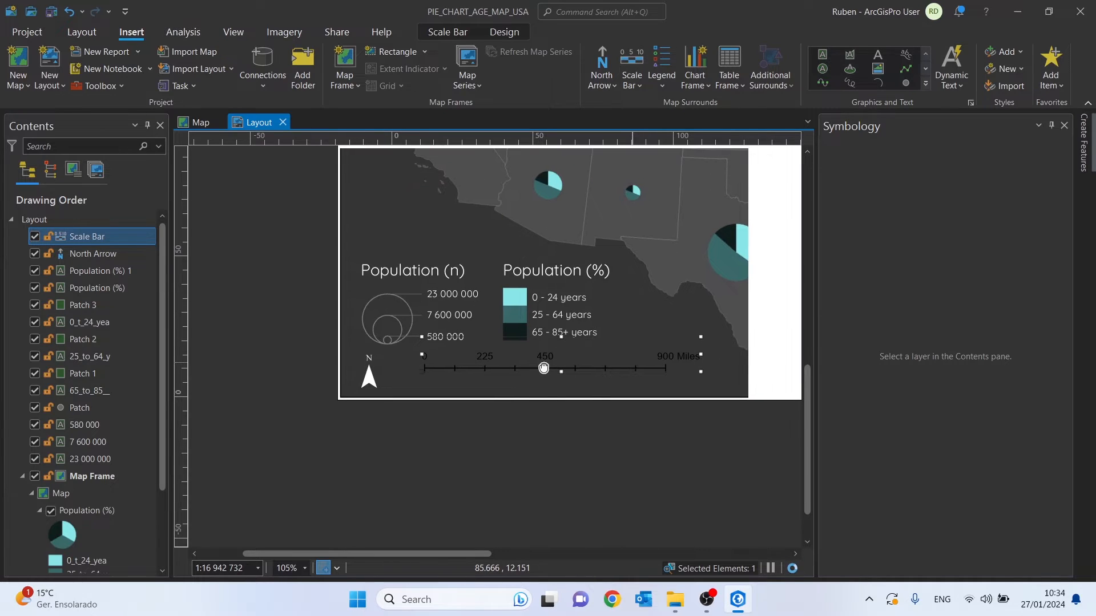
- In the scale bar's properties, keep the Adjust division value fitting strategy and set 1 division and 2 subdivisions
right_click(471, 368)
left_click(504, 385)
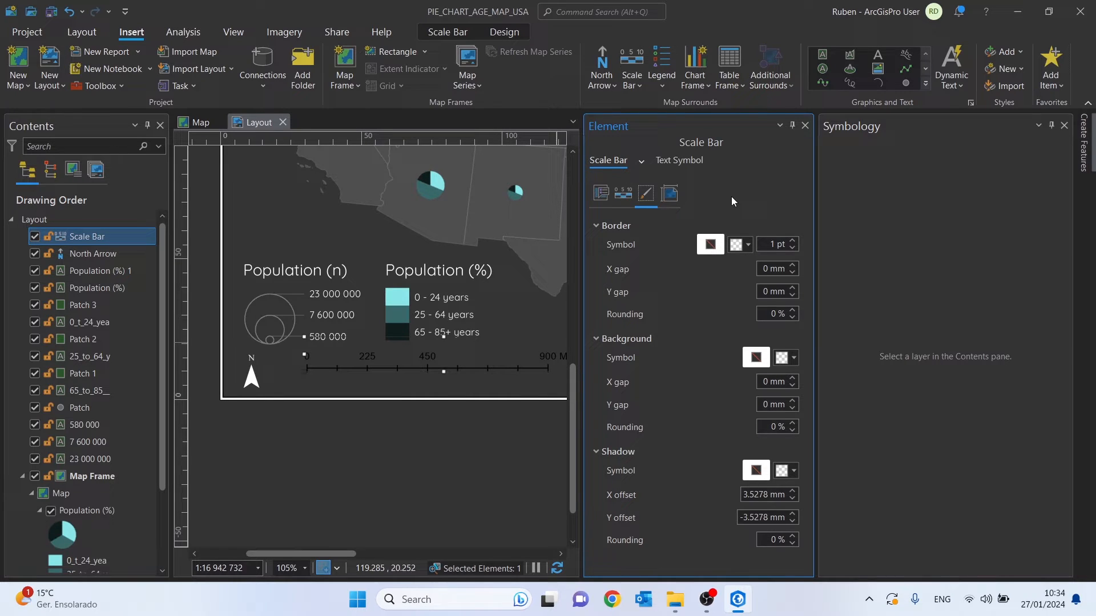
left_click(602, 195)
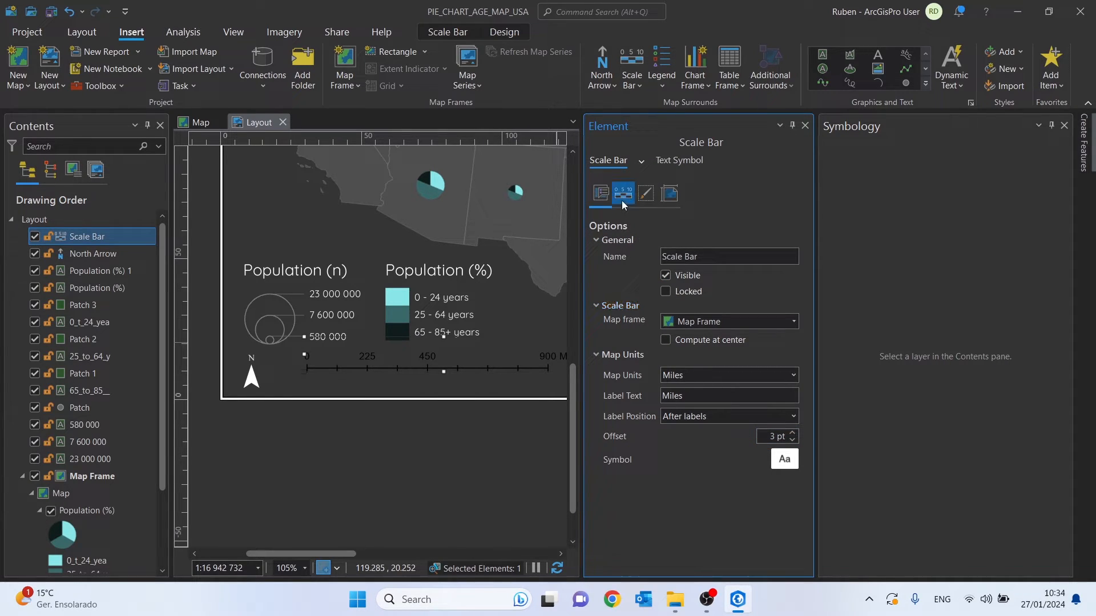
left_click(669, 204)
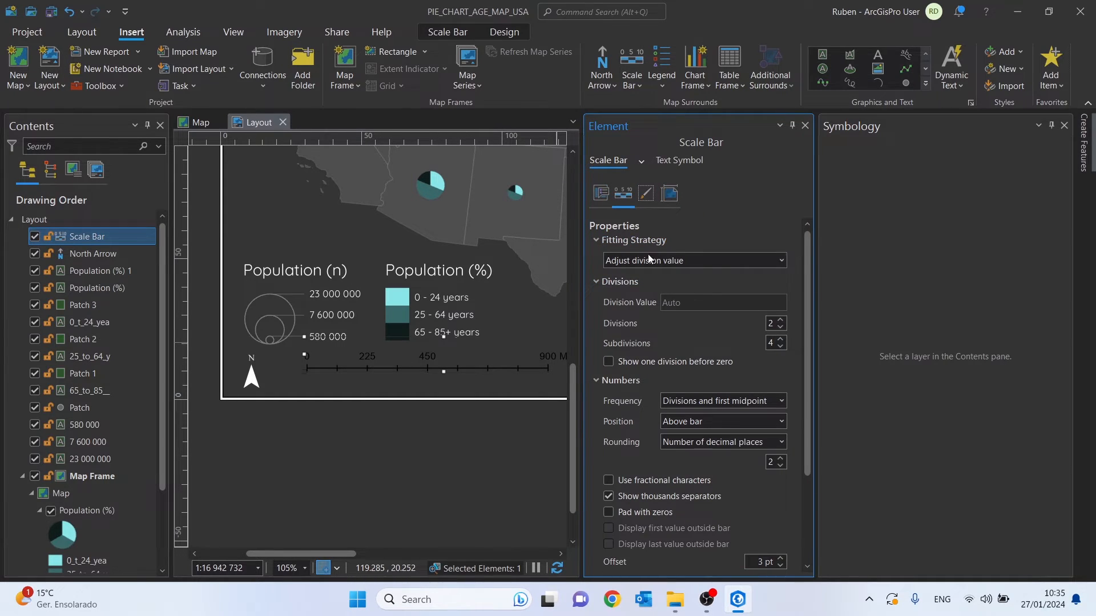
left_click_drag(482, 345, 440, 345)
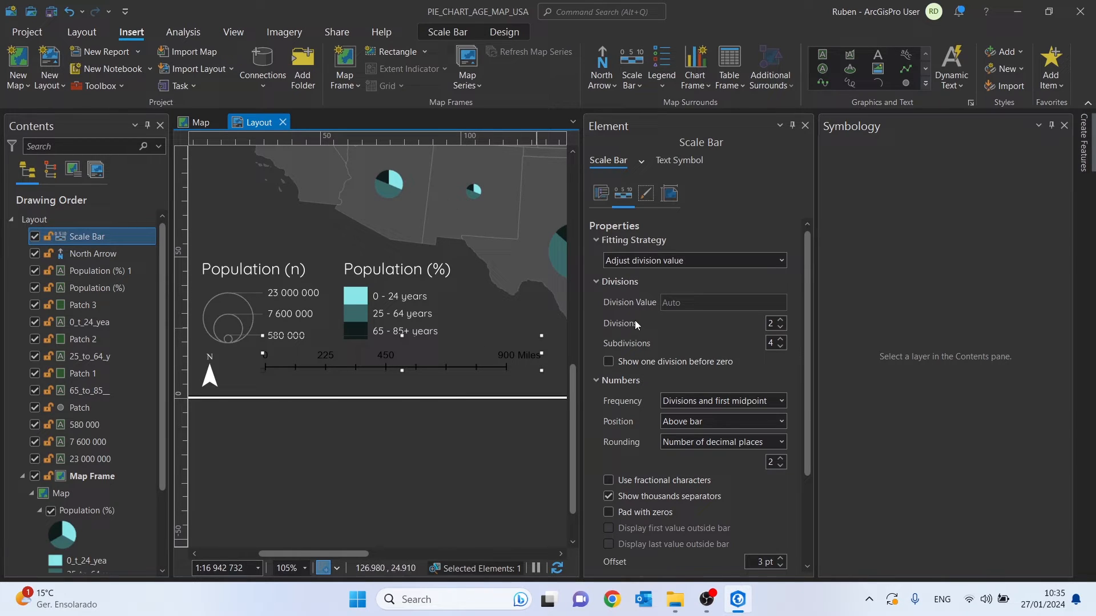
left_click(782, 261)
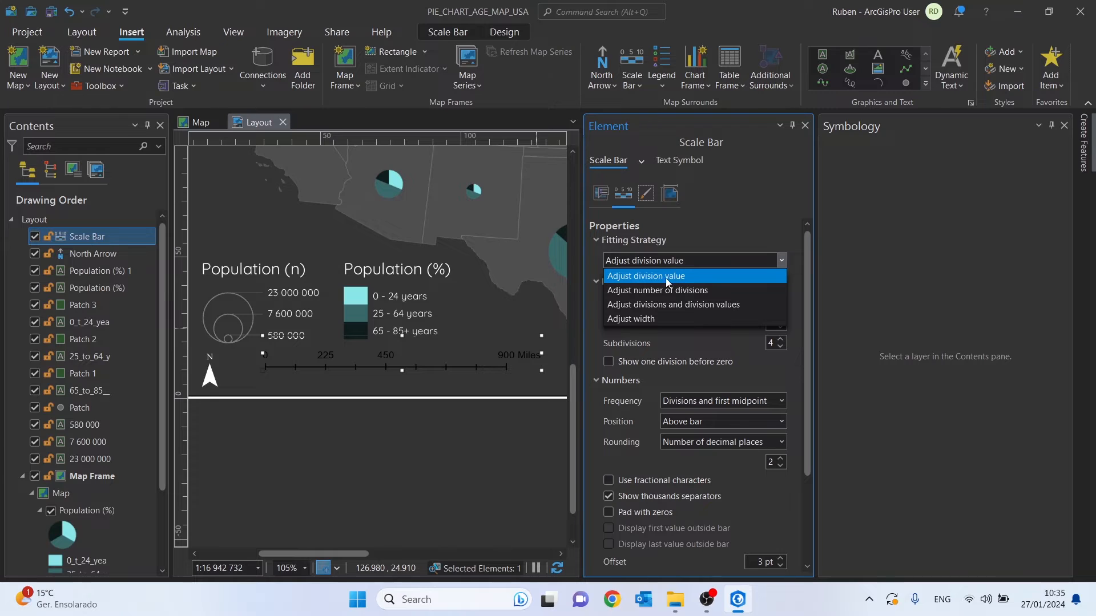
left_click(636, 277)
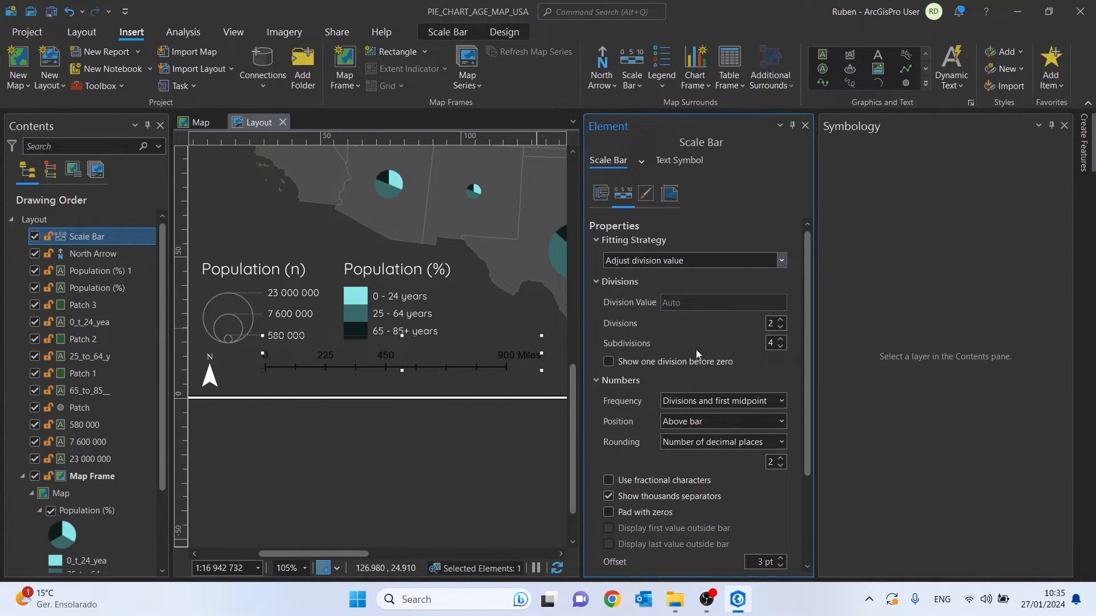
left_click(780, 328)
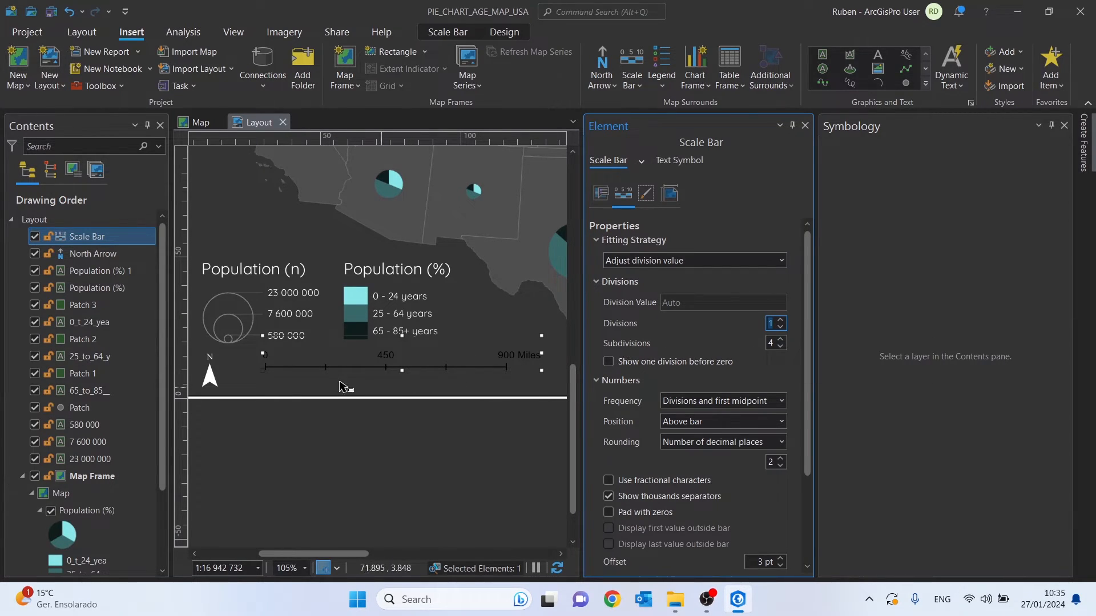
left_click(780, 346)
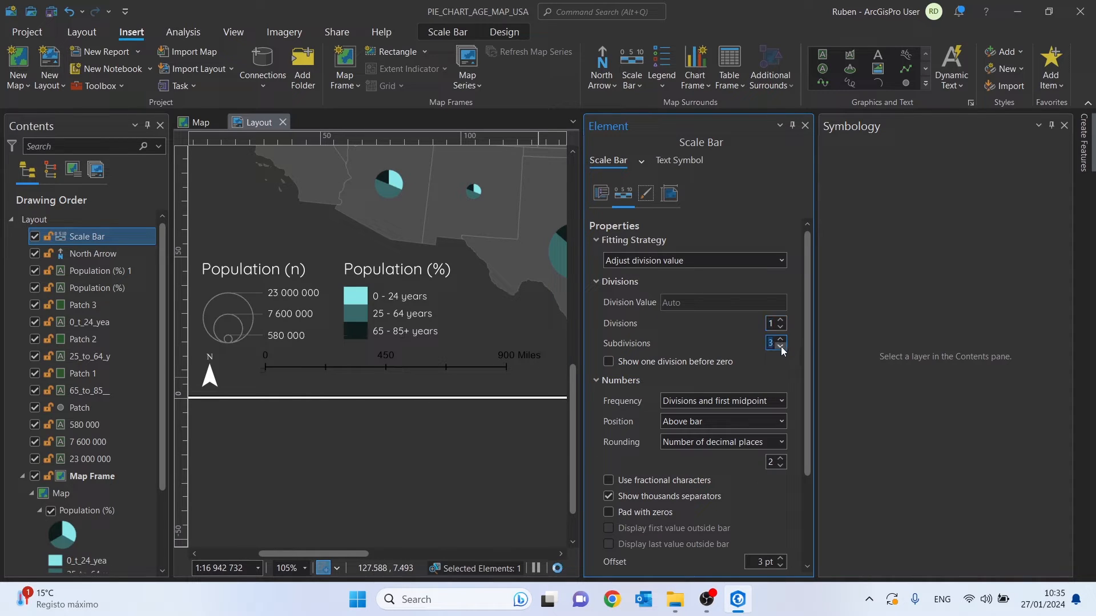
left_click(781, 346)
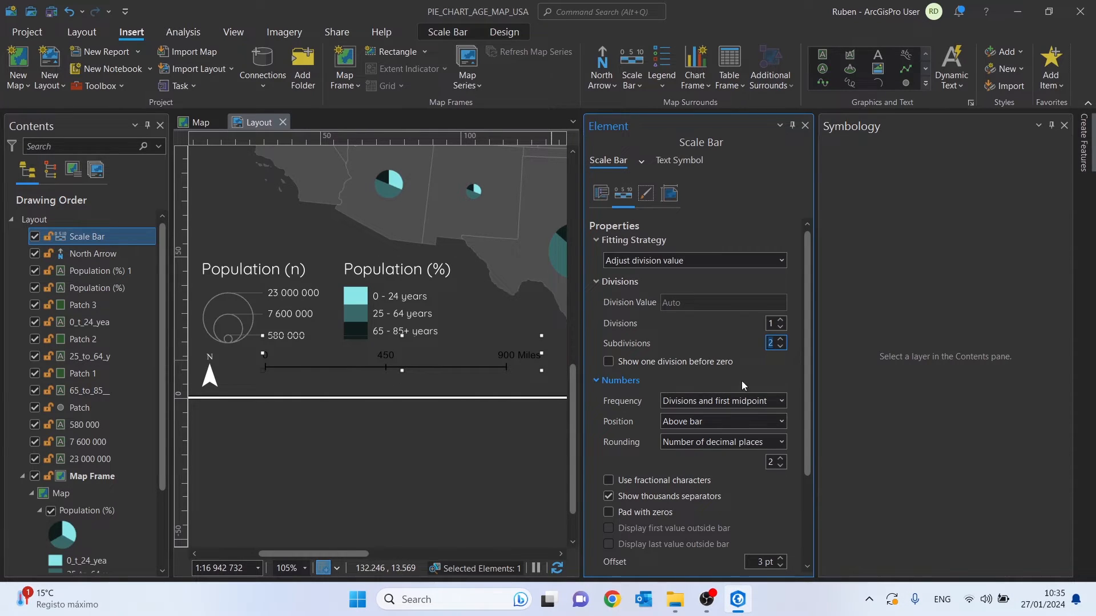
- Set the scale bar's bar line symbol color to white and apply it
left_click_drag(807, 325, 792, 392)
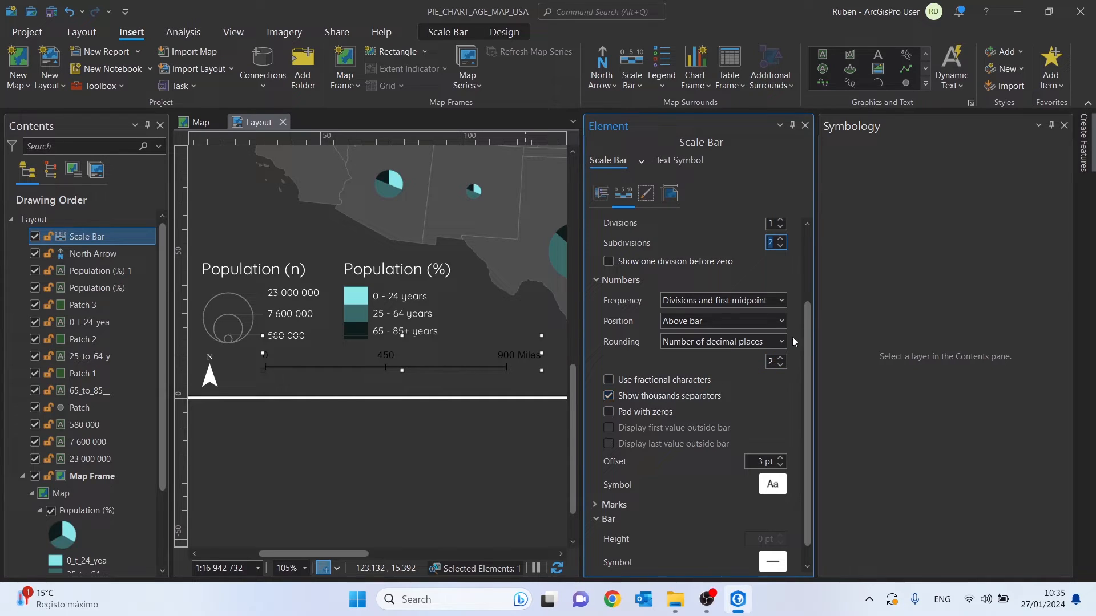
scroll(808, 364, "down", 1)
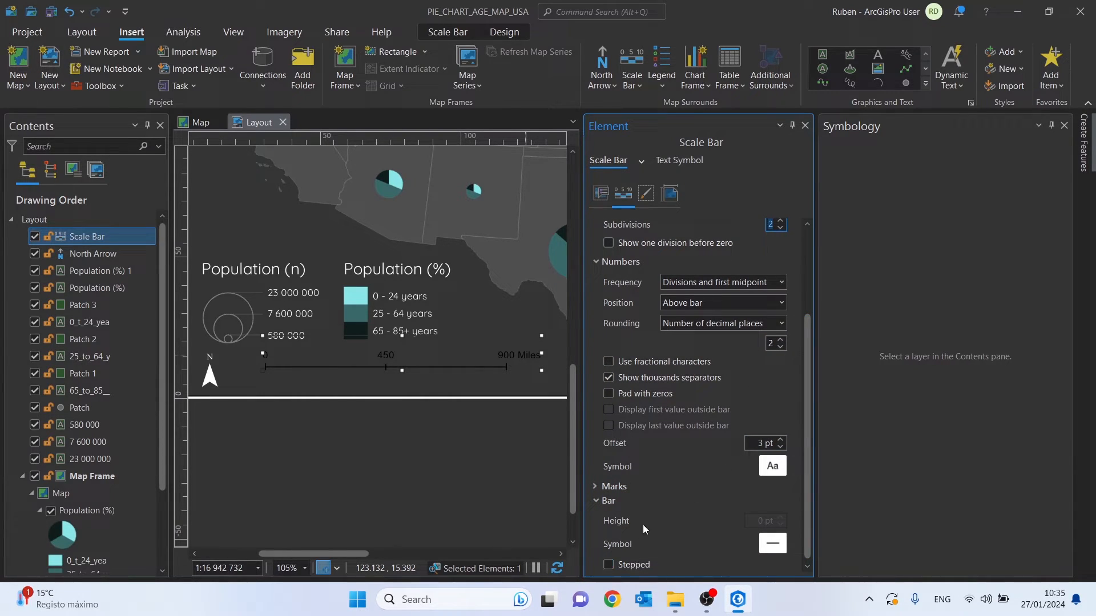
left_click(775, 544)
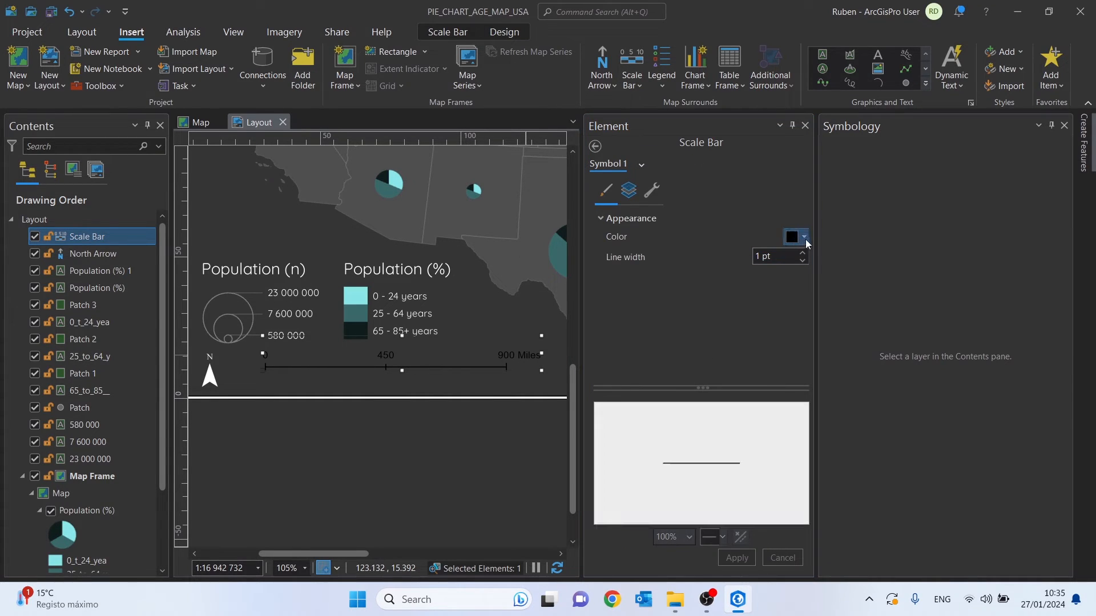
left_click(806, 238)
left_click(798, 288)
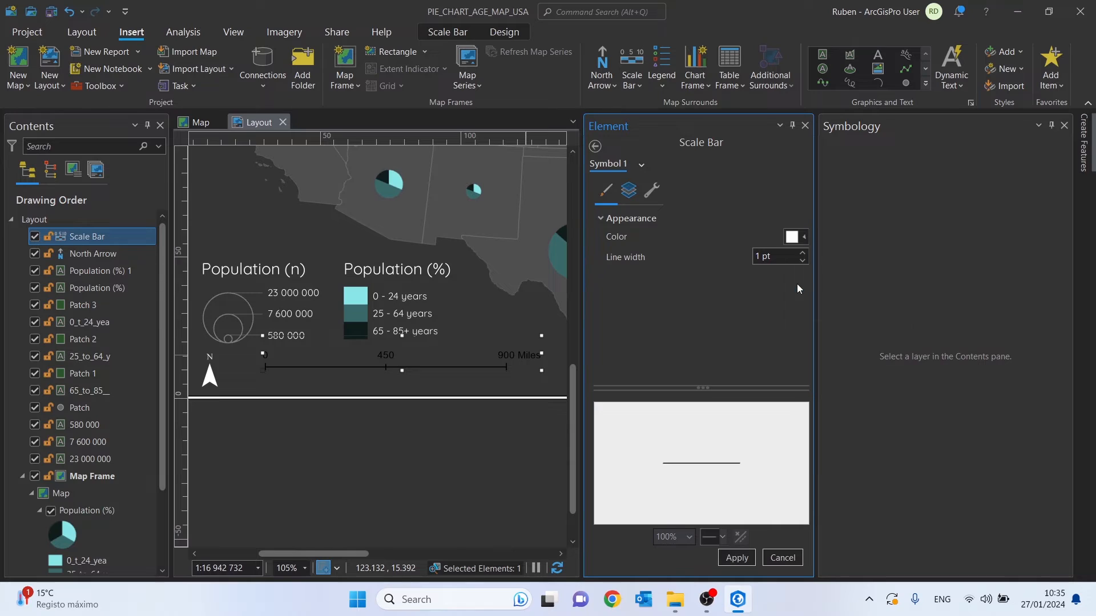
left_click(730, 559)
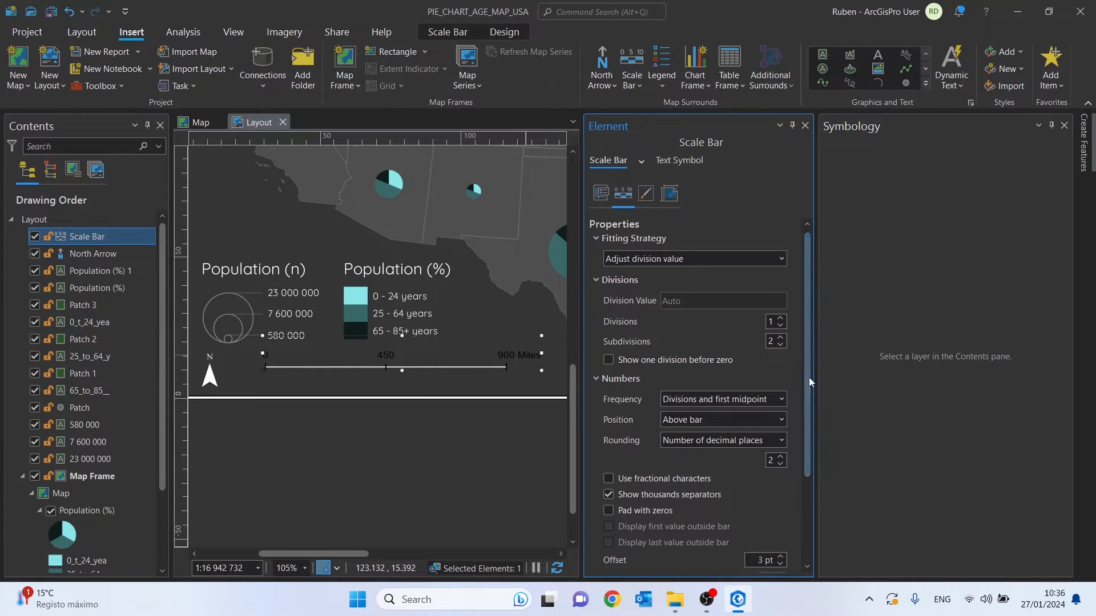
- Set the scale bar's division marks symbol to white, apply it, and return to the scale bar properties
left_click_drag(810, 378, 810, 515)
left_click(610, 487)
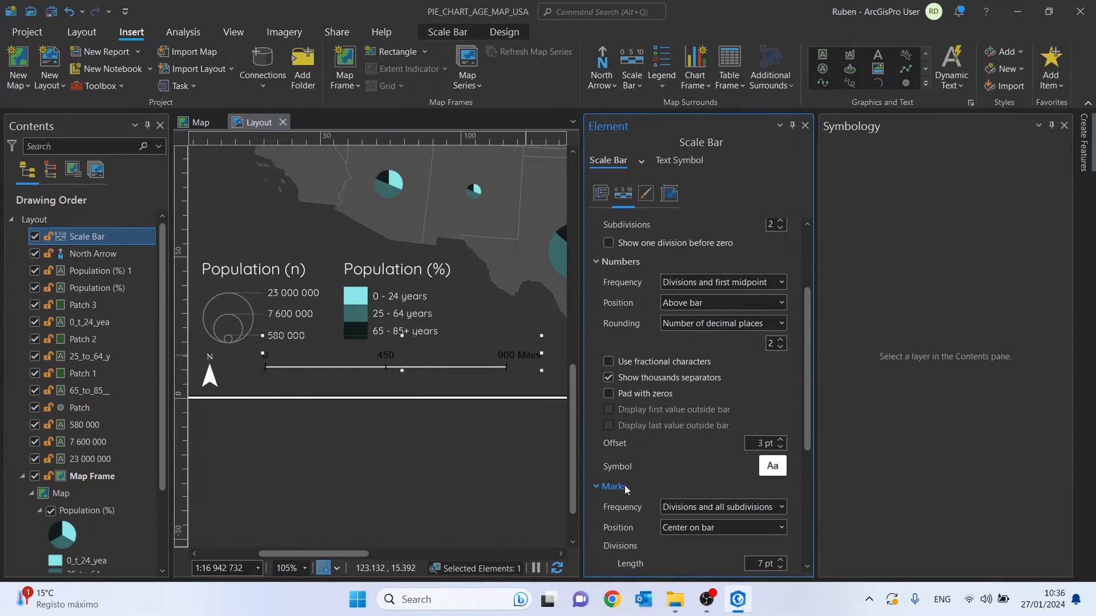
left_click_drag(808, 364, 797, 496)
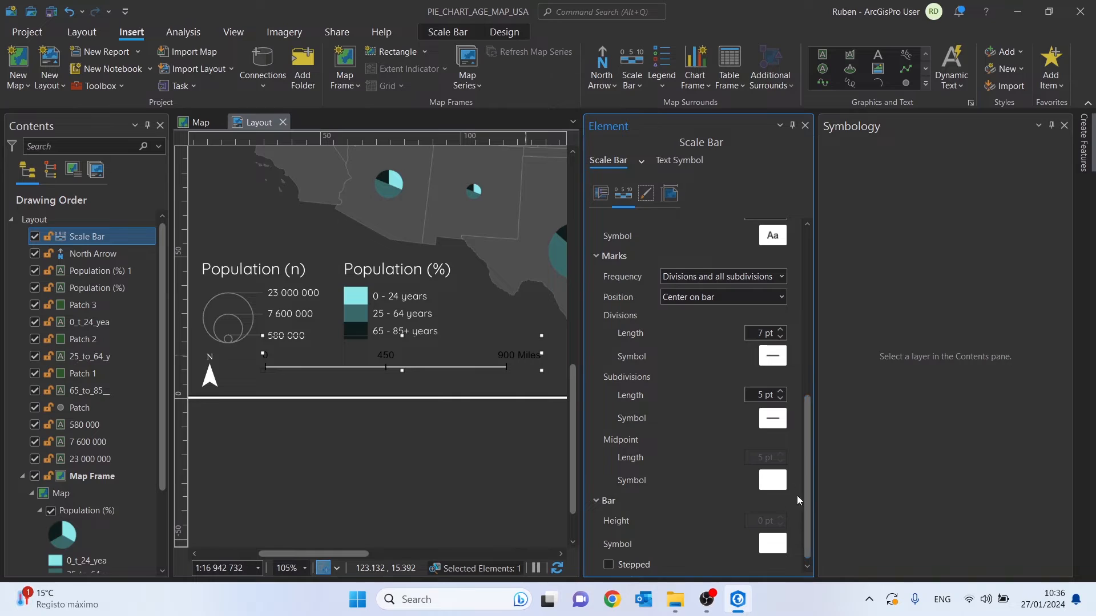
left_click(772, 356)
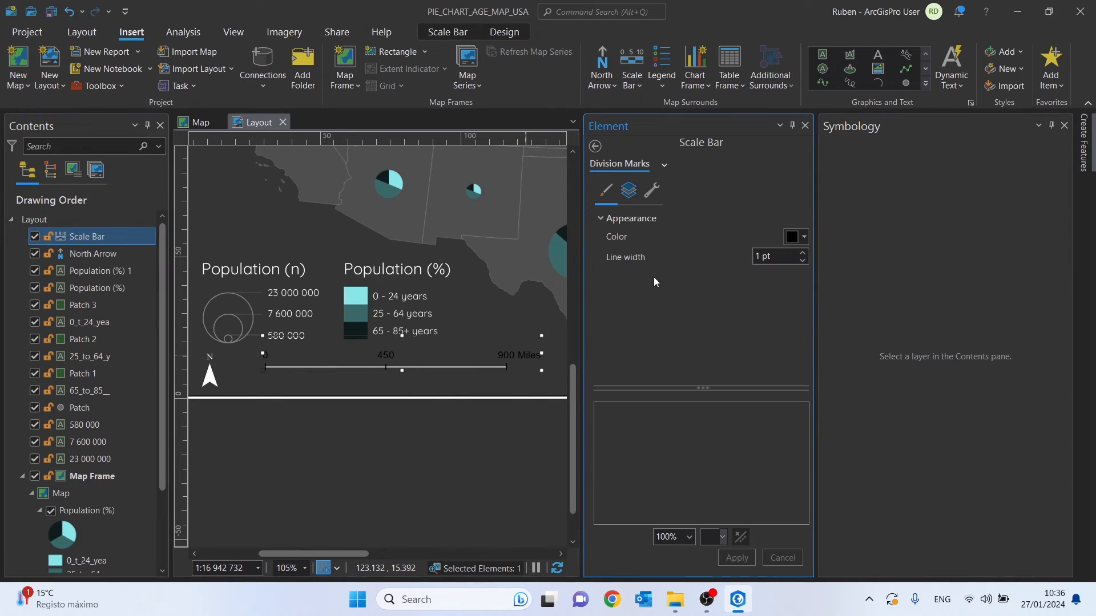
left_click(794, 238)
left_click(797, 338)
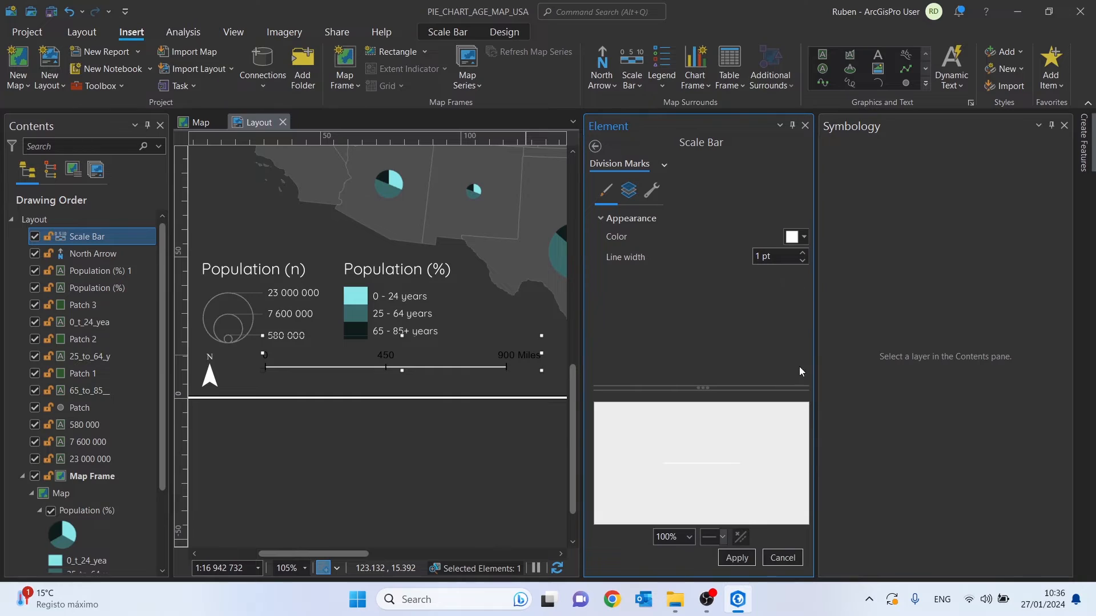
left_click(740, 551)
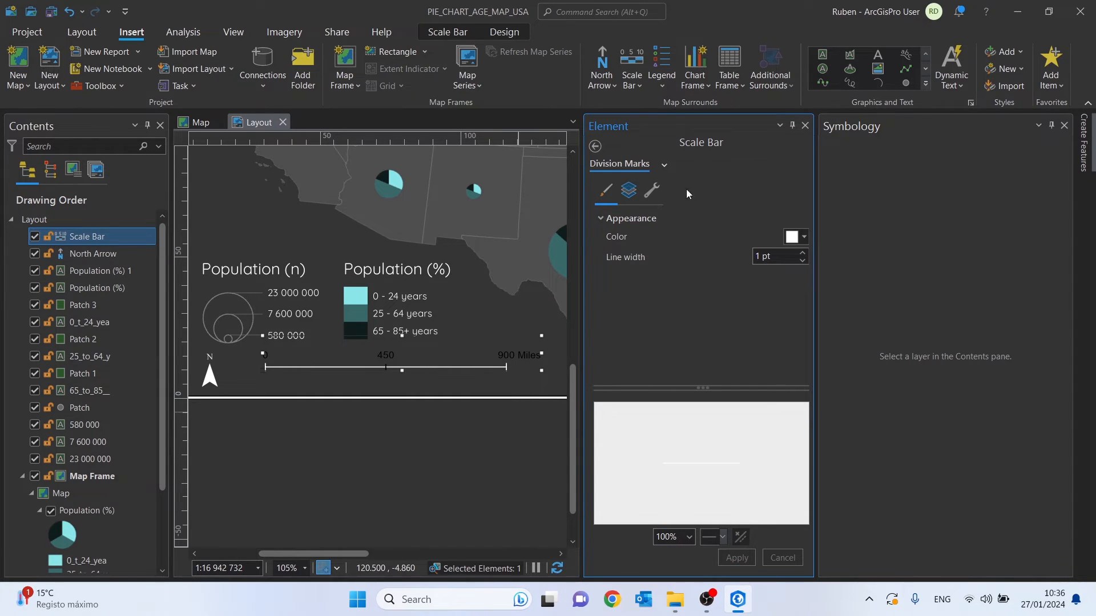
left_click(596, 147)
- Set the scale bar's subdivision marks symbol to white and apply it
left_click_drag(809, 356, 804, 450)
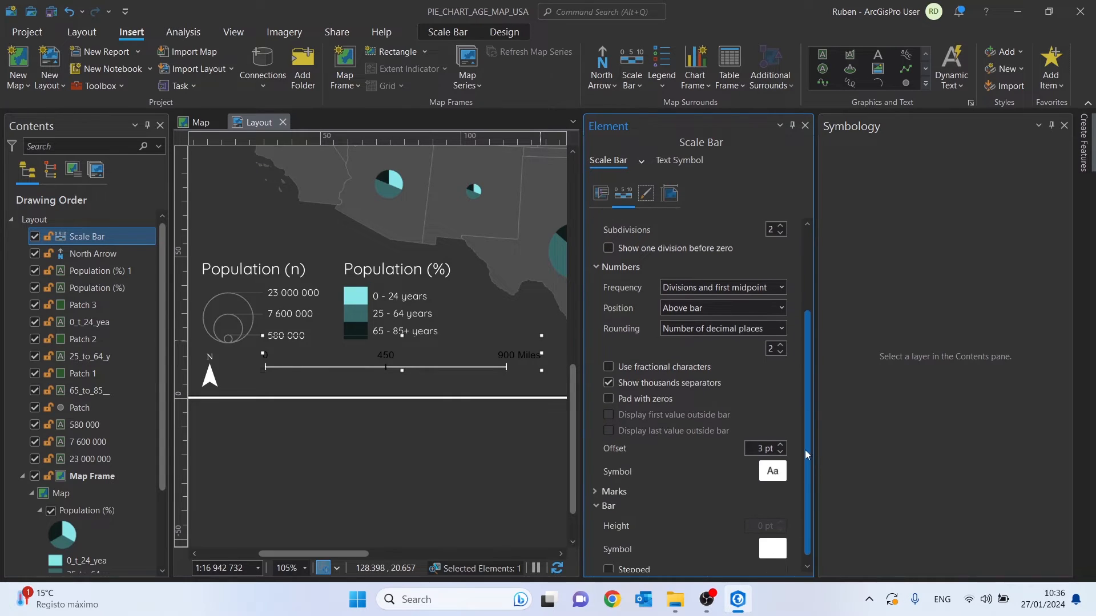
left_click(610, 487)
scroll(725, 450, "down", 5)
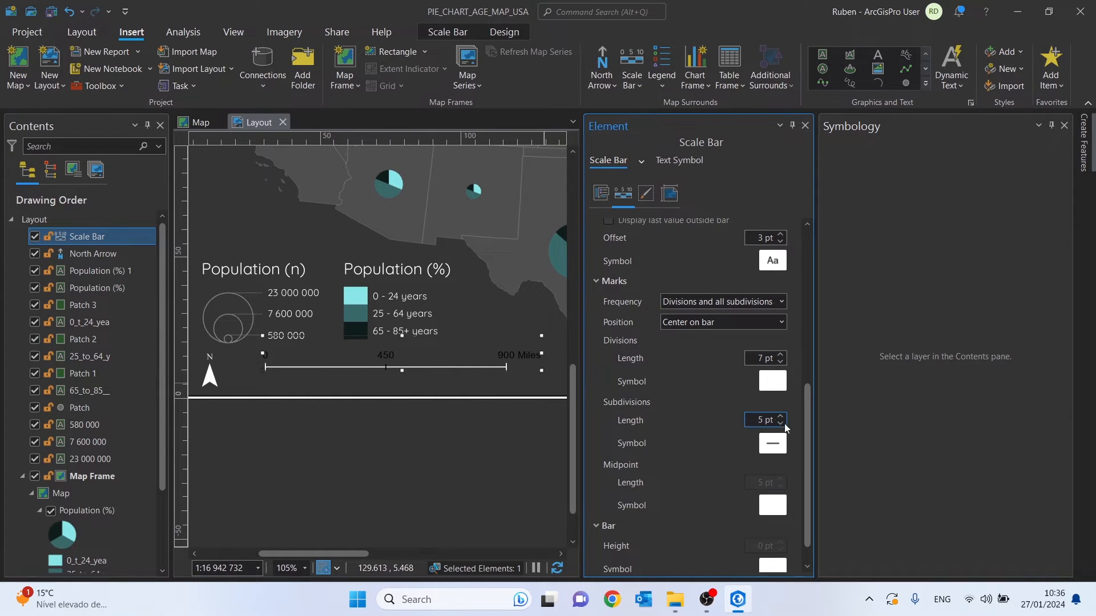
left_click(777, 450)
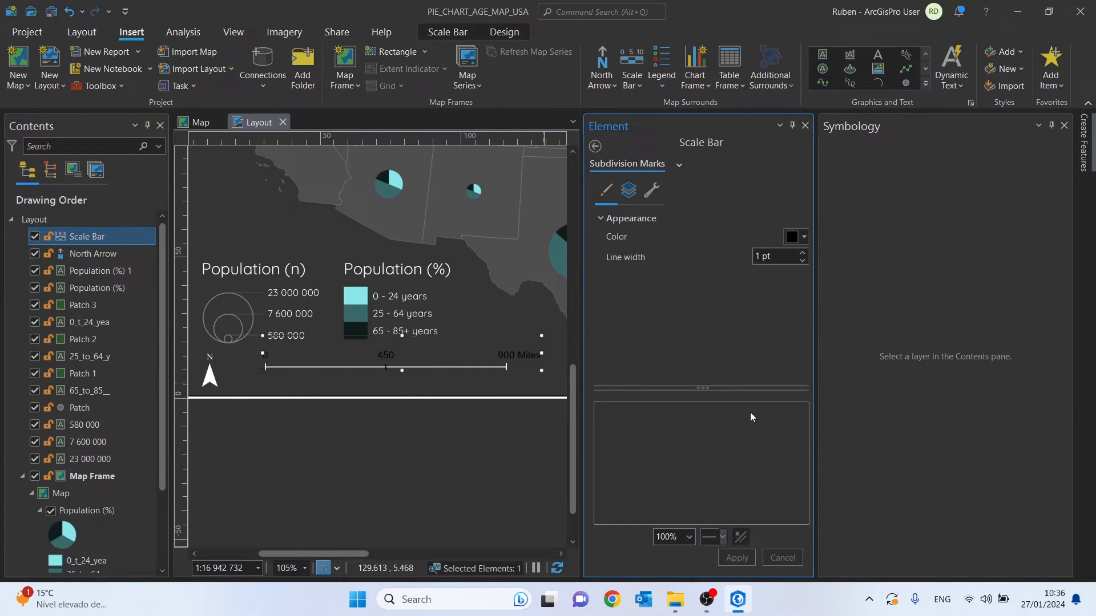
left_click(791, 238)
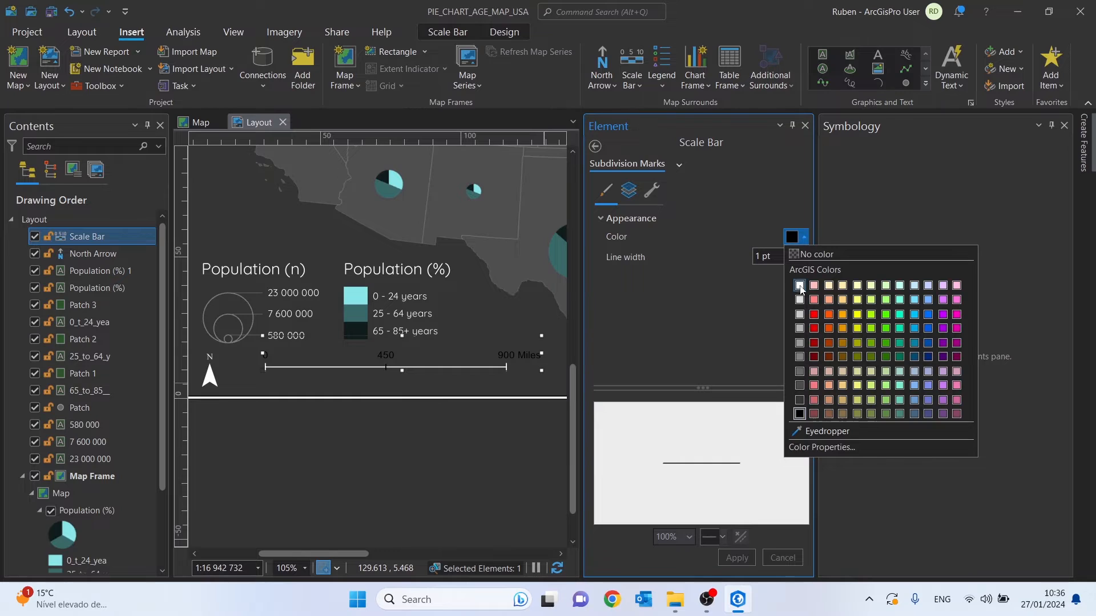
left_click(799, 282)
left_click(735, 557)
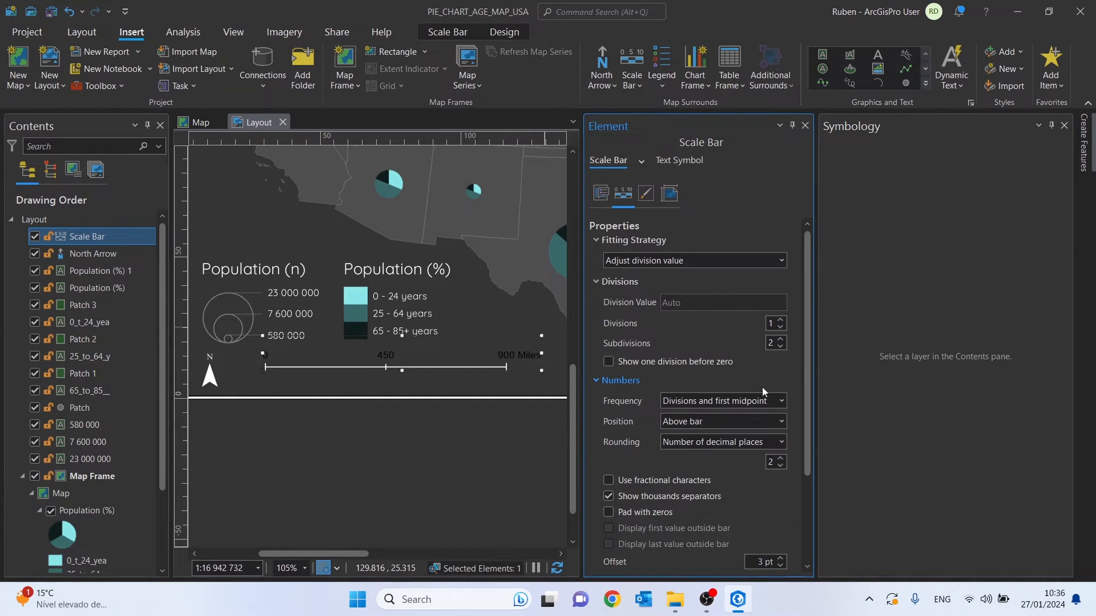
- Set the text color of the scale bar's units label to white and apply it
left_click_drag(808, 320, 812, 428)
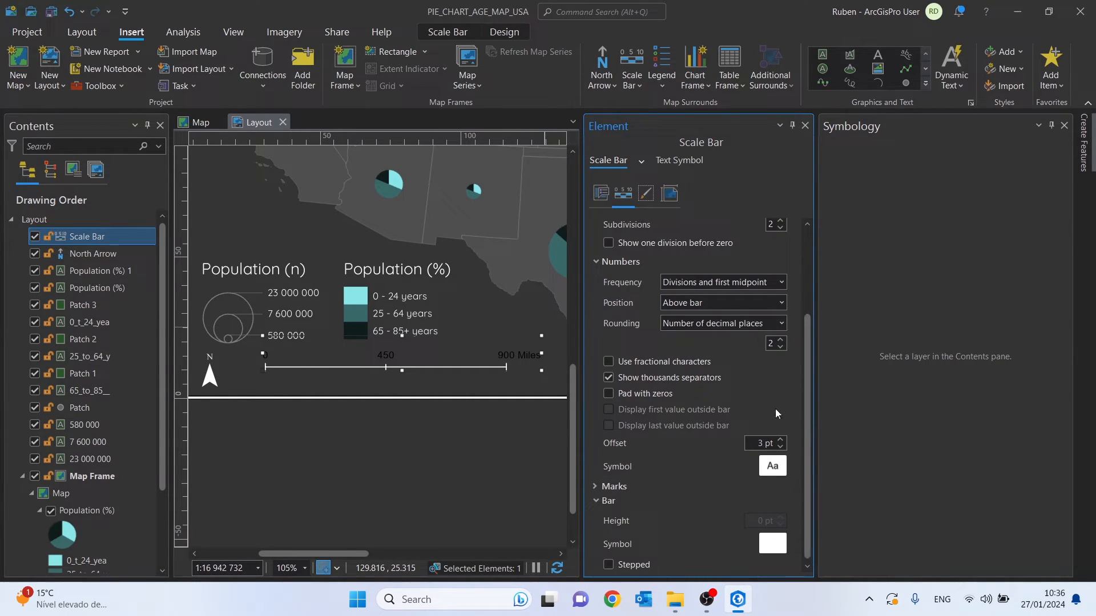
left_click(645, 192)
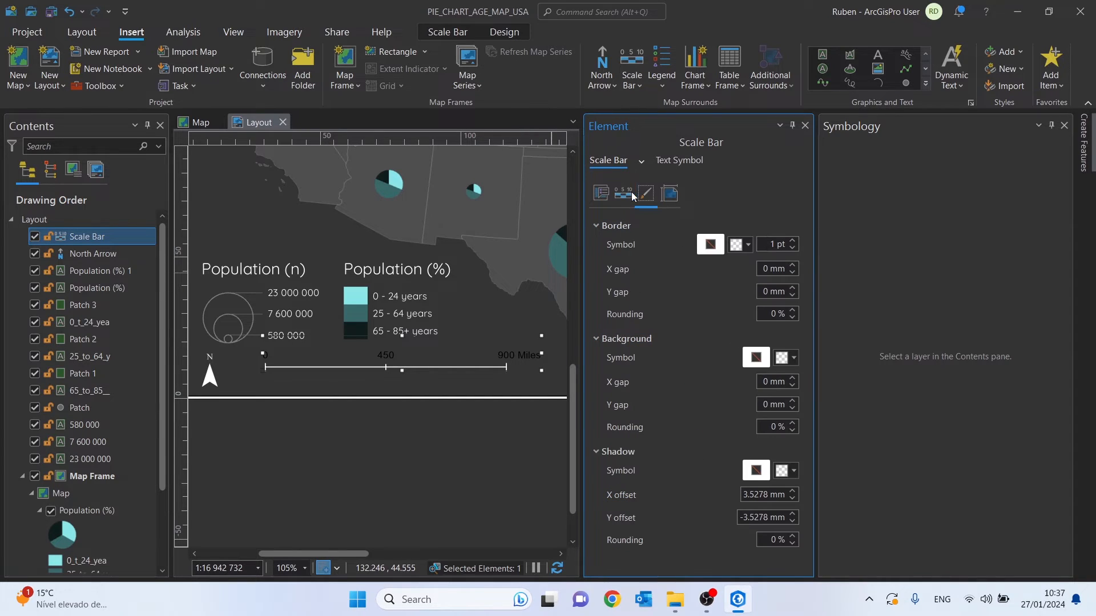
left_click(641, 161)
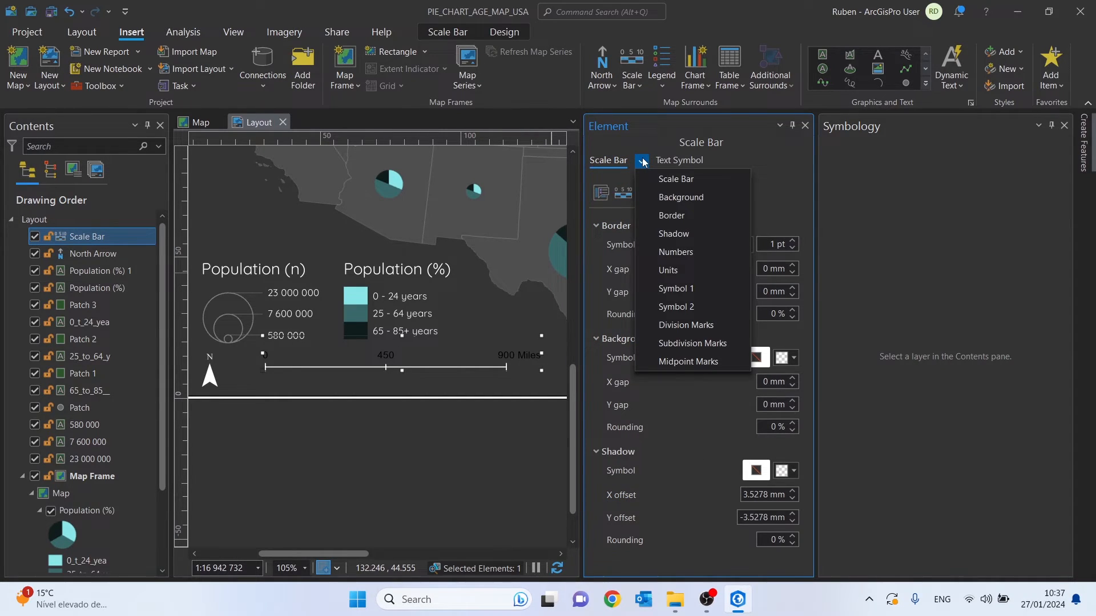
left_click(669, 269)
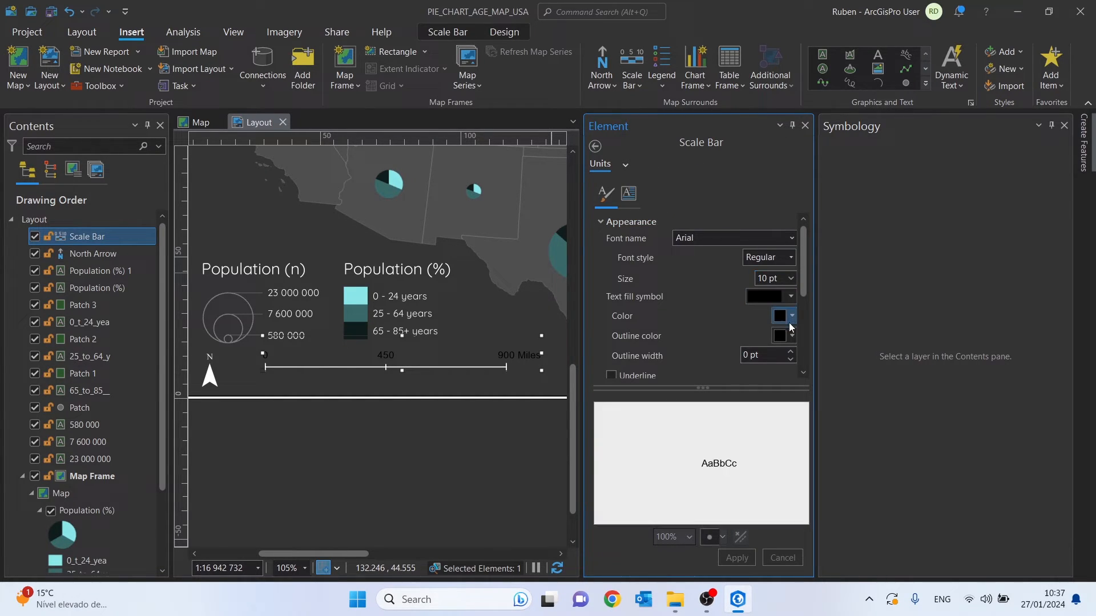
left_click(793, 315)
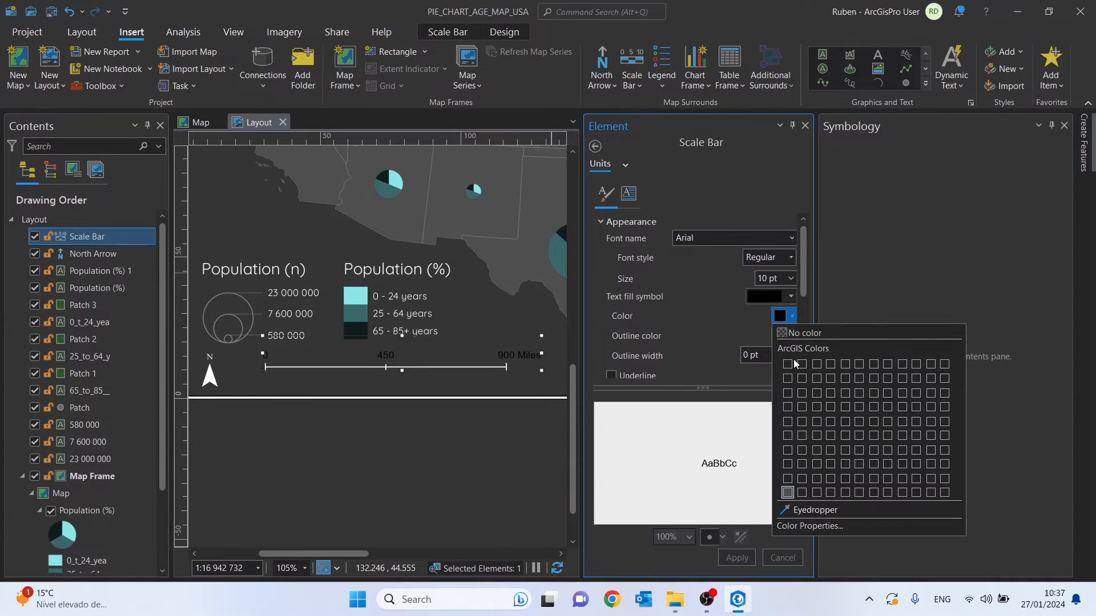
left_click(787, 367)
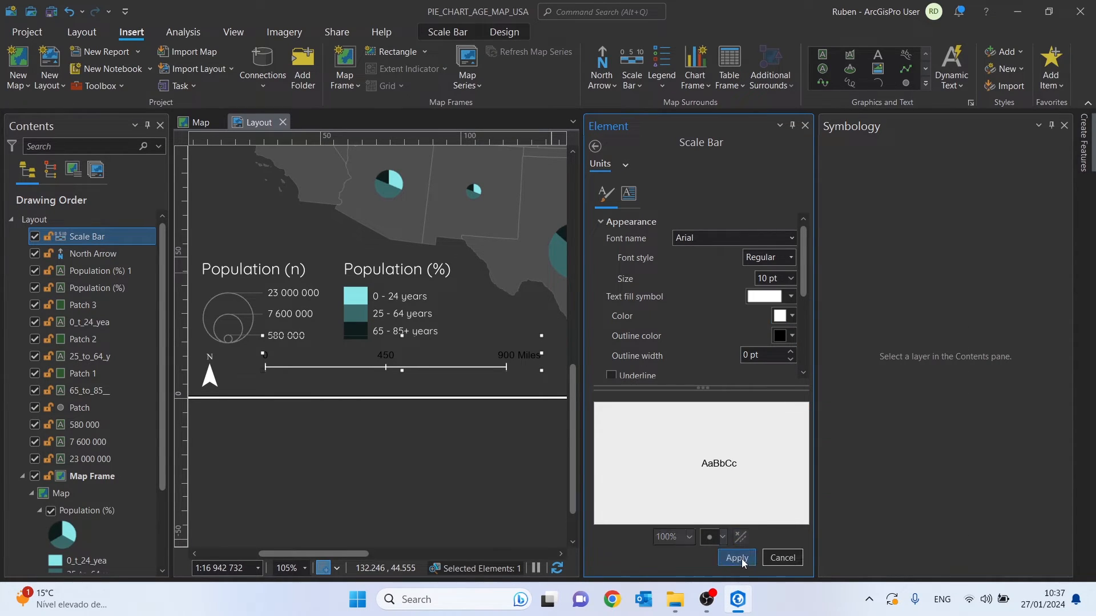
left_click(738, 559)
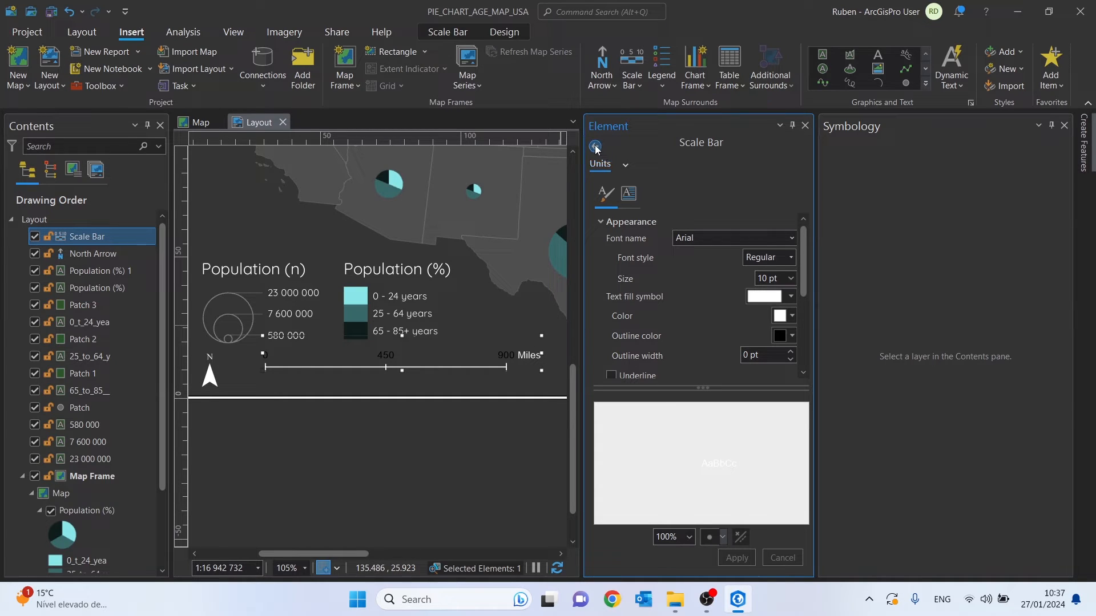
- Set the text color of the scale bar's numbers to white and apply it
left_click(626, 165)
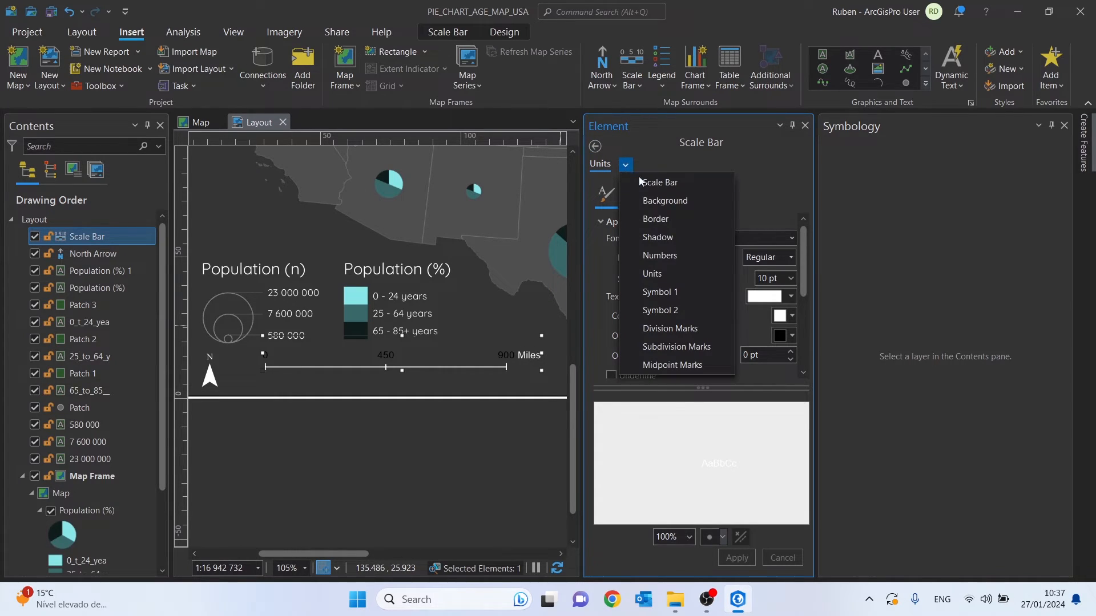
left_click(680, 257)
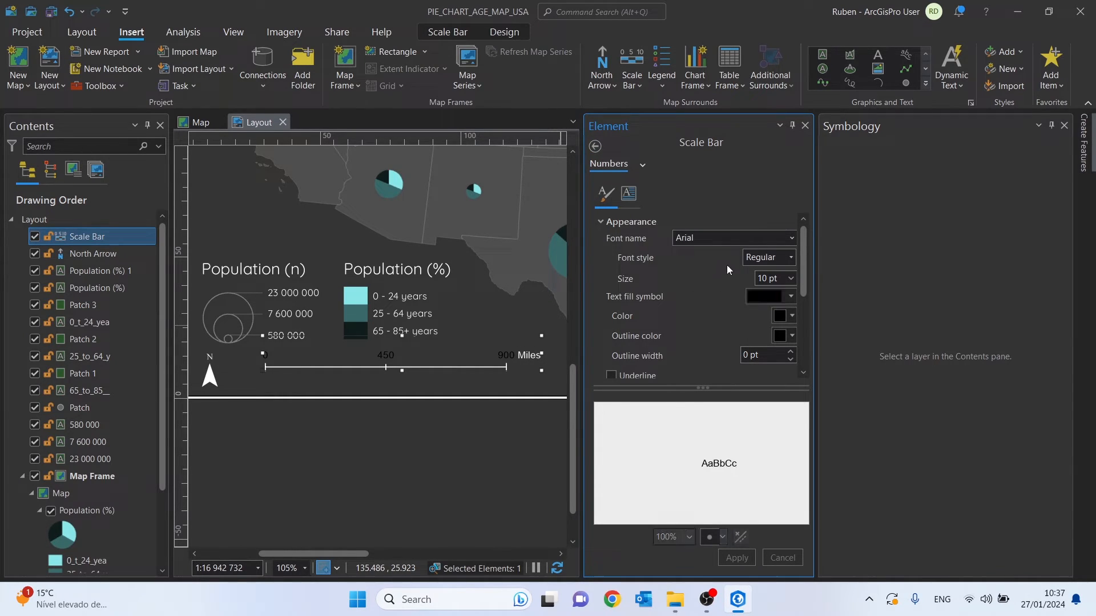
left_click(791, 316)
left_click(788, 368)
left_click(736, 558)
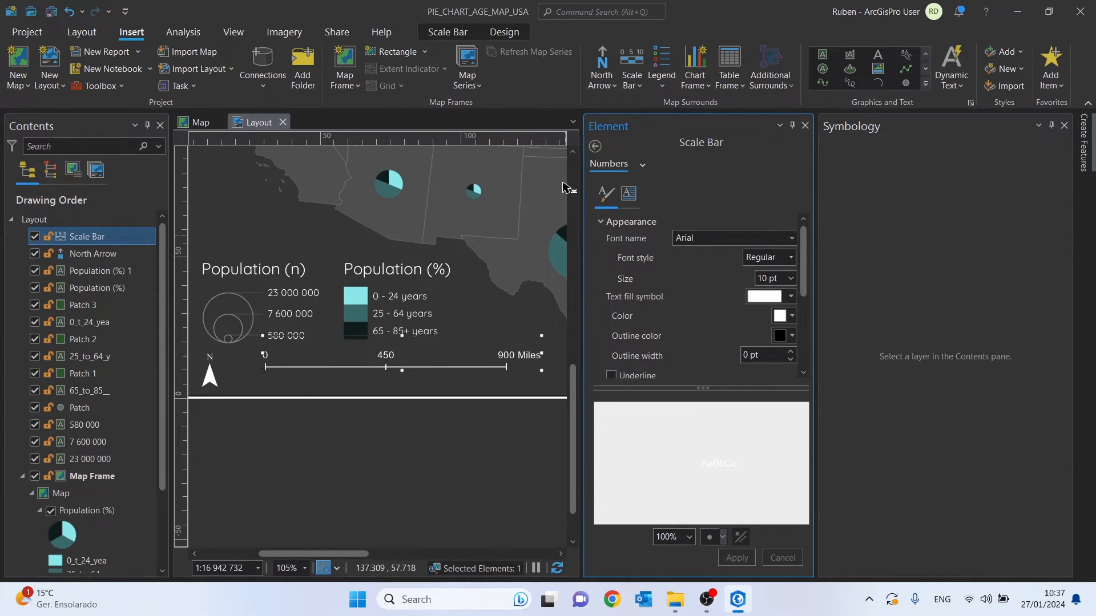
- Change the scale bar's text symbol font to Quicksand, apply it, and return to the scale bar properties
left_click(644, 165)
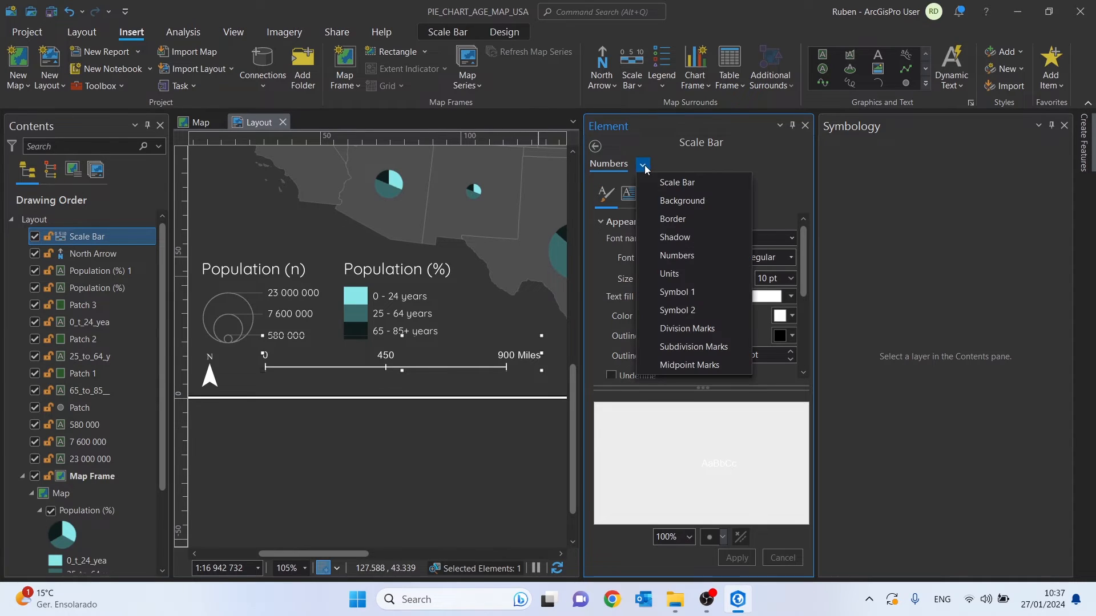
left_click(679, 156)
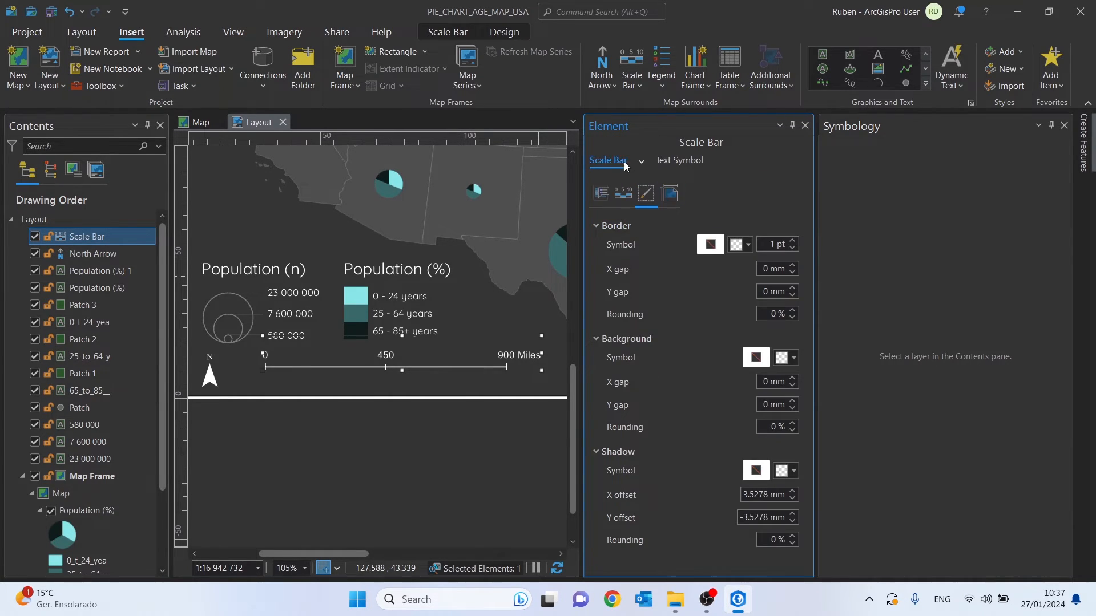
left_click(677, 162)
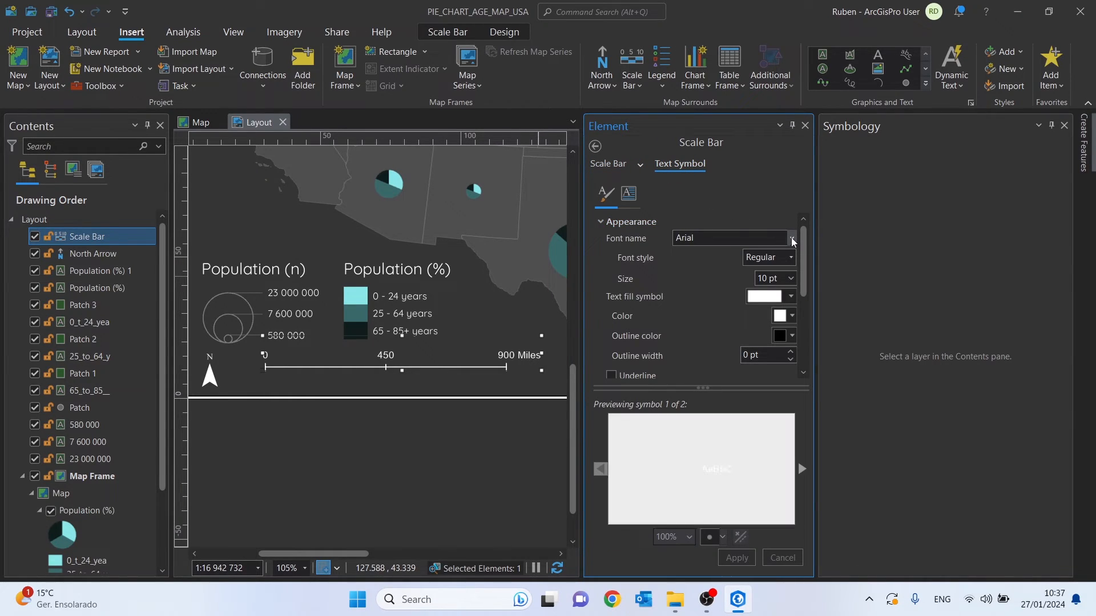
left_click(792, 239)
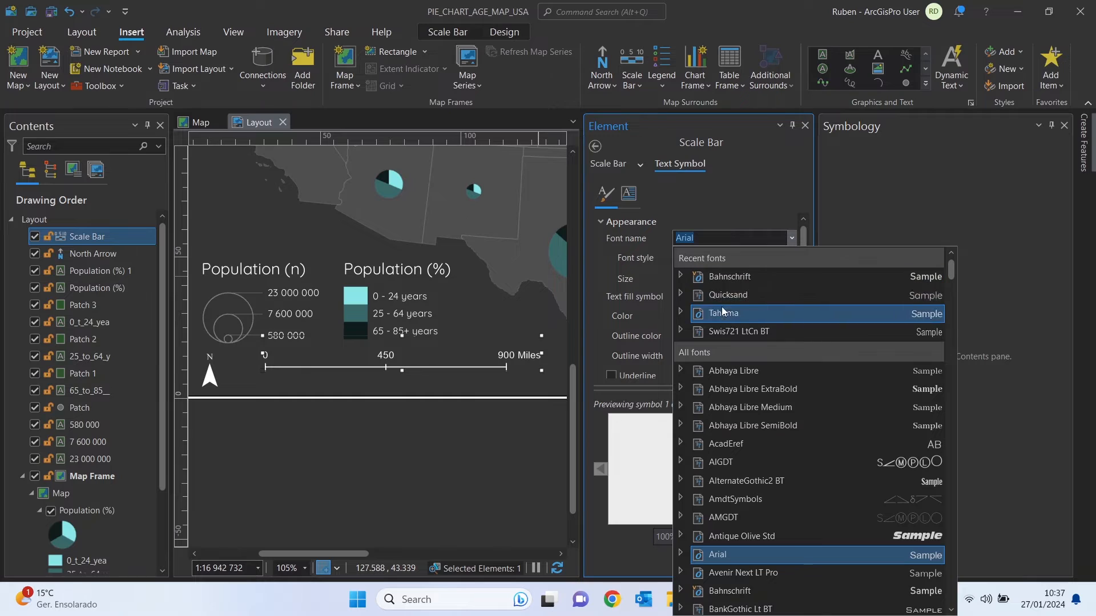
left_click(726, 295)
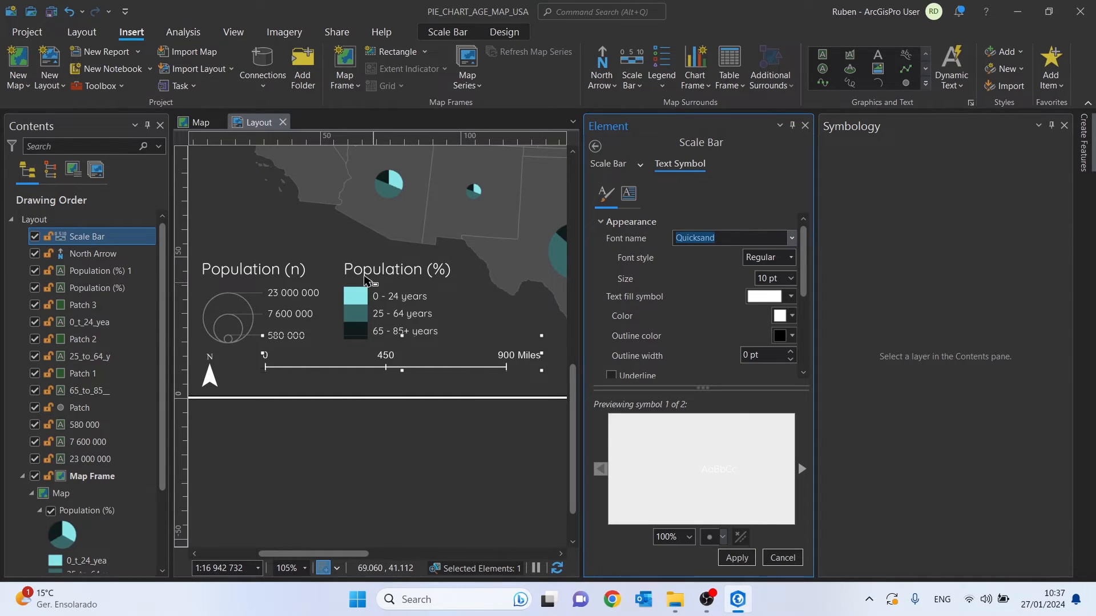
left_click(734, 558)
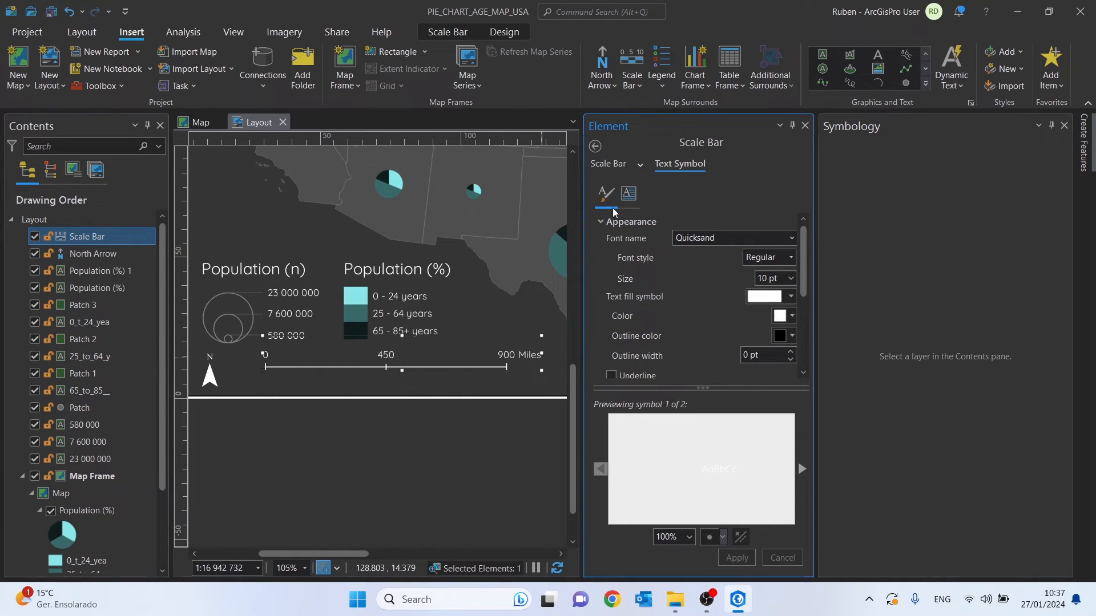
left_click(595, 147)
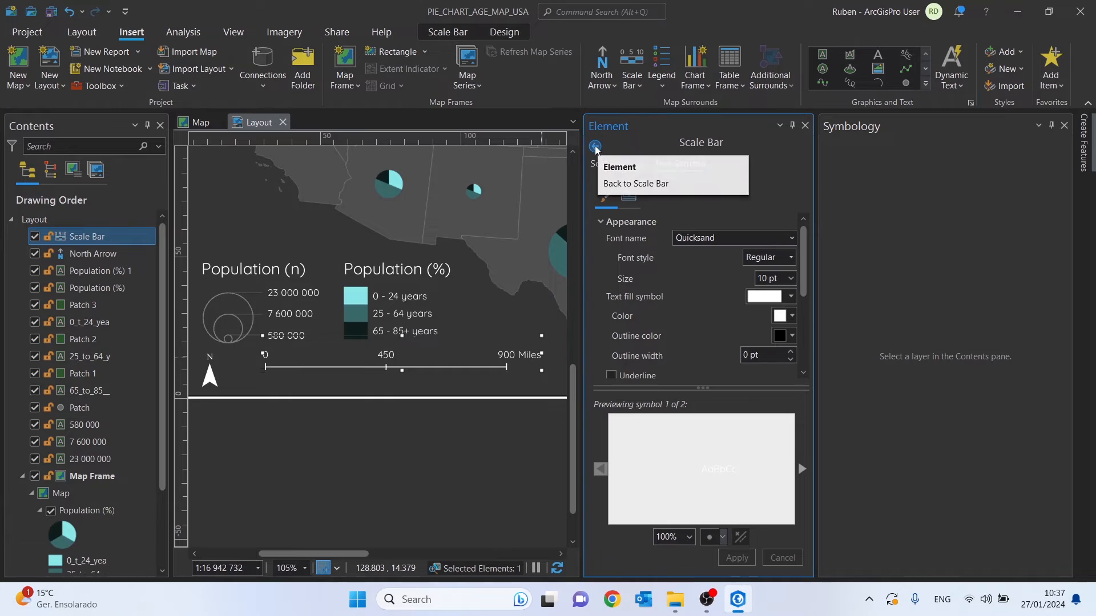
left_click(622, 165)
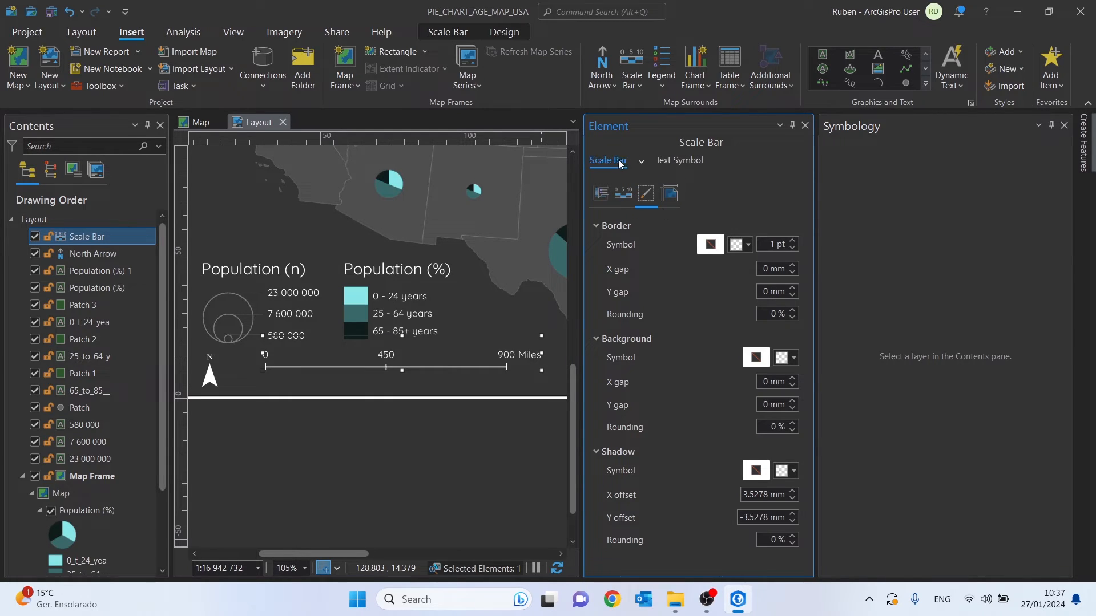
- Set the scale bar's unit label position to Below center with a 6 pt offset
left_click(601, 195)
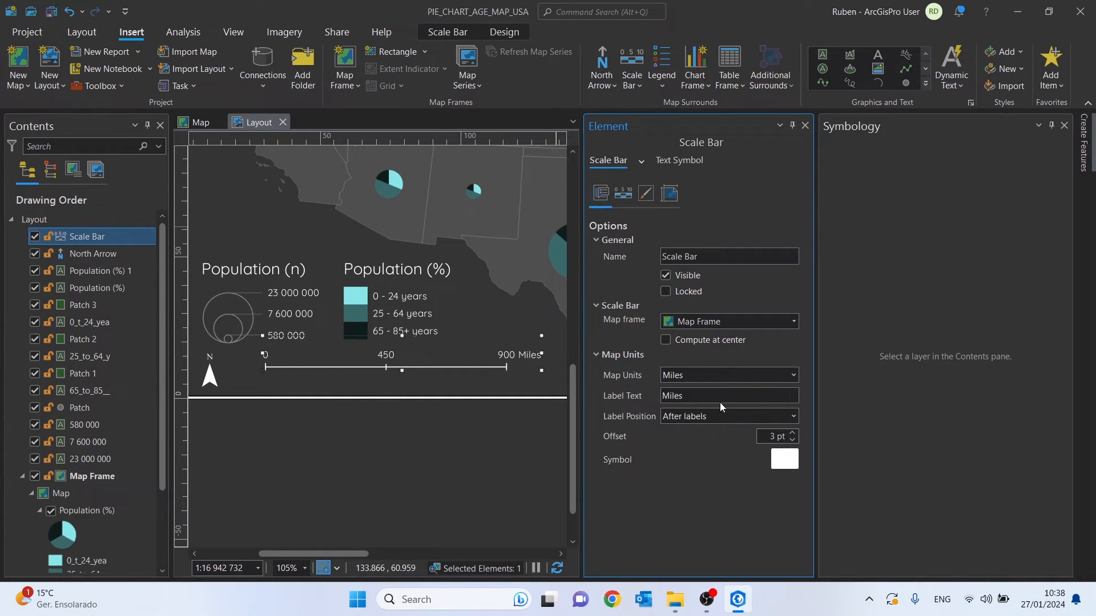
left_click(793, 415)
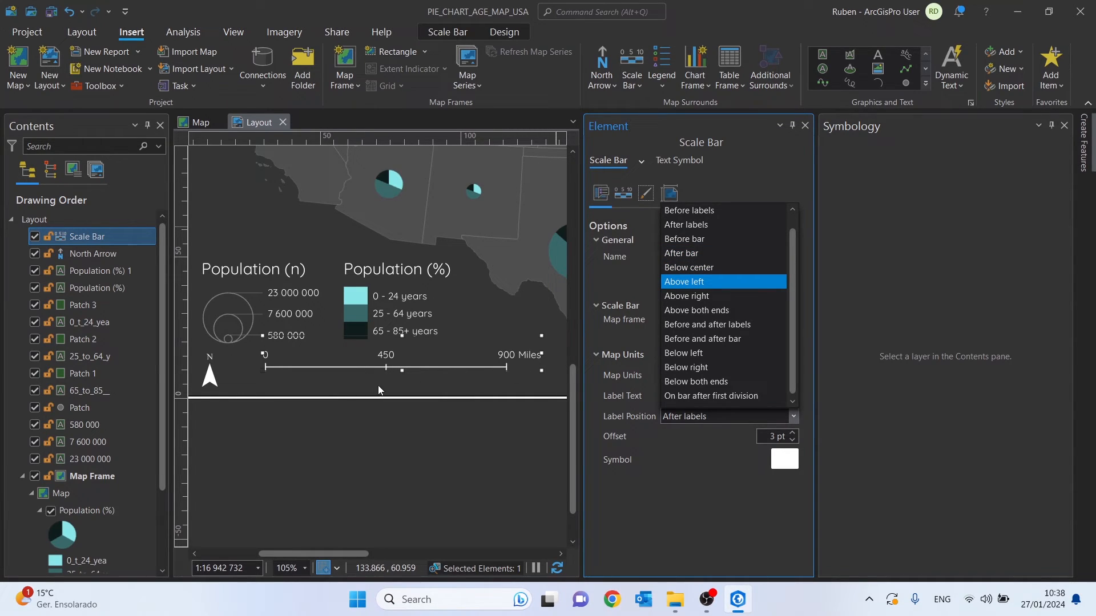
left_click(689, 267)
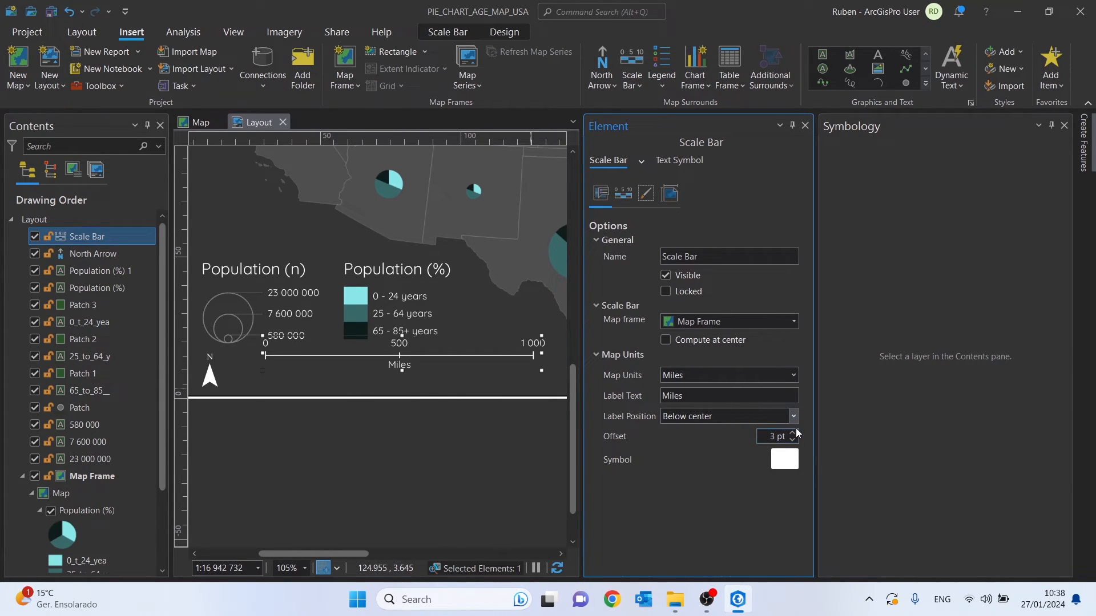
left_click(795, 434)
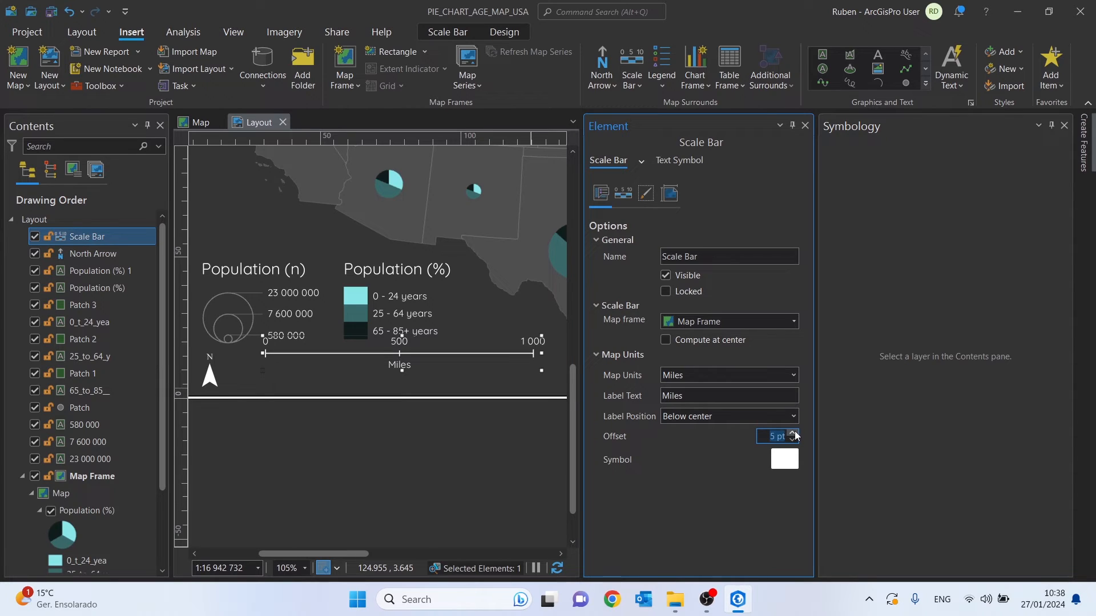
left_click(428, 463)
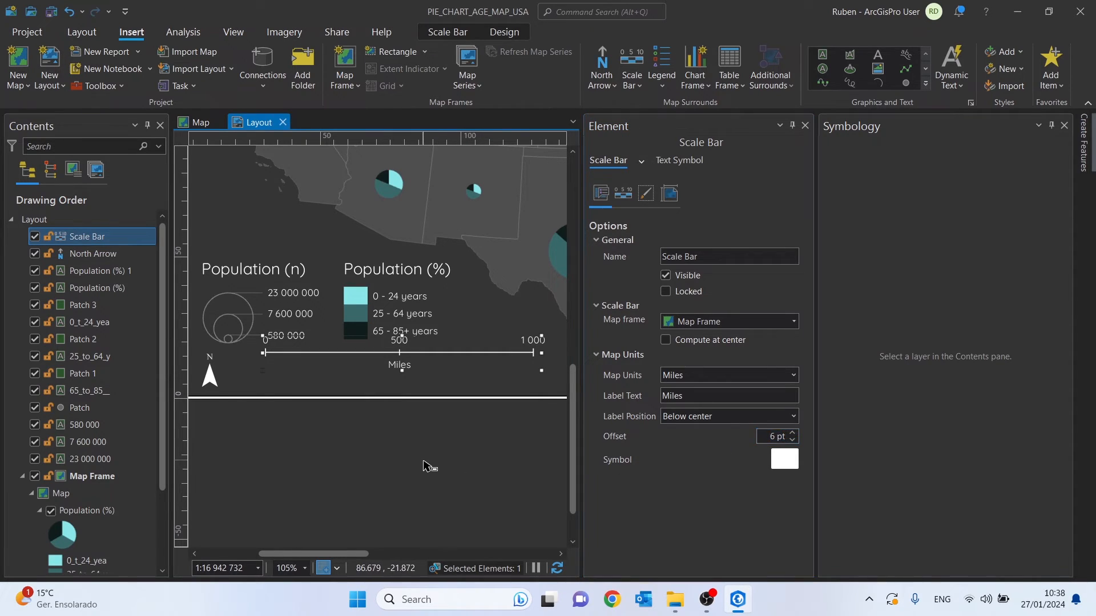
- Move the scale bar beside the north arrow beneath the legend and shorten it to about 725 miles, closing its properties
left_click(330, 355)
left_click_drag(357, 353, 339, 375)
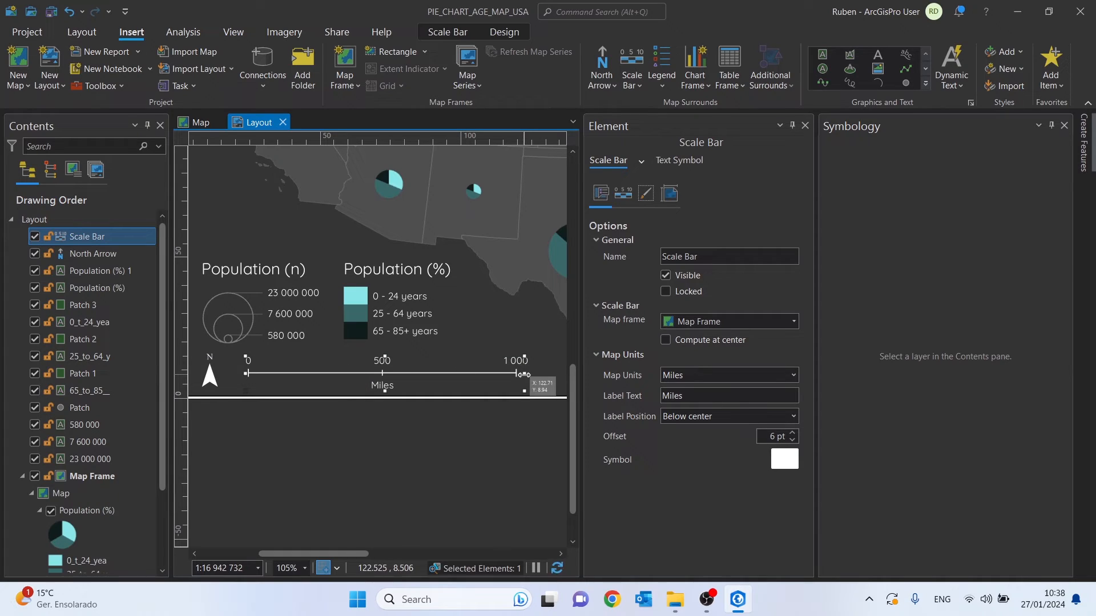
left_click_drag(534, 374, 452, 372)
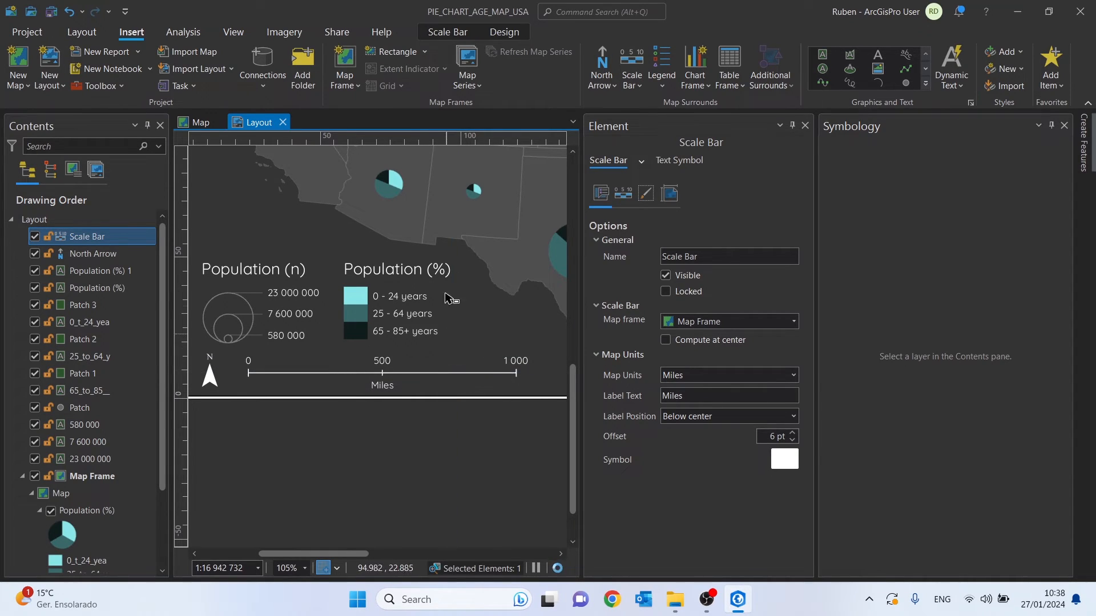
left_click(431, 449)
scroll(357, 391, "down", 4)
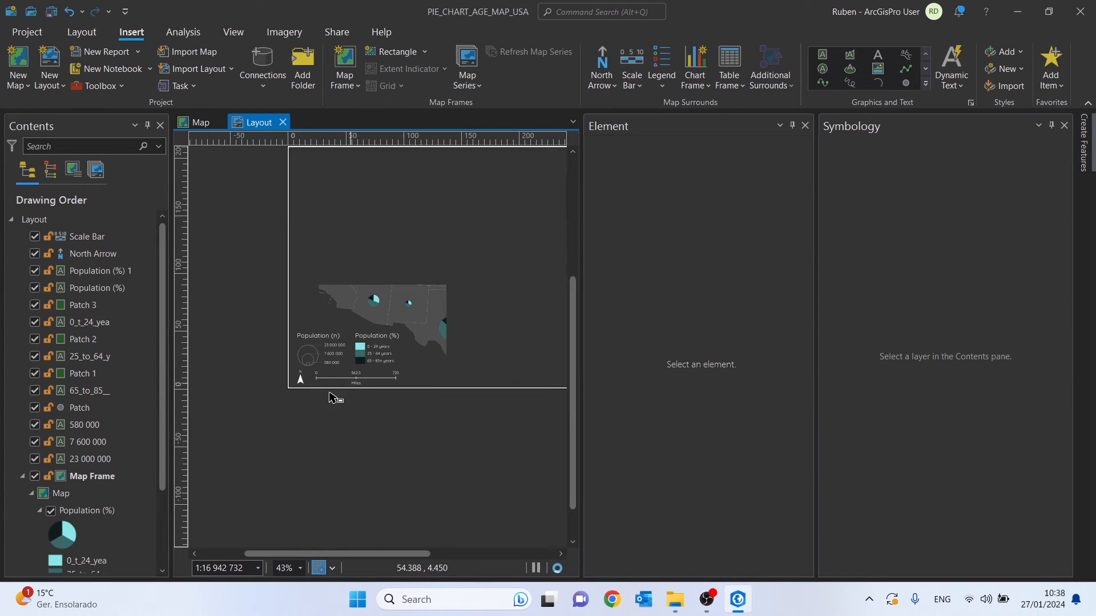
left_click_drag(405, 384, 413, 416)
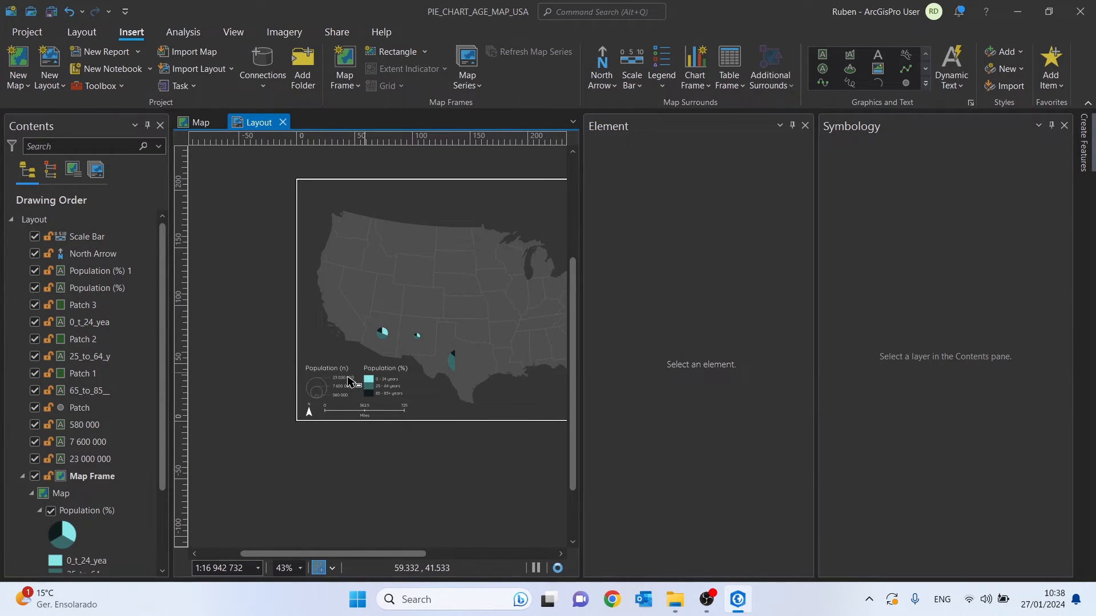
left_click(804, 125)
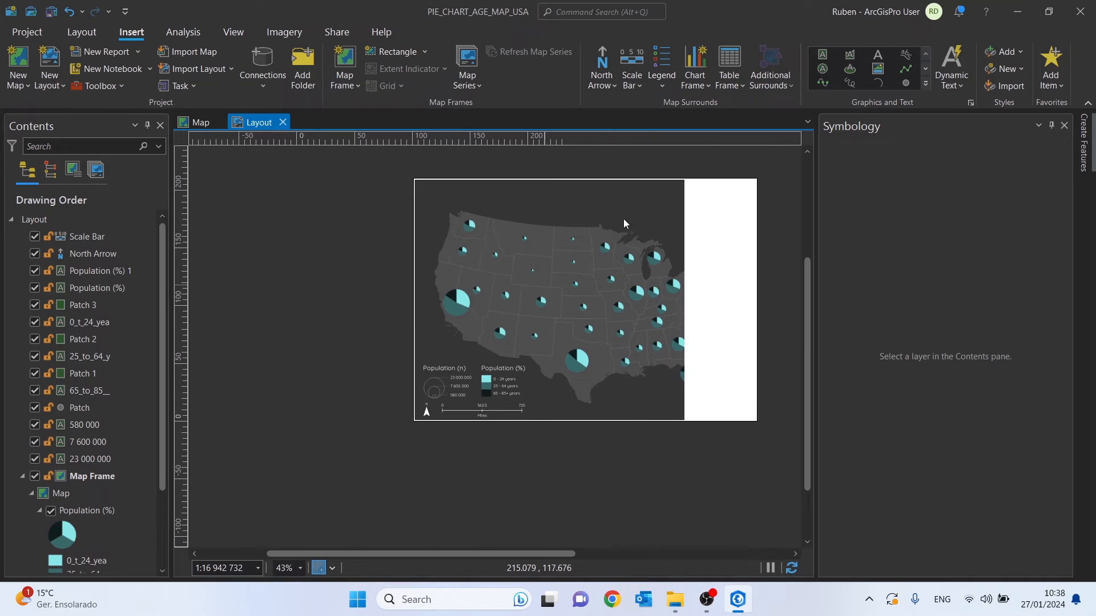
- Open the map frame's properties and set its border symbol to No color
scroll(634, 222, "right", 5)
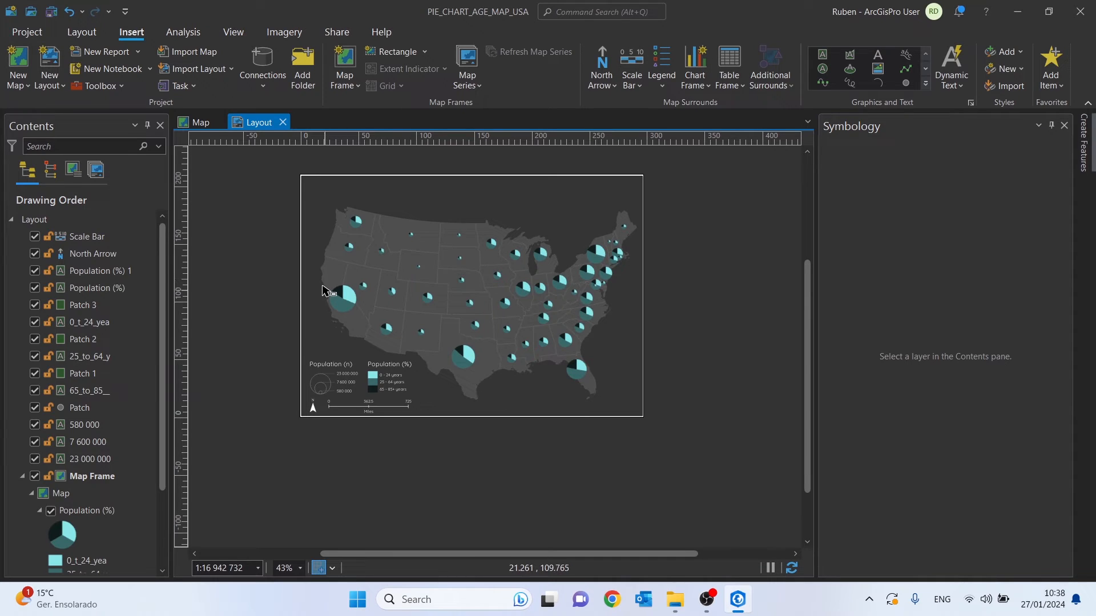
scroll(305, 180, "up", 5)
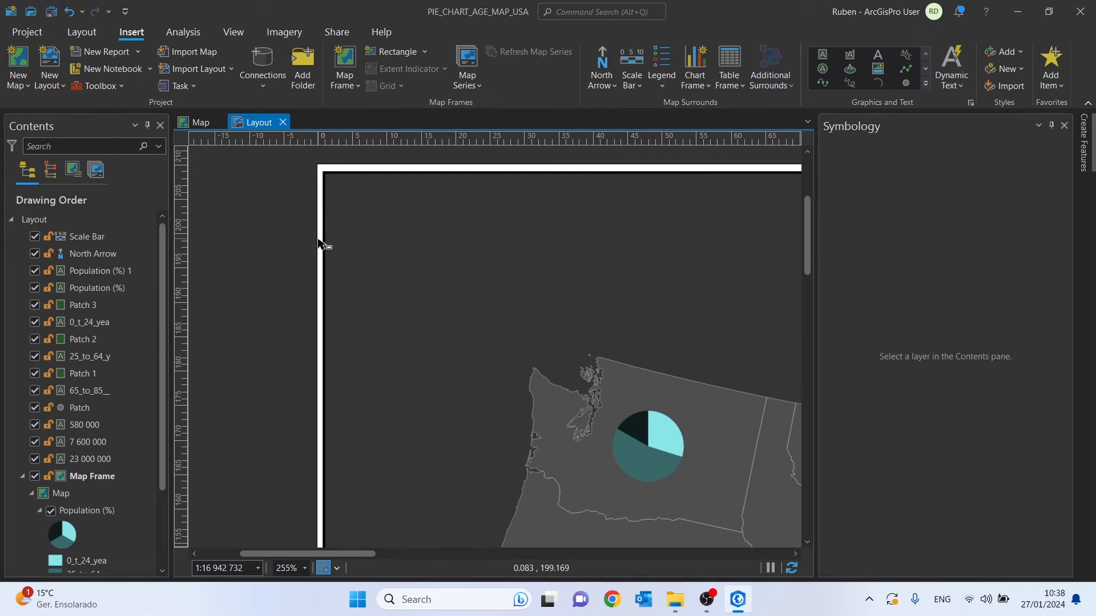
scroll(318, 239, "down", 4)
scroll(320, 238, "down", 3)
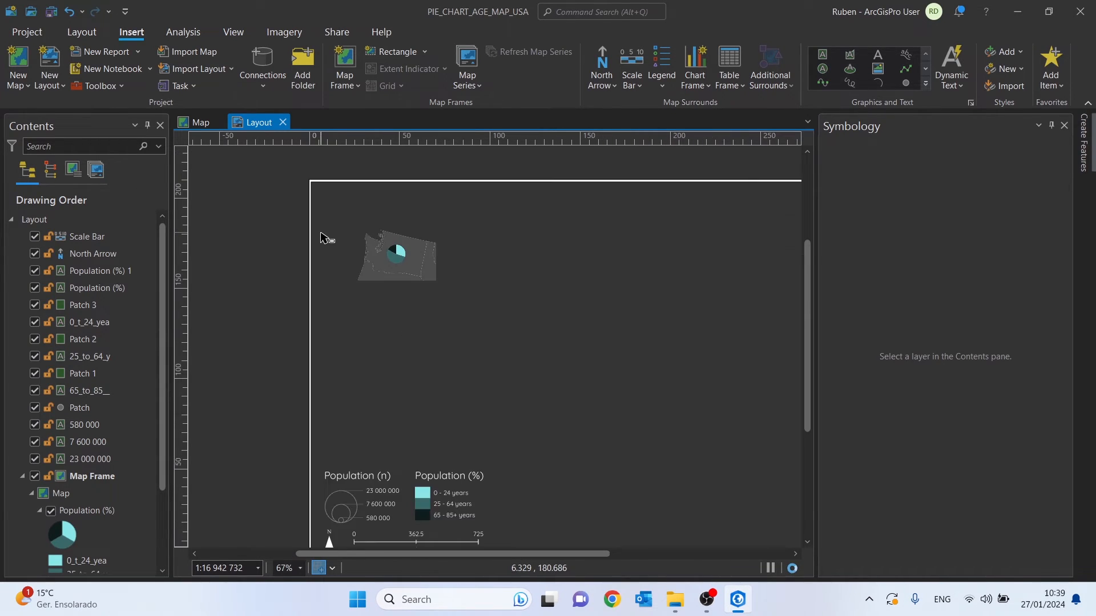
right_click(318, 192)
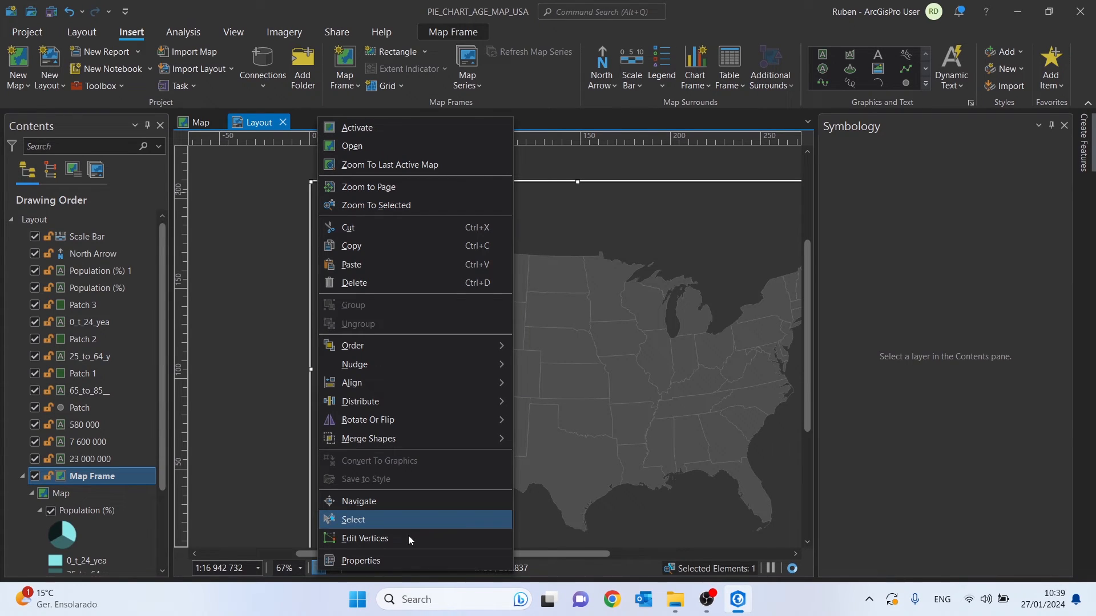
left_click(401, 560)
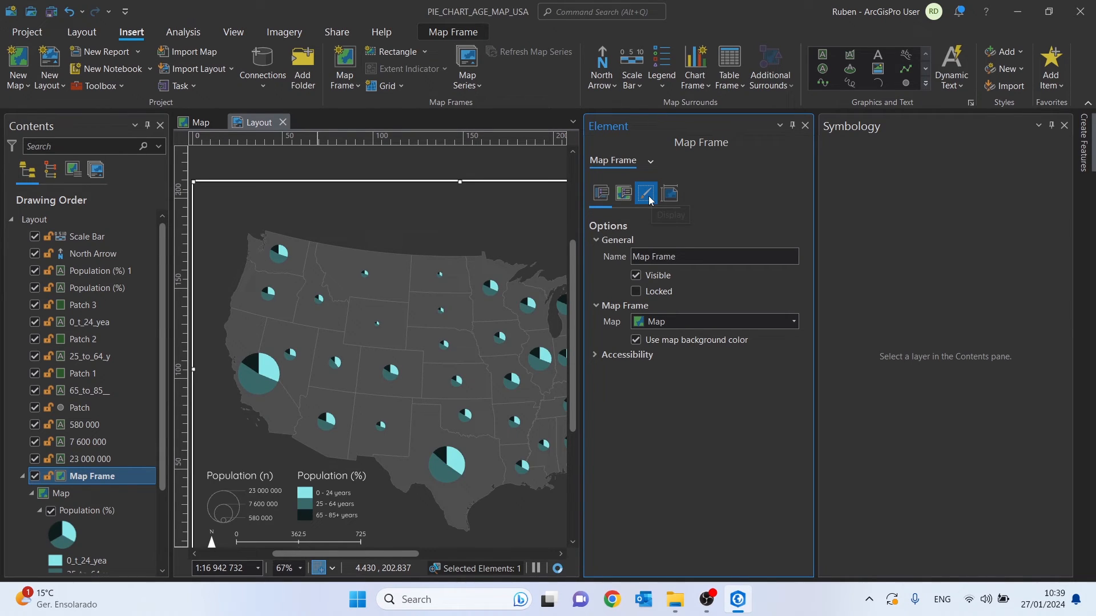
left_click(648, 197)
left_click(743, 245)
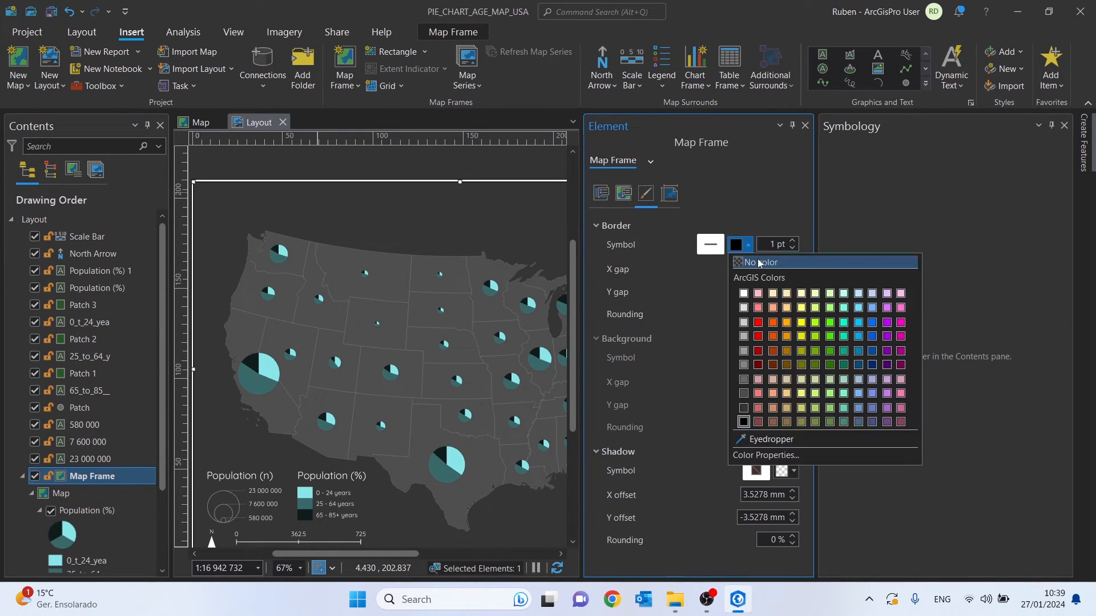
left_click(759, 262)
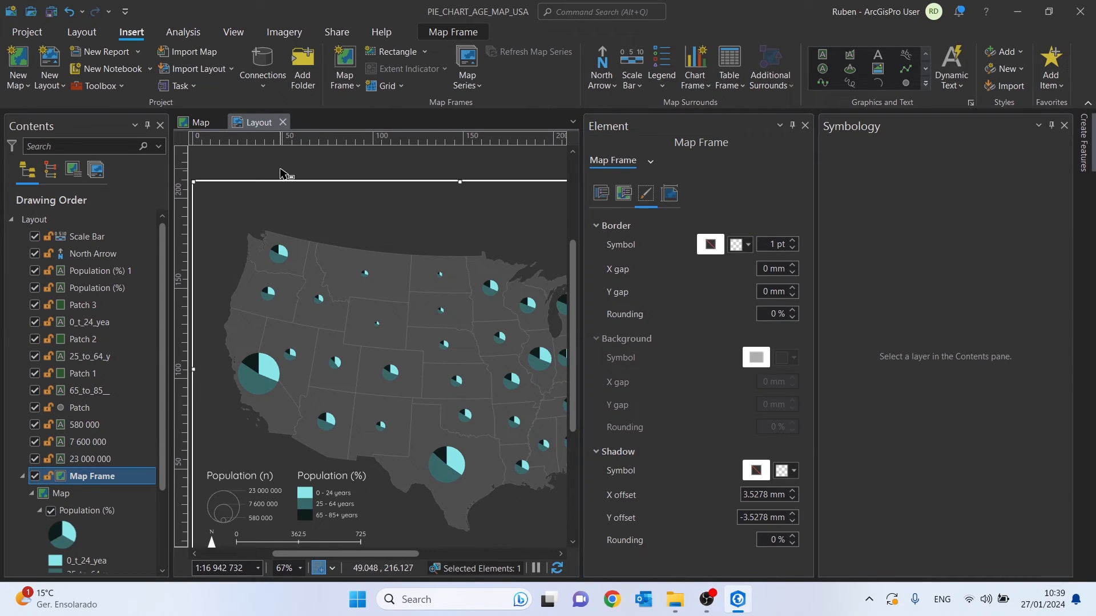
- Extend the map frame's left edge slightly past the page's left edge, making the frame about 297 mm wide
left_click(280, 169)
left_click_drag(223, 308, 325, 261)
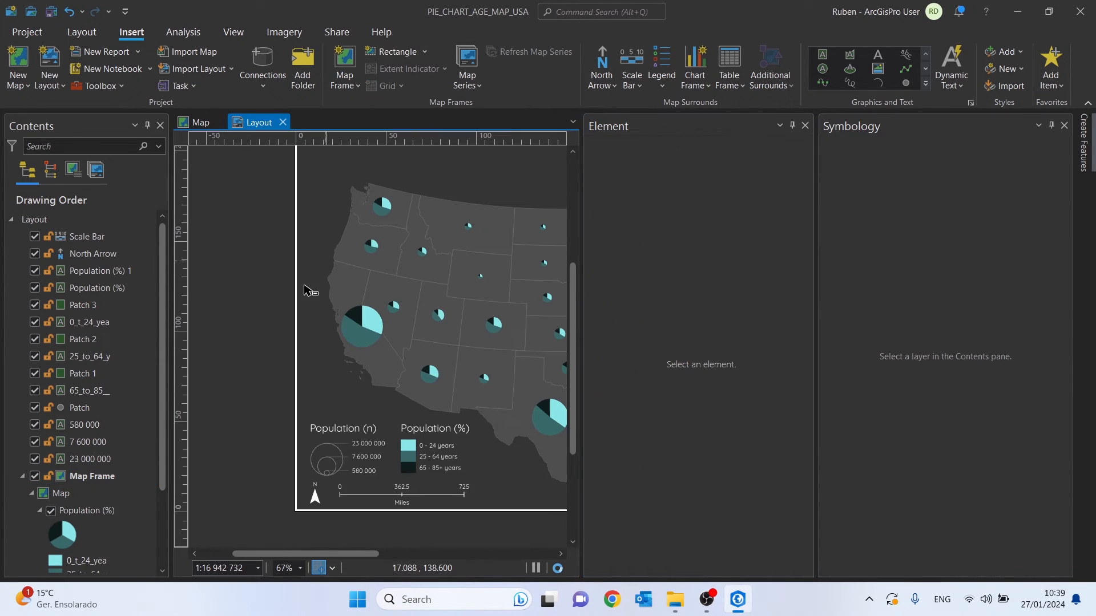
left_click(310, 289)
scroll(333, 419, "up", 4)
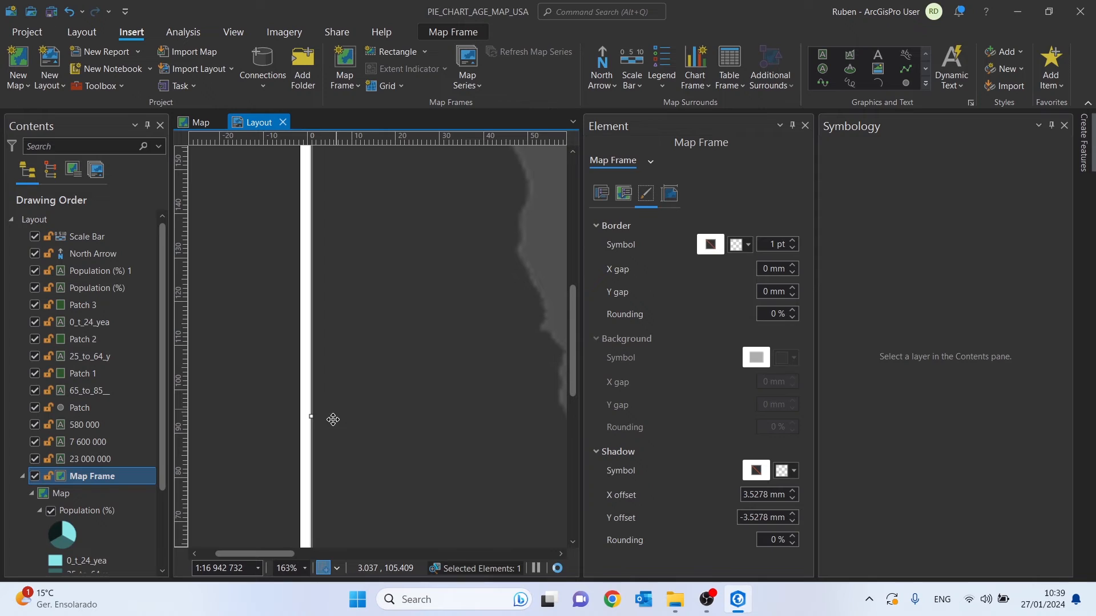
scroll(333, 419, "up", 6)
left_click_drag(367, 375, 347, 373)
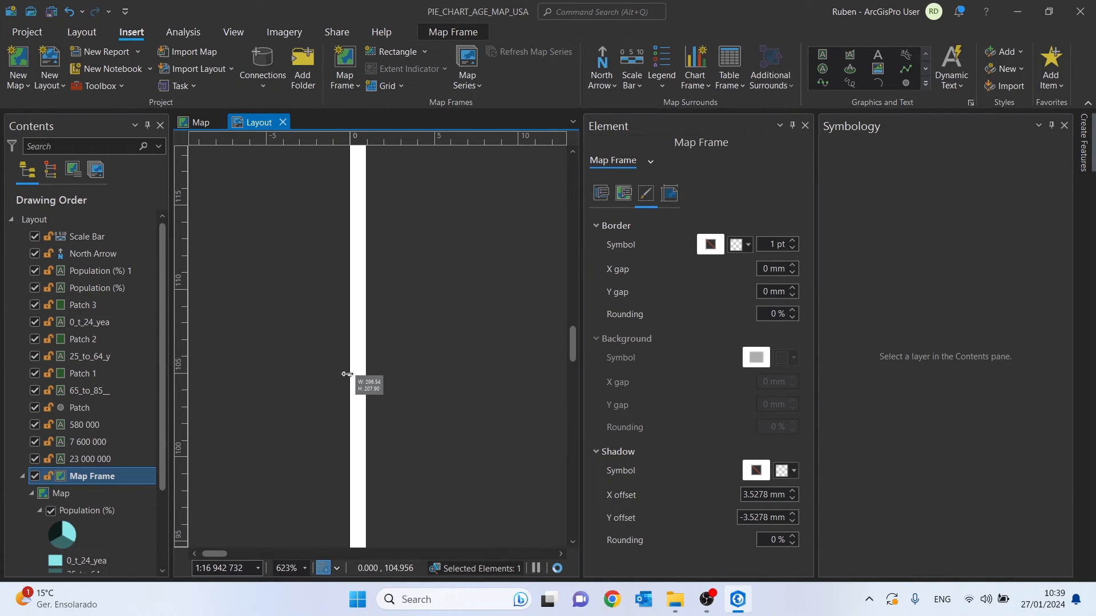
left_click_drag(347, 374, 345, 373)
- Extend the map frame's right and bottom edges to cover the page, making it about 298 by 209 mm, and deselect it
scroll(345, 373, "down", 10)
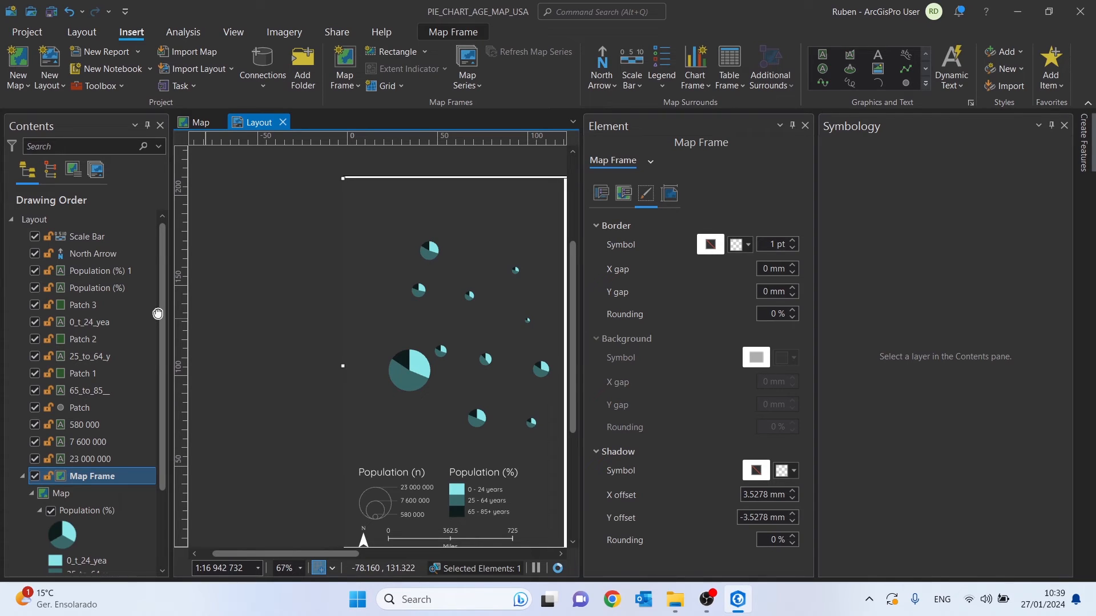
left_click_drag(158, 313, 80, 314)
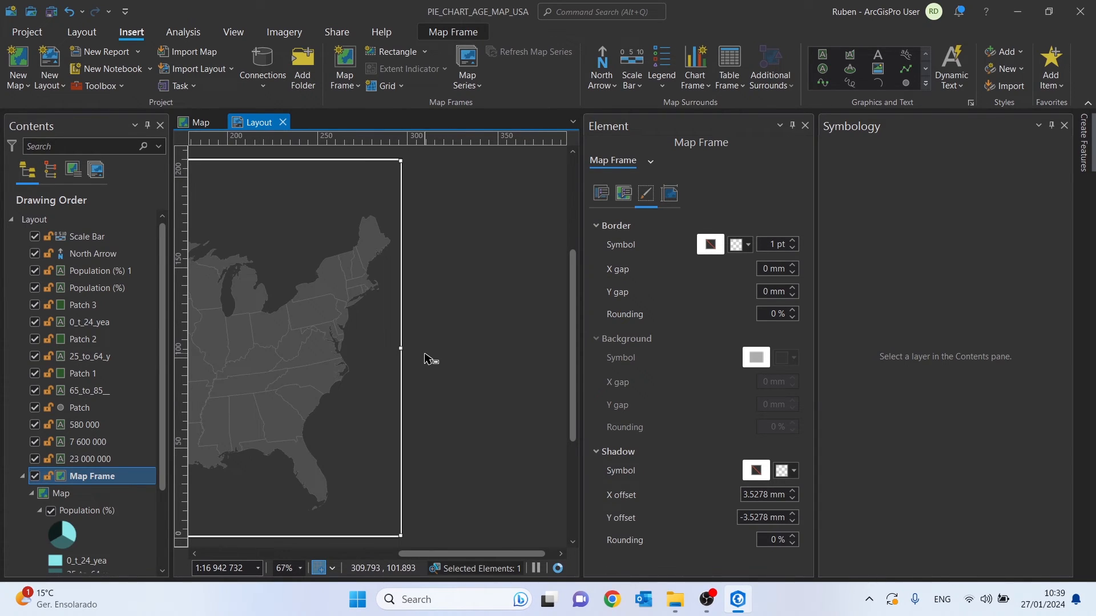
scroll(424, 358, "up", 6)
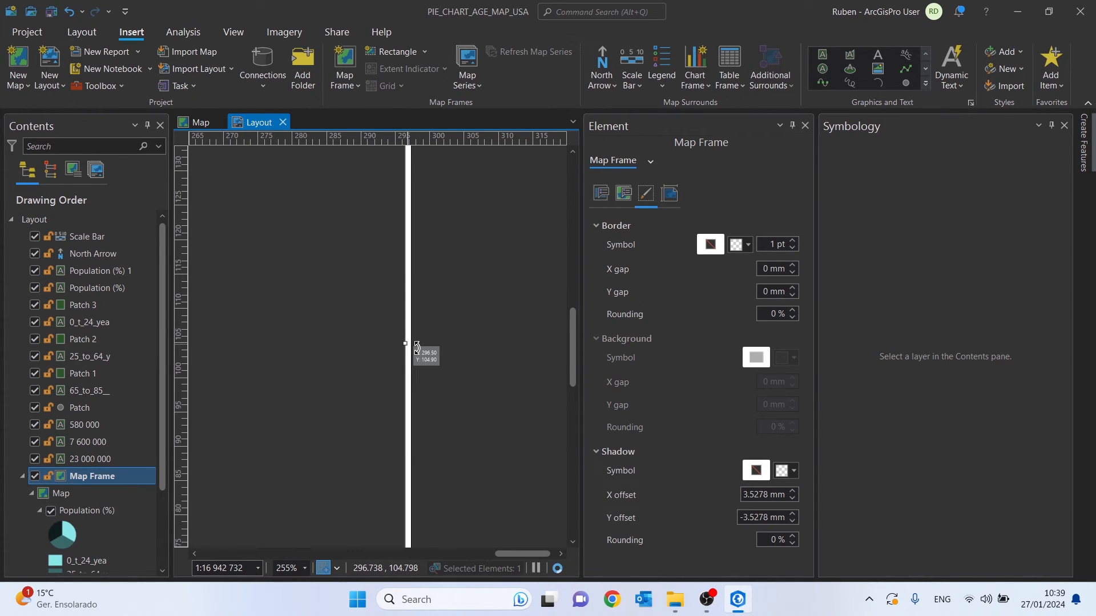
scroll(417, 348, "up", 4)
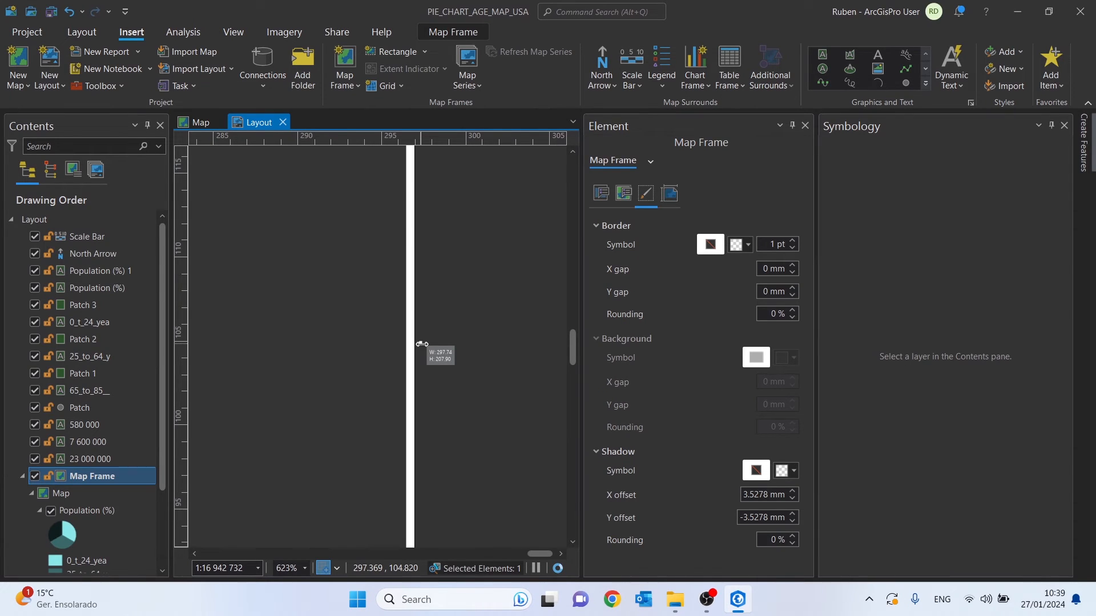
scroll(304, 418, "down", 10)
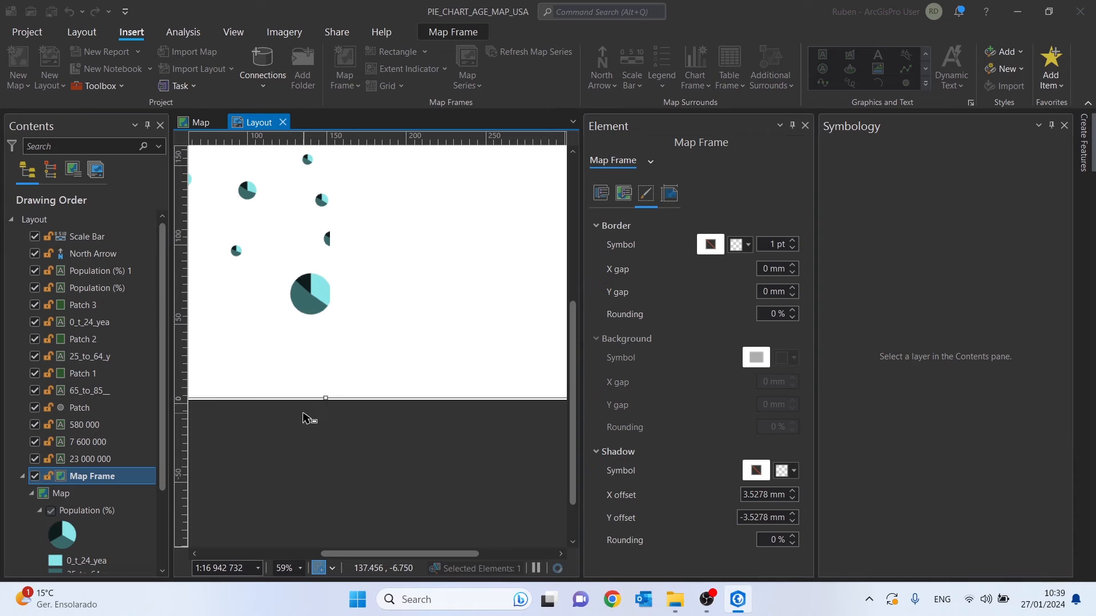
scroll(325, 398, "up", 14)
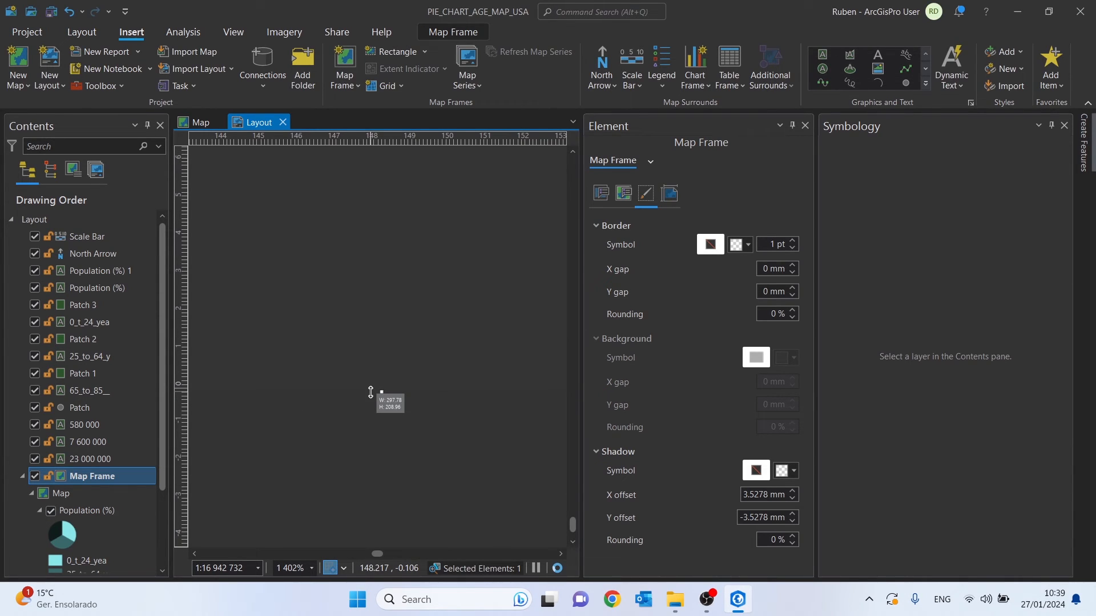
scroll(371, 392, "down", 10)
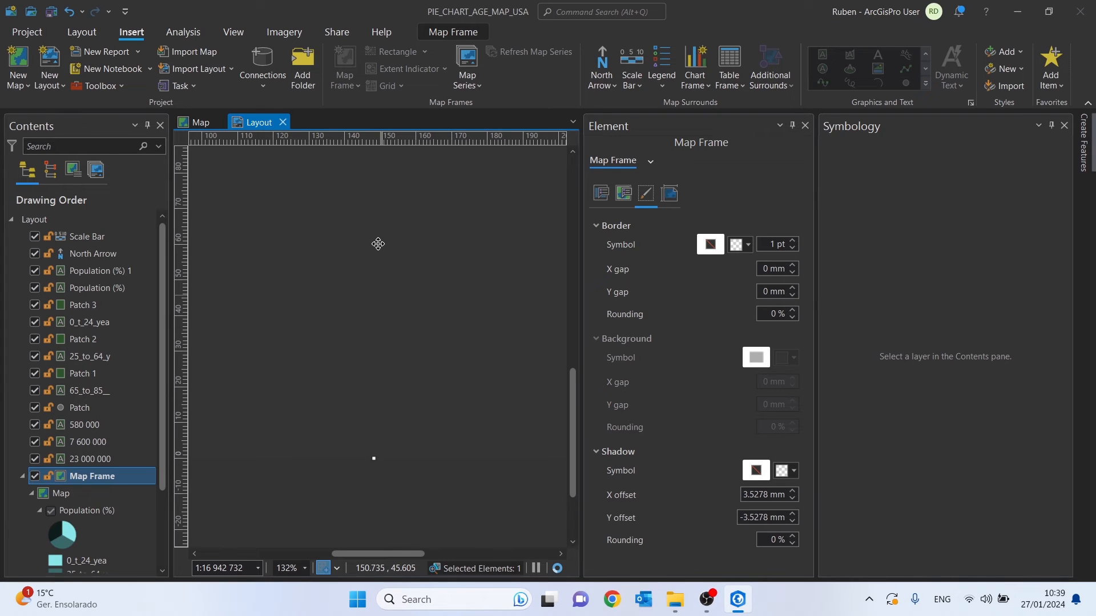
scroll(424, 219, "down", 6)
left_click(445, 252)
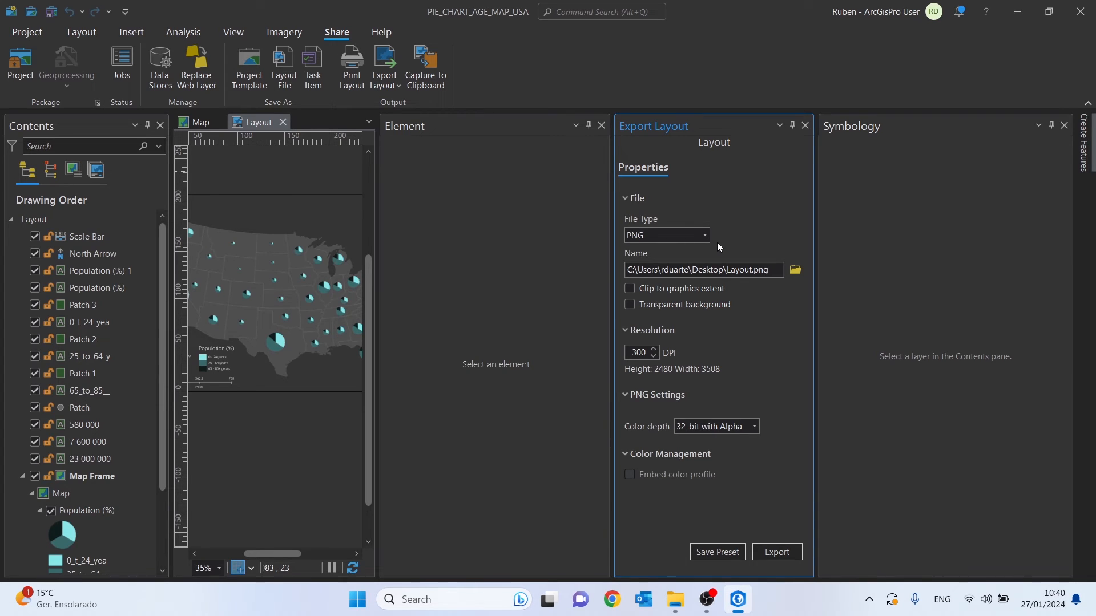
- Set the layout export's file type to PNG without clipping to the graphics extent
left_click(704, 235)
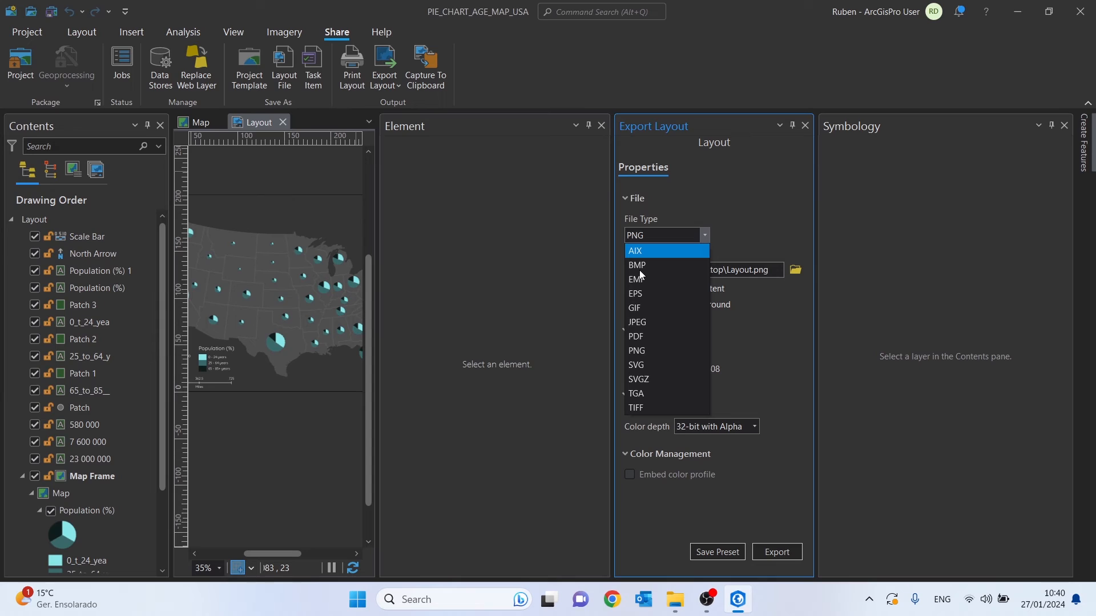
left_click(639, 351)
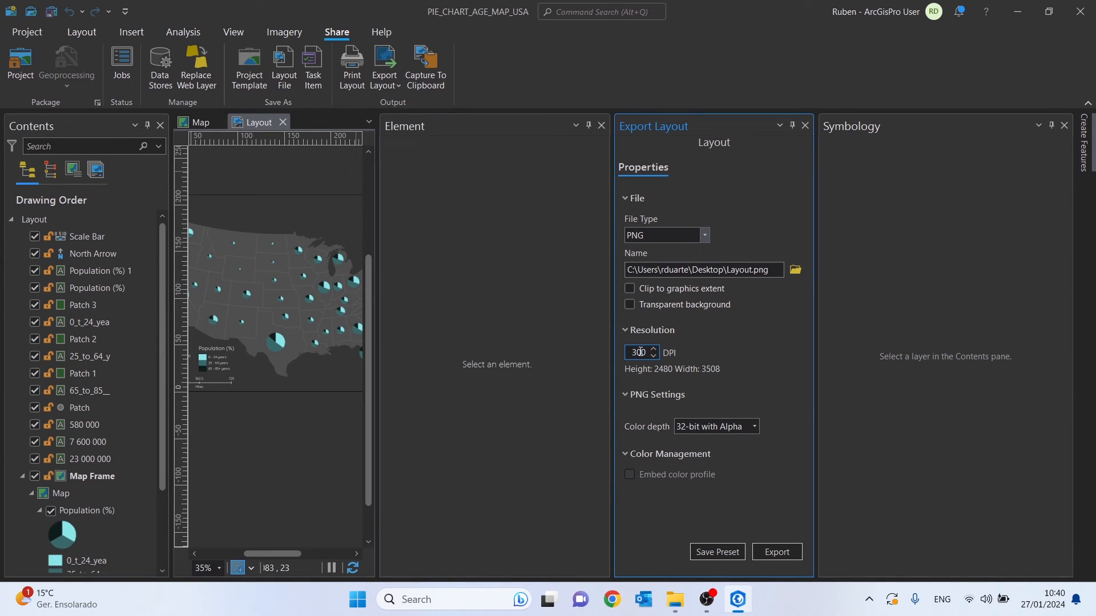
left_click(630, 290)
left_click(630, 290)
- Browse to the desktop folder YOUTUBE TUTORIAL ##003 AGE GROUPS MAP PIE CHART for the export, create a LAYOUT subfolder and open it
left_click(795, 272)
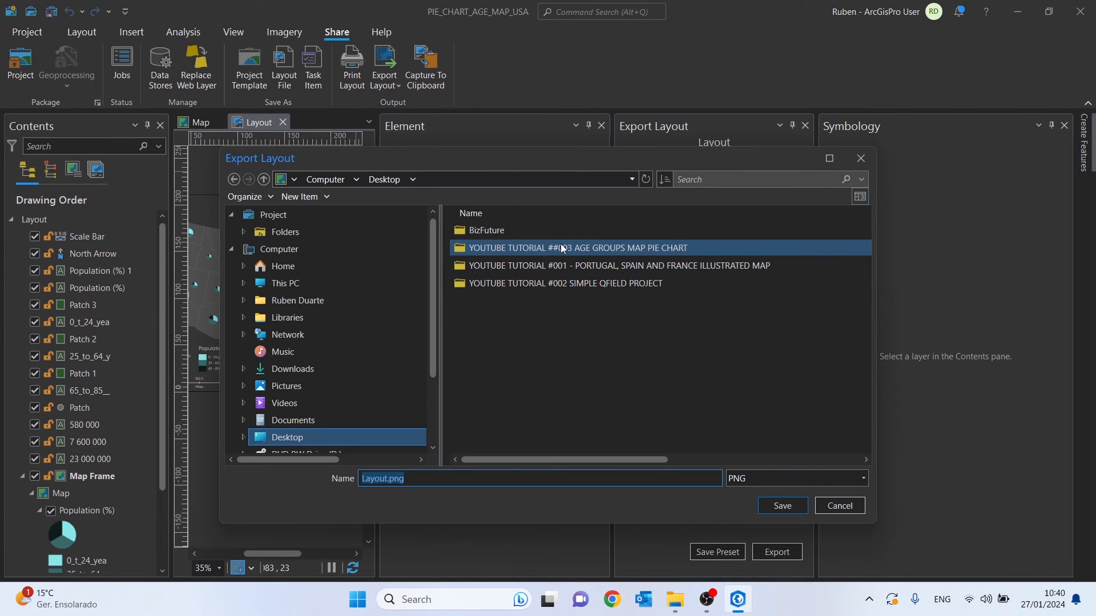
double_click(560, 244)
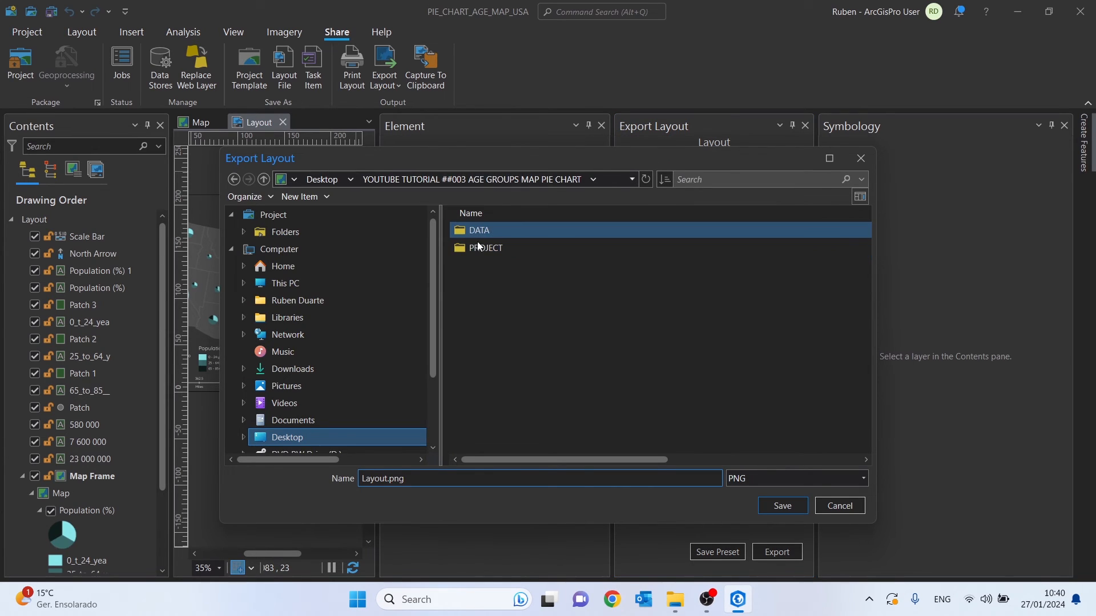
right_click(455, 281)
left_click(477, 291)
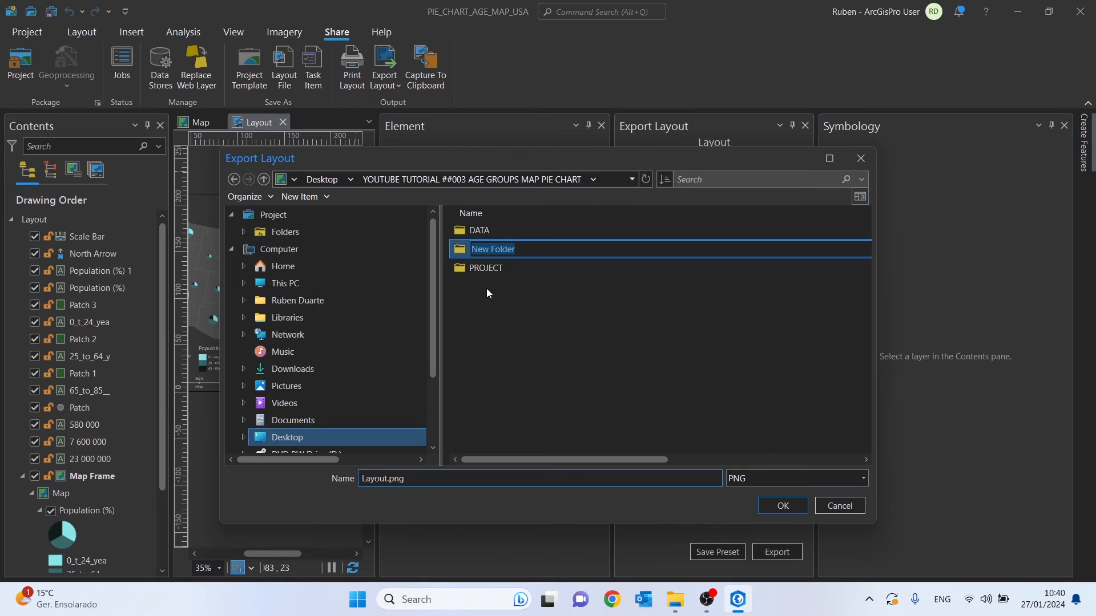
type("LAYPUT")
key("BackSpace")
key("BackSpace")
key("BackSpace")
type("OUT")
key("Return")
double_click(487, 250)
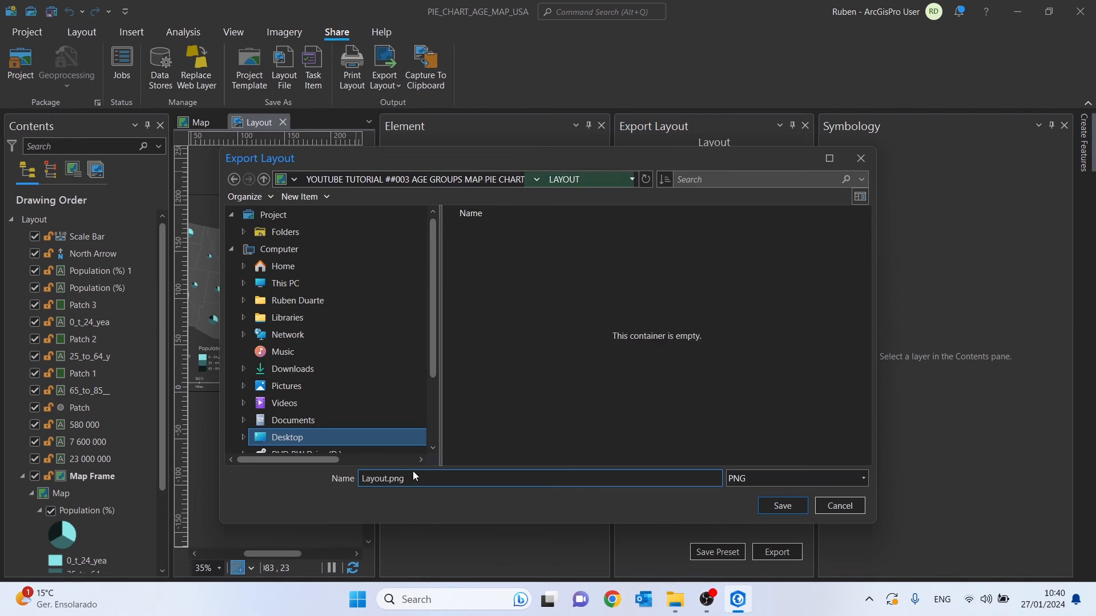
- Name the output file AGE_GROUPS_USA_STATES, save that path, and export the layout
left_click_drag(414, 476, 352, 478)
type("AGE")
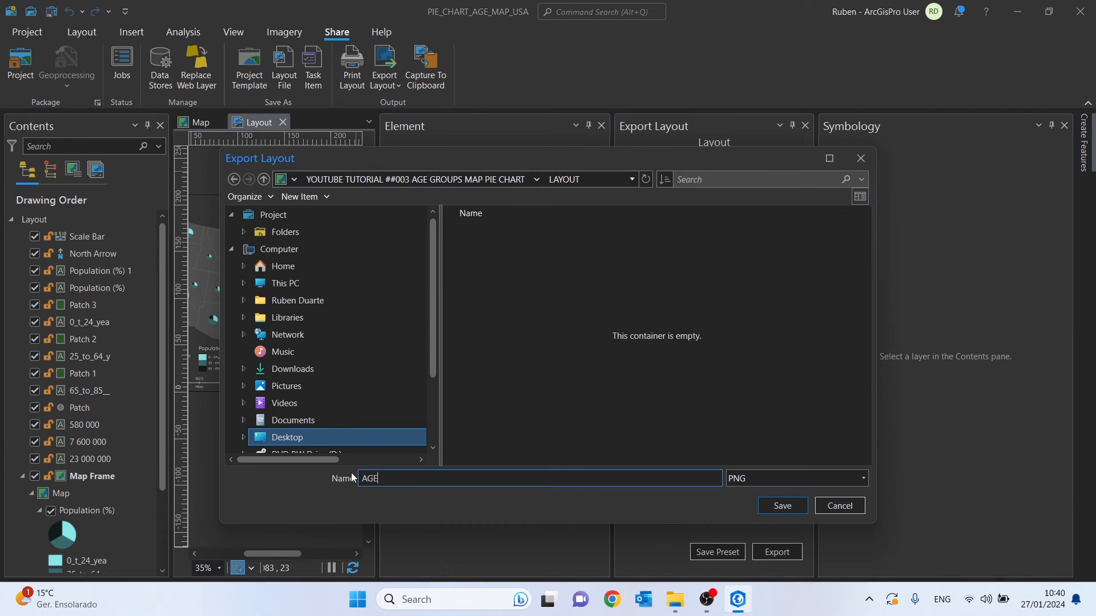
type("_GROUPS_USA_STATES")
left_click(784, 507)
left_click(775, 553)
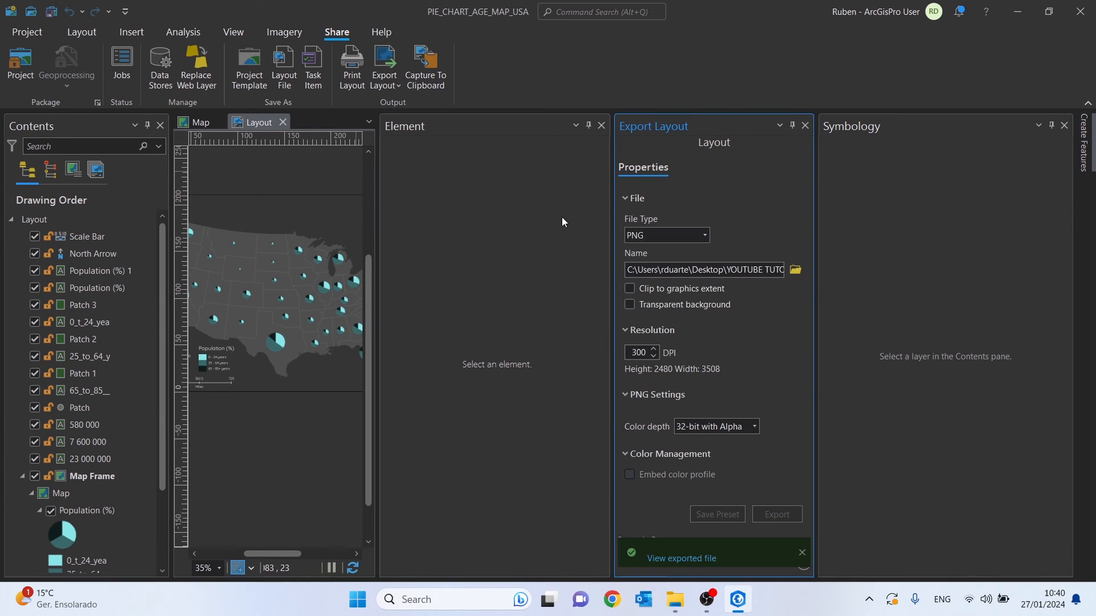
- Switch to File Explorer, open the AGE_GROUPS_USA_STATES image from the LAYOUT folder, and examine the exported map
left_click(1016, 12)
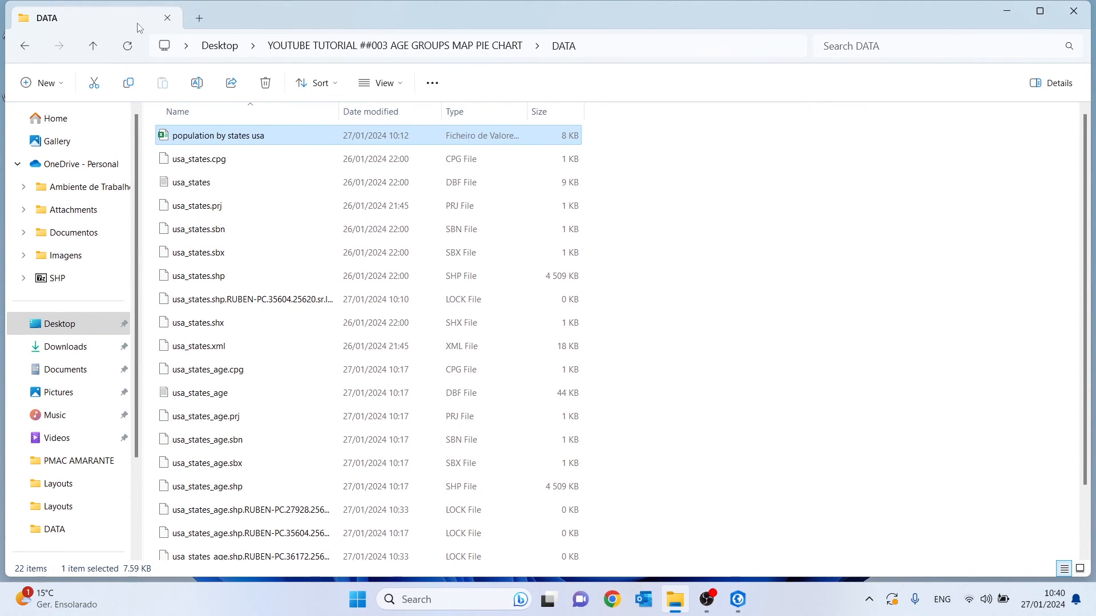
left_click(25, 46)
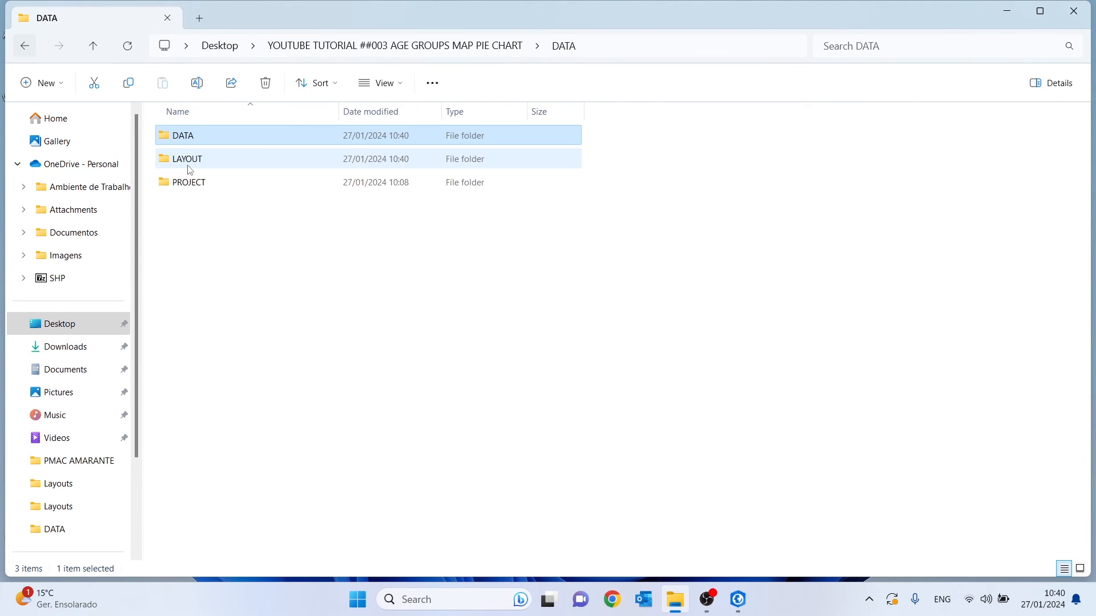
double_click(205, 172)
left_click(195, 142)
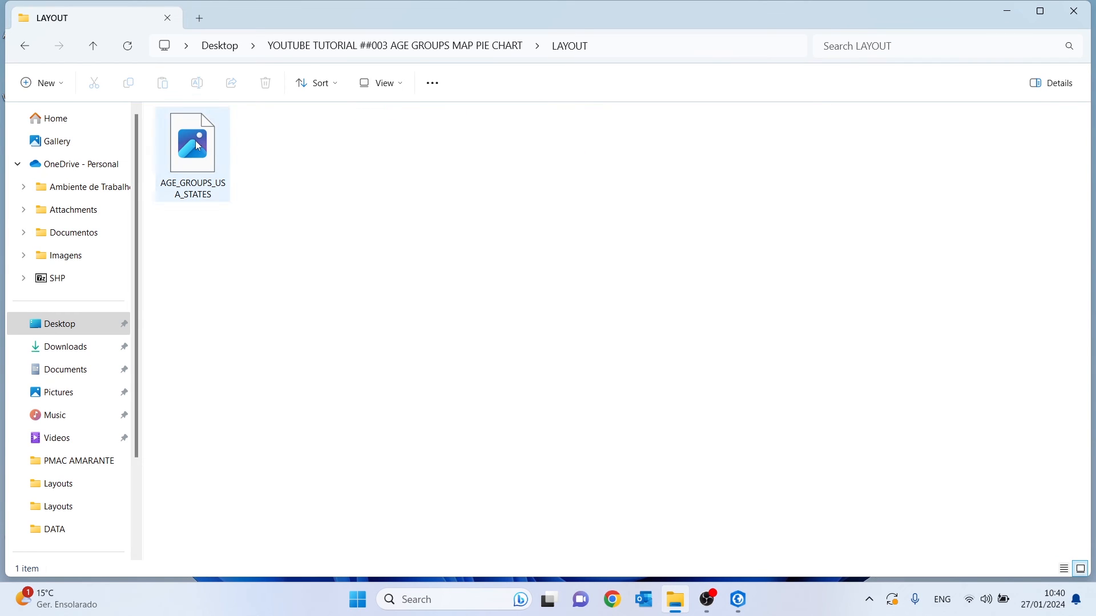
double_click(197, 145)
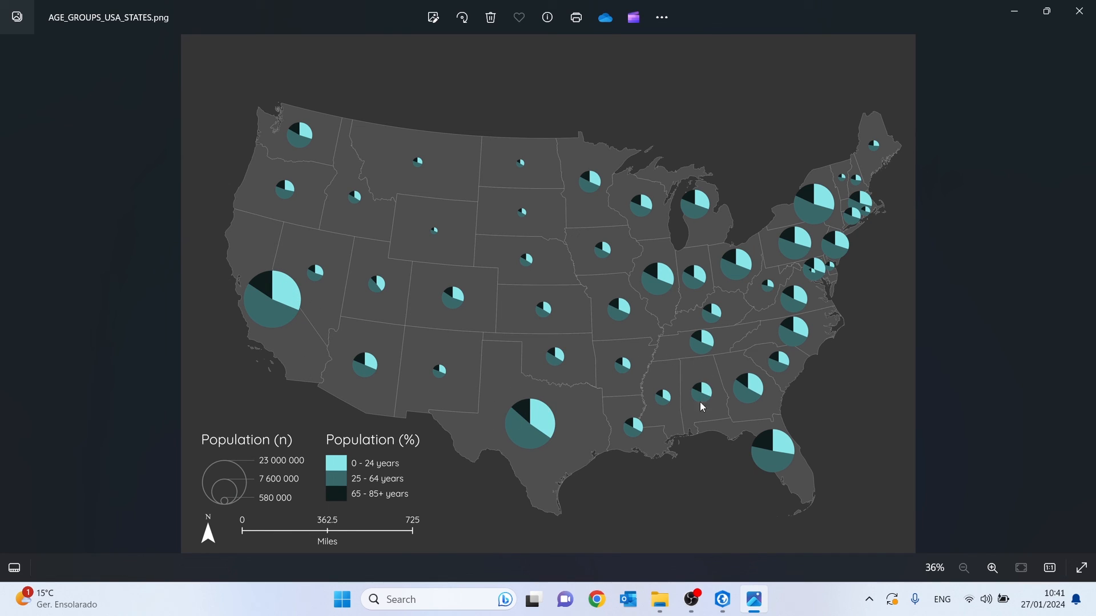
scroll(521, 402, "up", 1)
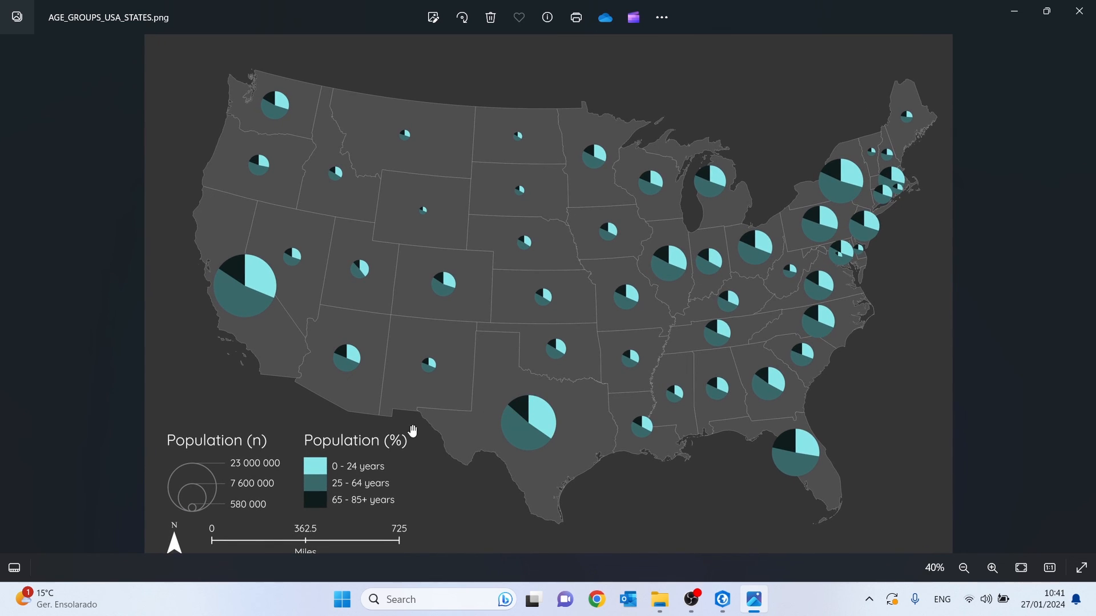